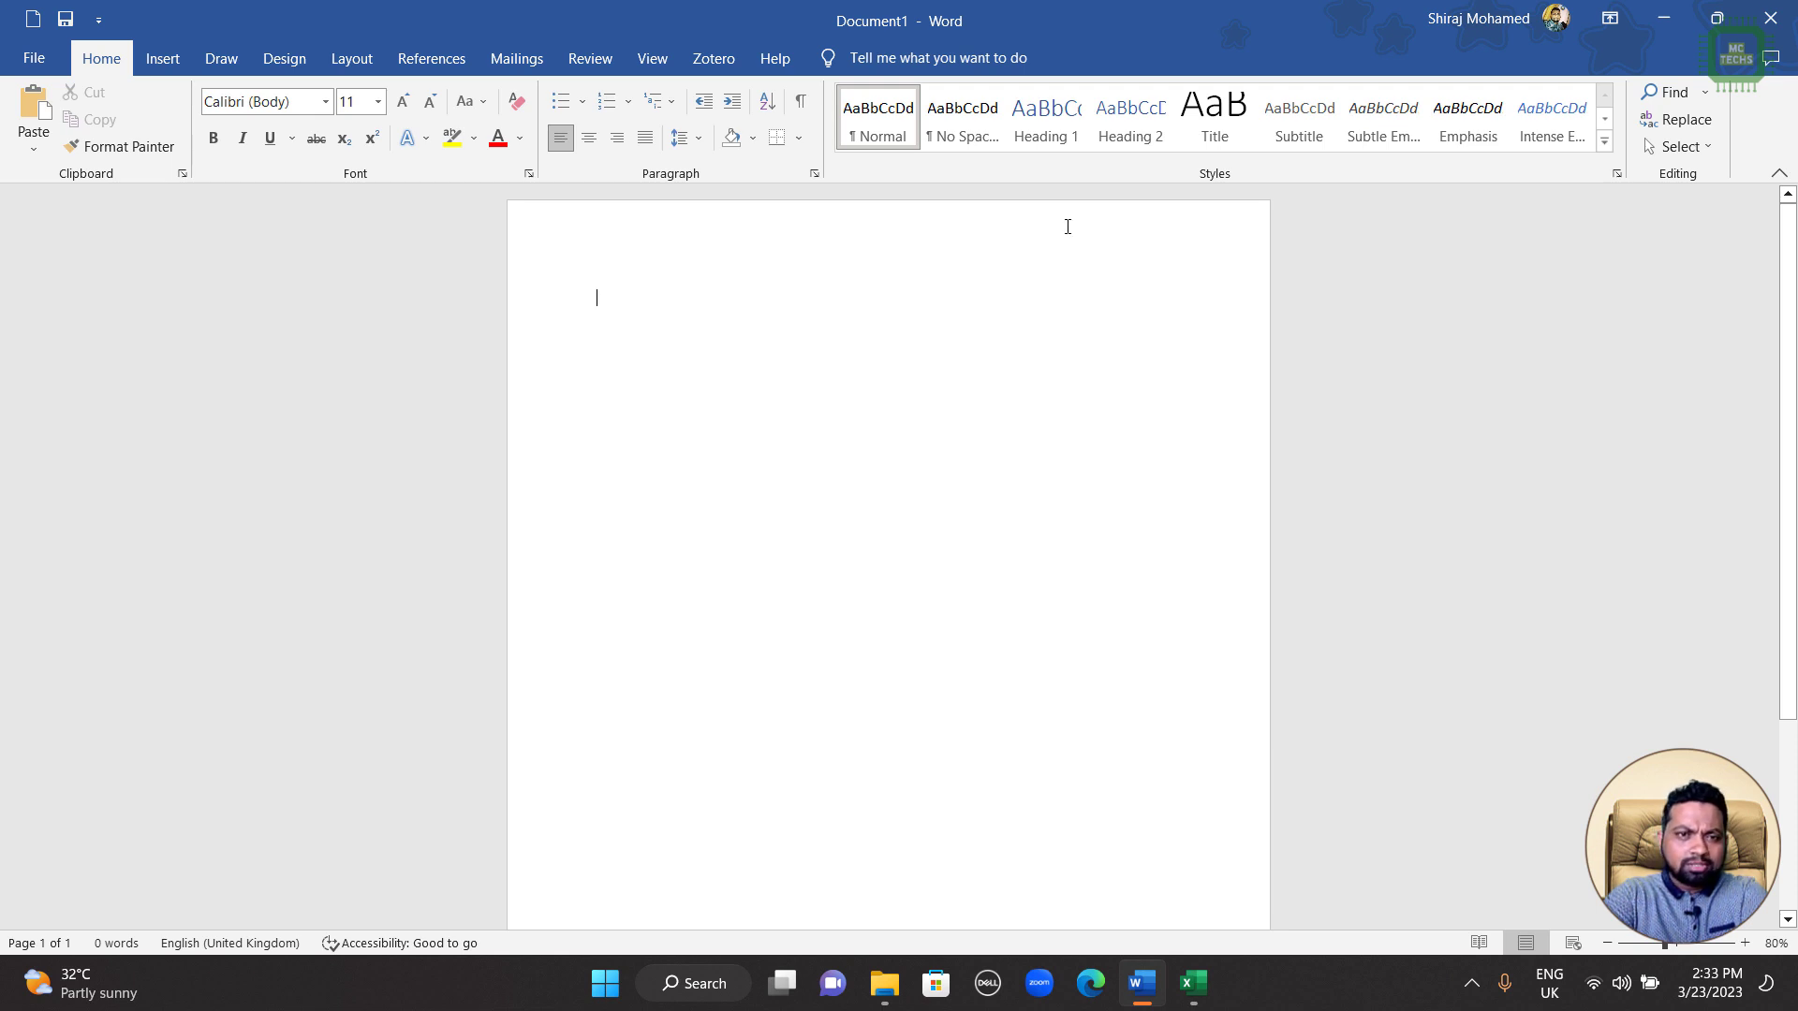
Step: Choose A4 paper size and landscape orientation from the Layout settings
{"action": "left_click", "coordinate": [363, 61]}
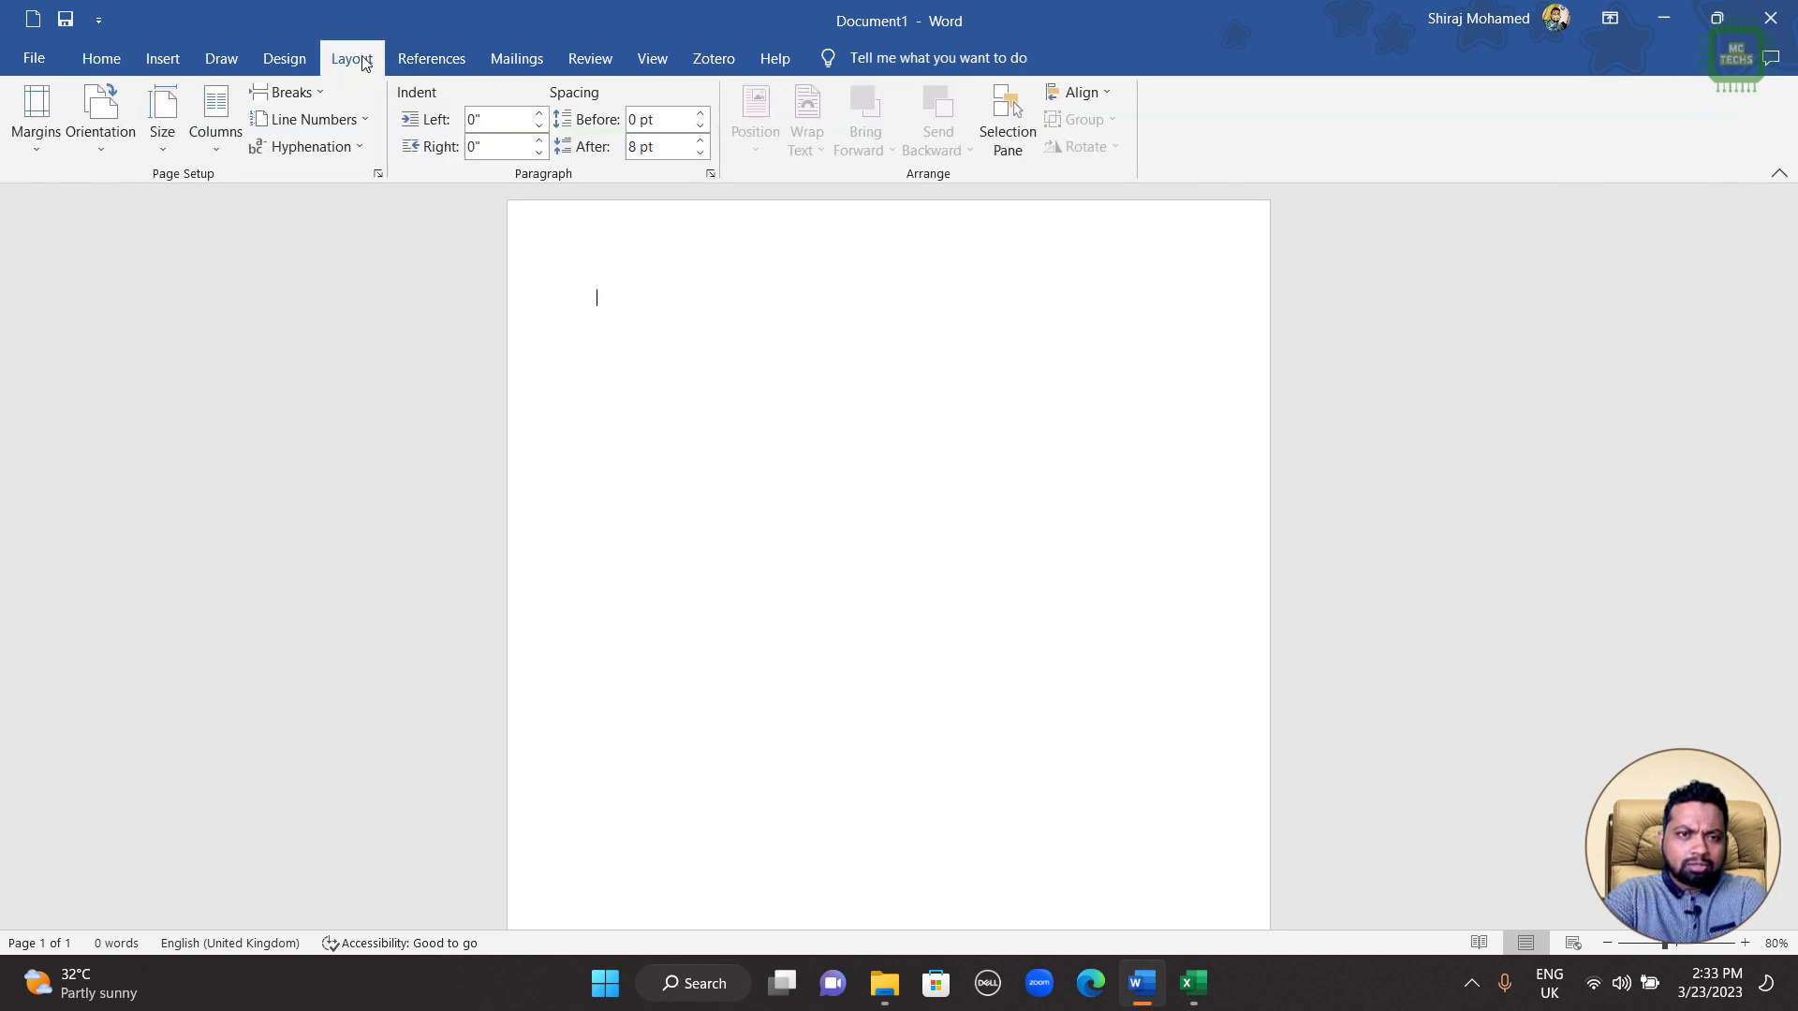
{"action": "left_click", "coordinate": [167, 138]}
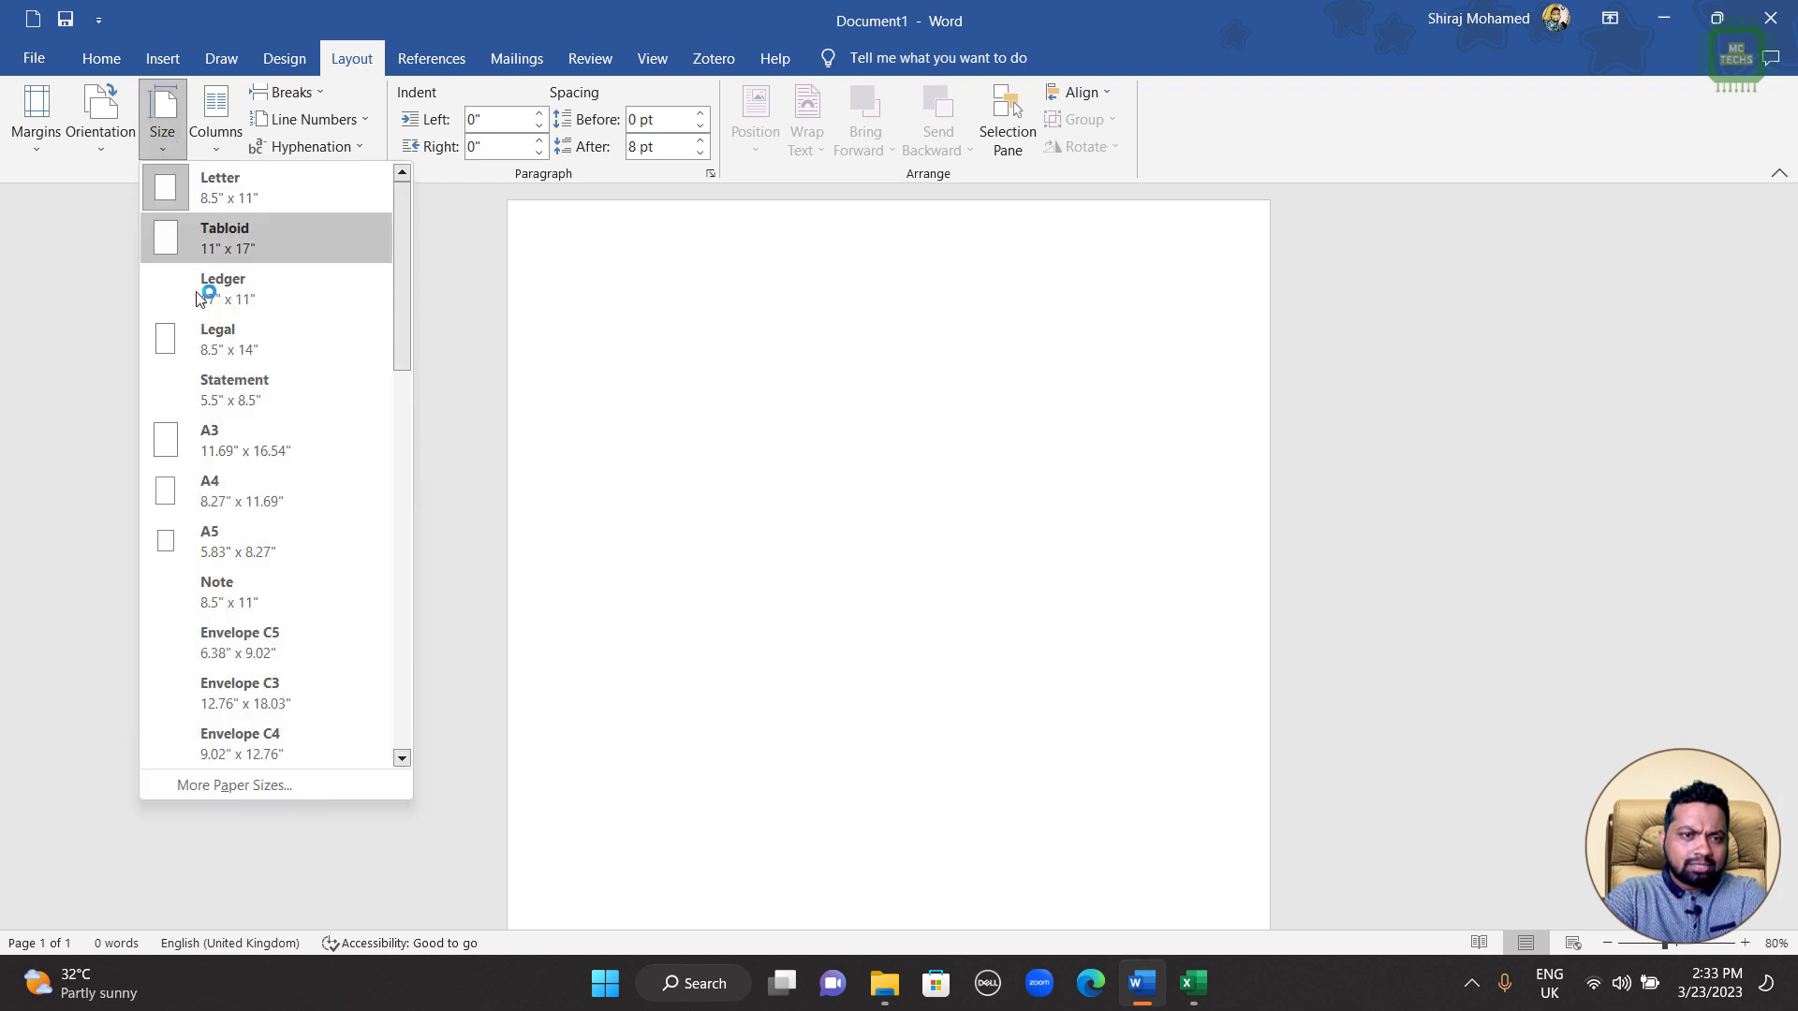
{"action": "left_click", "coordinate": [223, 496]}
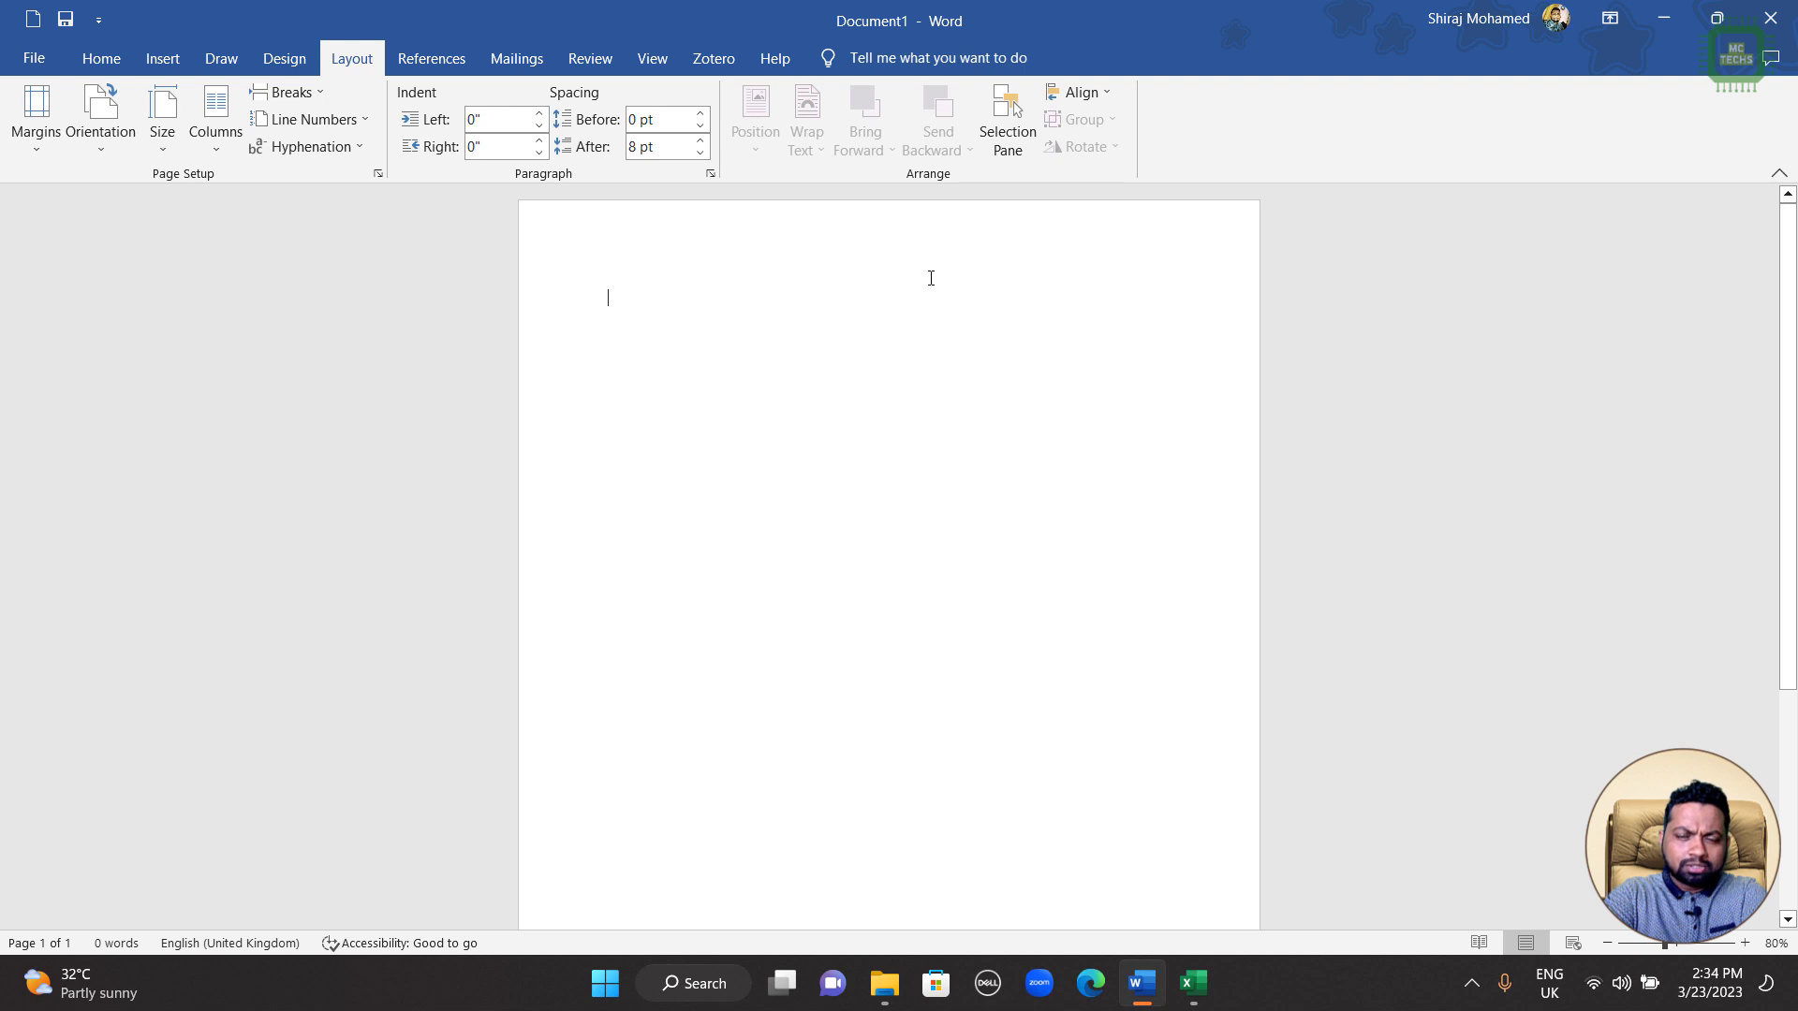
{"action": "left_click", "coordinate": [104, 148]}
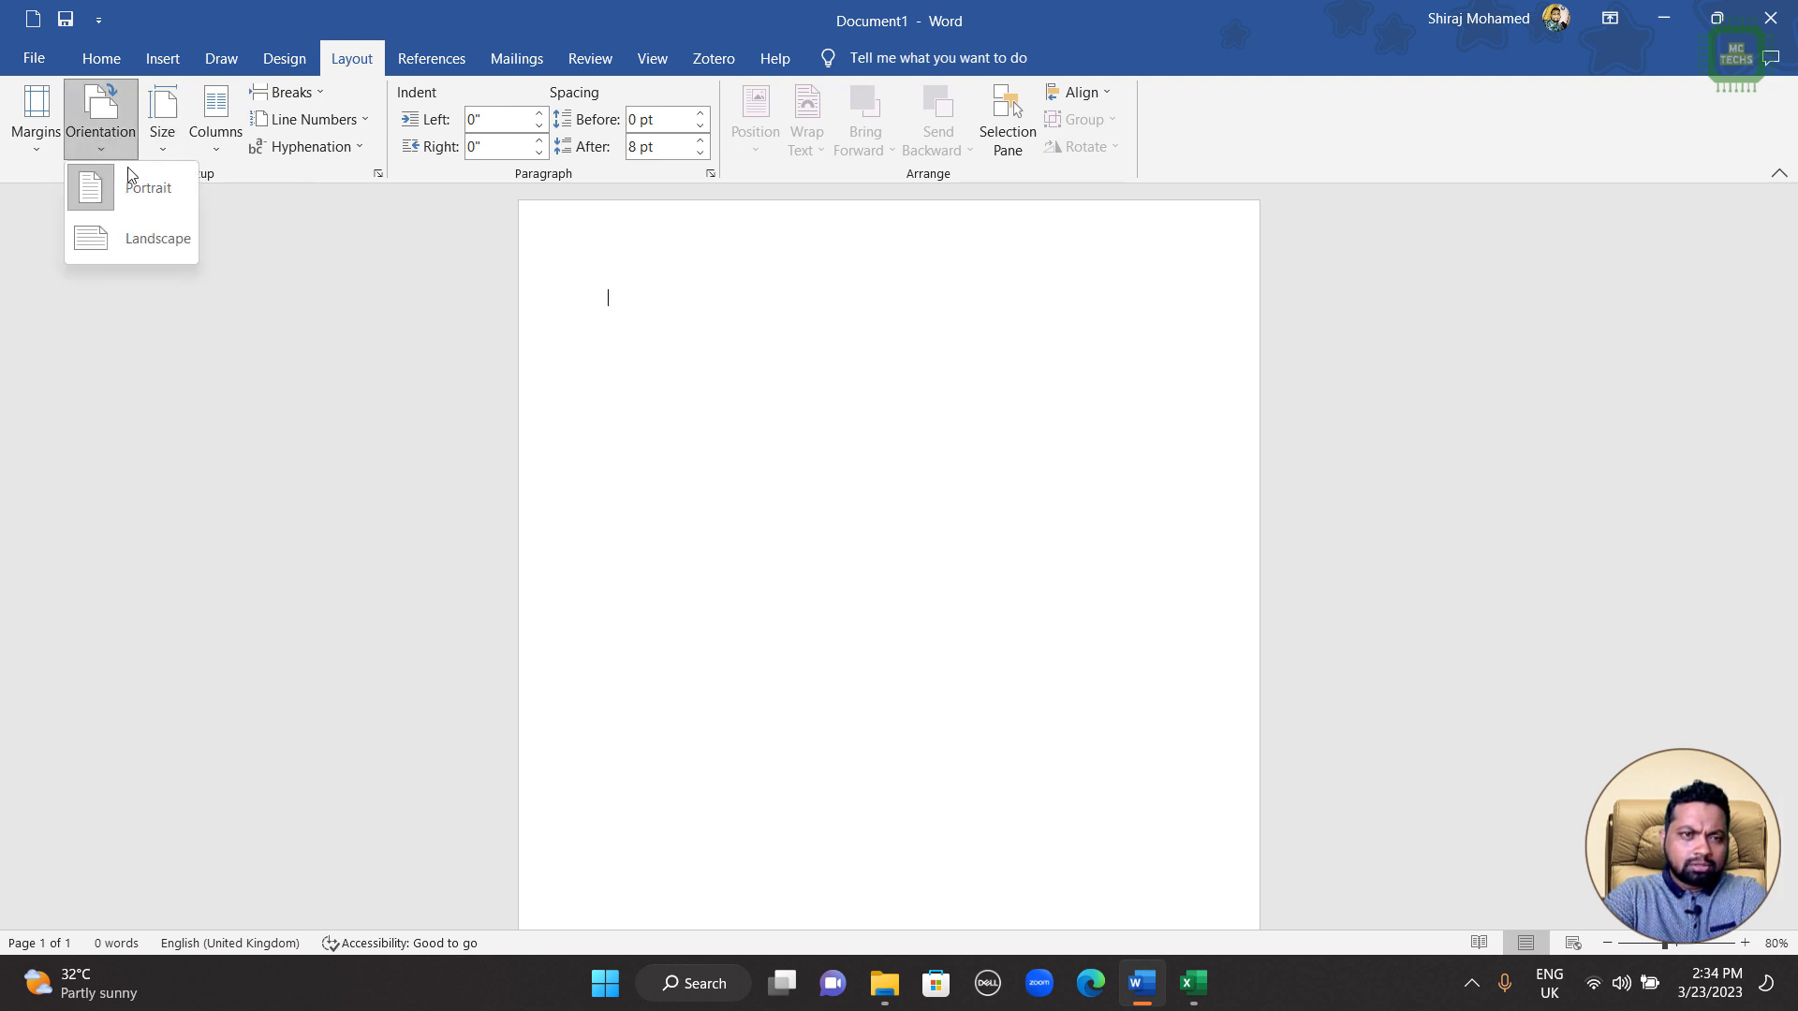
{"action": "left_click", "coordinate": [140, 238]}
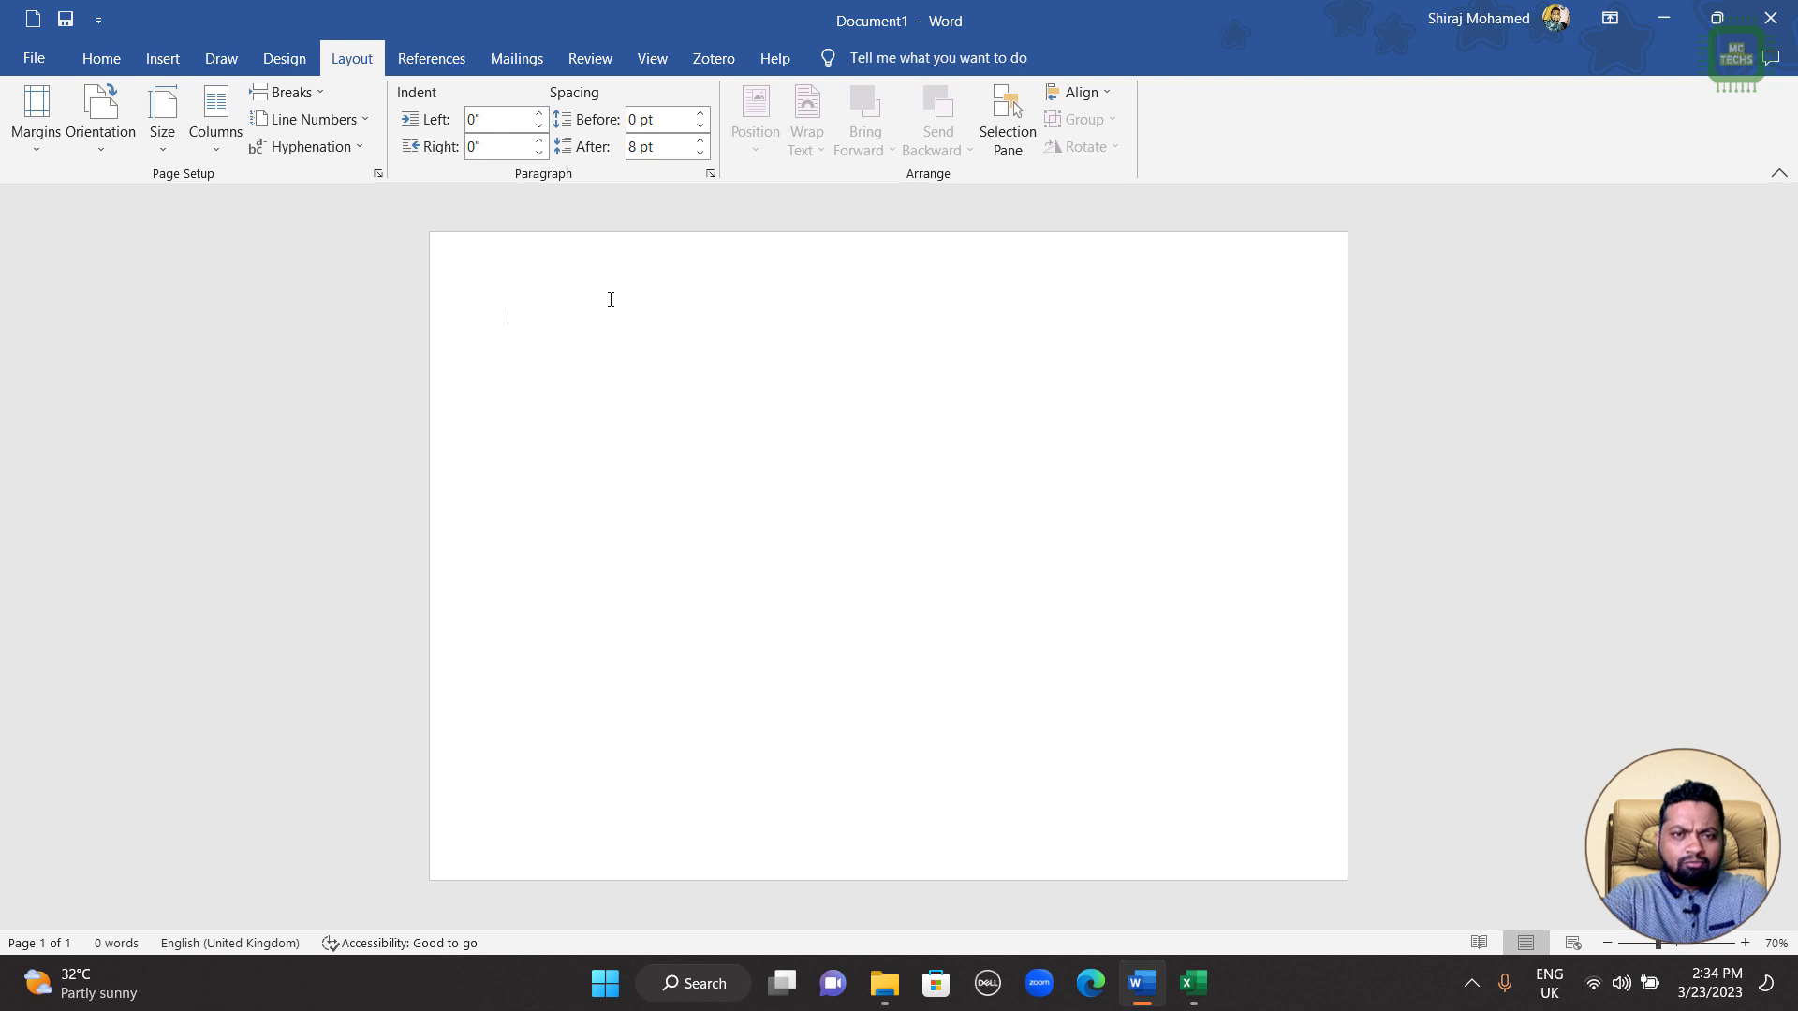
Step: Enter 0.2-inch top, bottom, left and right margins in Page Setup and apply them
{"action": "left_click", "coordinate": [380, 177]}
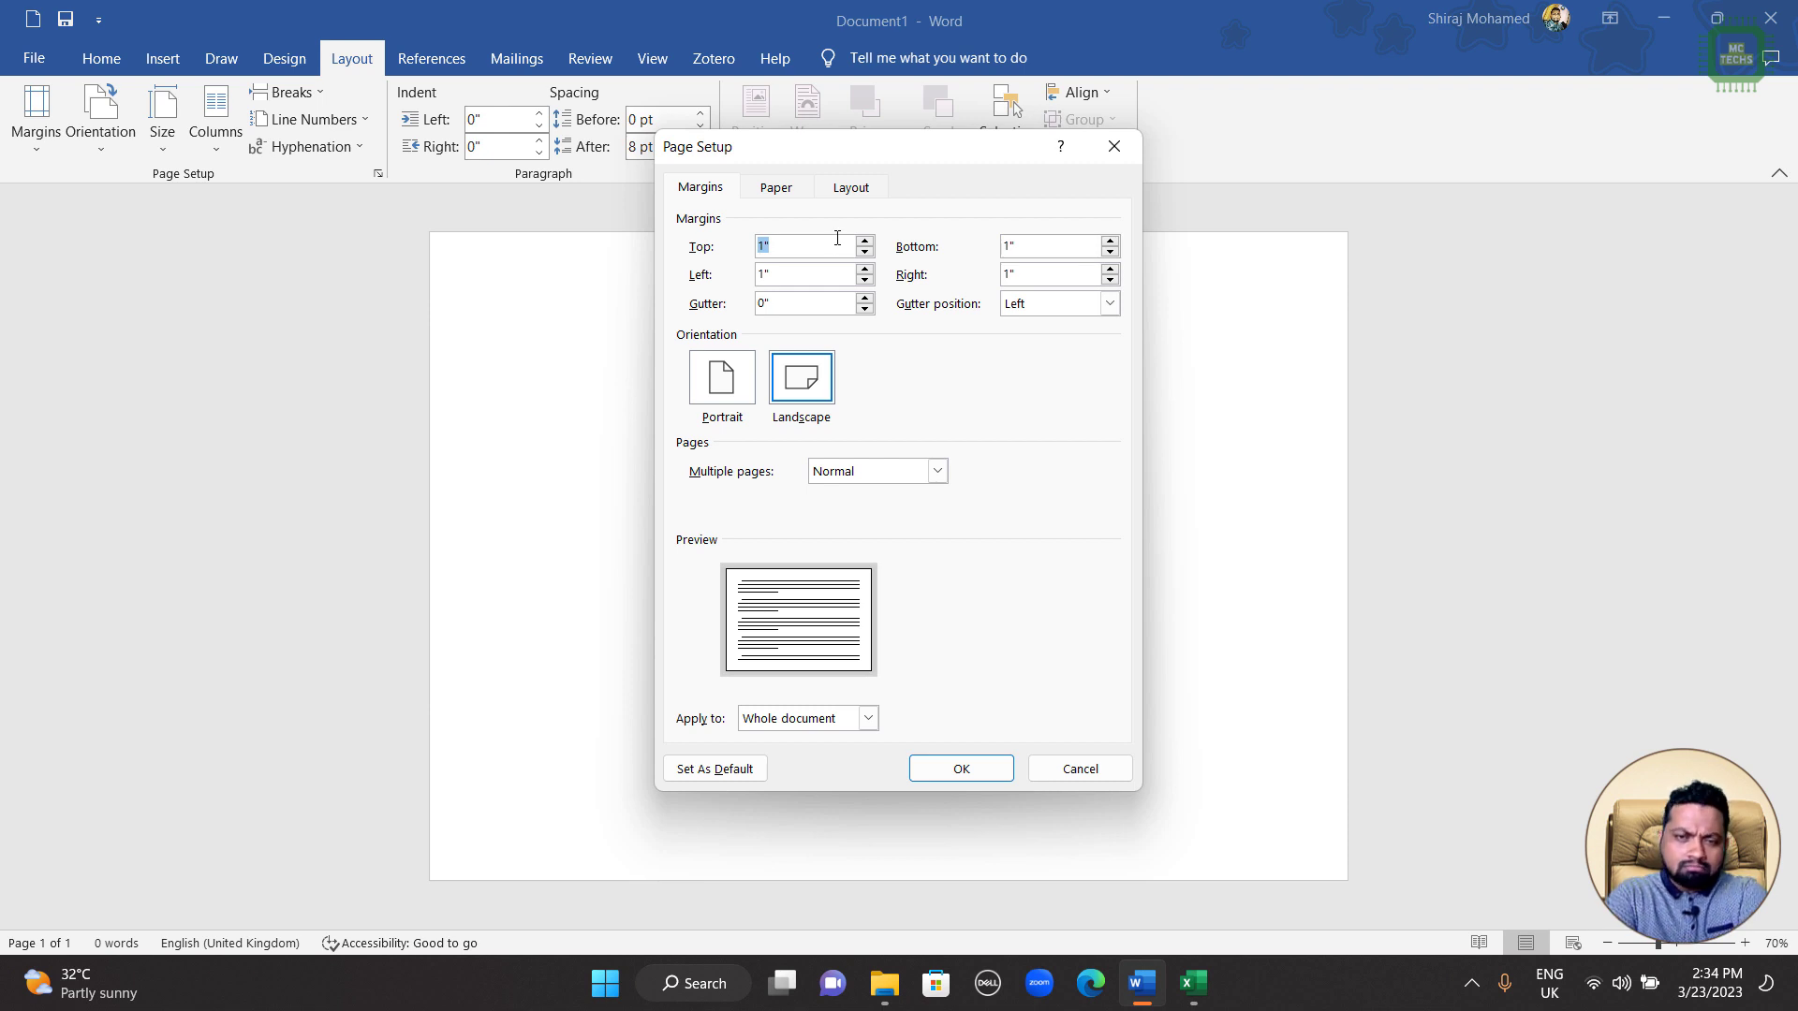
{"action": "type", "text": "0.2"}
{"action": "key", "text": "Tab"}
{"action": "type", "text": "0.2"}
{"action": "key", "text": "Tab"}
{"action": "type", "text": "0.2"}
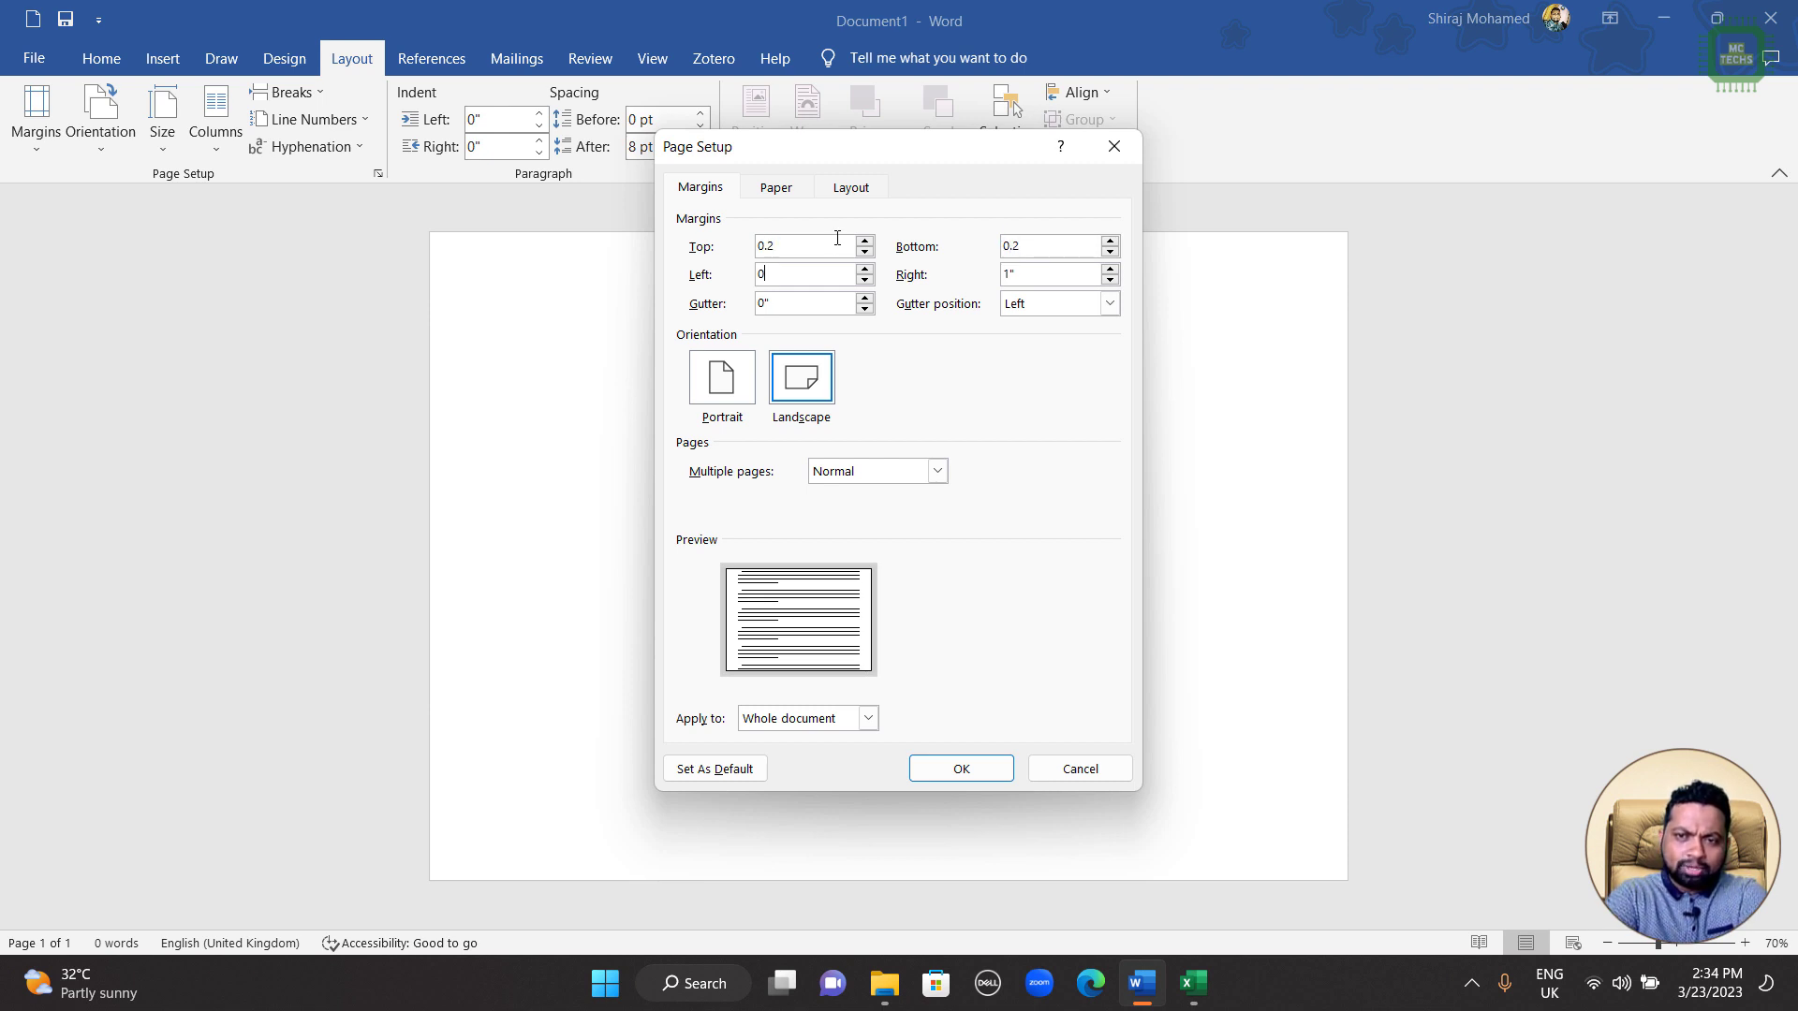
{"action": "key", "text": "Tab"}
{"action": "type", "text": "0.2"}
{"action": "key", "text": "Tab"}
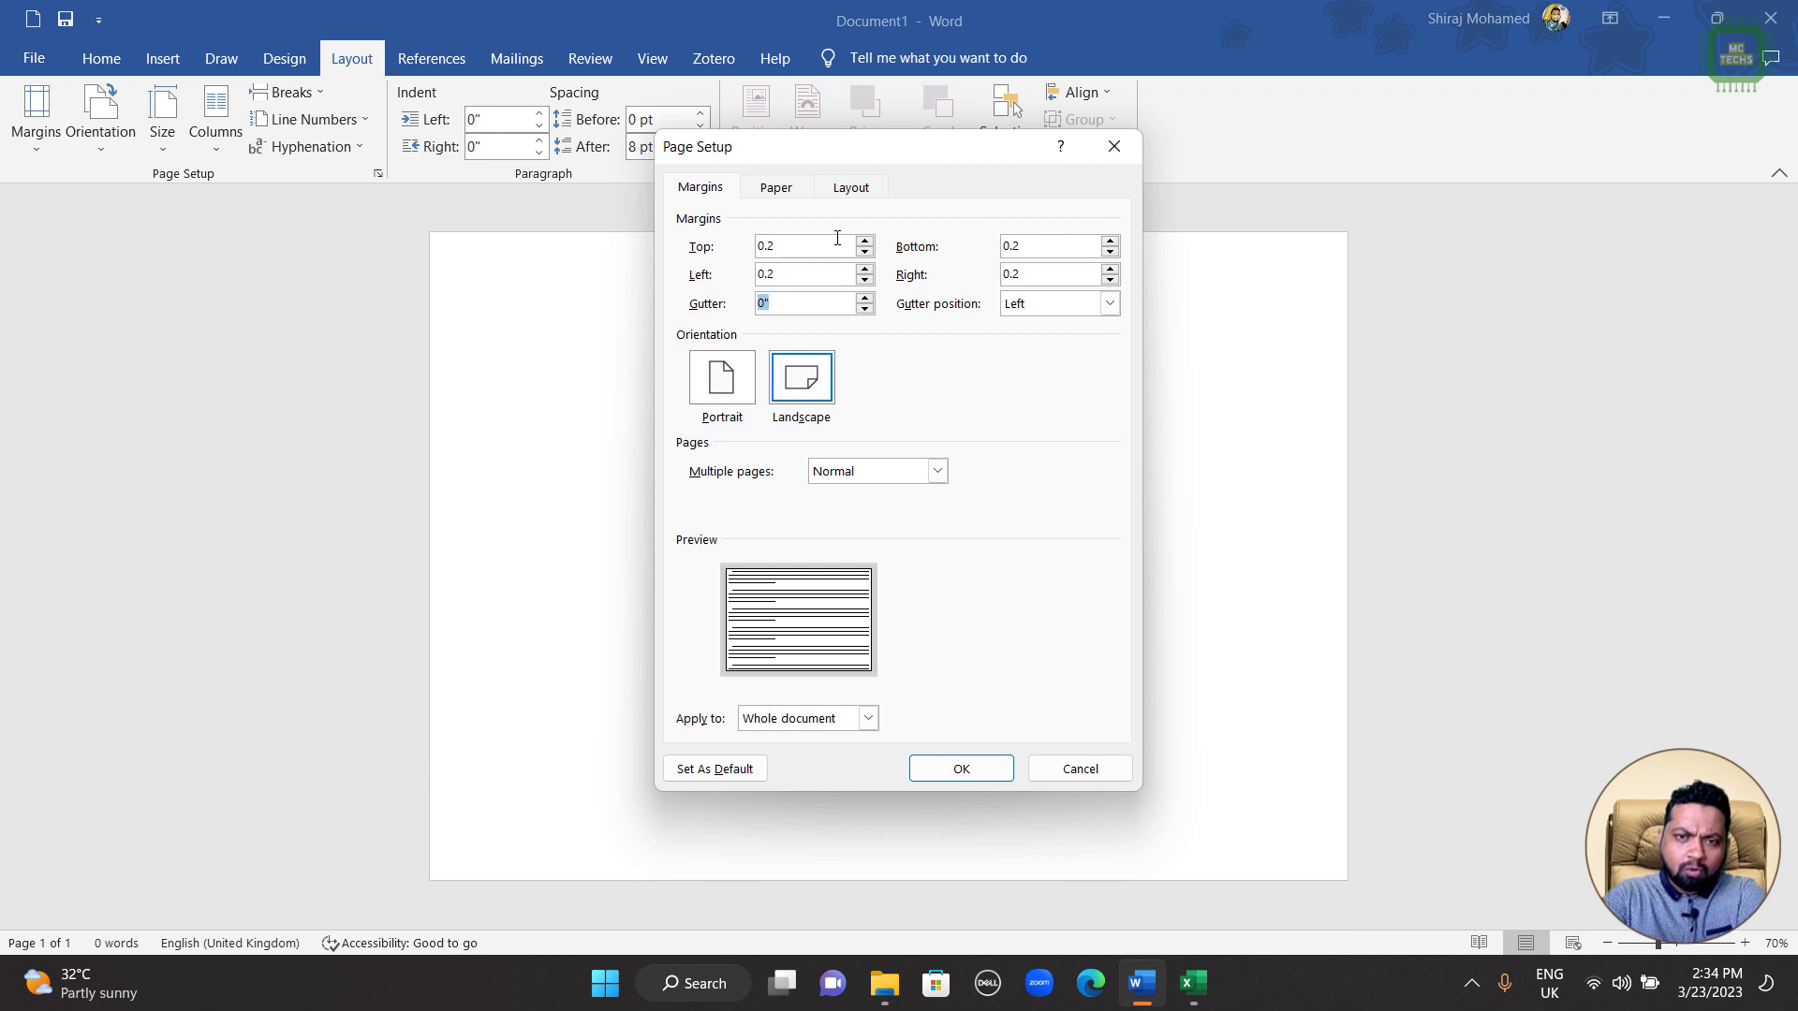
{"action": "left_click", "coordinate": [961, 769]}
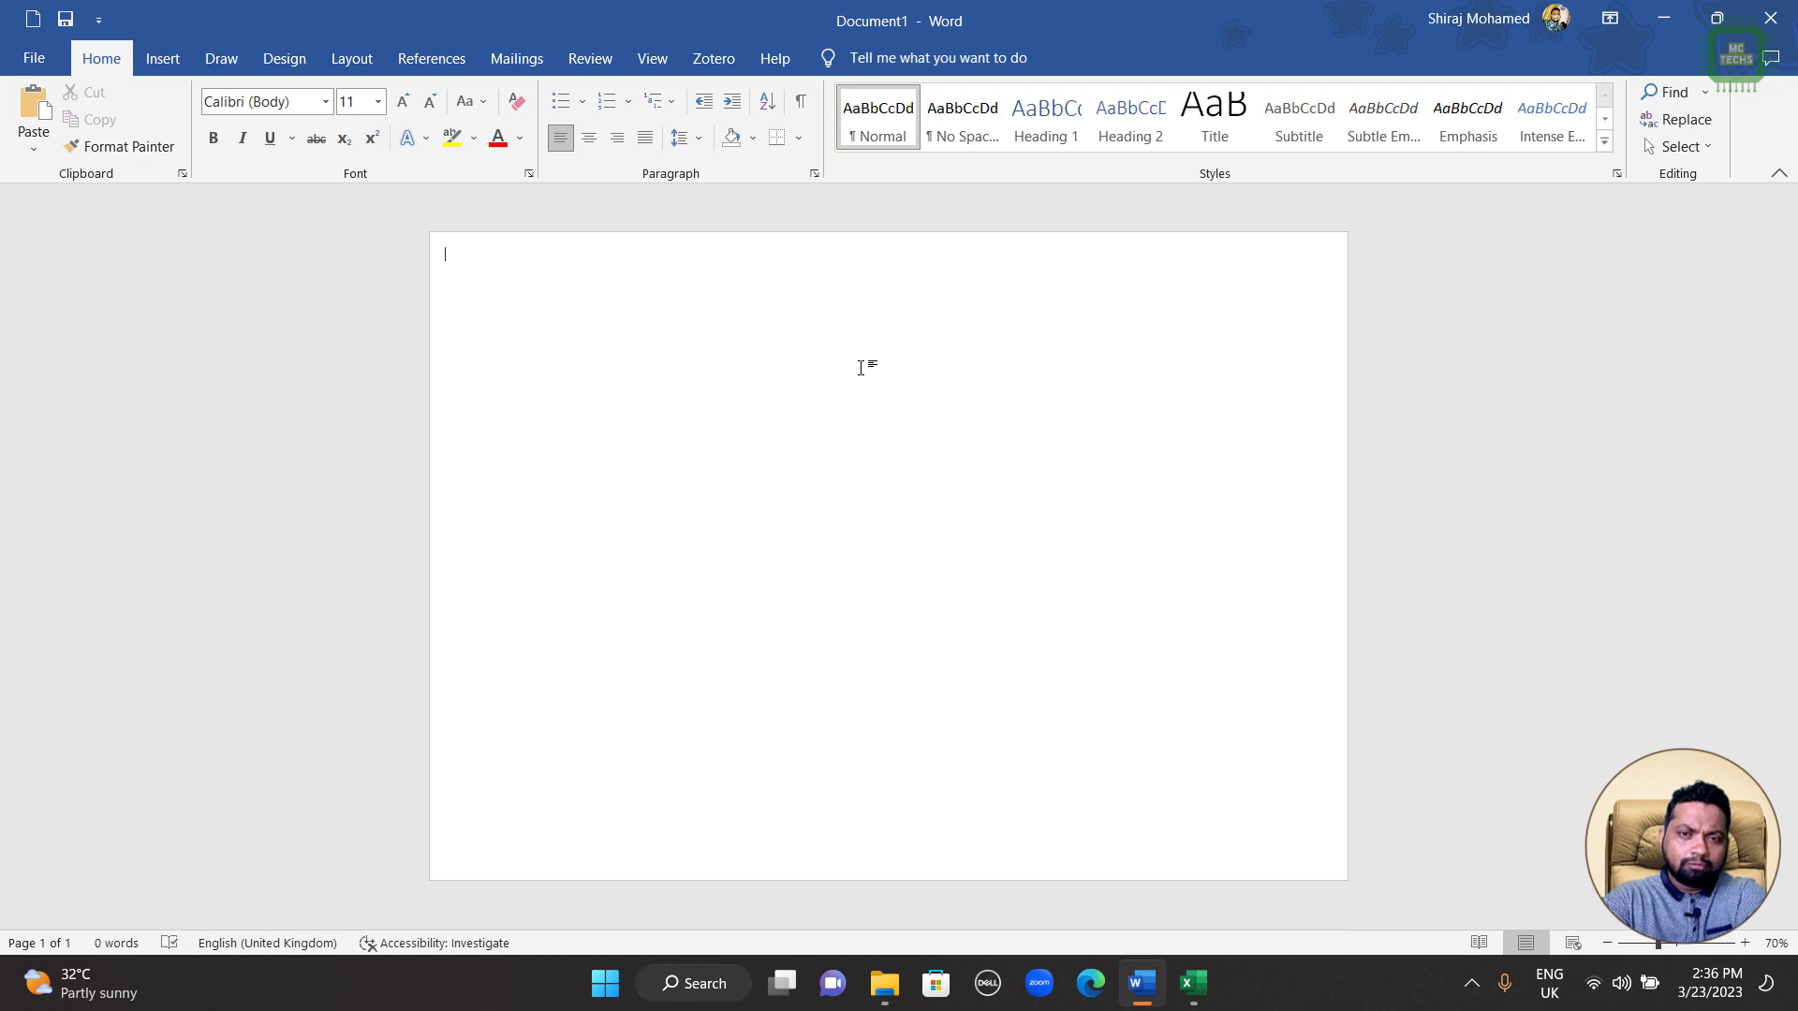
Step: Drag Certificate_MBA_B.jpg from the BULK-CERTIFICATES folder onto the Word page and select it
{"action": "key", "text": "alt+Tab"}
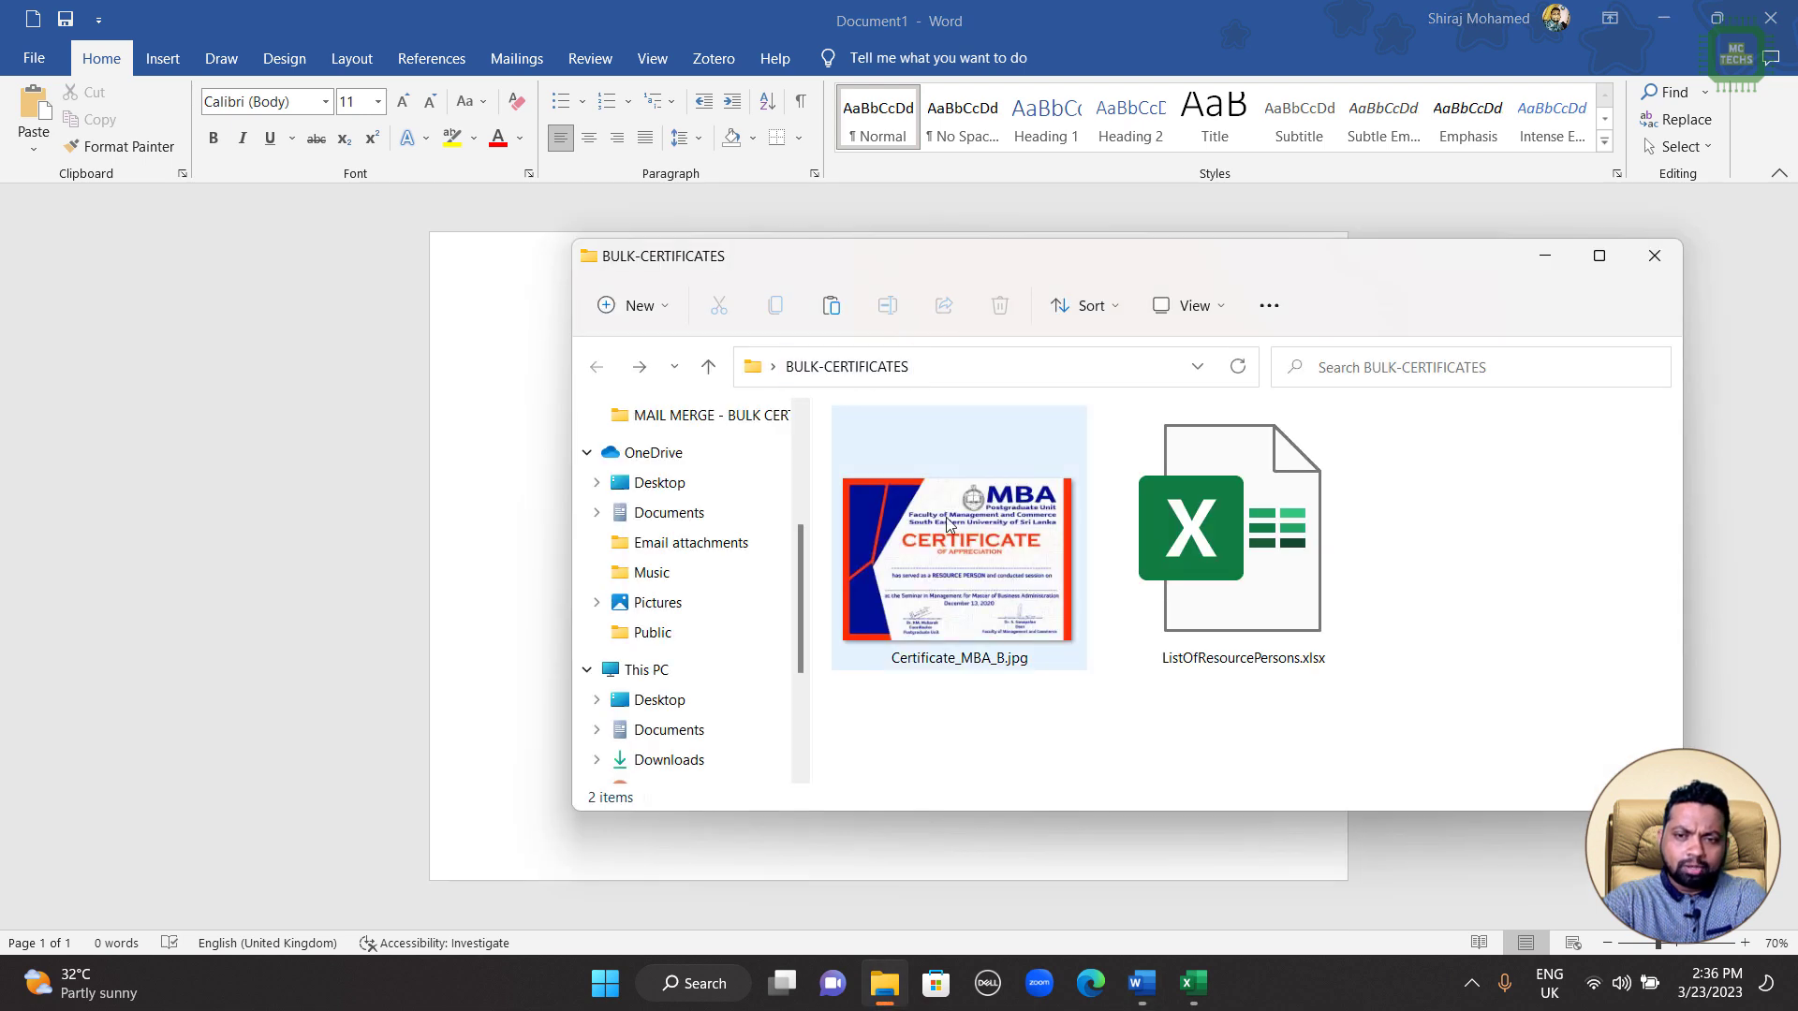
{"action": "left_click", "coordinate": [948, 524]}
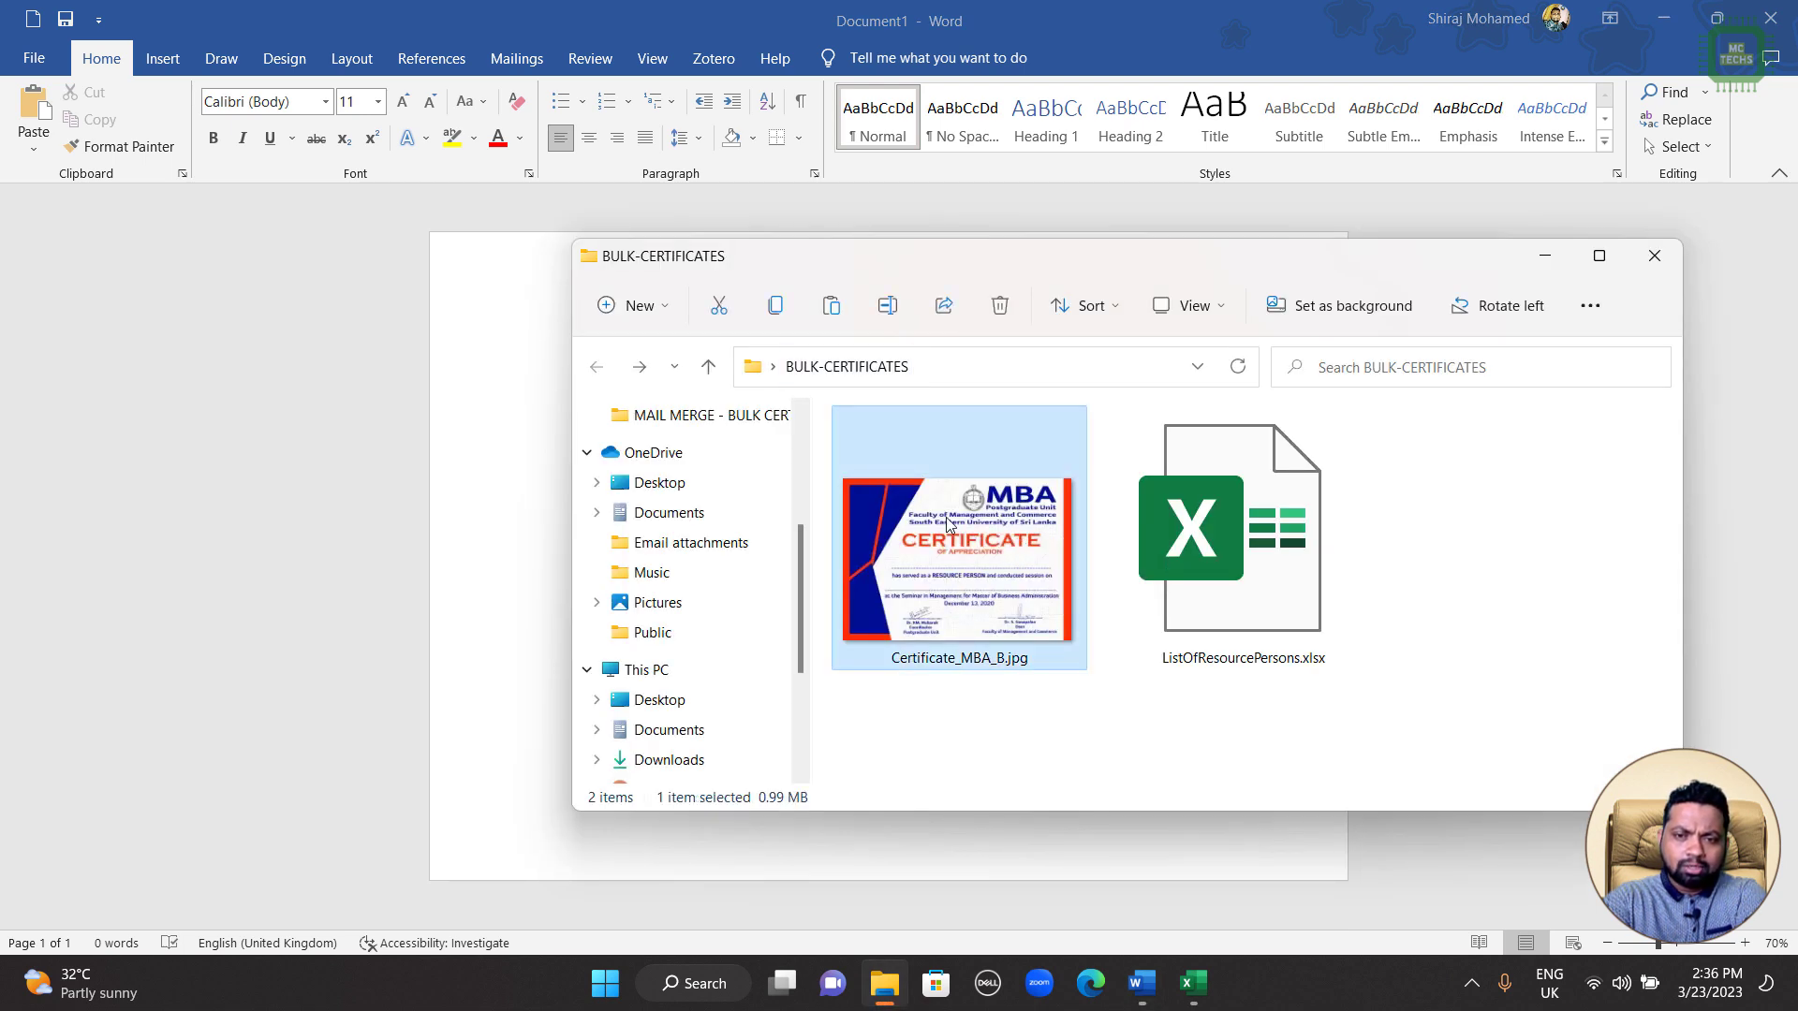
{"action": "left_click_drag", "start_coordinate": [948, 524], "coordinate": [459, 345]}
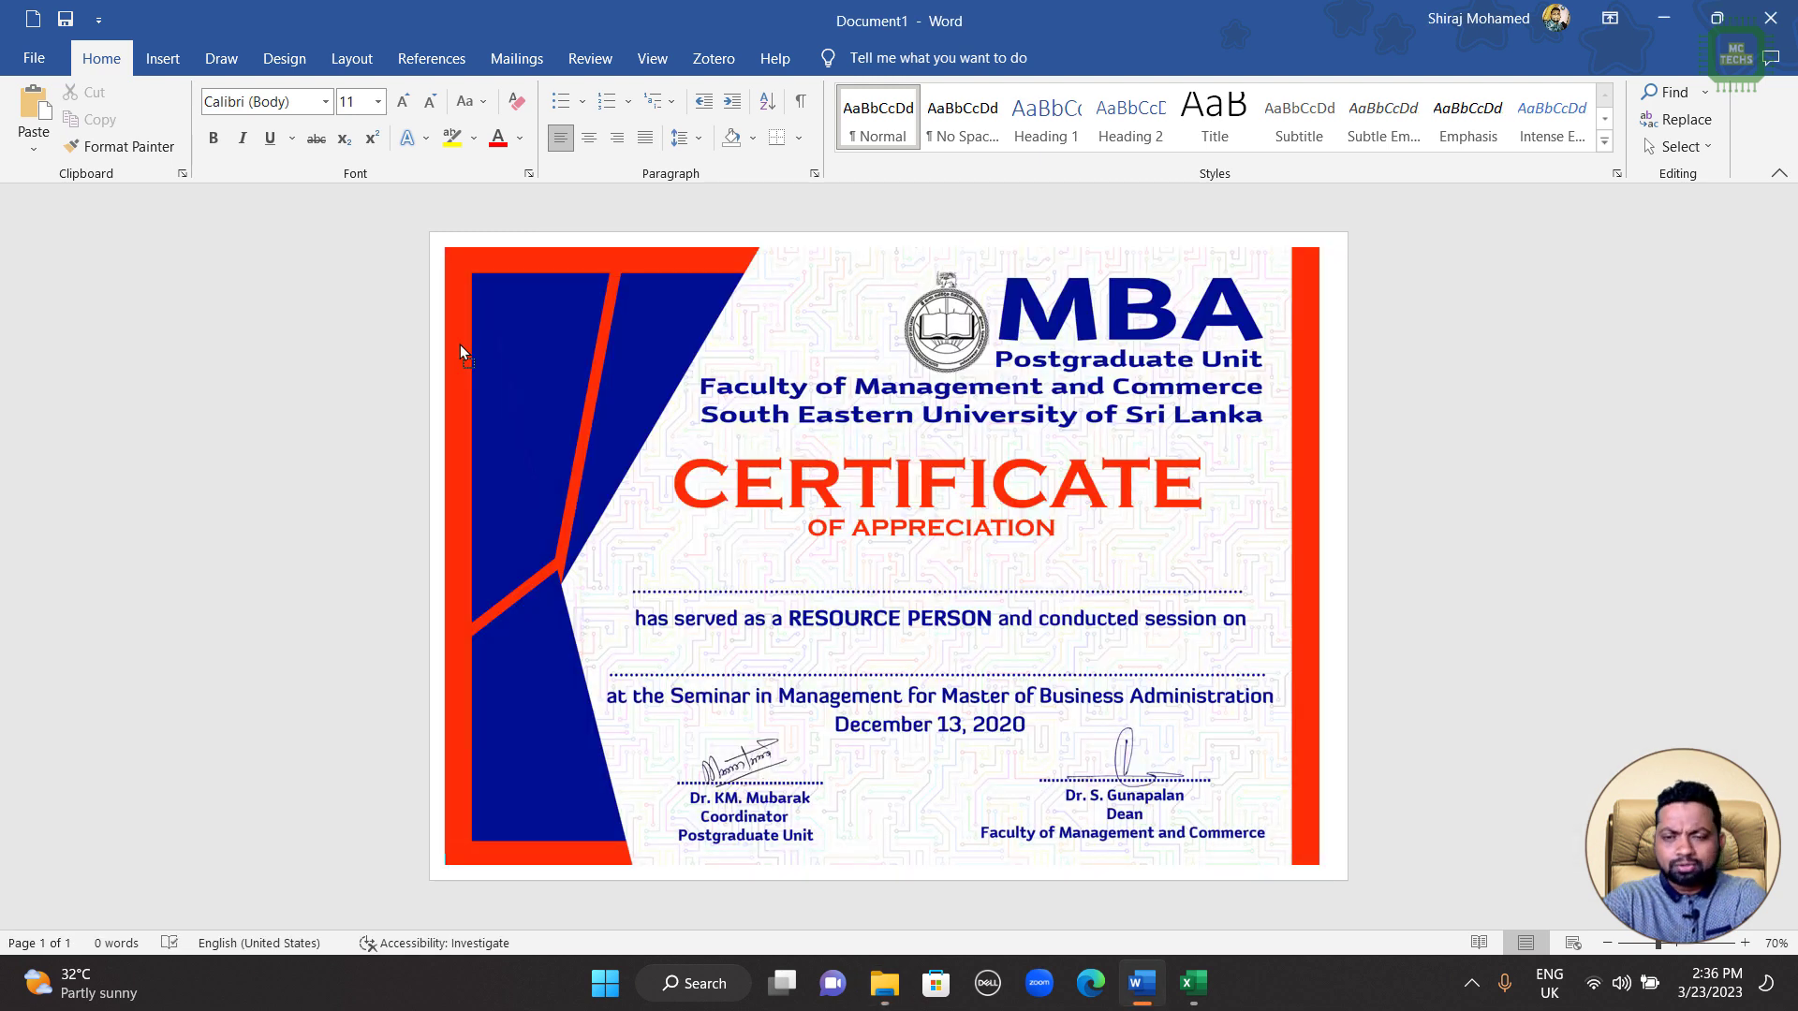
{"action": "left_click", "coordinate": [1073, 386]}
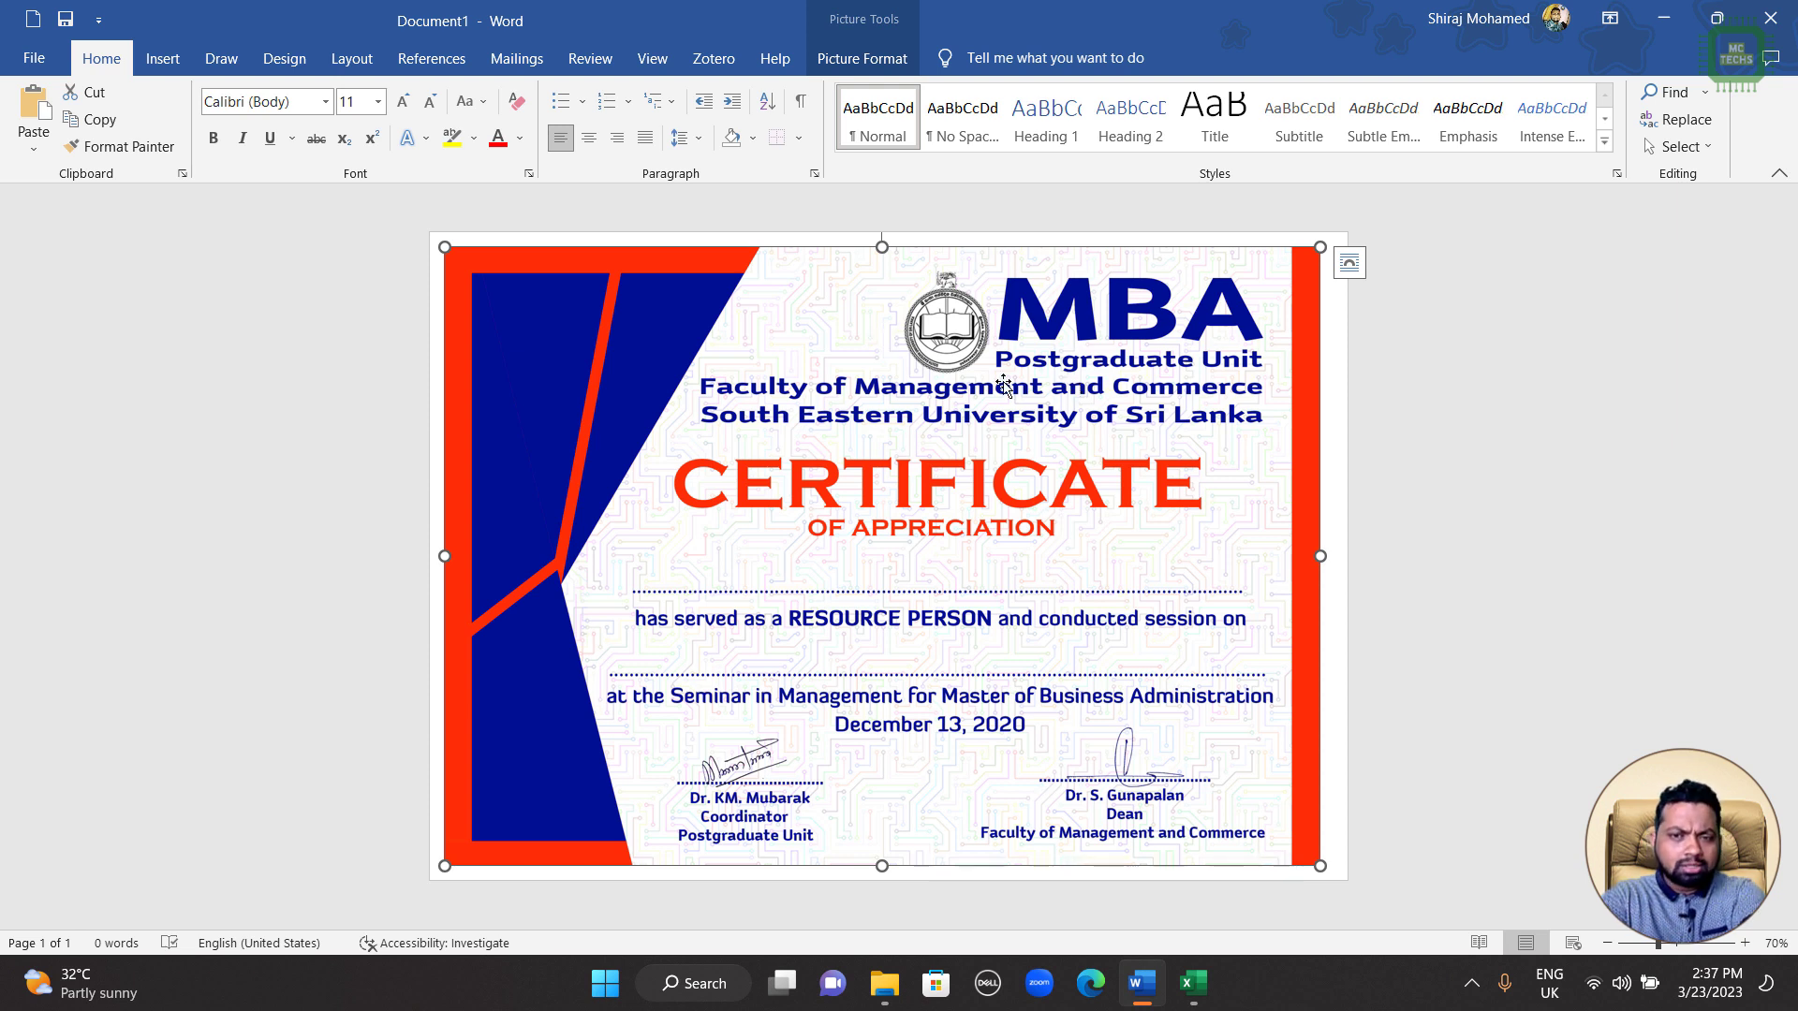
{"action": "left_click", "coordinate": [21, 62]}
{"action": "left_click", "coordinate": [87, 178]}
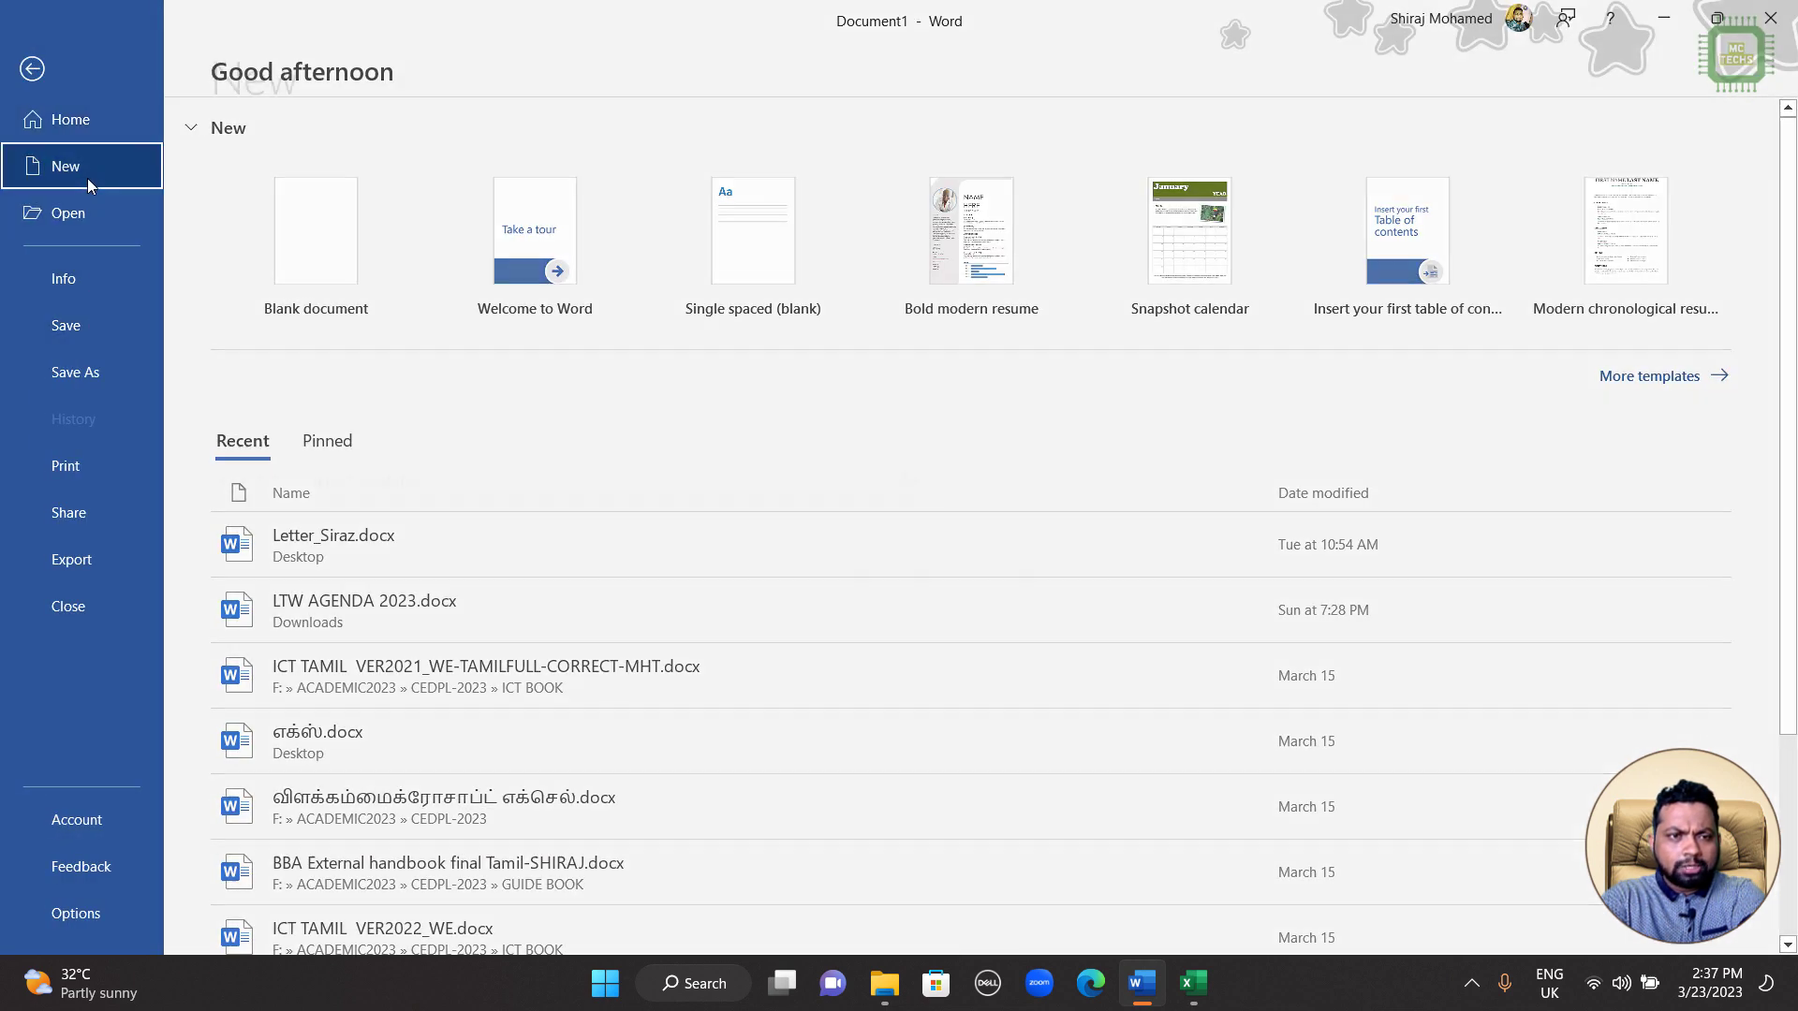
{"action": "left_click", "coordinate": [332, 479]}
{"action": "type", "text": "c"}
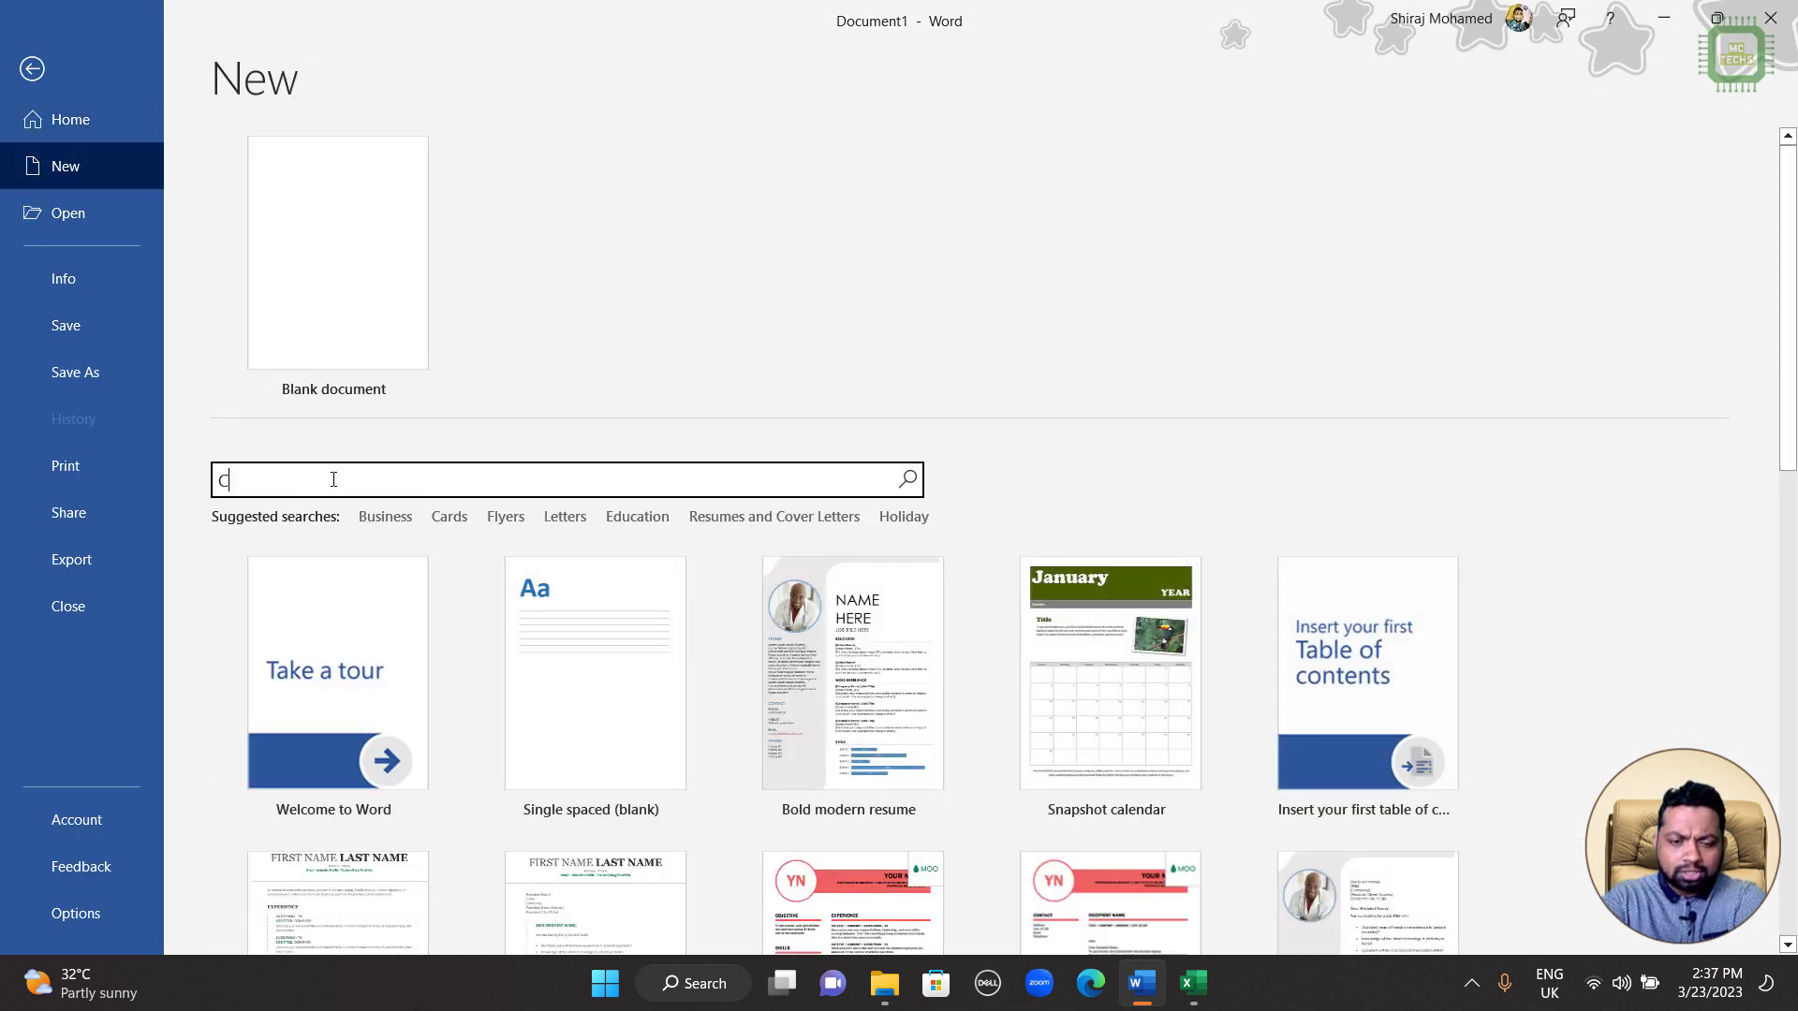
{"action": "type", "text": "ERRI"}
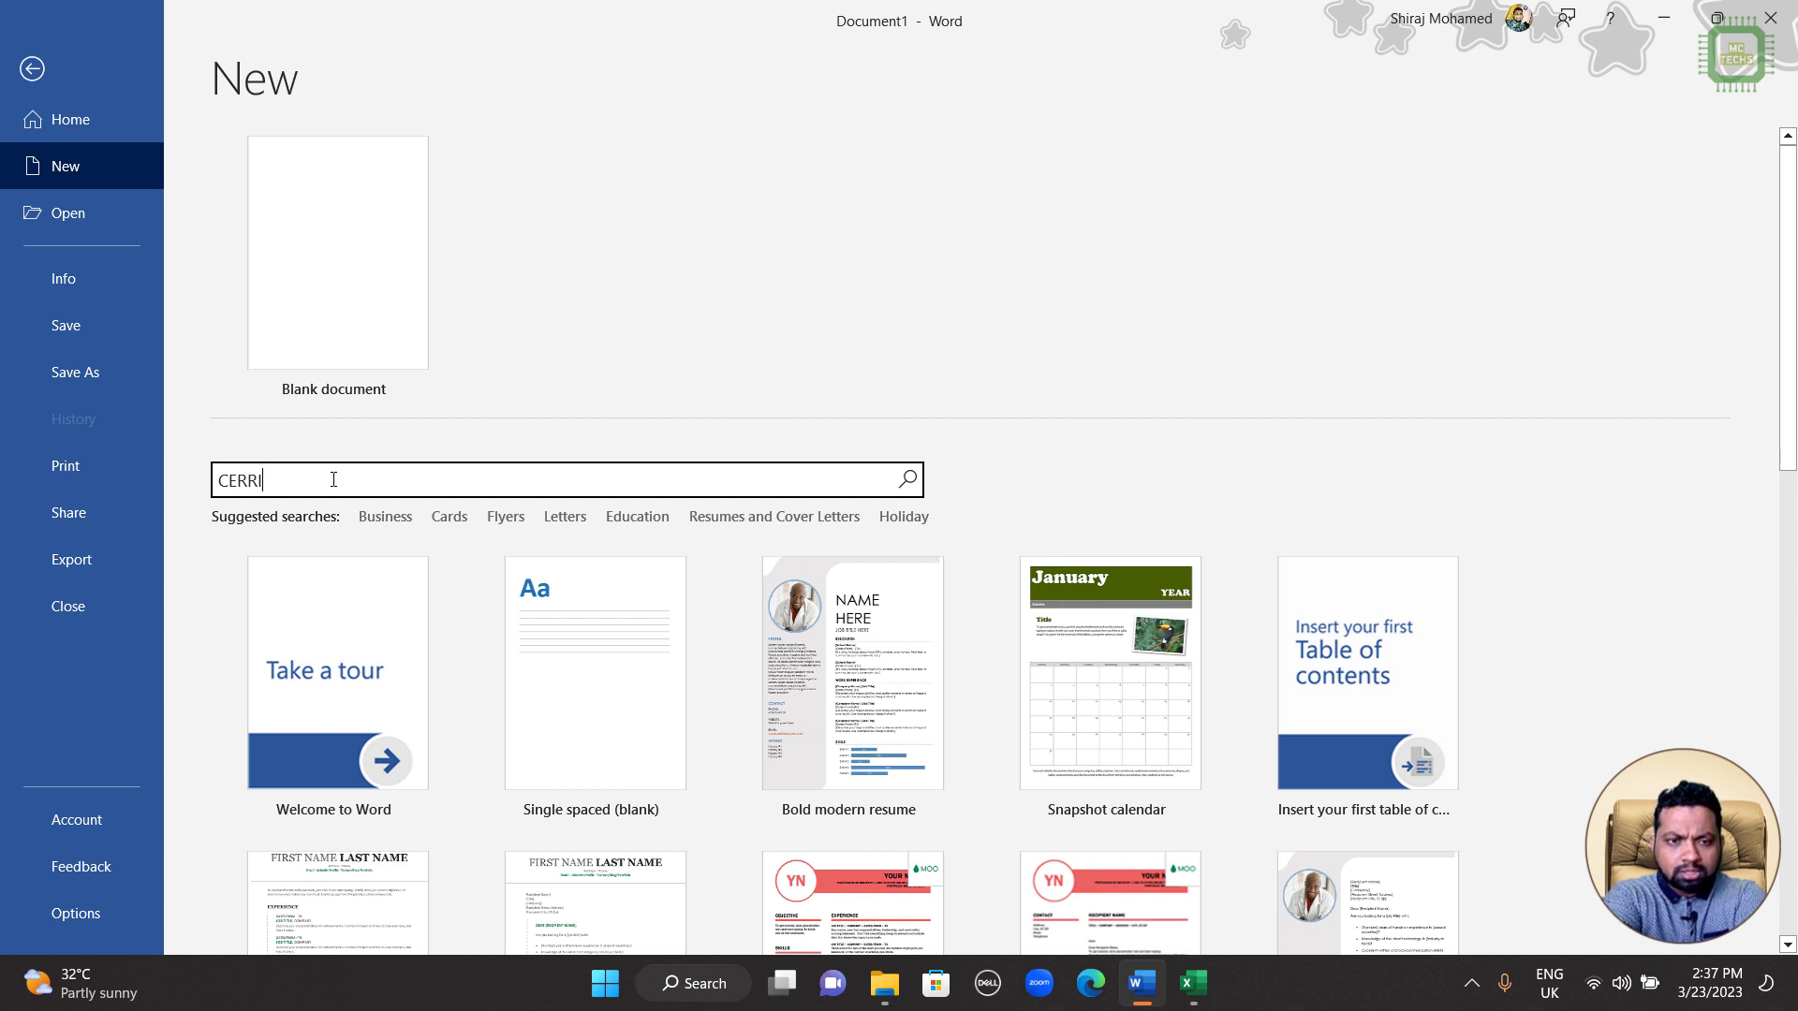
{"action": "key", "text": "BackSpace"}
{"action": "key", "text": "BackSpace"}
{"action": "type", "text": "TIFICATES"}
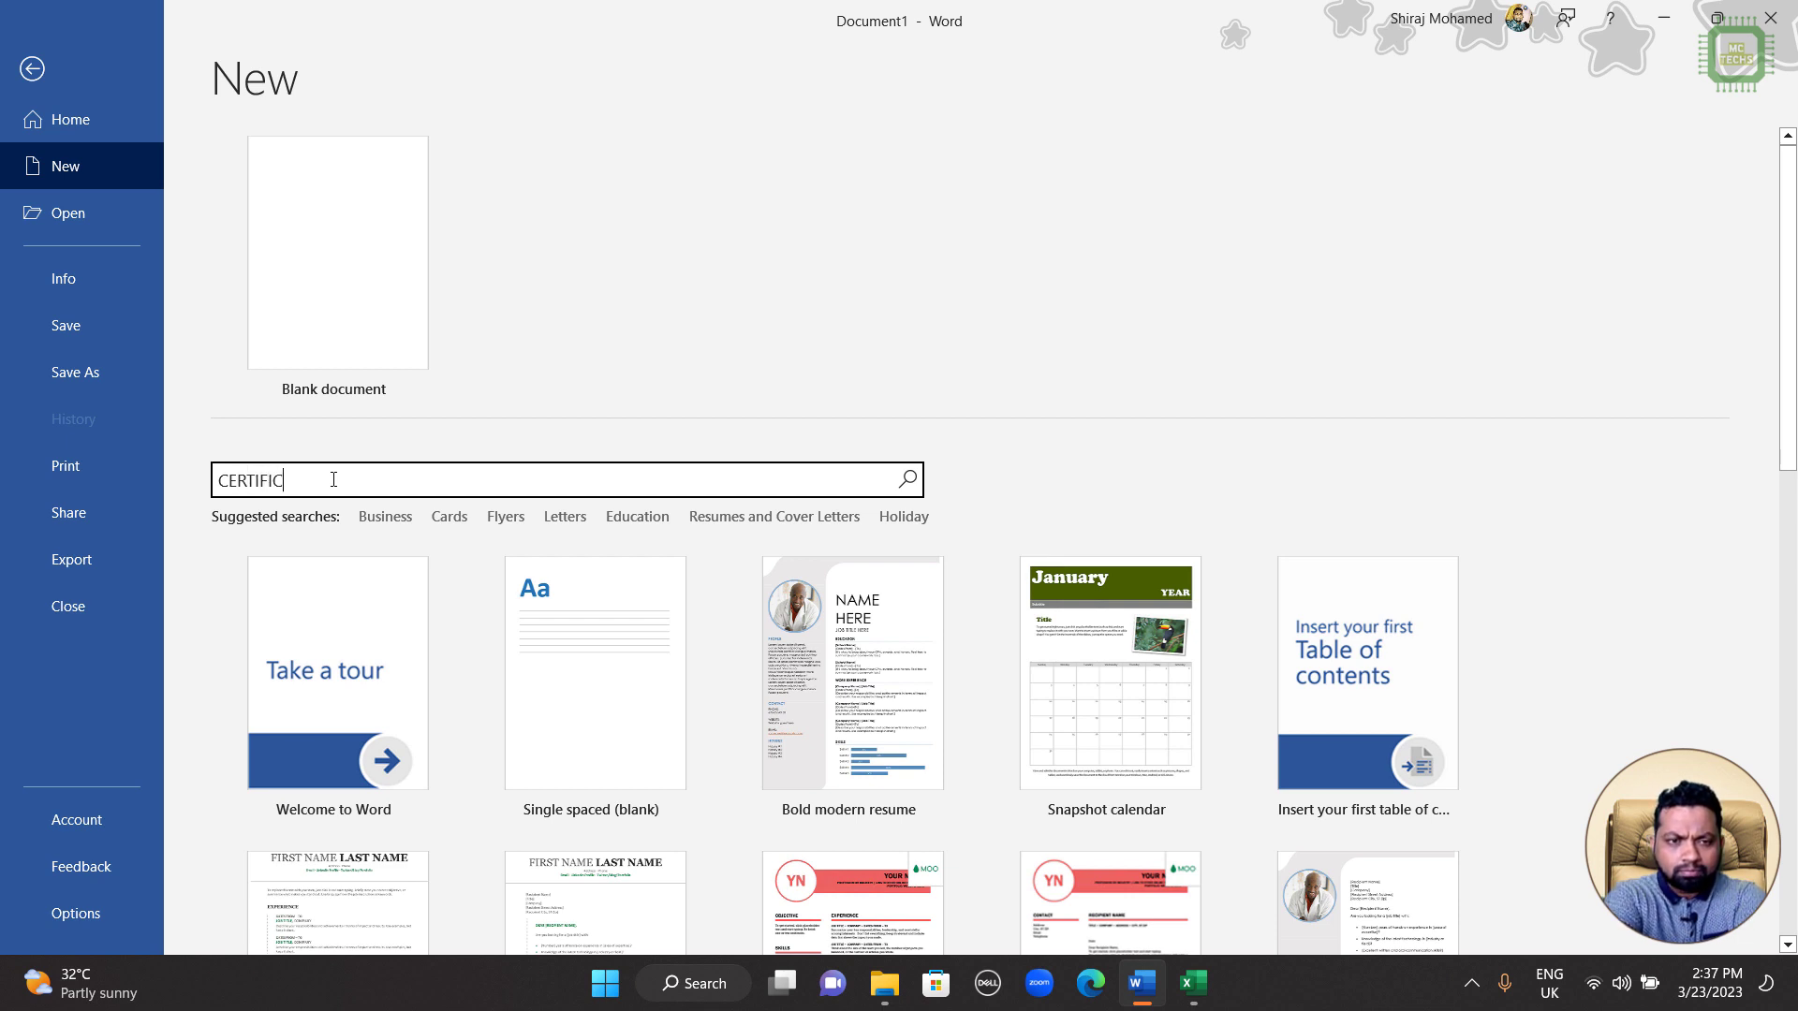
{"action": "key", "text": "Return"}
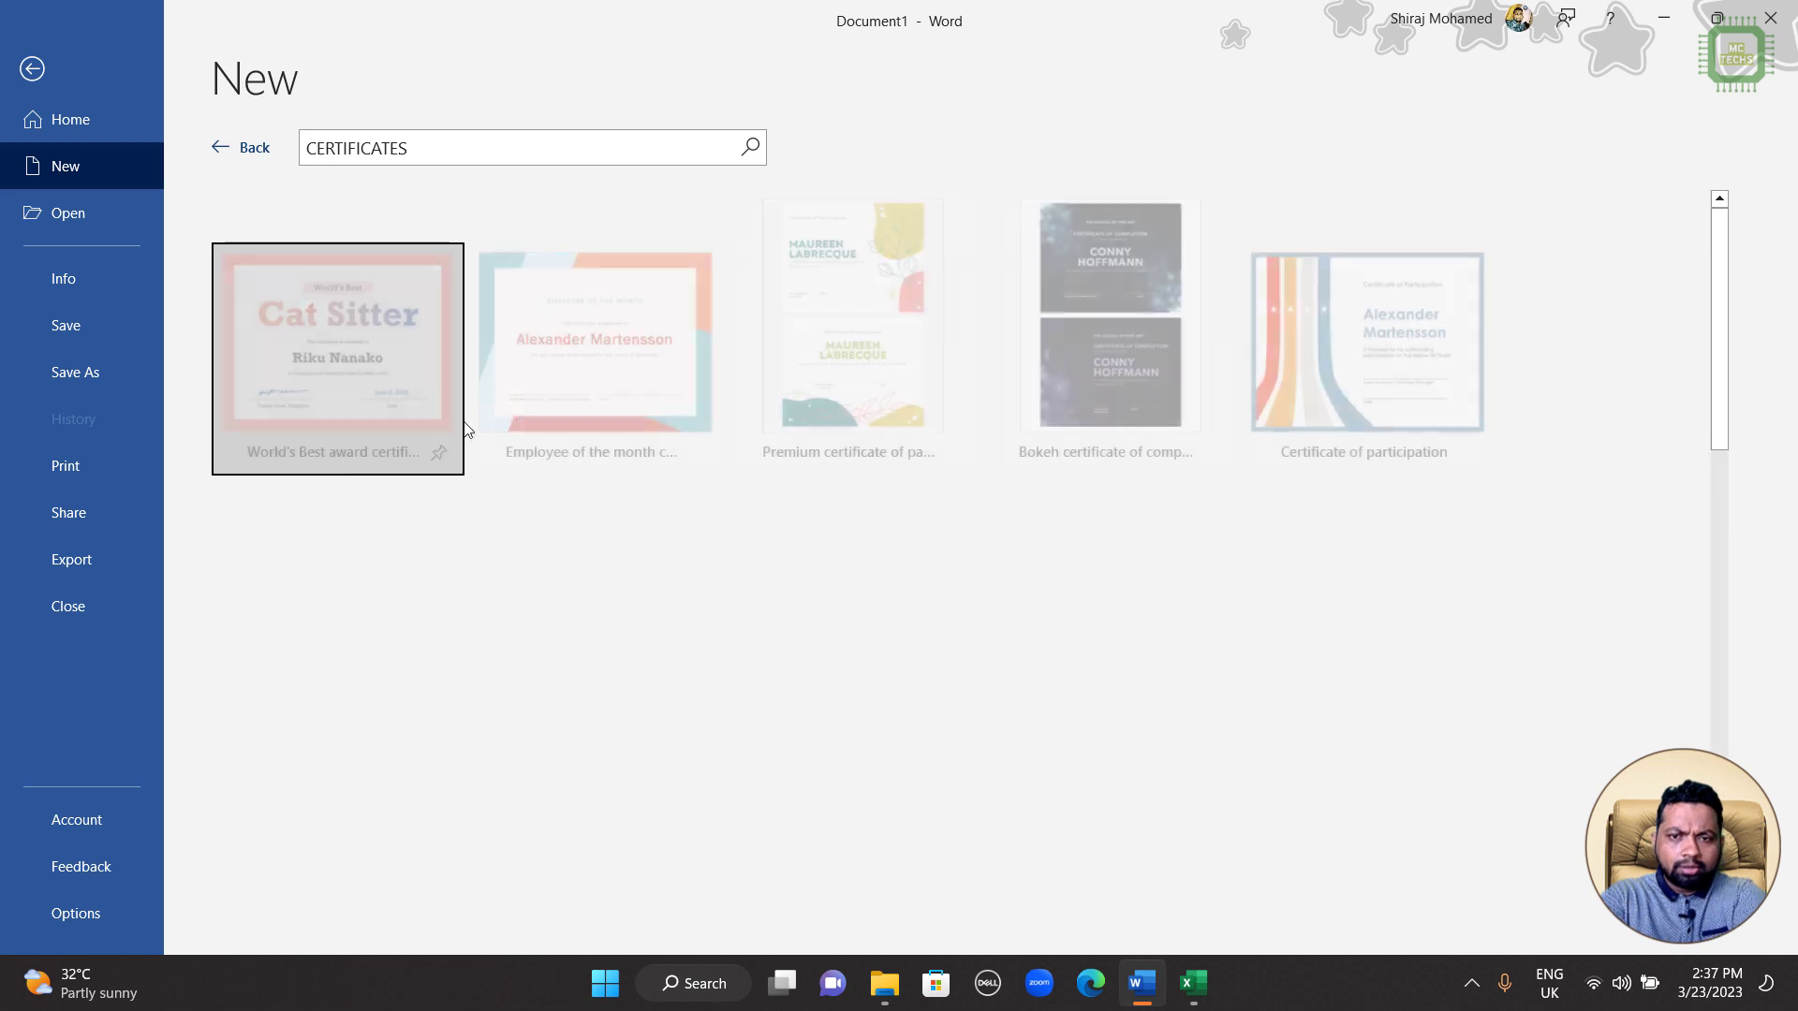
{"action": "scroll", "coordinate": [672, 487], "scroll_direction": "down", "scroll_amount": 8}
{"action": "scroll", "coordinate": [671, 487], "scroll_direction": "down", "scroll_amount": 3}
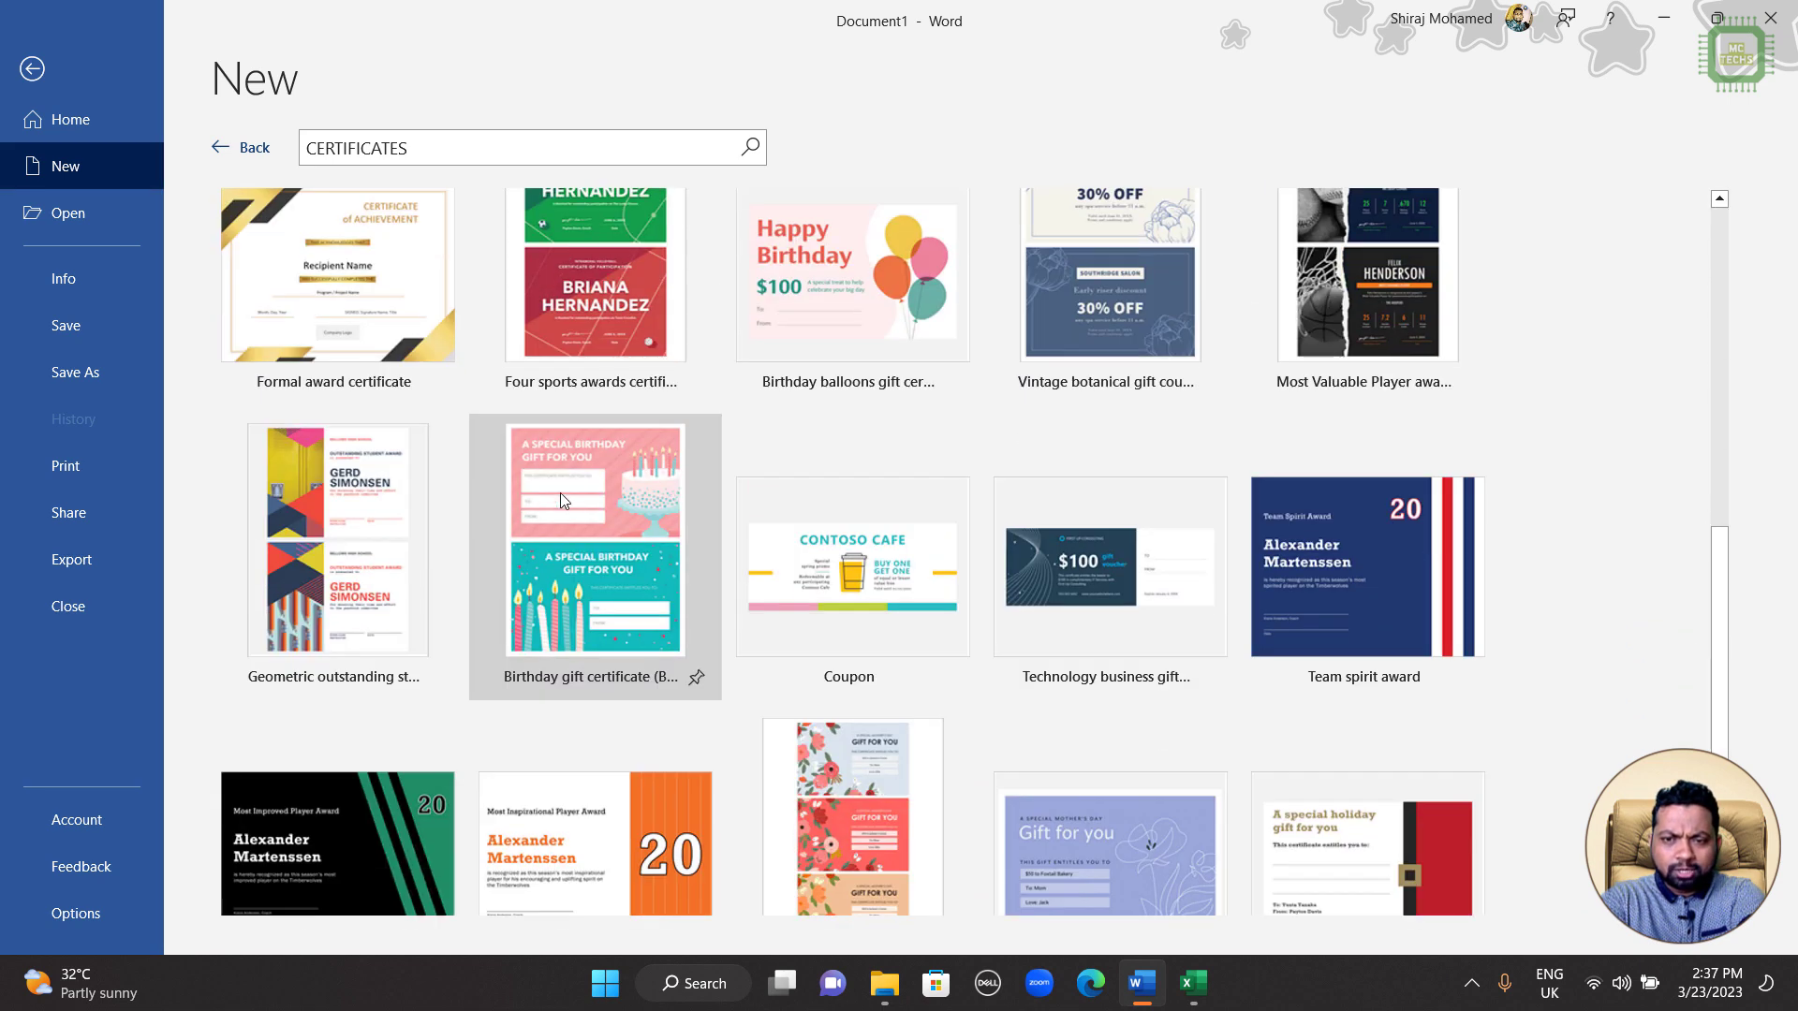
{"action": "scroll", "coordinate": [574, 581], "scroll_direction": "up", "scroll_amount": 1}
{"action": "scroll", "coordinate": [574, 581], "scroll_direction": "down", "scroll_amount": 5}
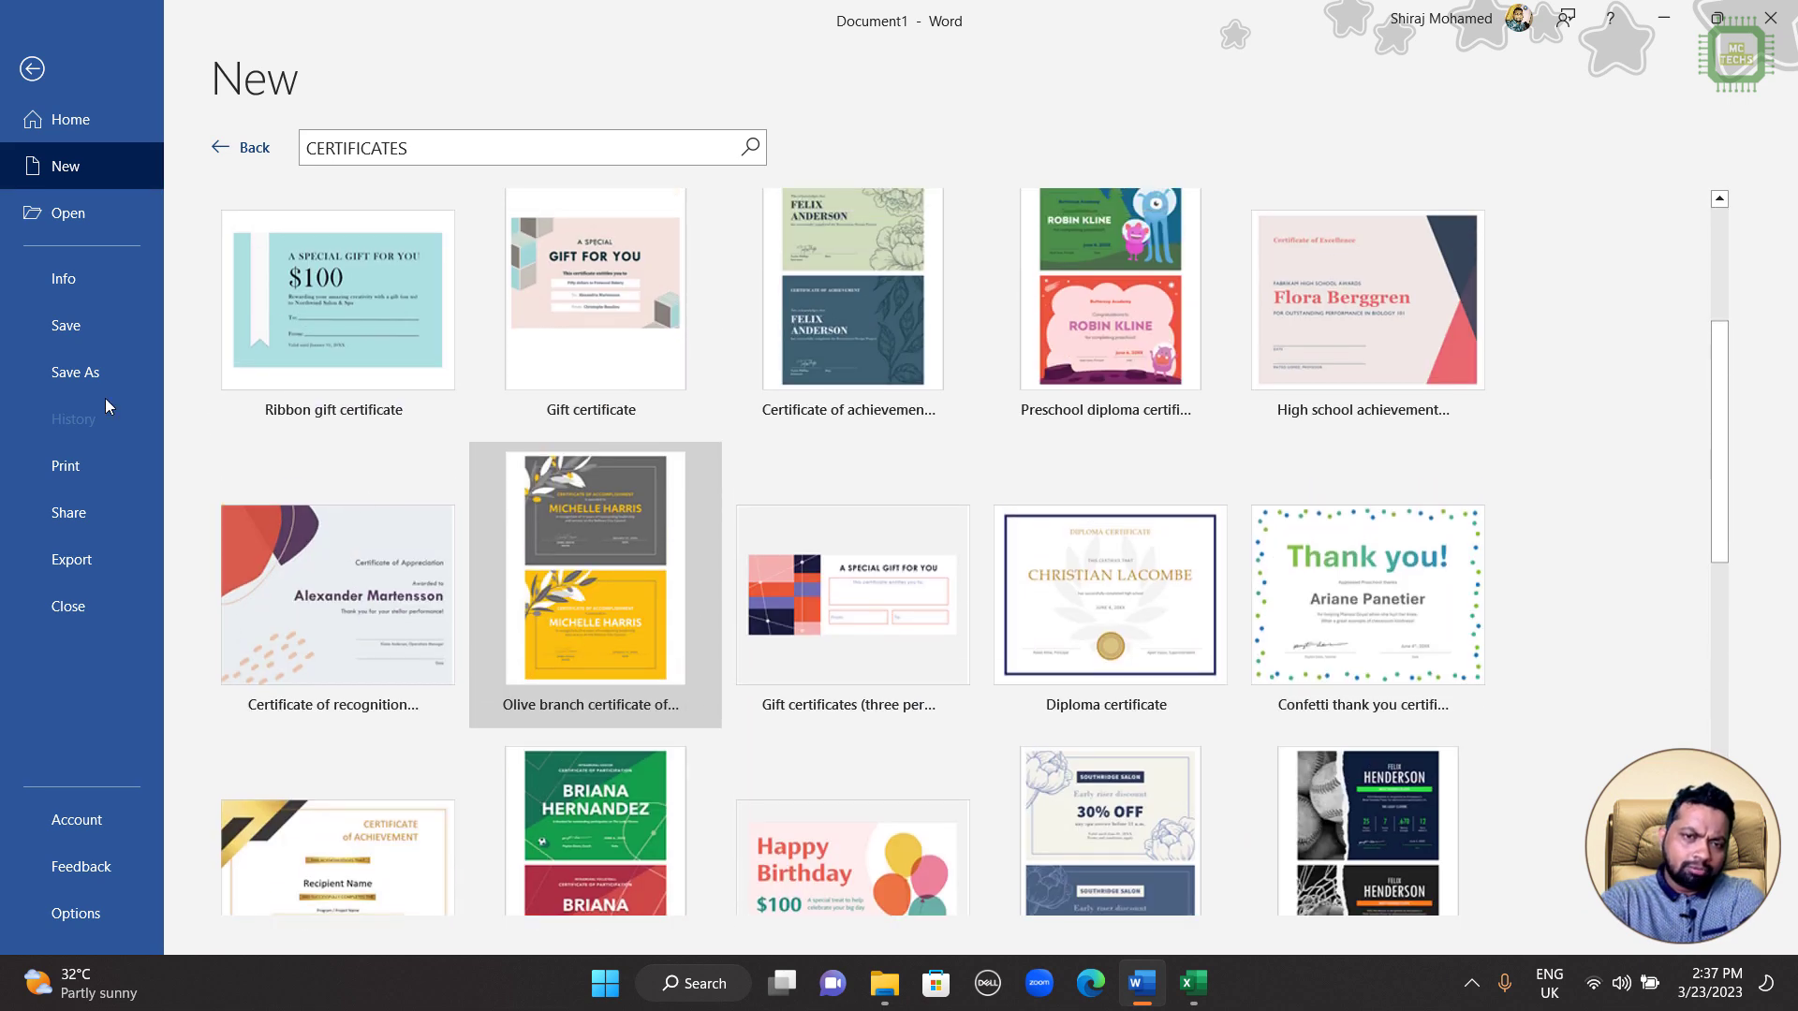
{"action": "left_click", "coordinate": [37, 70]}
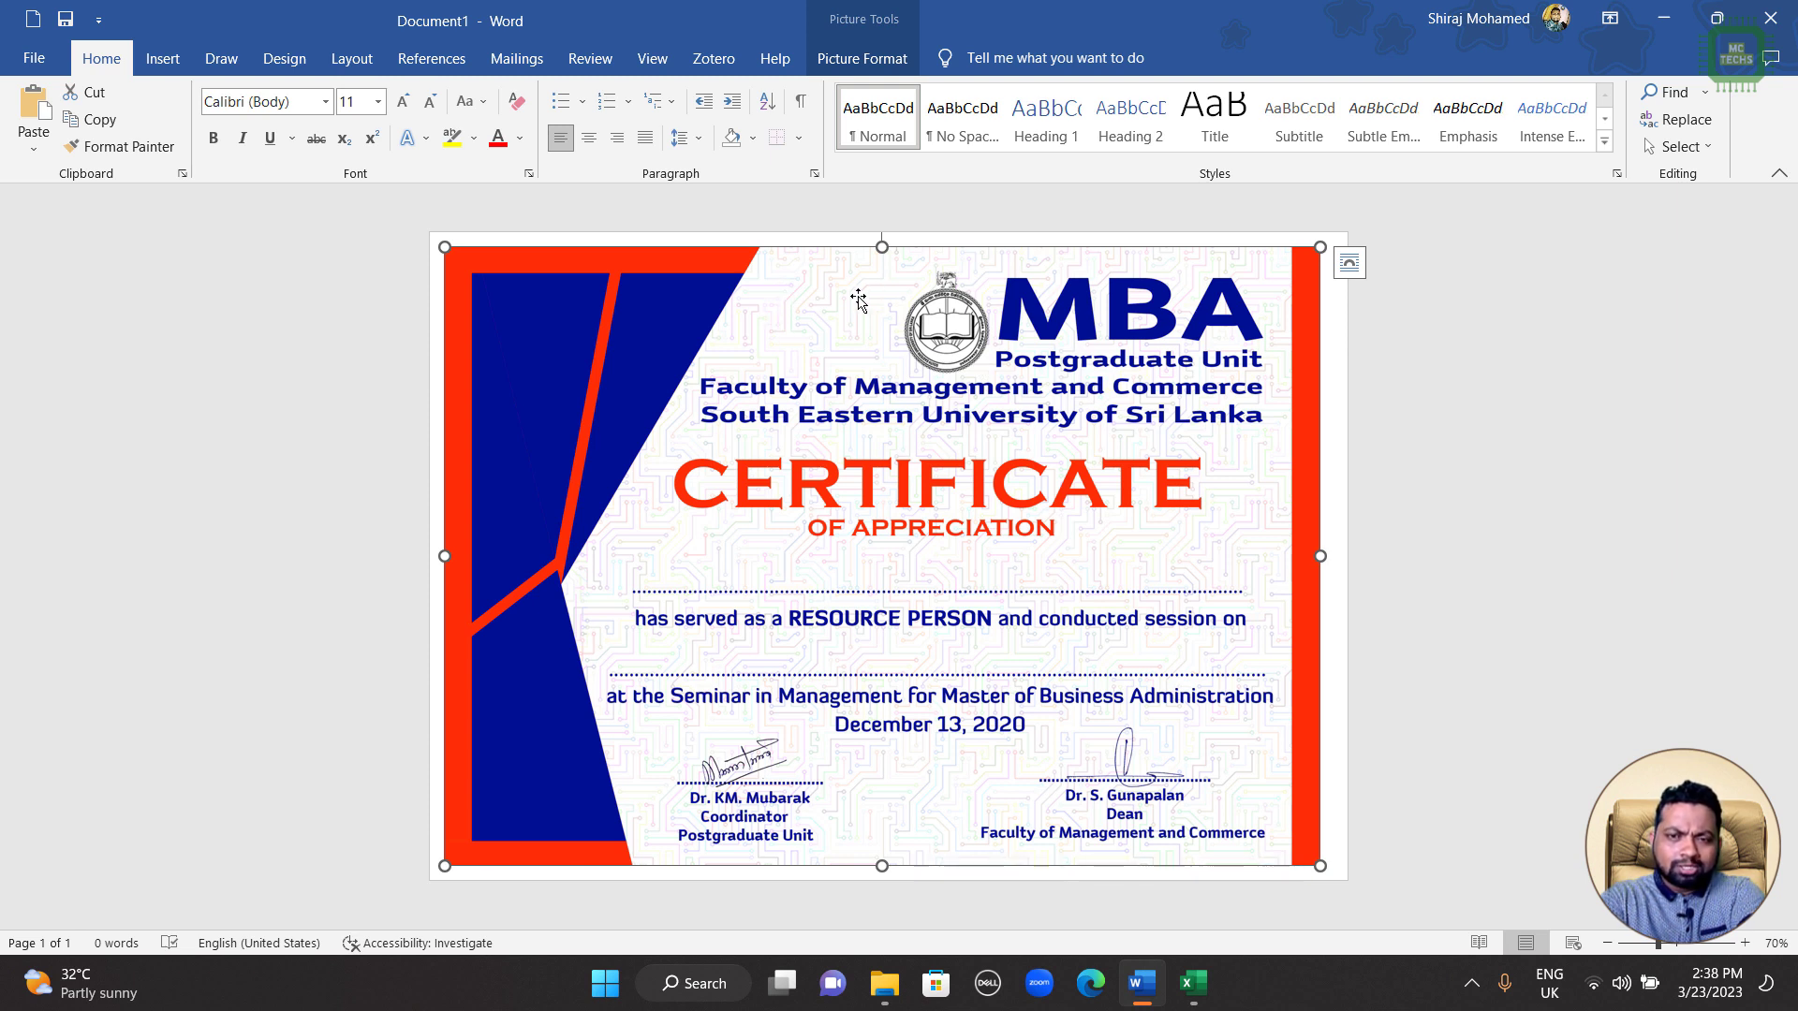
Step: Set the certificate picture's text wrapping to Behind Text
{"action": "left_click", "coordinate": [871, 62]}
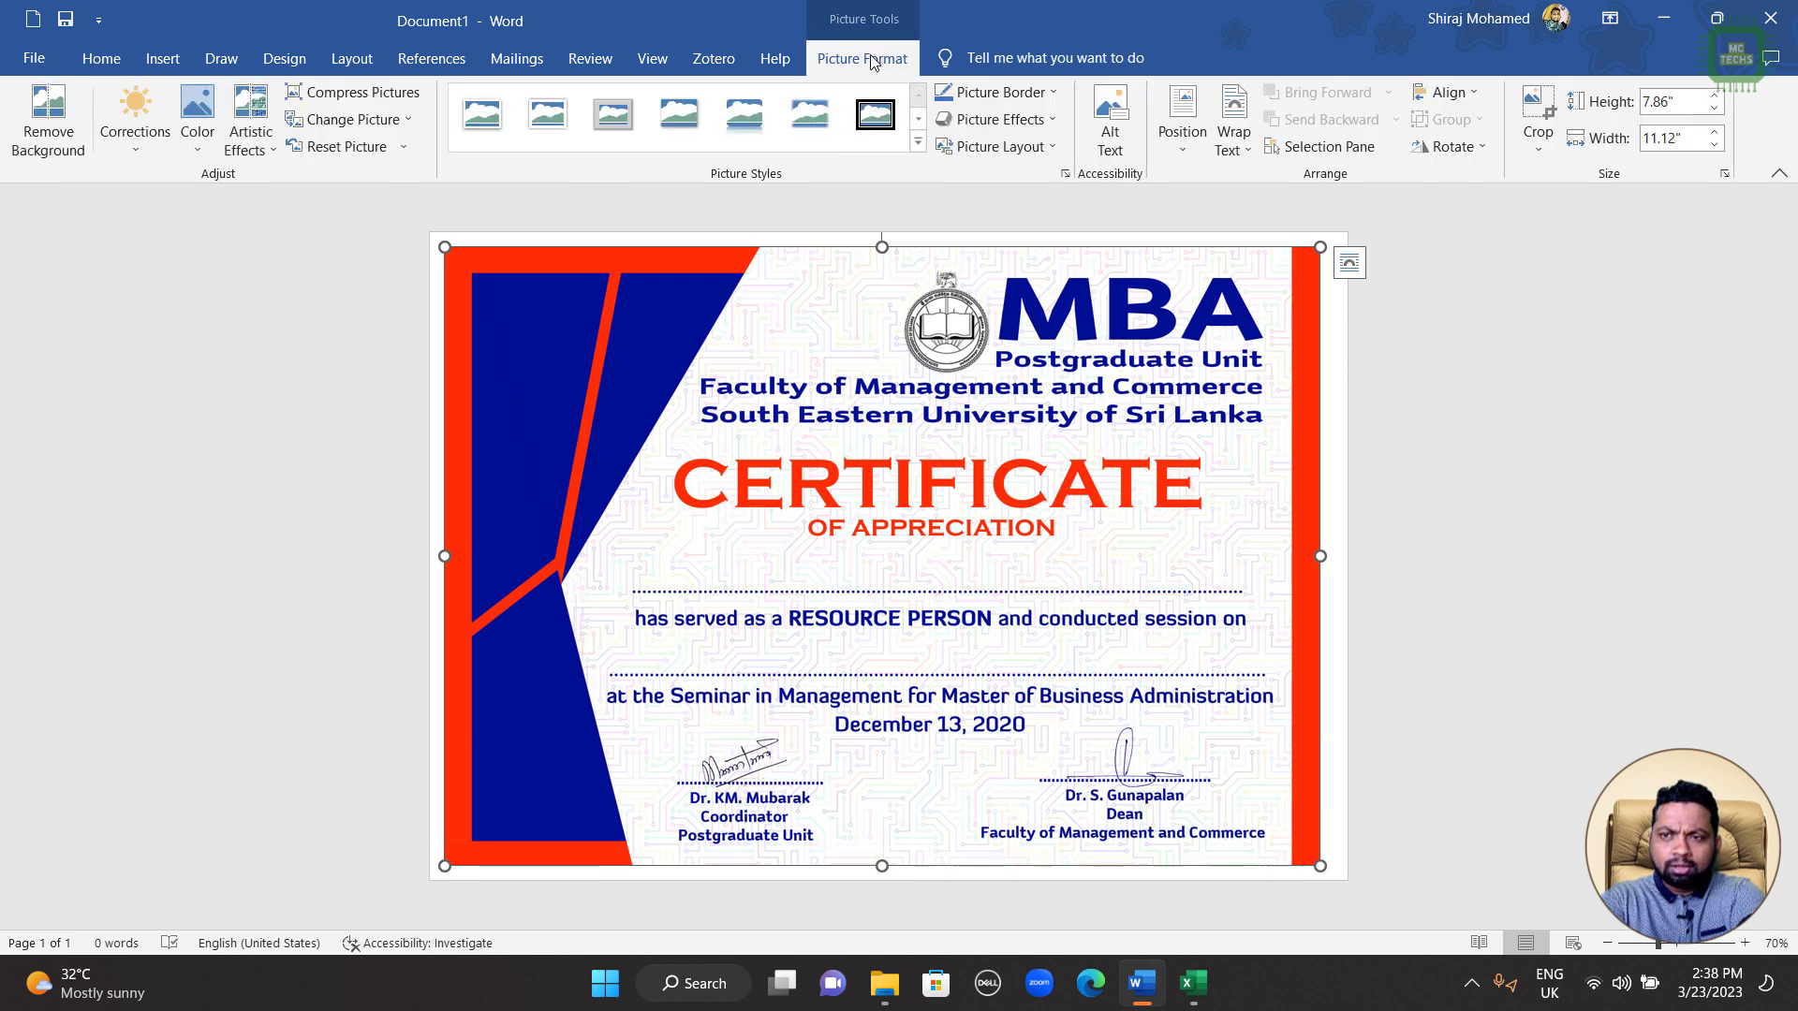
{"action": "left_click", "coordinate": [1238, 155]}
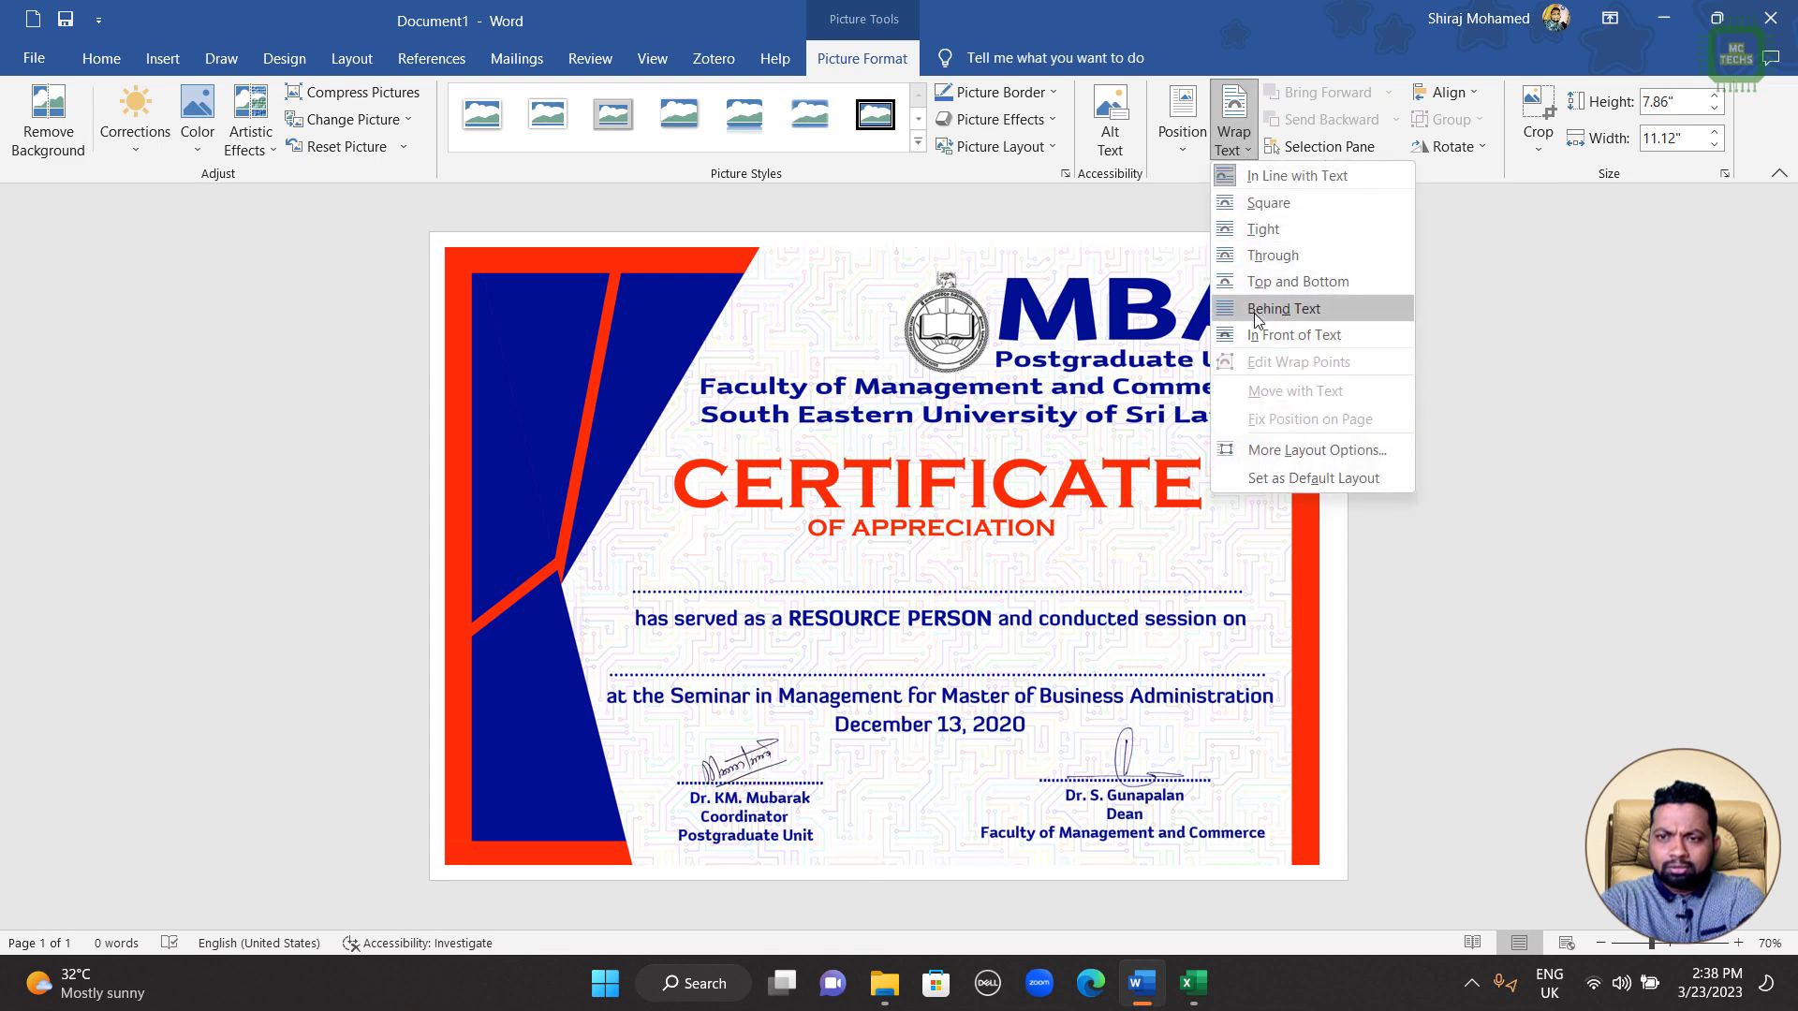
{"action": "left_click", "coordinate": [1283, 309]}
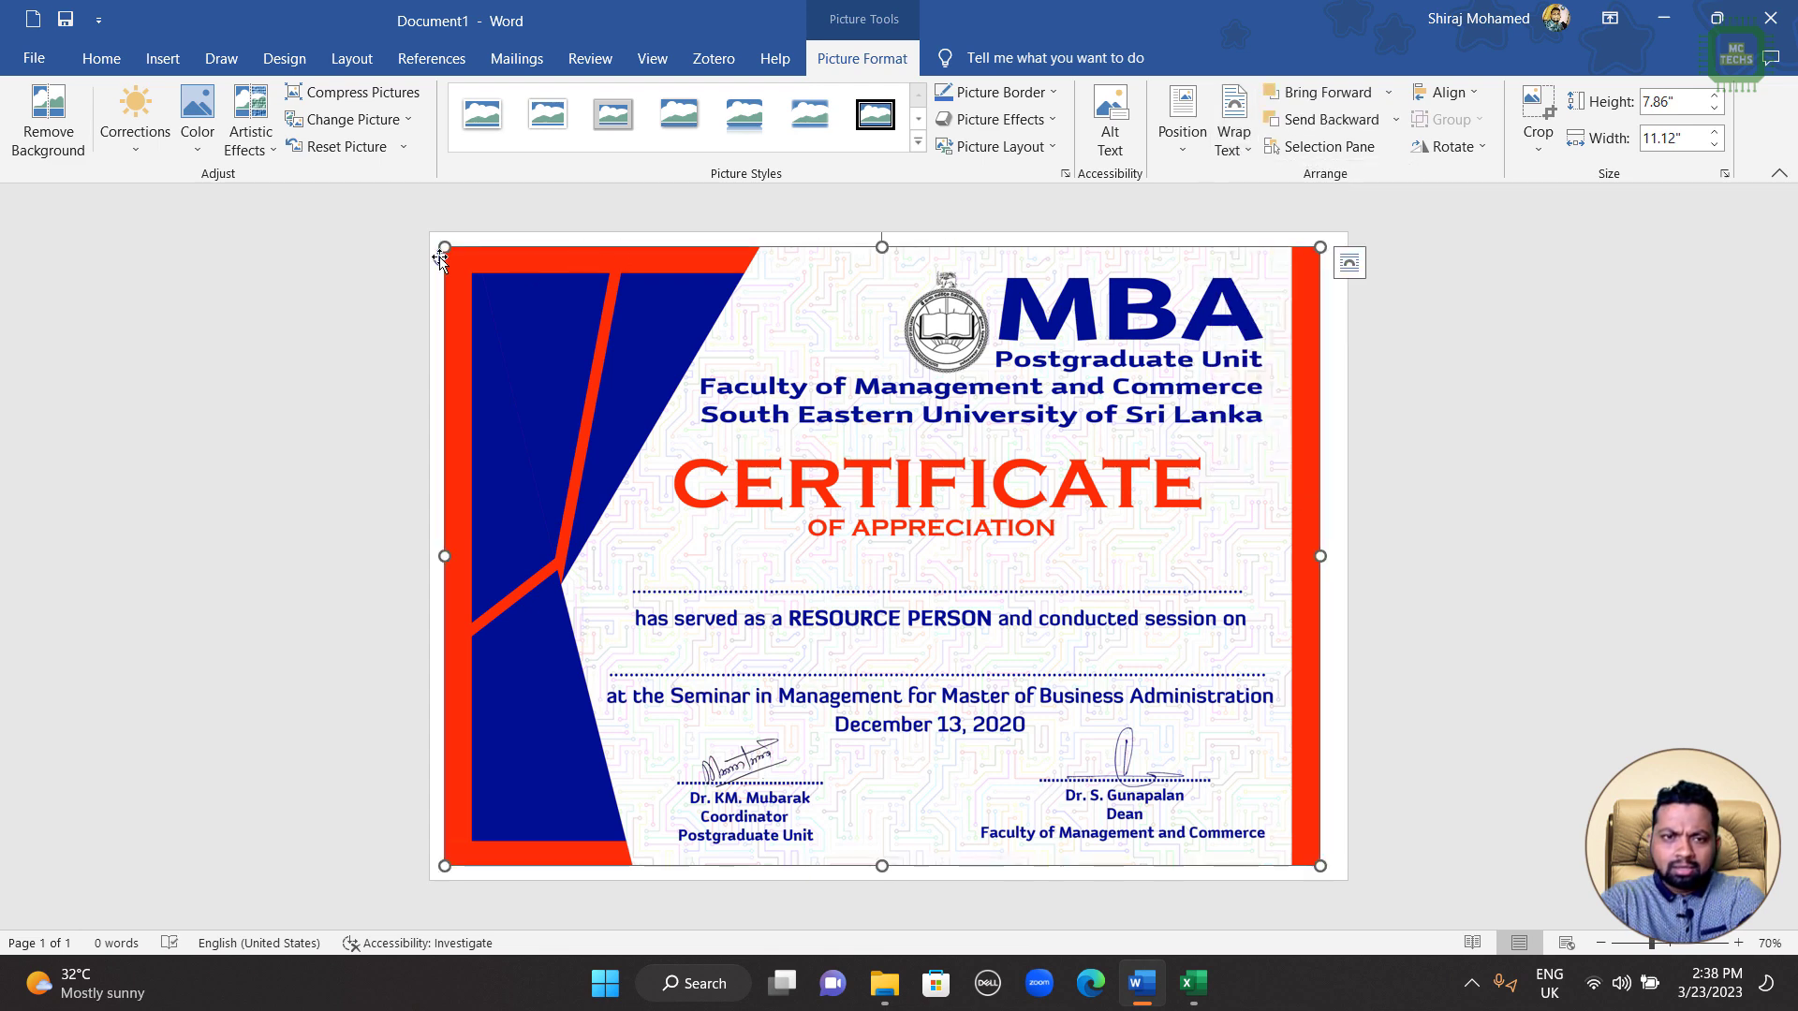
Step: Stretch the picture to cover the whole page, 8.29" by 11.73"
{"action": "left_click_drag", "start_coordinate": [447, 249], "coordinate": [430, 232]}
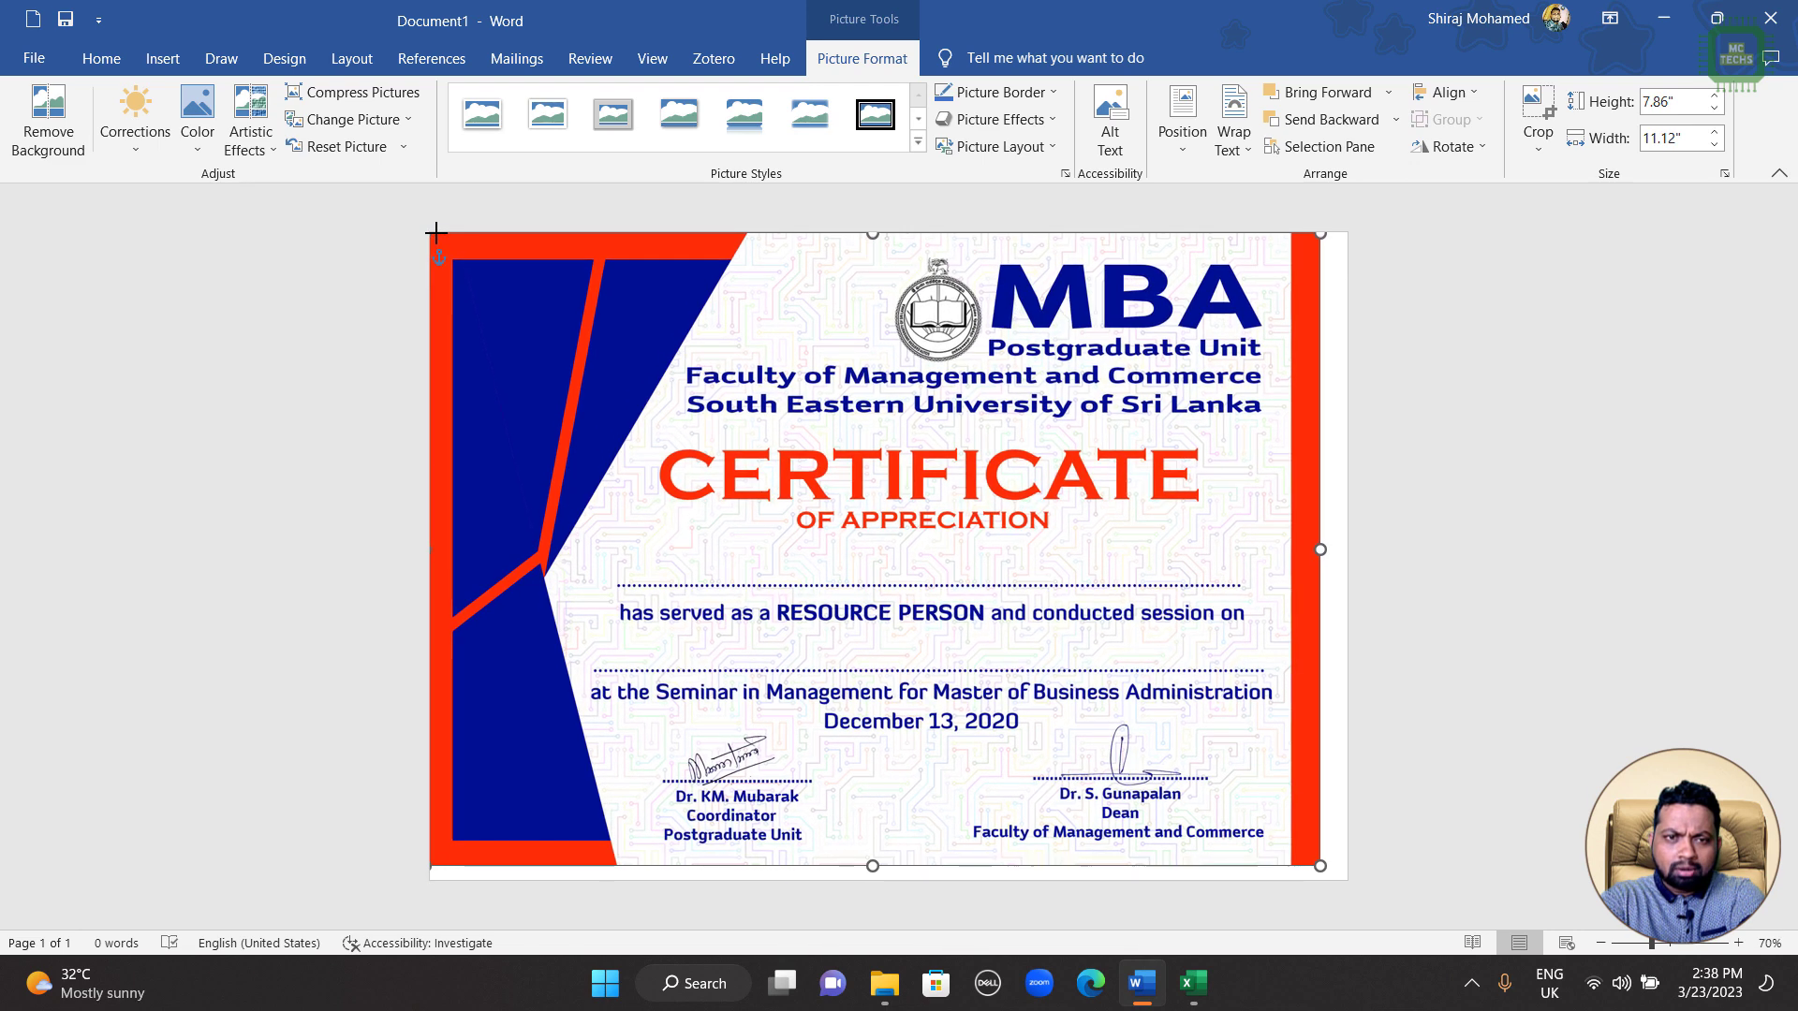
{"action": "left_click_drag", "start_coordinate": [1320, 866], "coordinate": [1345, 872]}
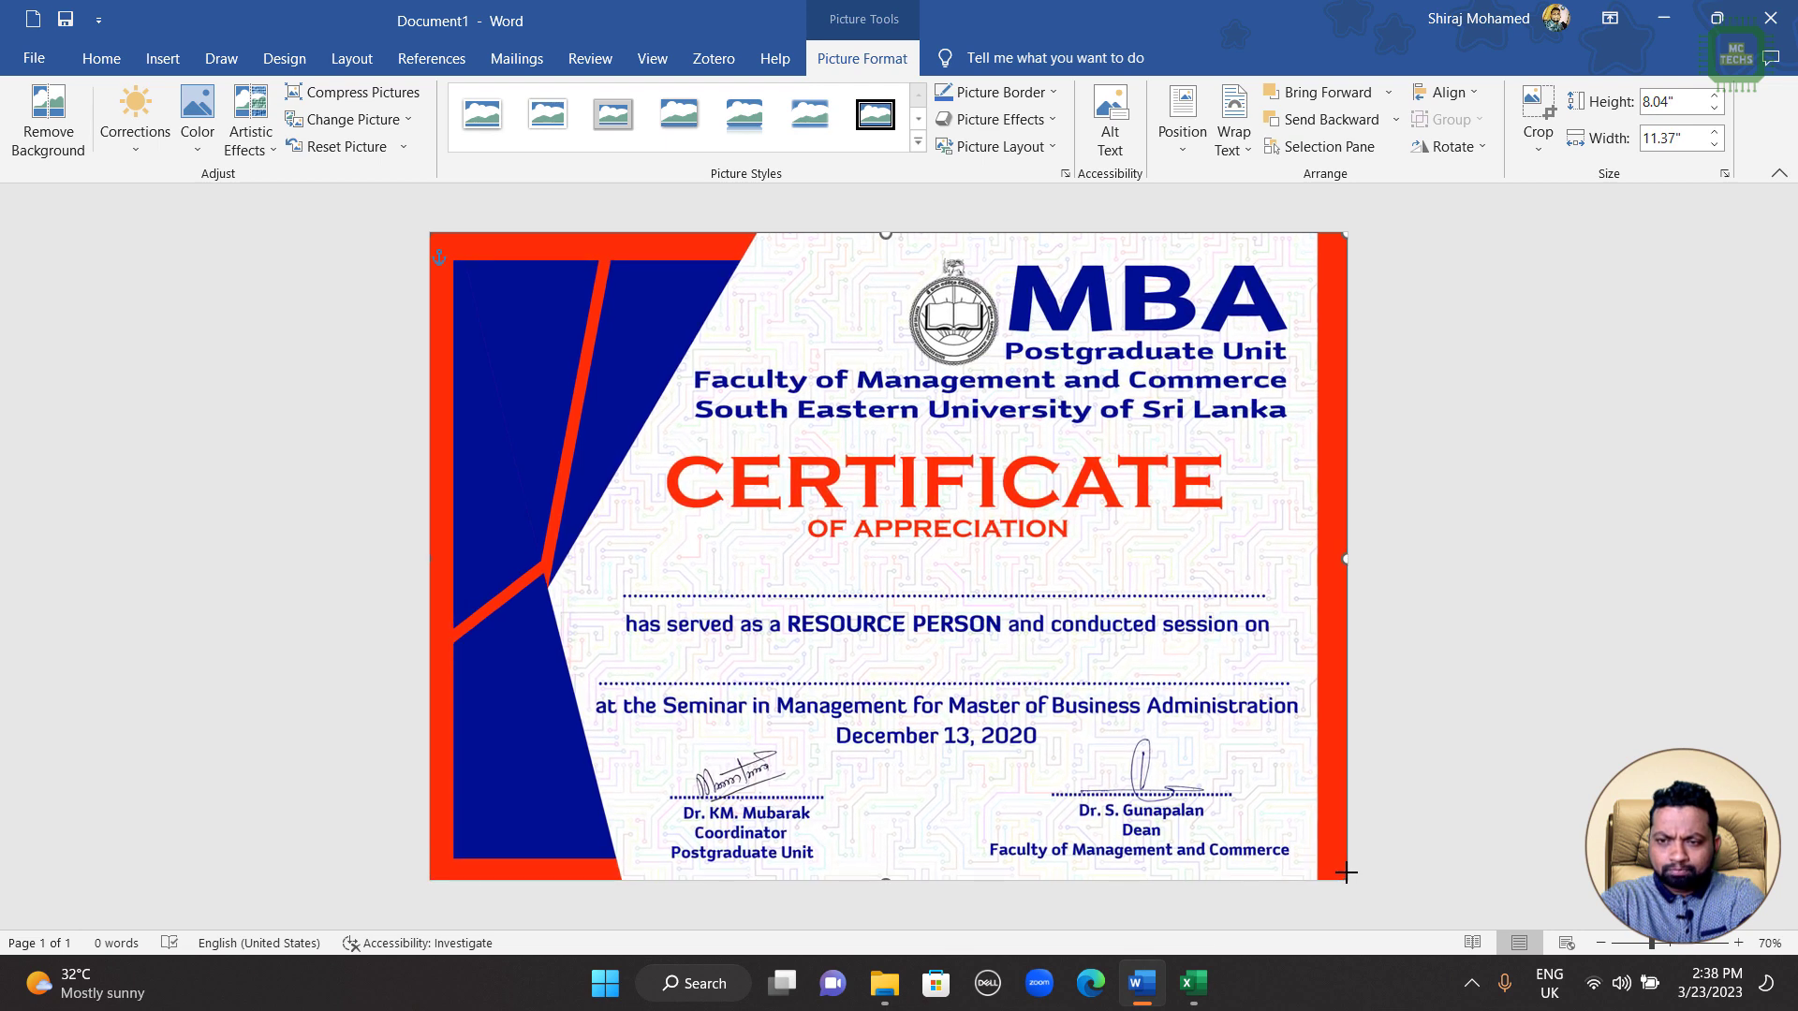
{"action": "left_click", "coordinate": [1375, 580]}
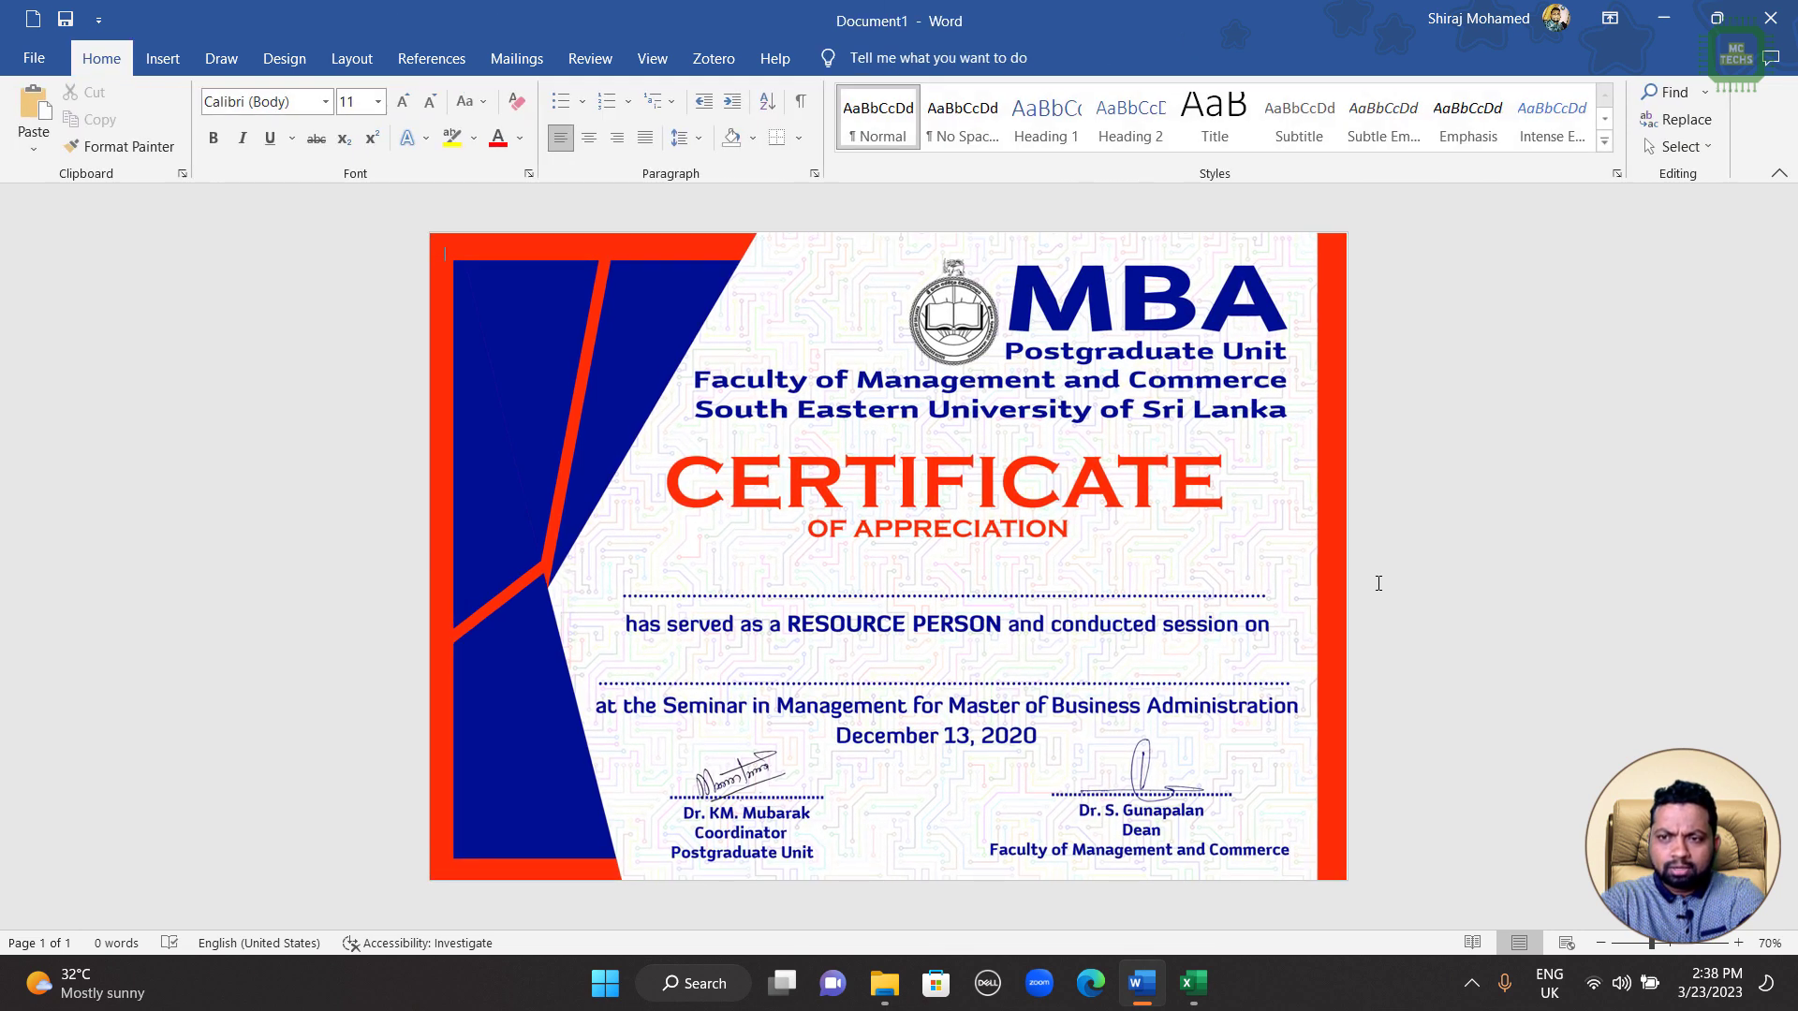
{"action": "left_click", "coordinate": [1289, 400]}
{"action": "left_click_drag", "start_coordinate": [1348, 233], "coordinate": [1350, 232]}
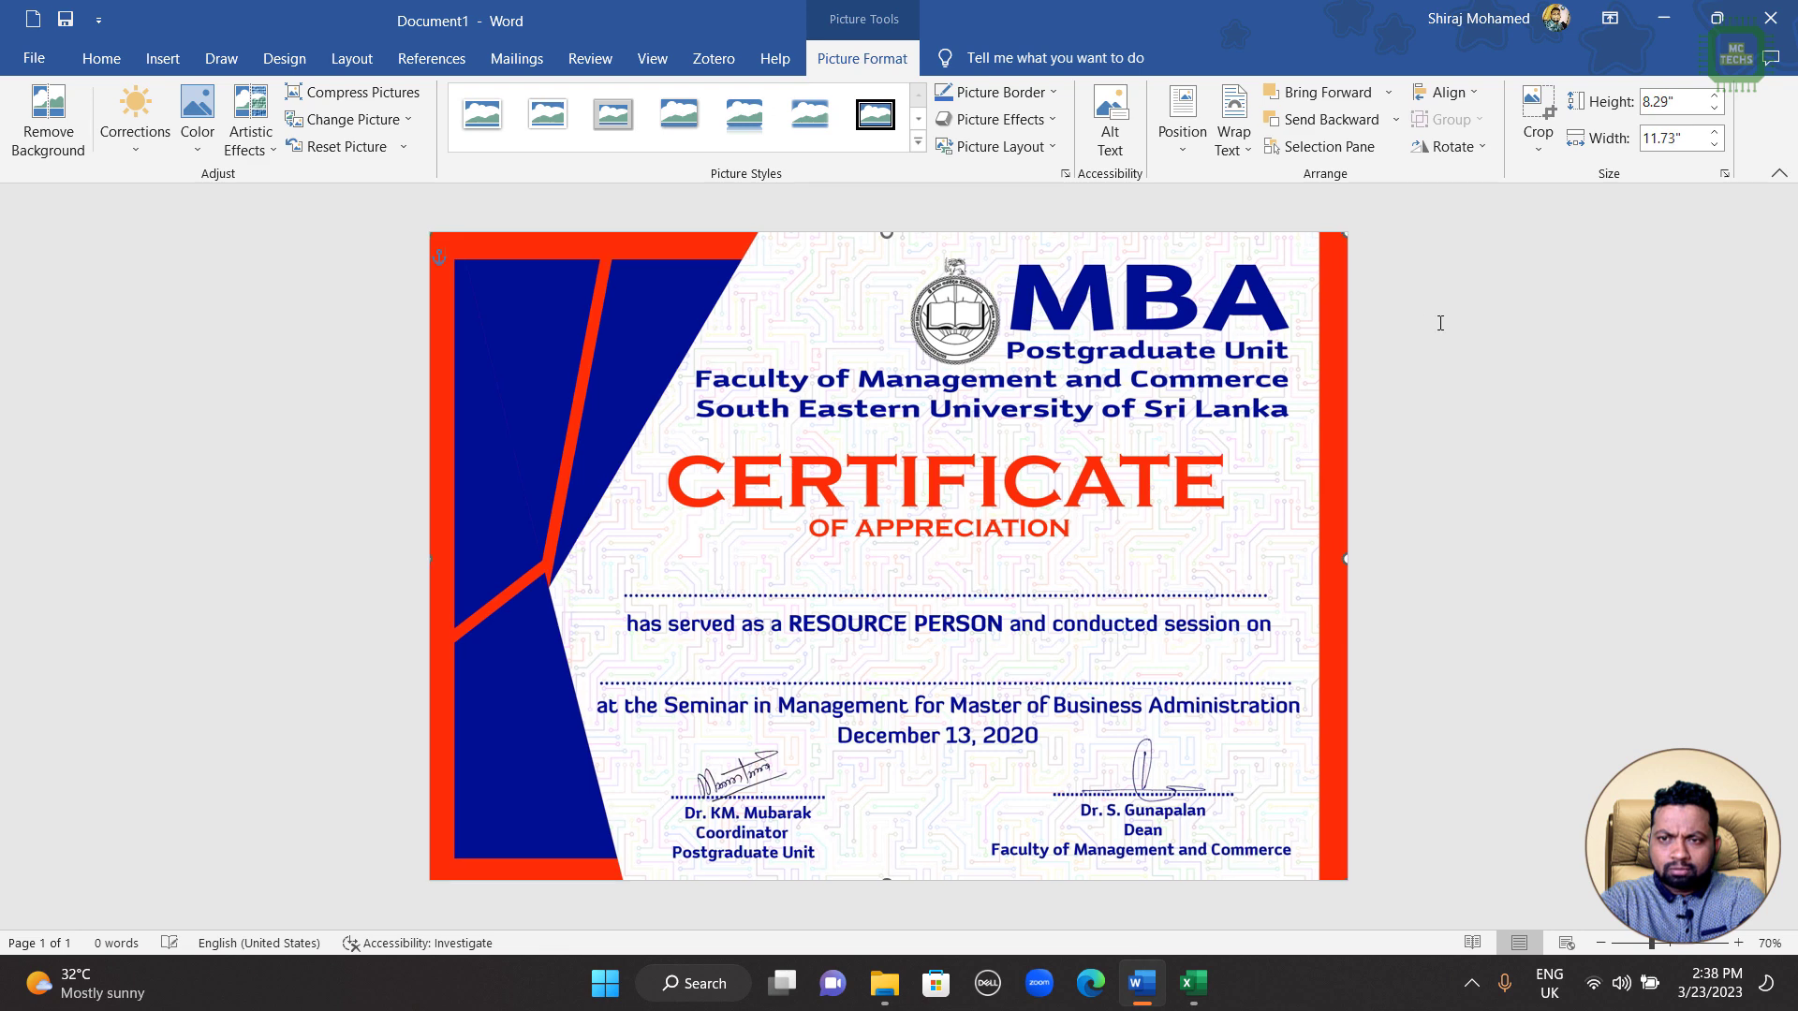
{"action": "left_click", "coordinate": [1440, 323]}
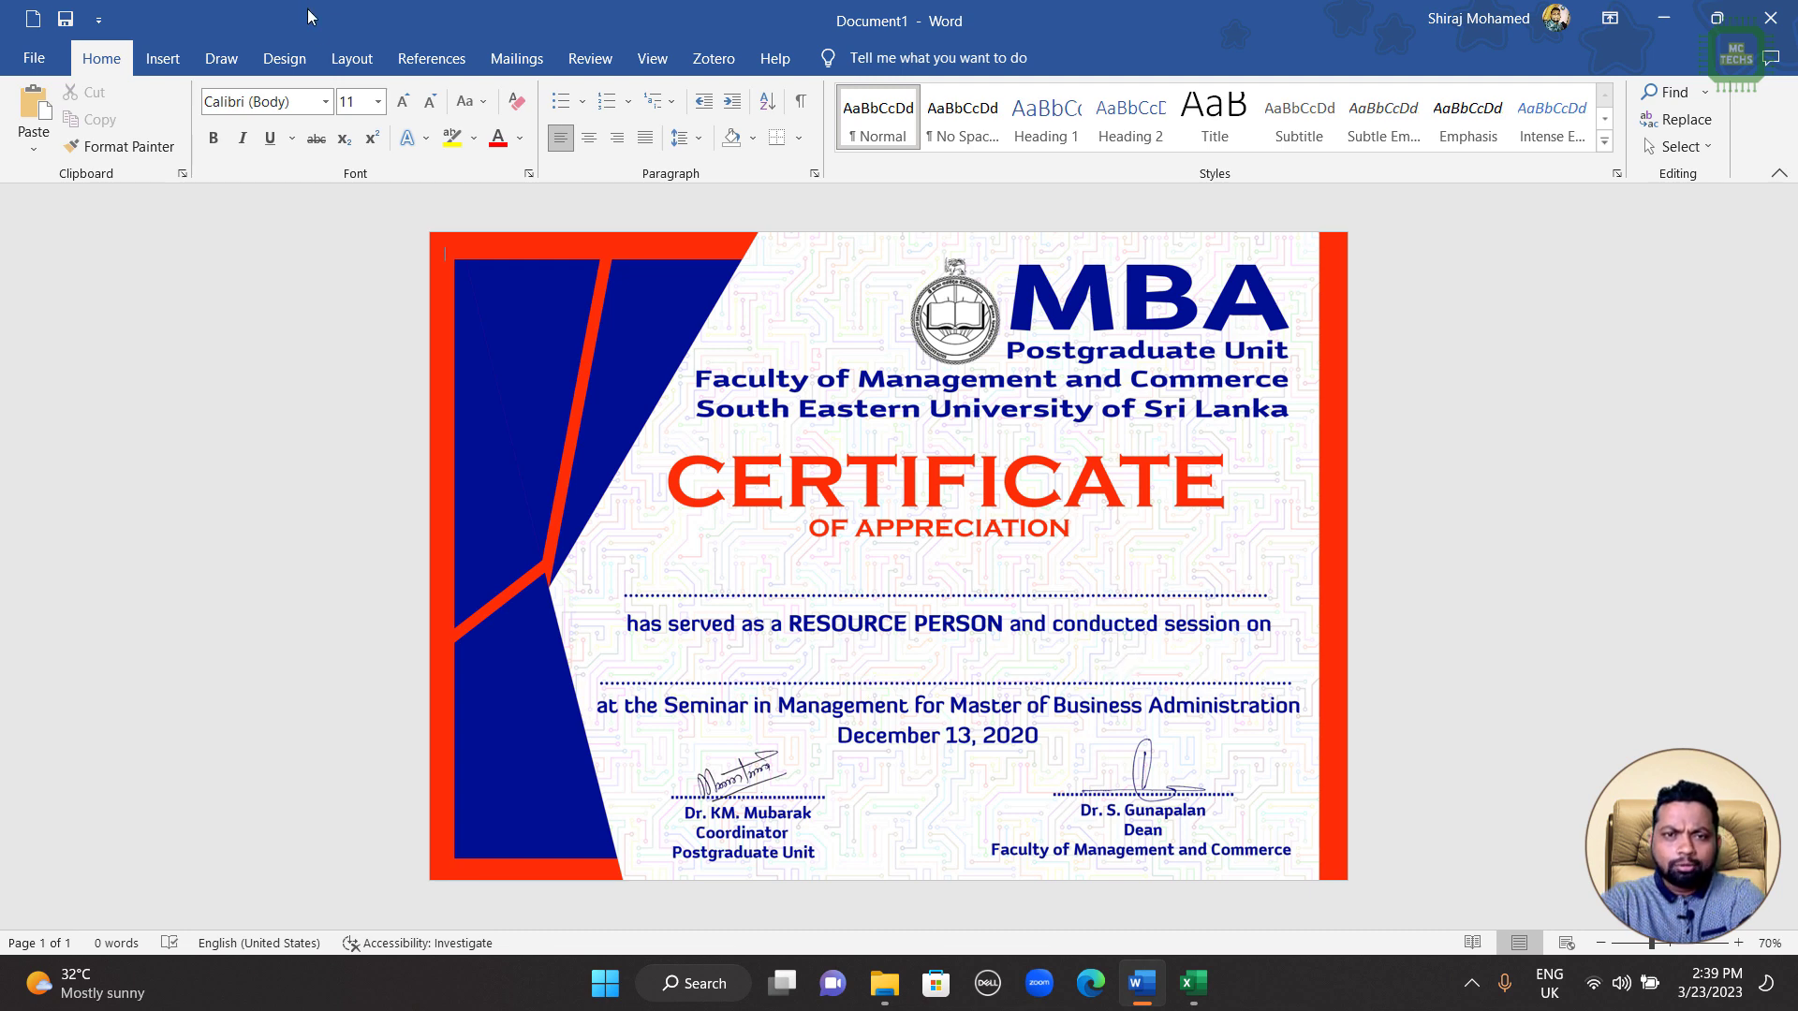
Step: Draw a text box over the first dotted line below OF APPRECIATION
{"action": "left_click", "coordinate": [162, 66]}
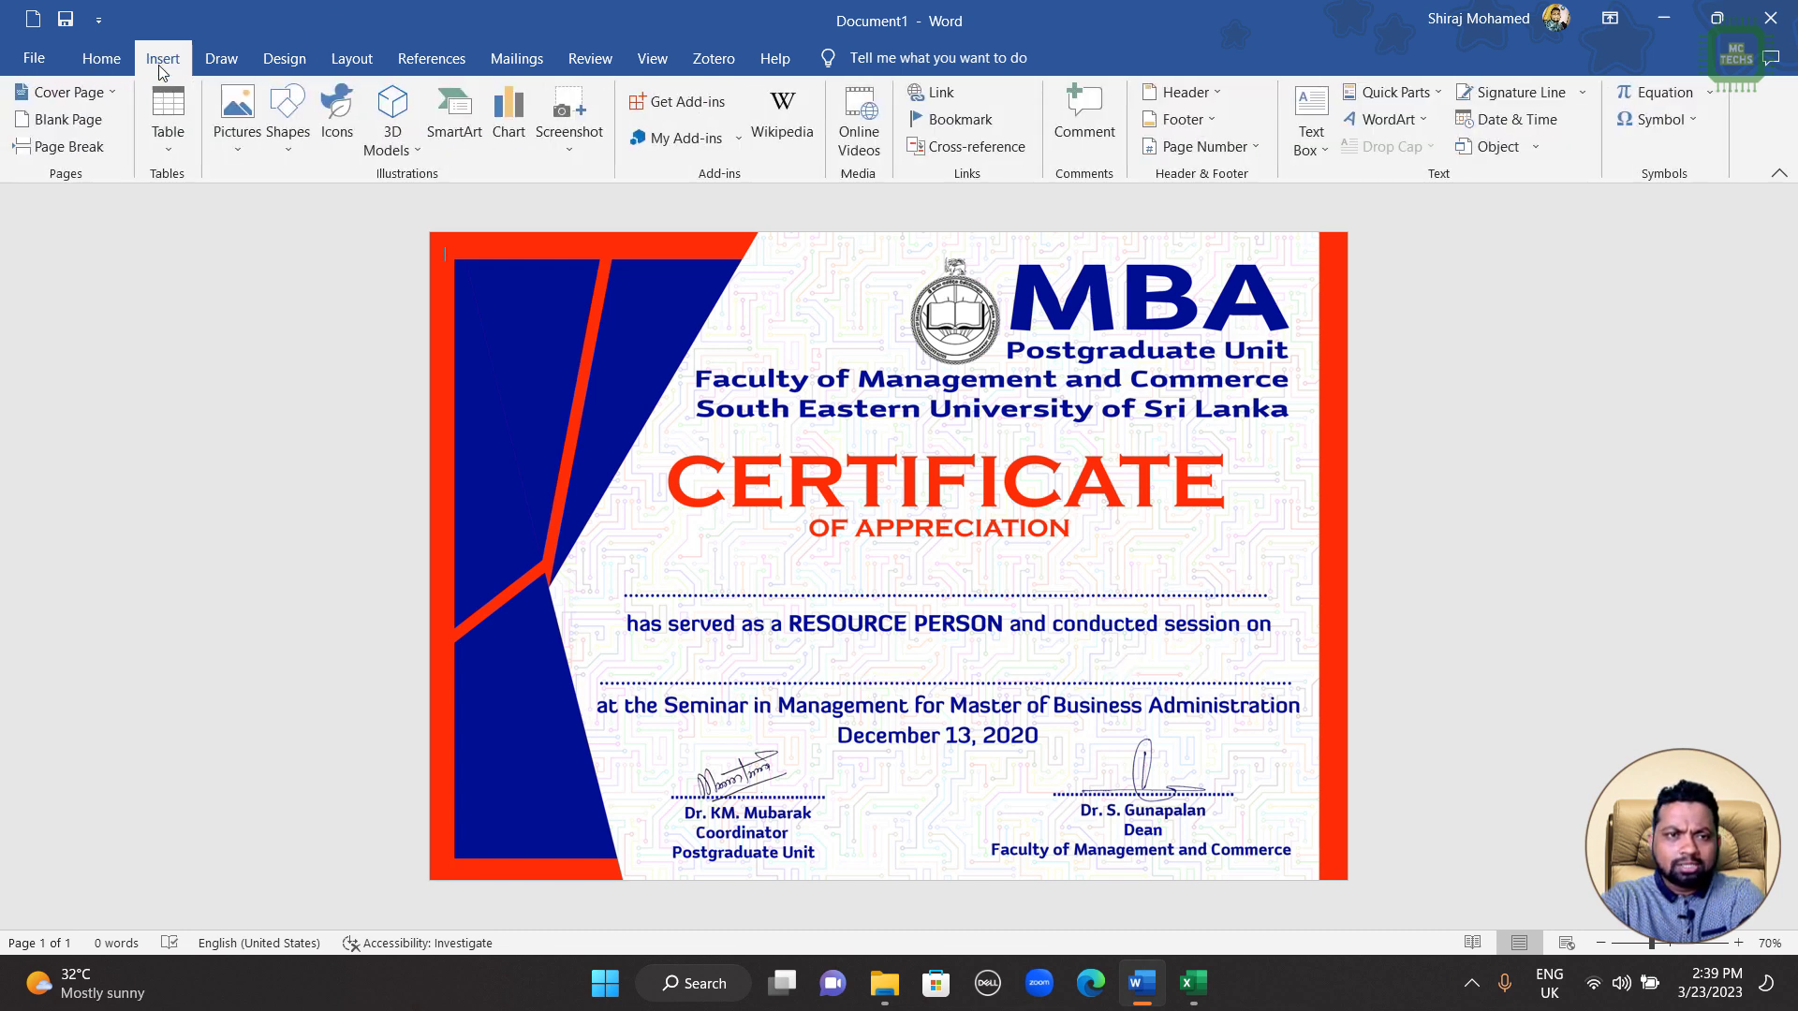
{"action": "left_click", "coordinate": [1323, 155]}
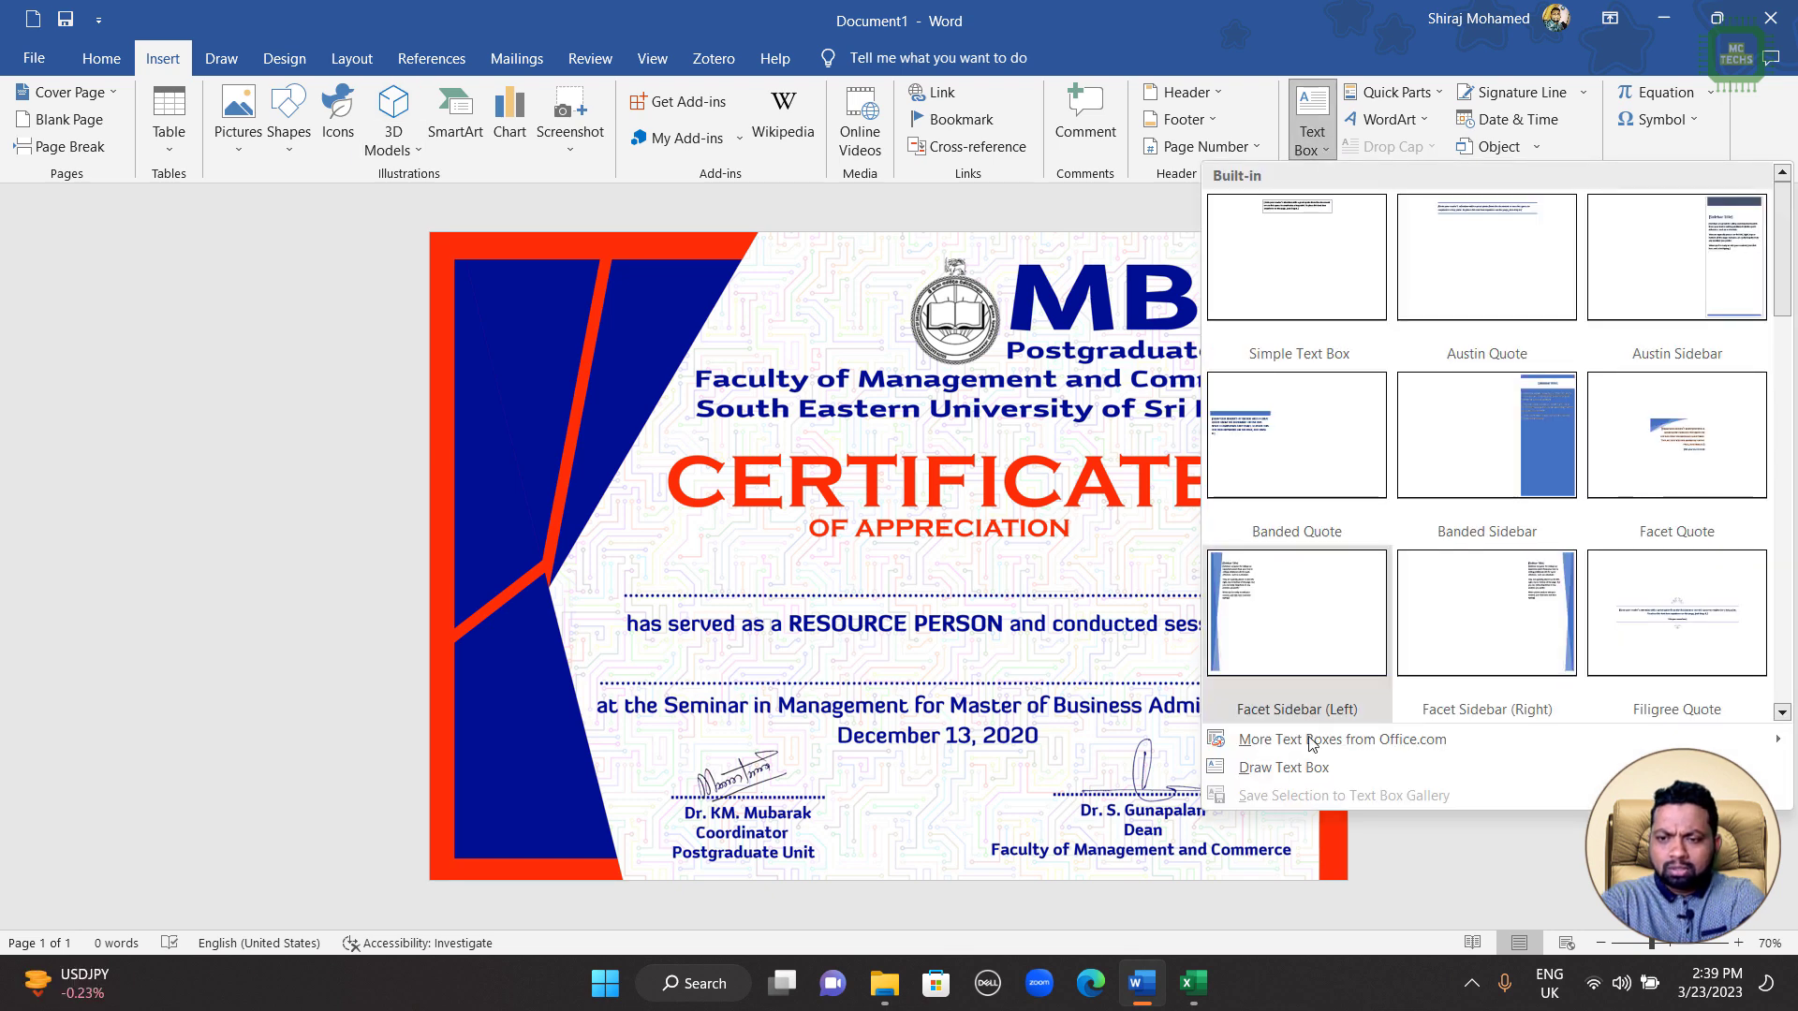
{"action": "left_click", "coordinate": [1306, 763]}
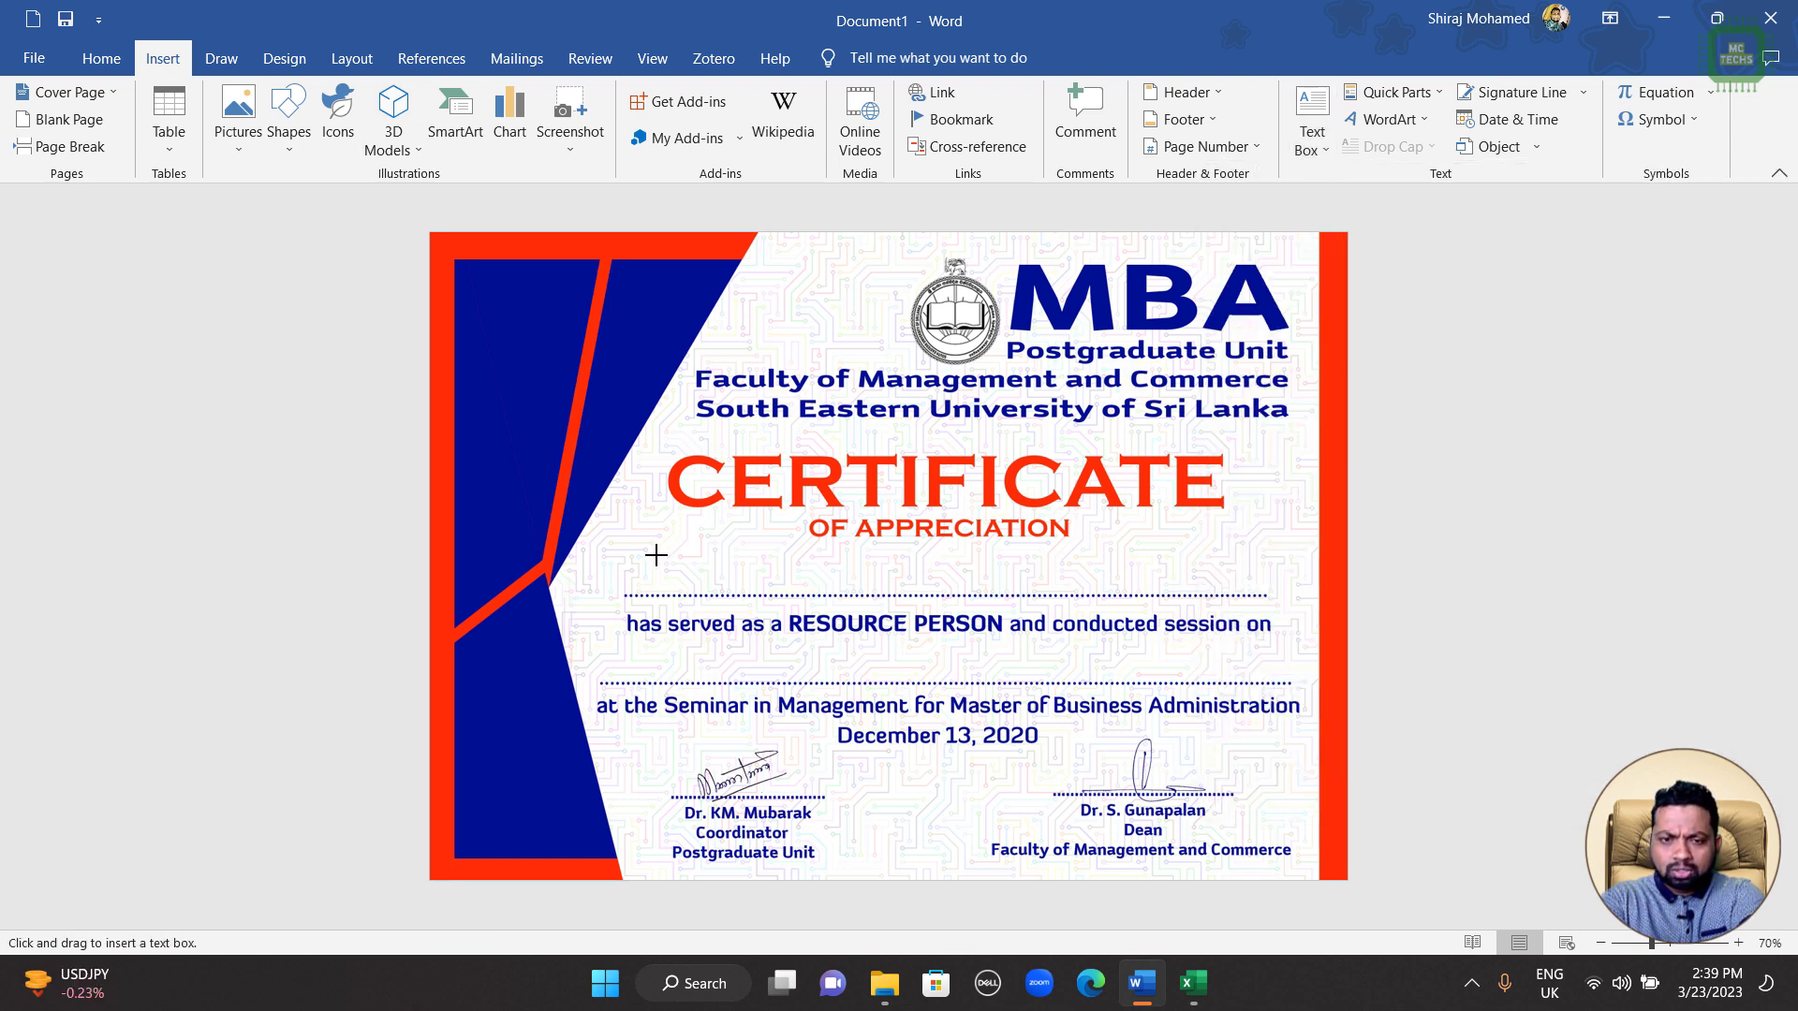
{"action": "left_click_drag", "start_coordinate": [629, 544], "coordinate": [1260, 589]}
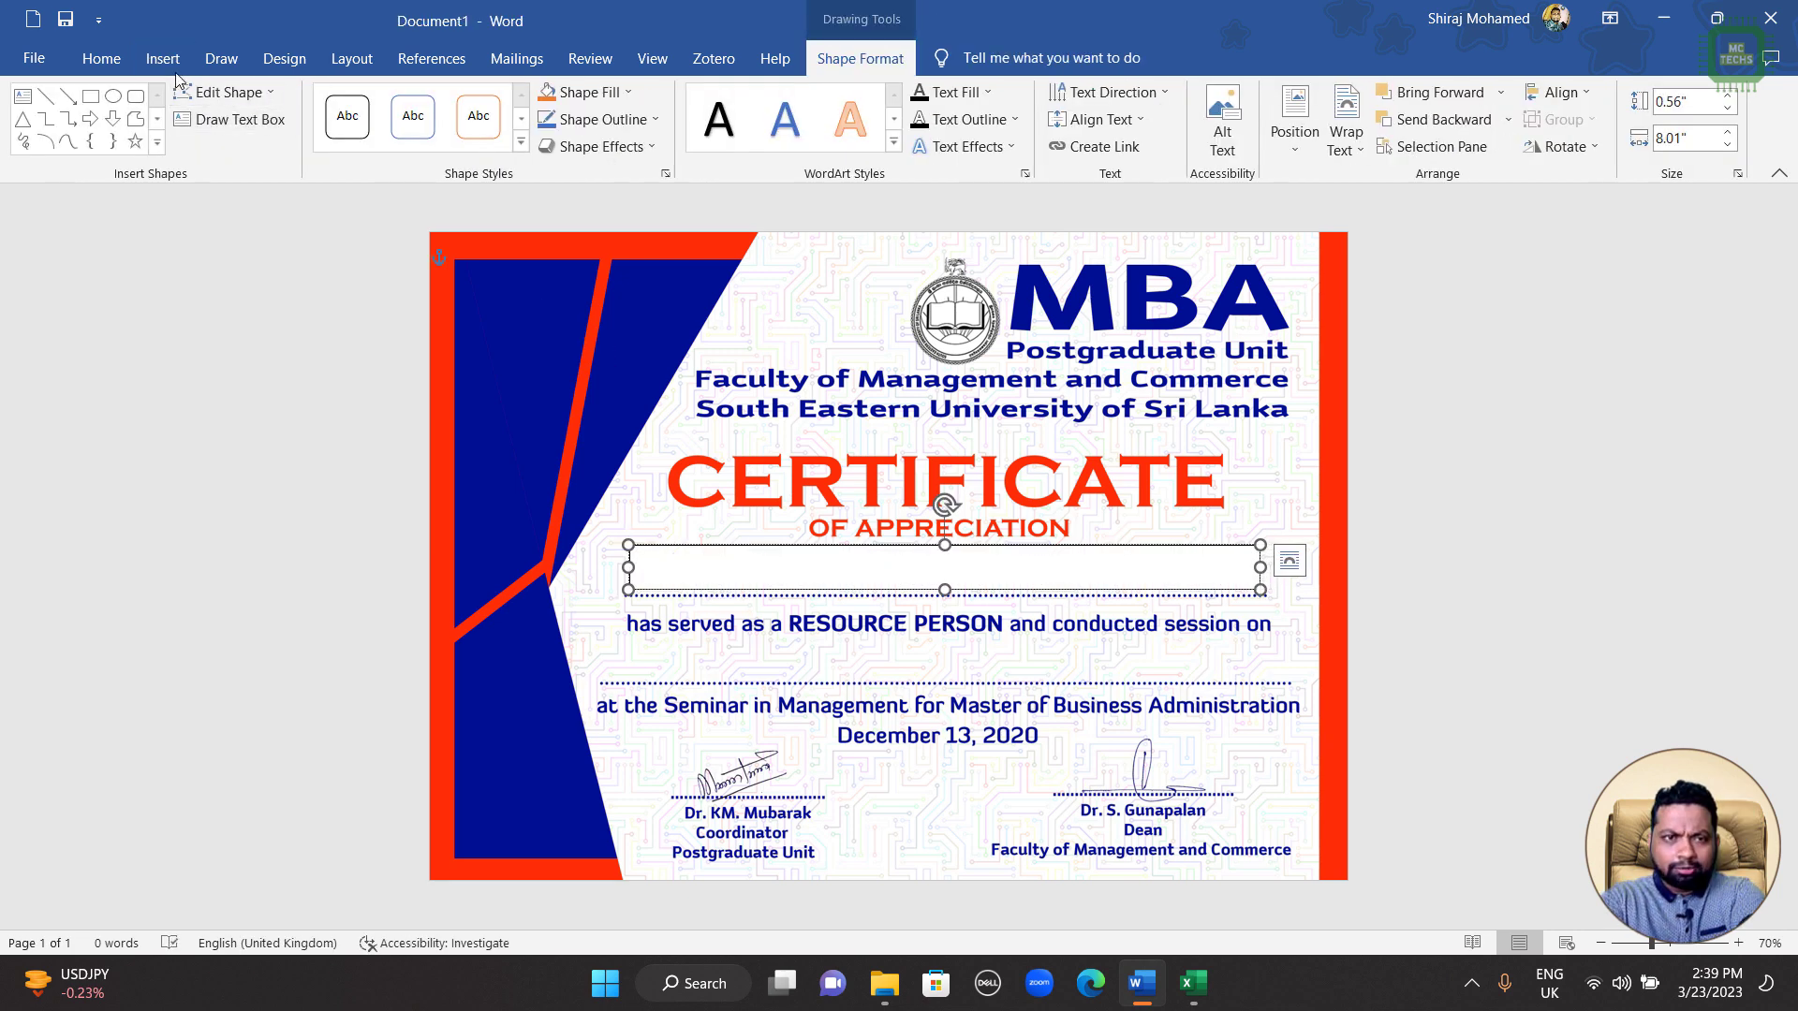
Step: Set the text box font to Adobe Gothic Std B, size 20, in dark blue
{"action": "left_click", "coordinate": [103, 58]}
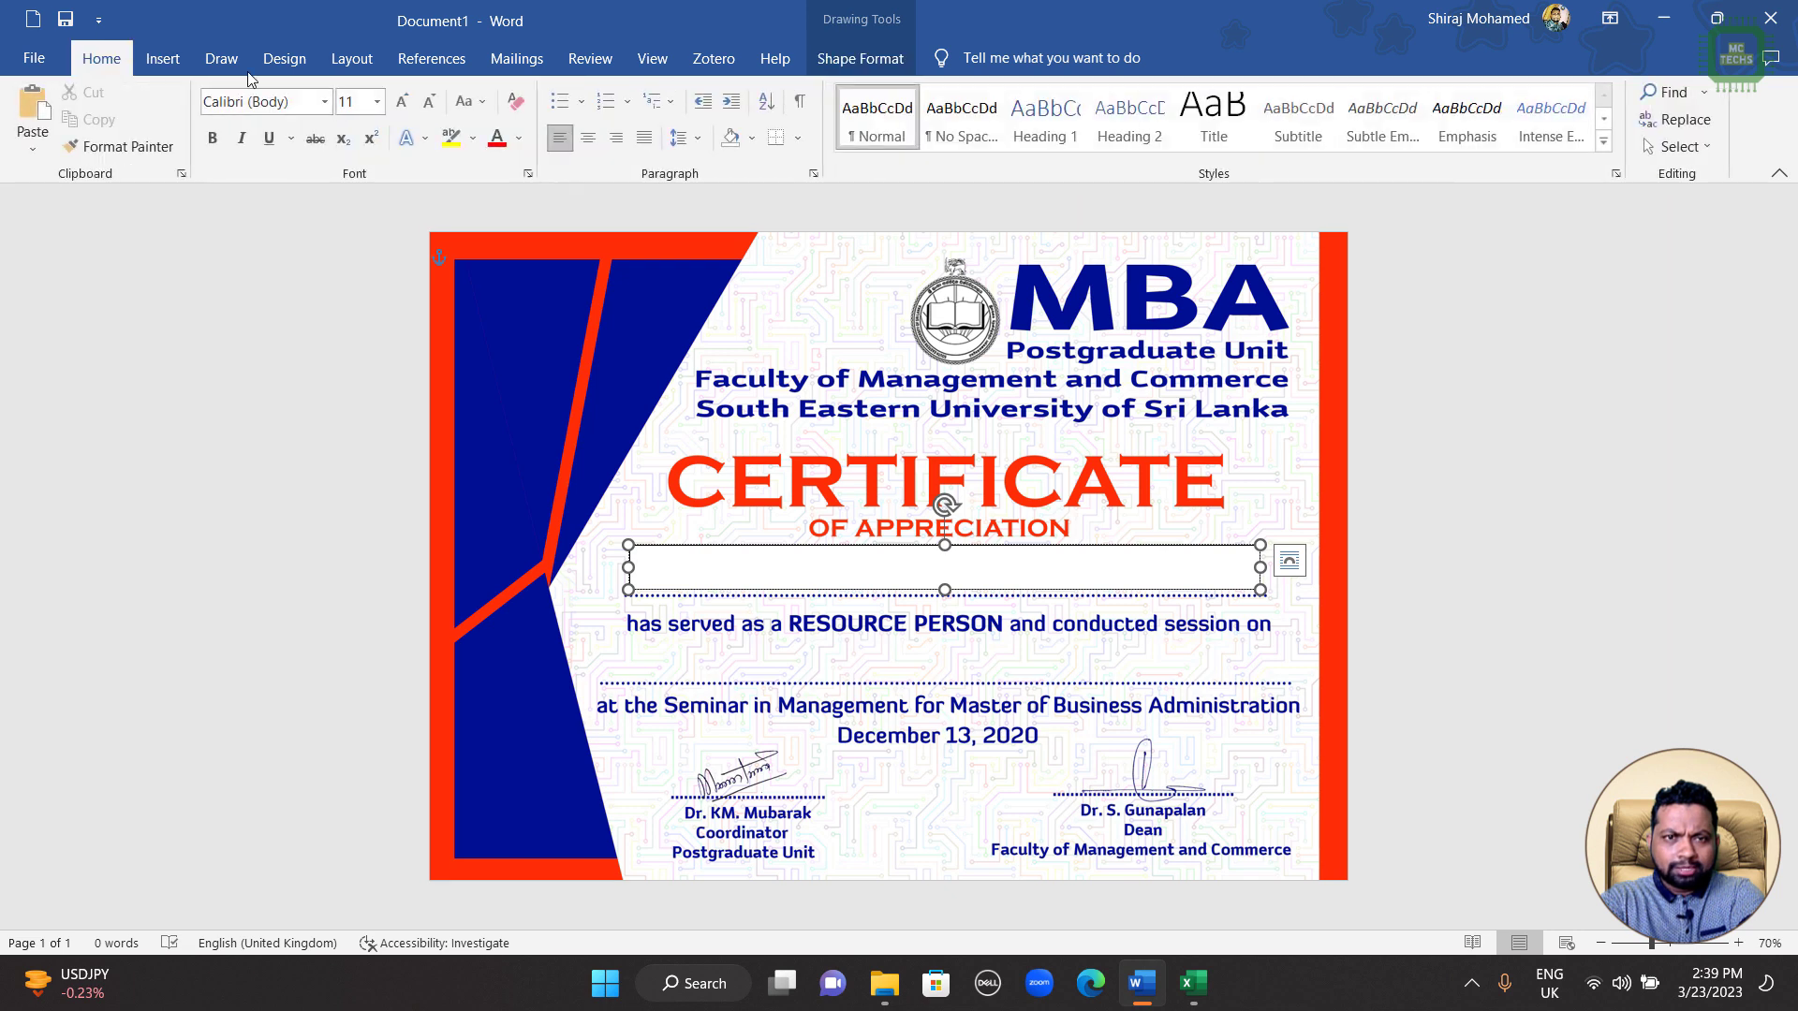
{"action": "left_click", "coordinate": [328, 102]}
{"action": "left_click", "coordinate": [327, 101]}
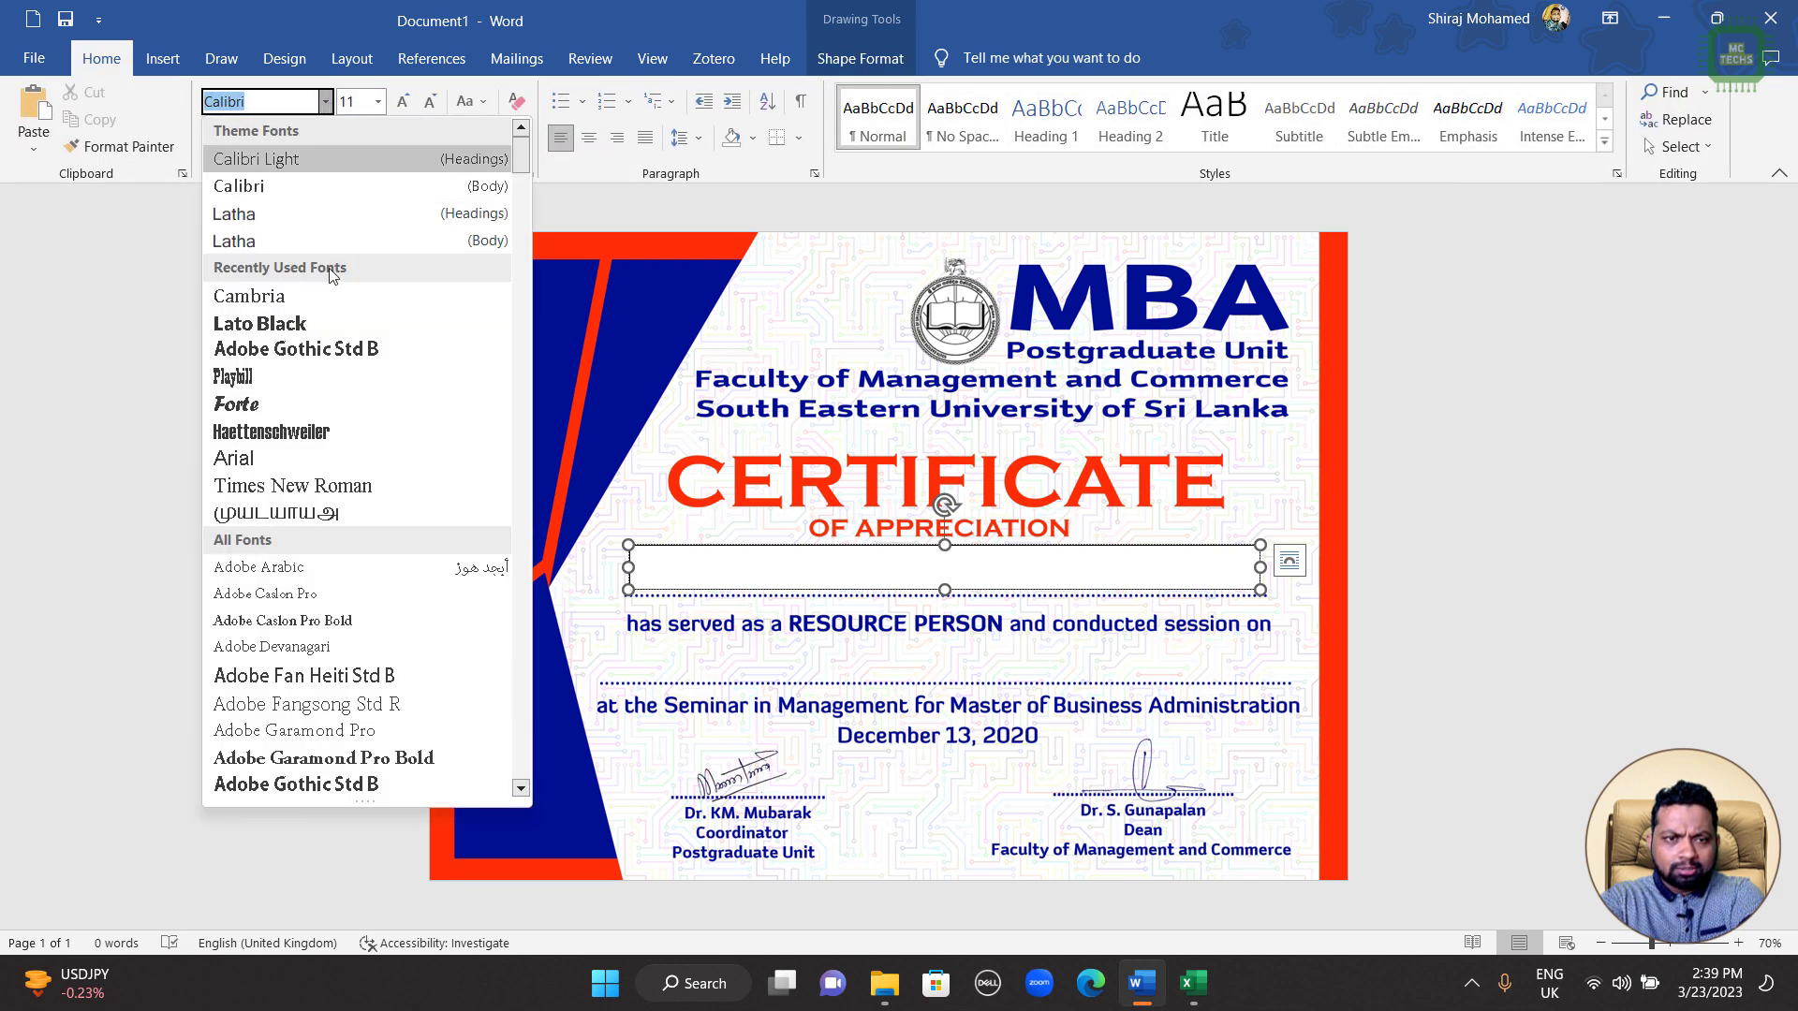
{"action": "left_click", "coordinate": [342, 346]}
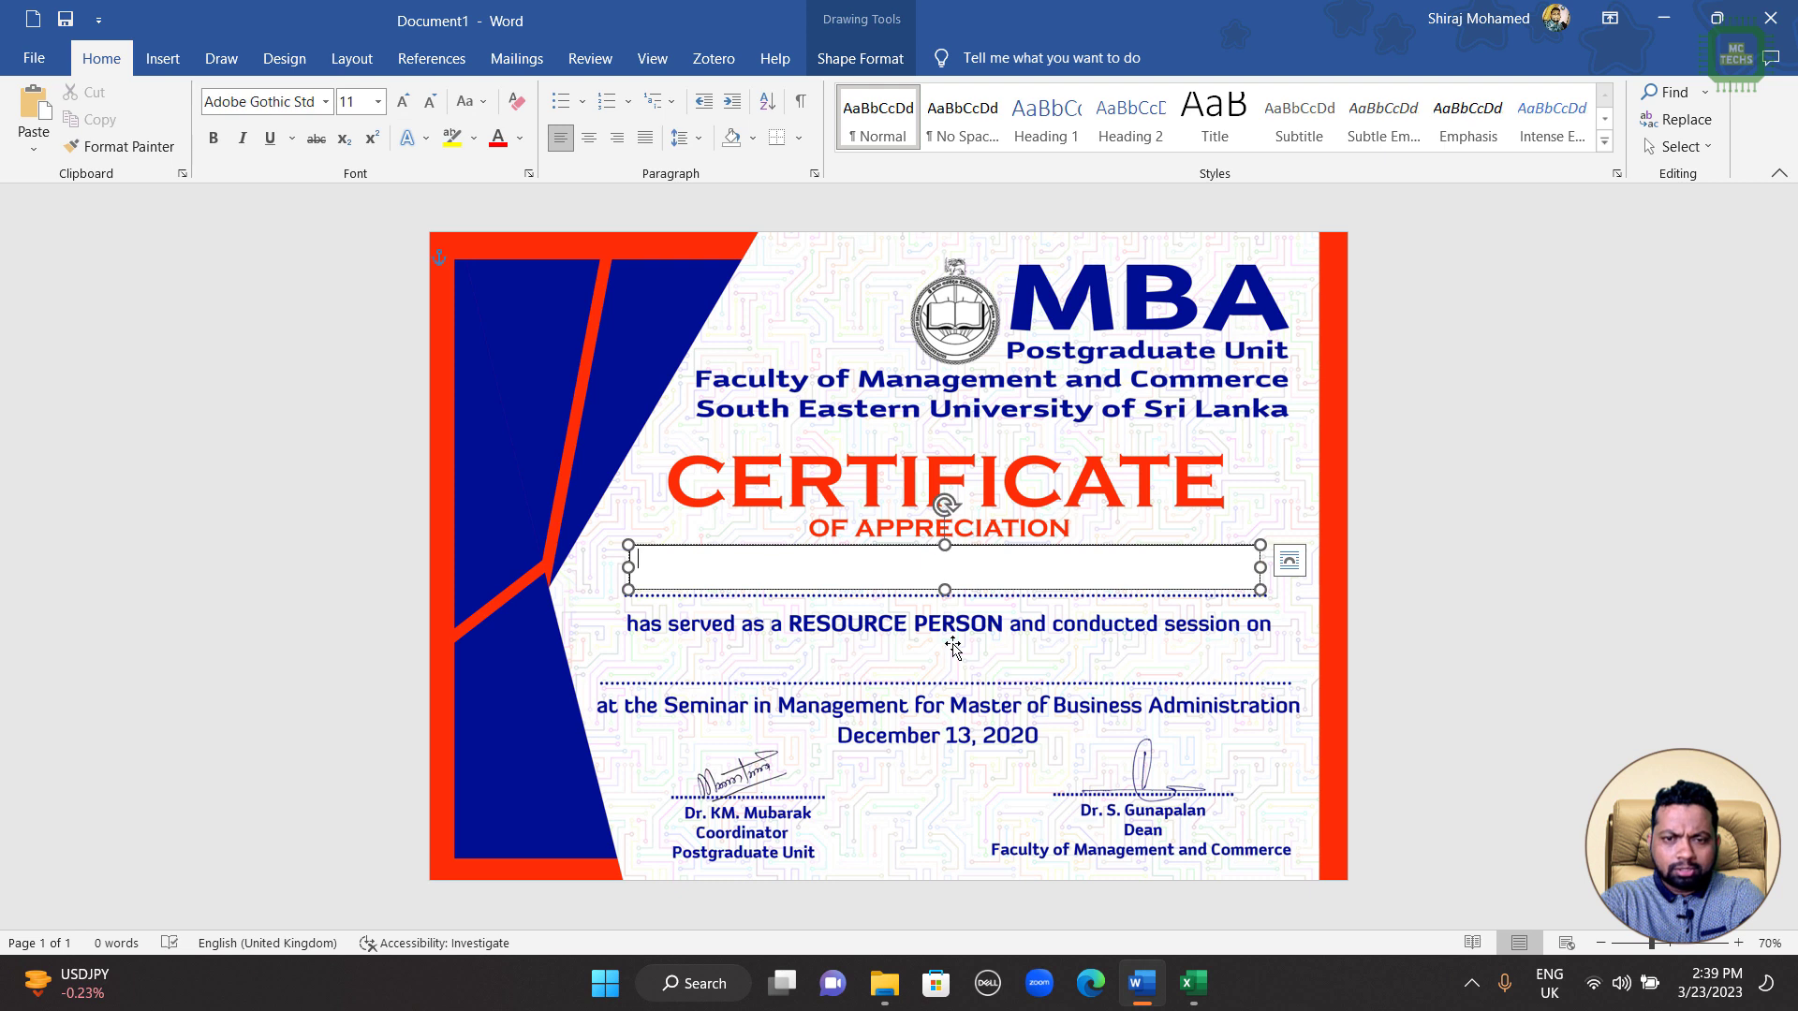
{"action": "left_click", "coordinate": [403, 101]}
{"action": "left_click", "coordinate": [404, 102]}
{"action": "left_click", "coordinate": [403, 101]}
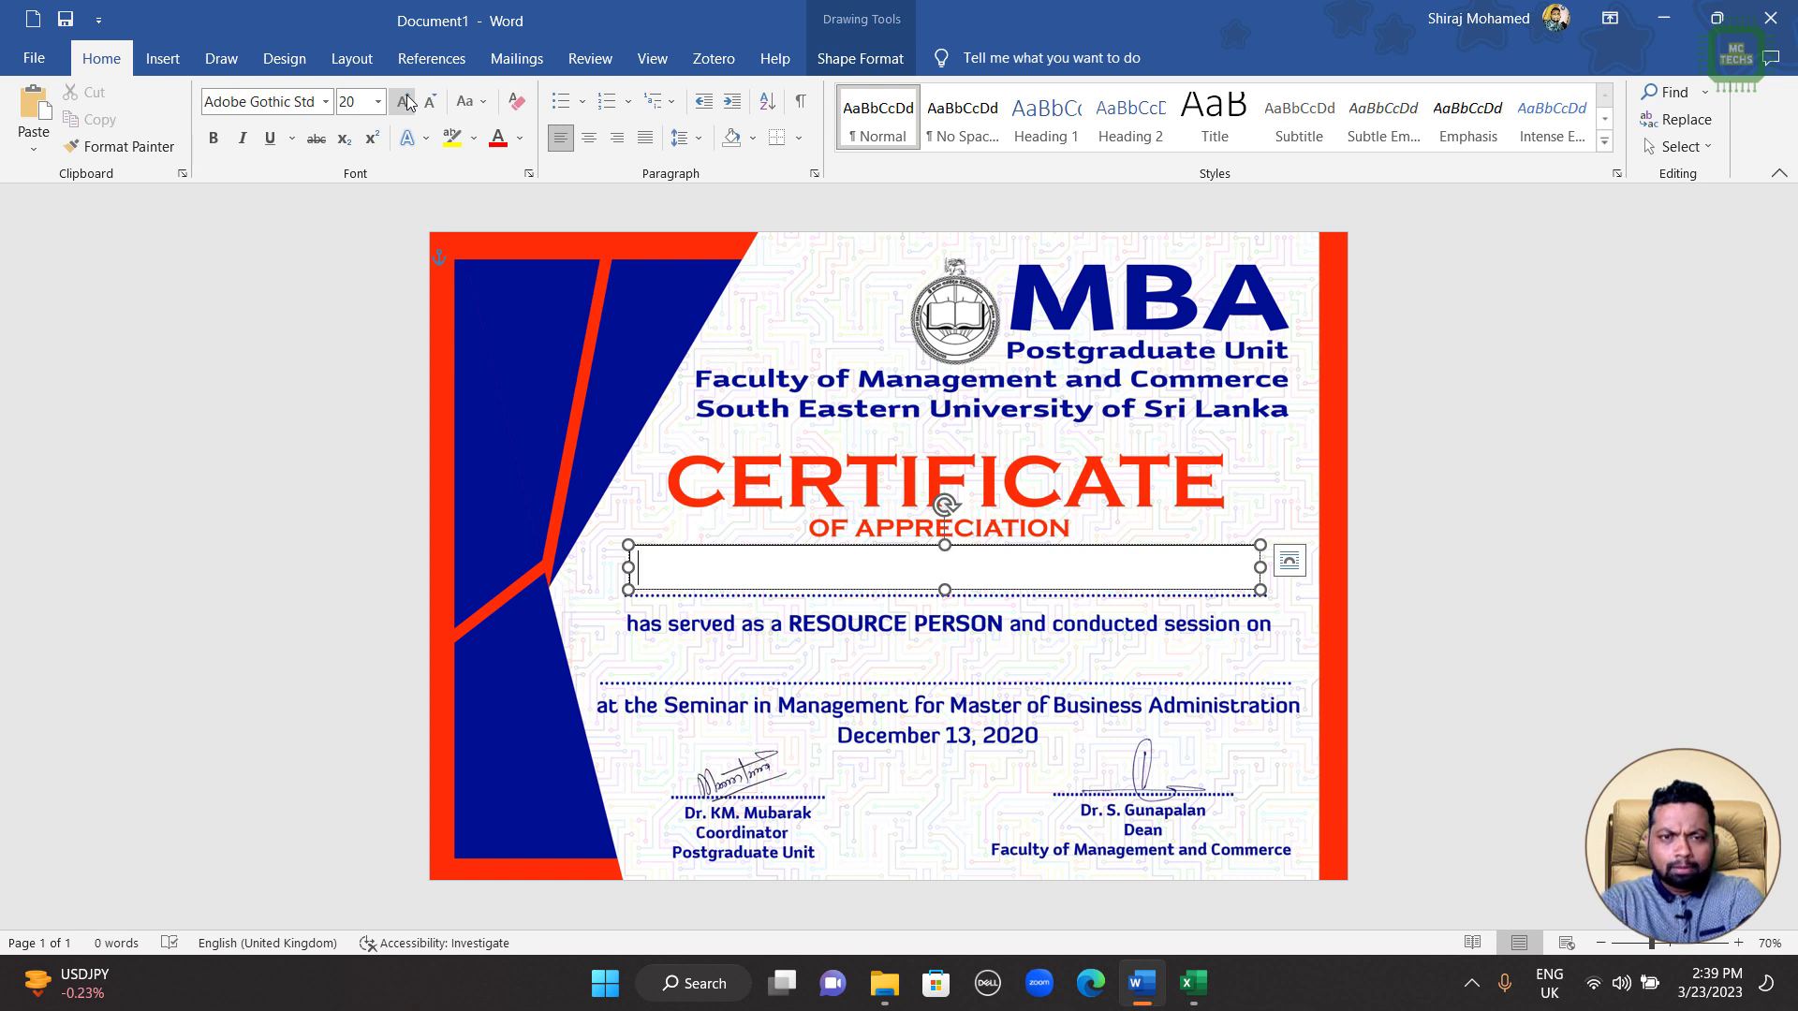
{"action": "left_click", "coordinate": [520, 138]}
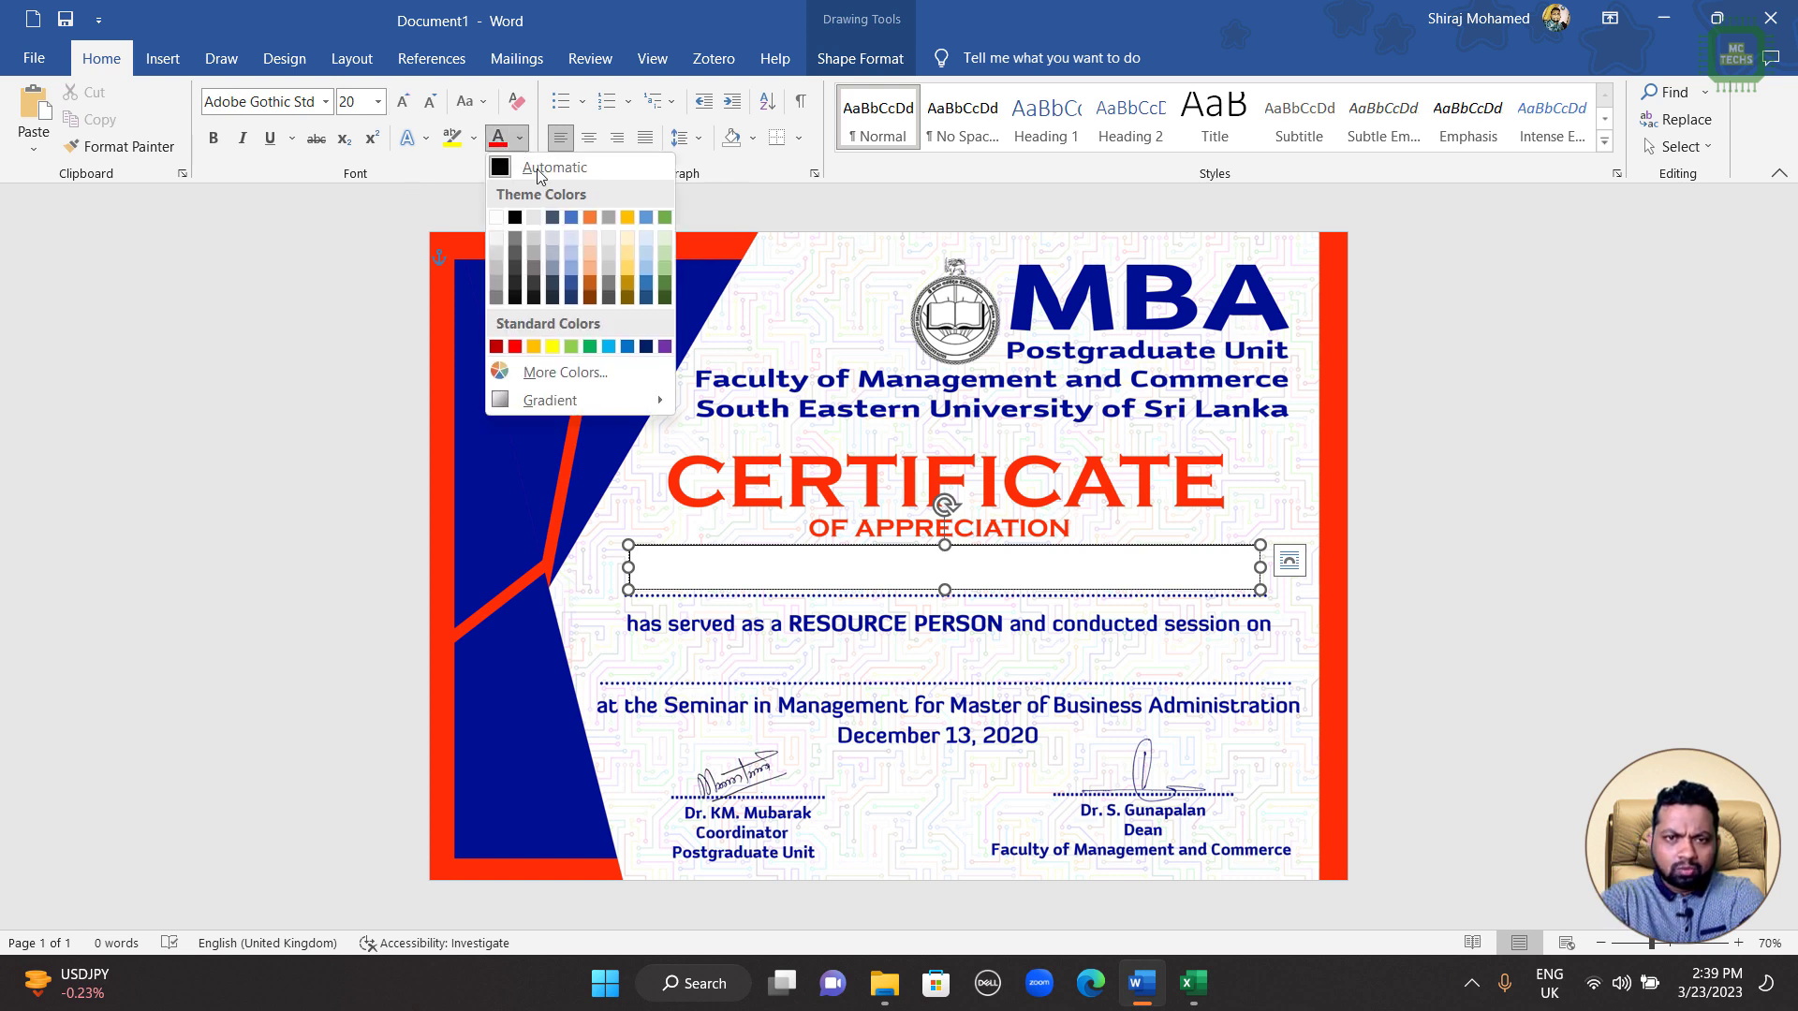
{"action": "left_click", "coordinate": [646, 346]}
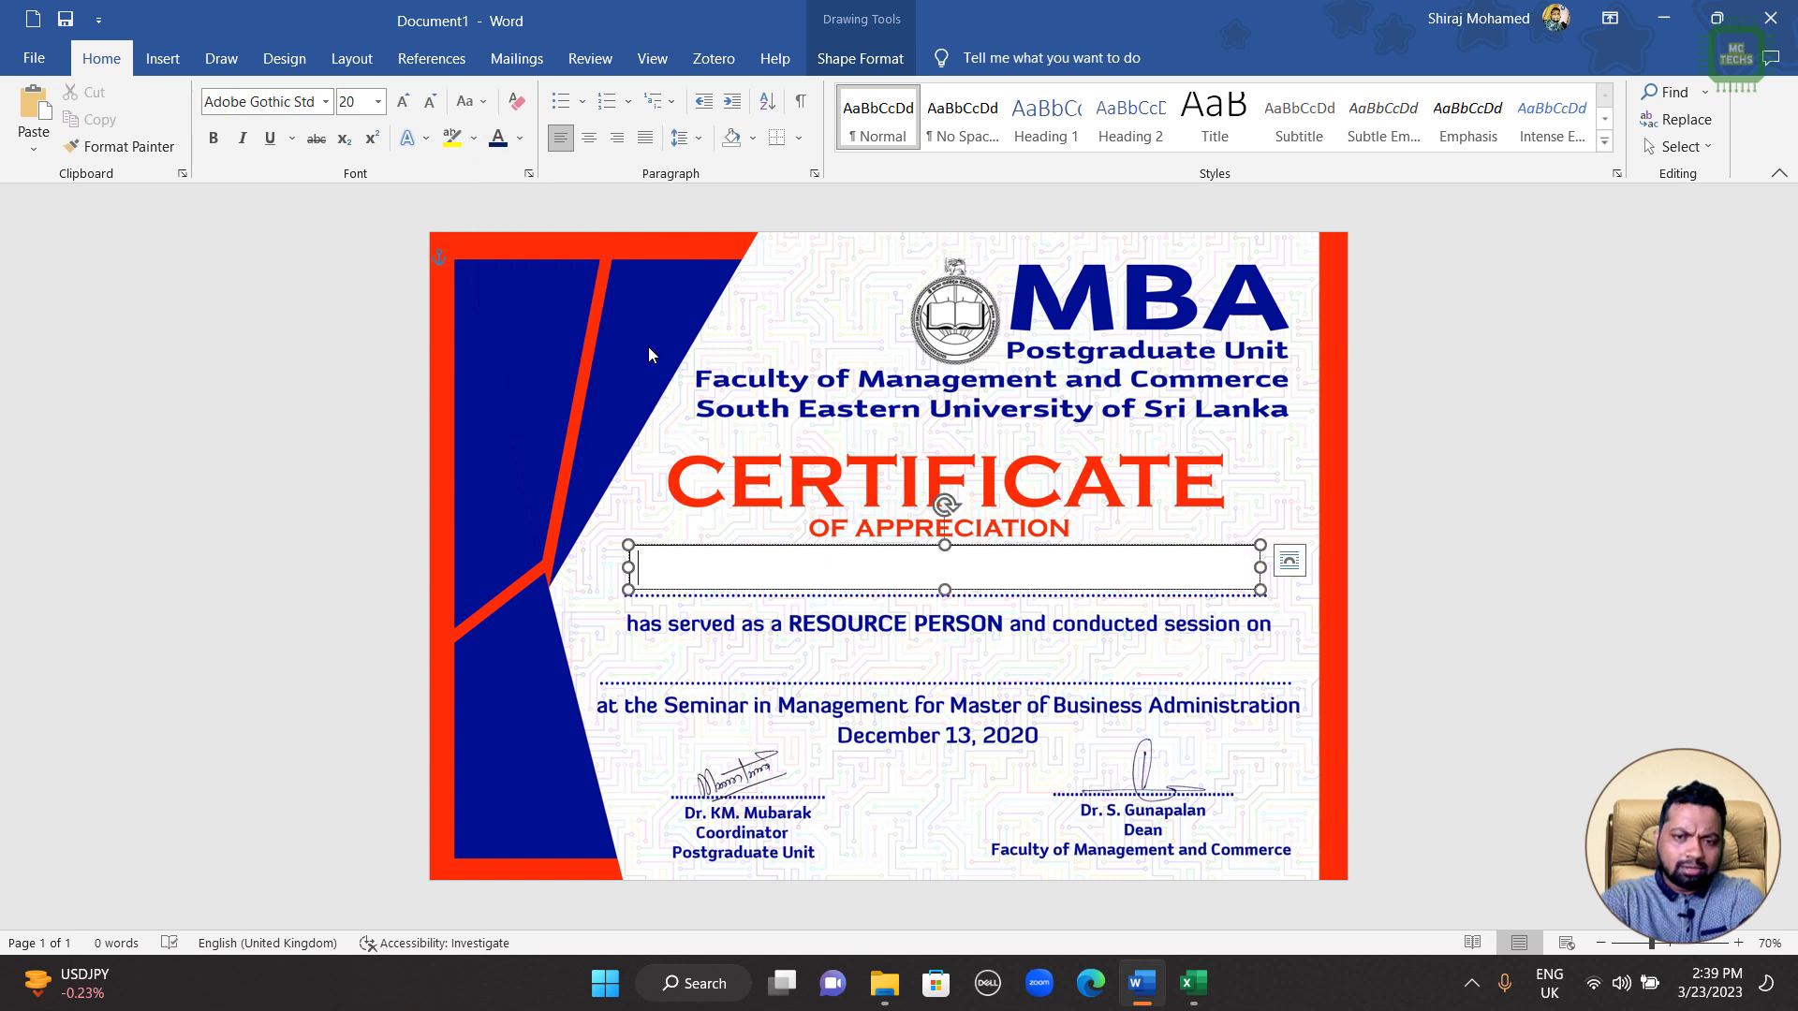
{"action": "left_click", "coordinate": [809, 551]}
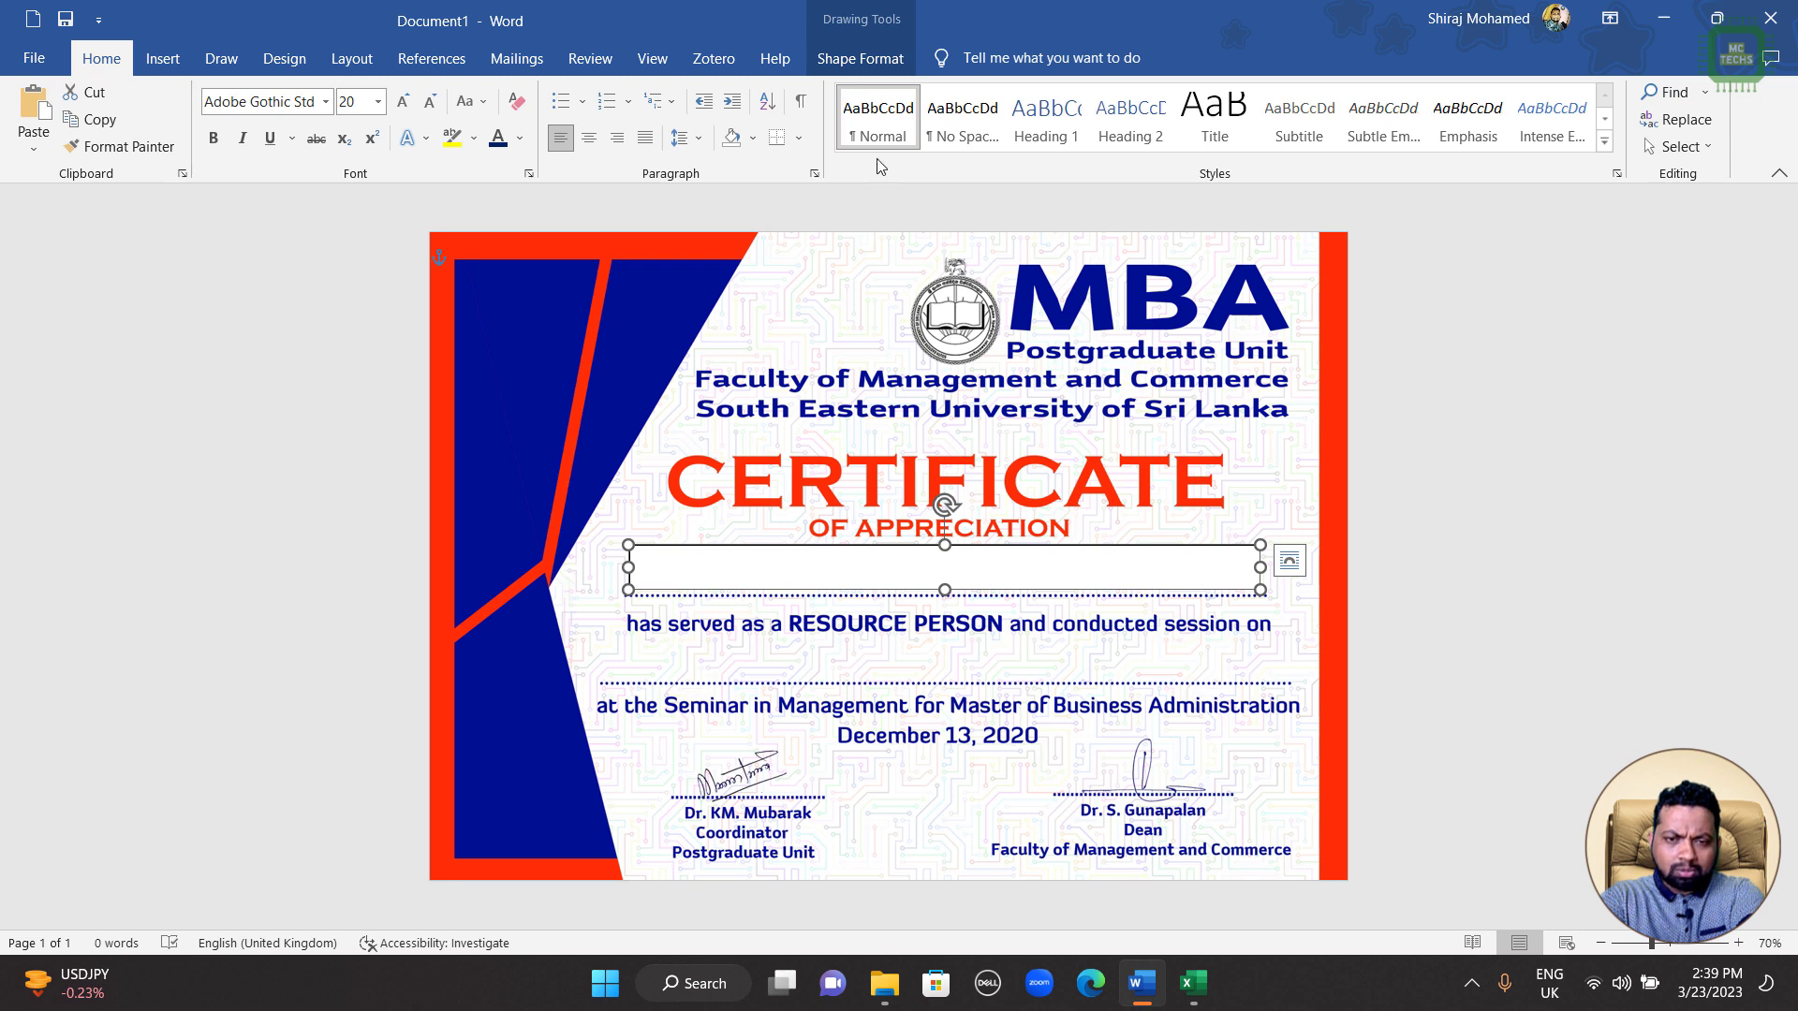
{"action": "left_click", "coordinate": [859, 58]}
Step: Give the name-line text box No Fill and No Outline
{"action": "left_click", "coordinate": [625, 94]}
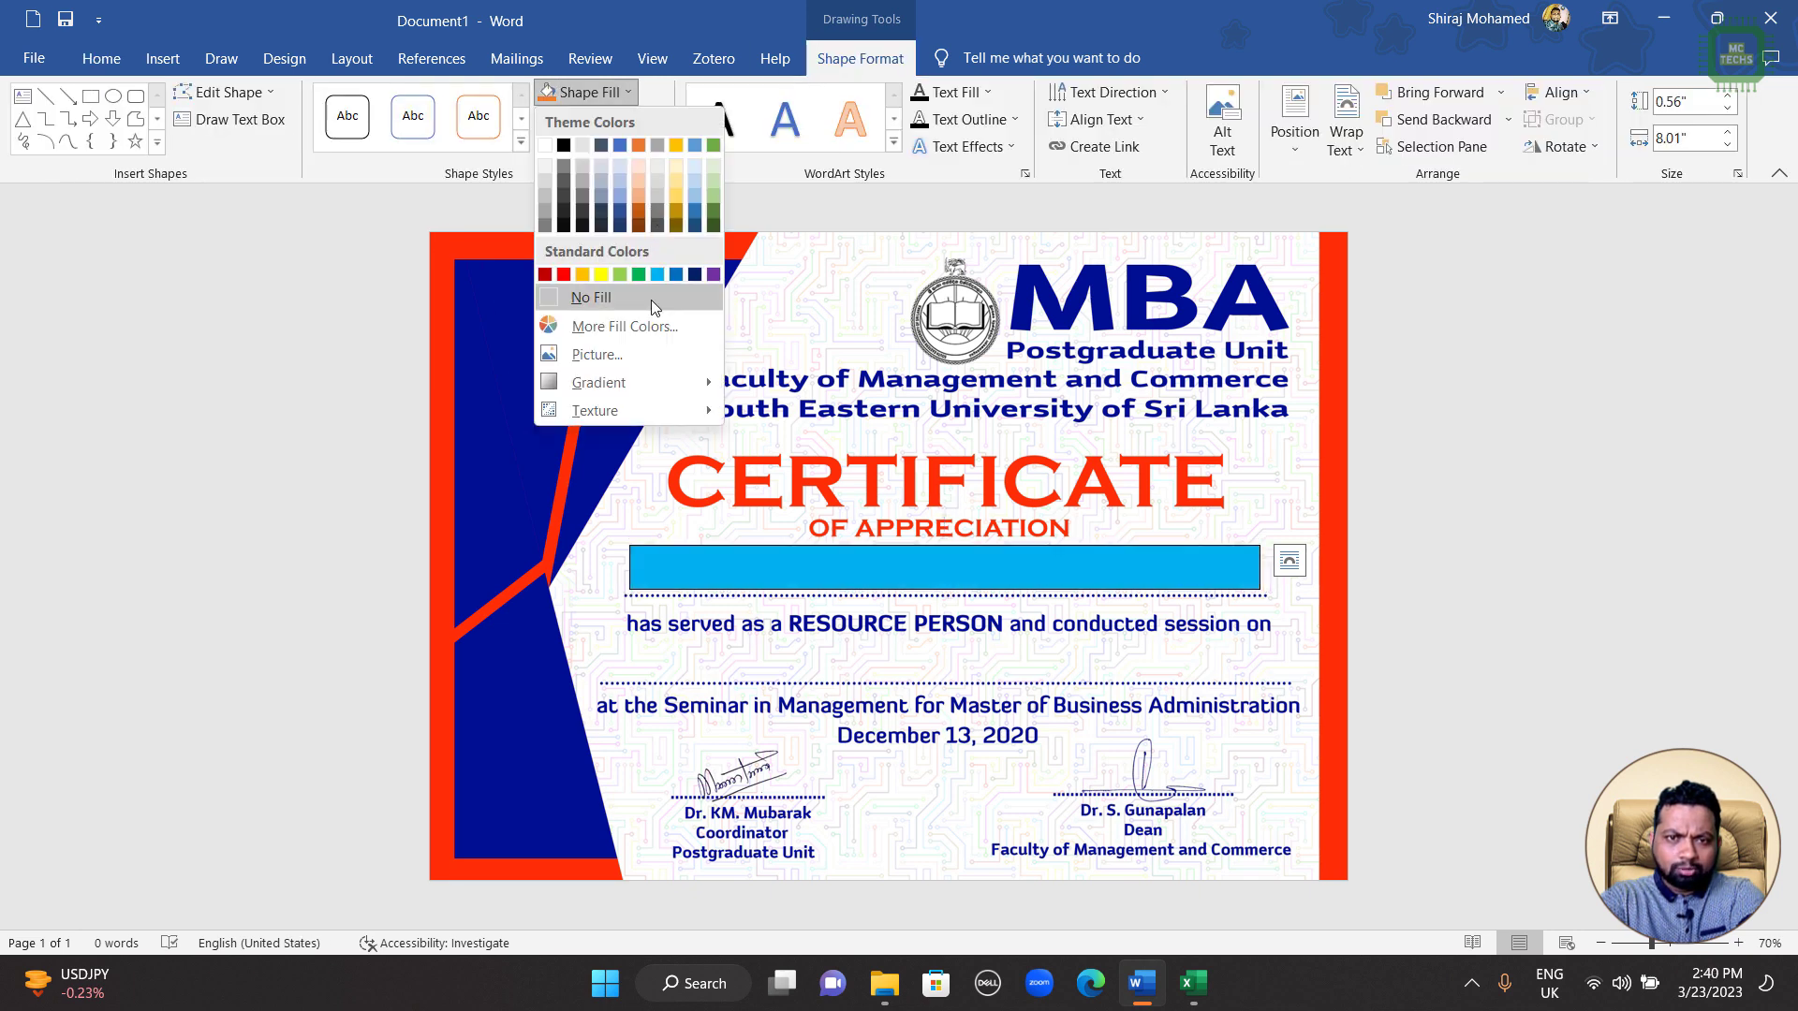
{"action": "left_click", "coordinate": [581, 299]}
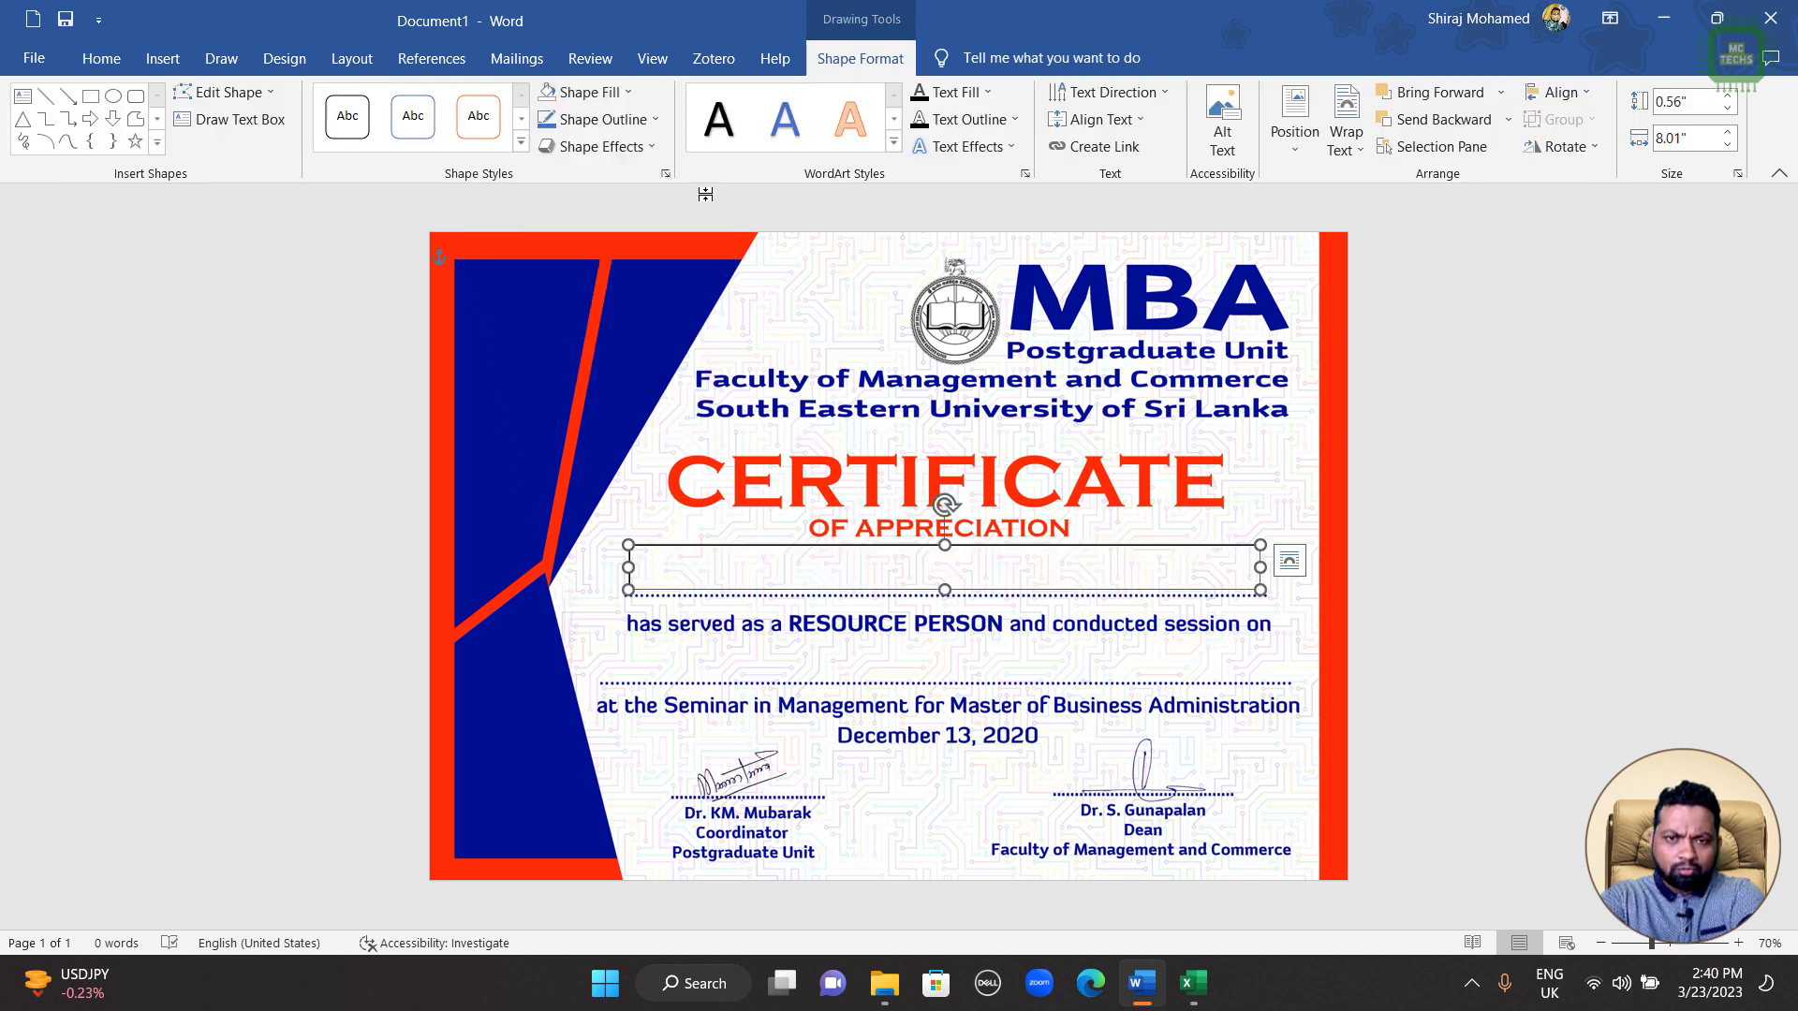
{"action": "left_click", "coordinate": [656, 131]}
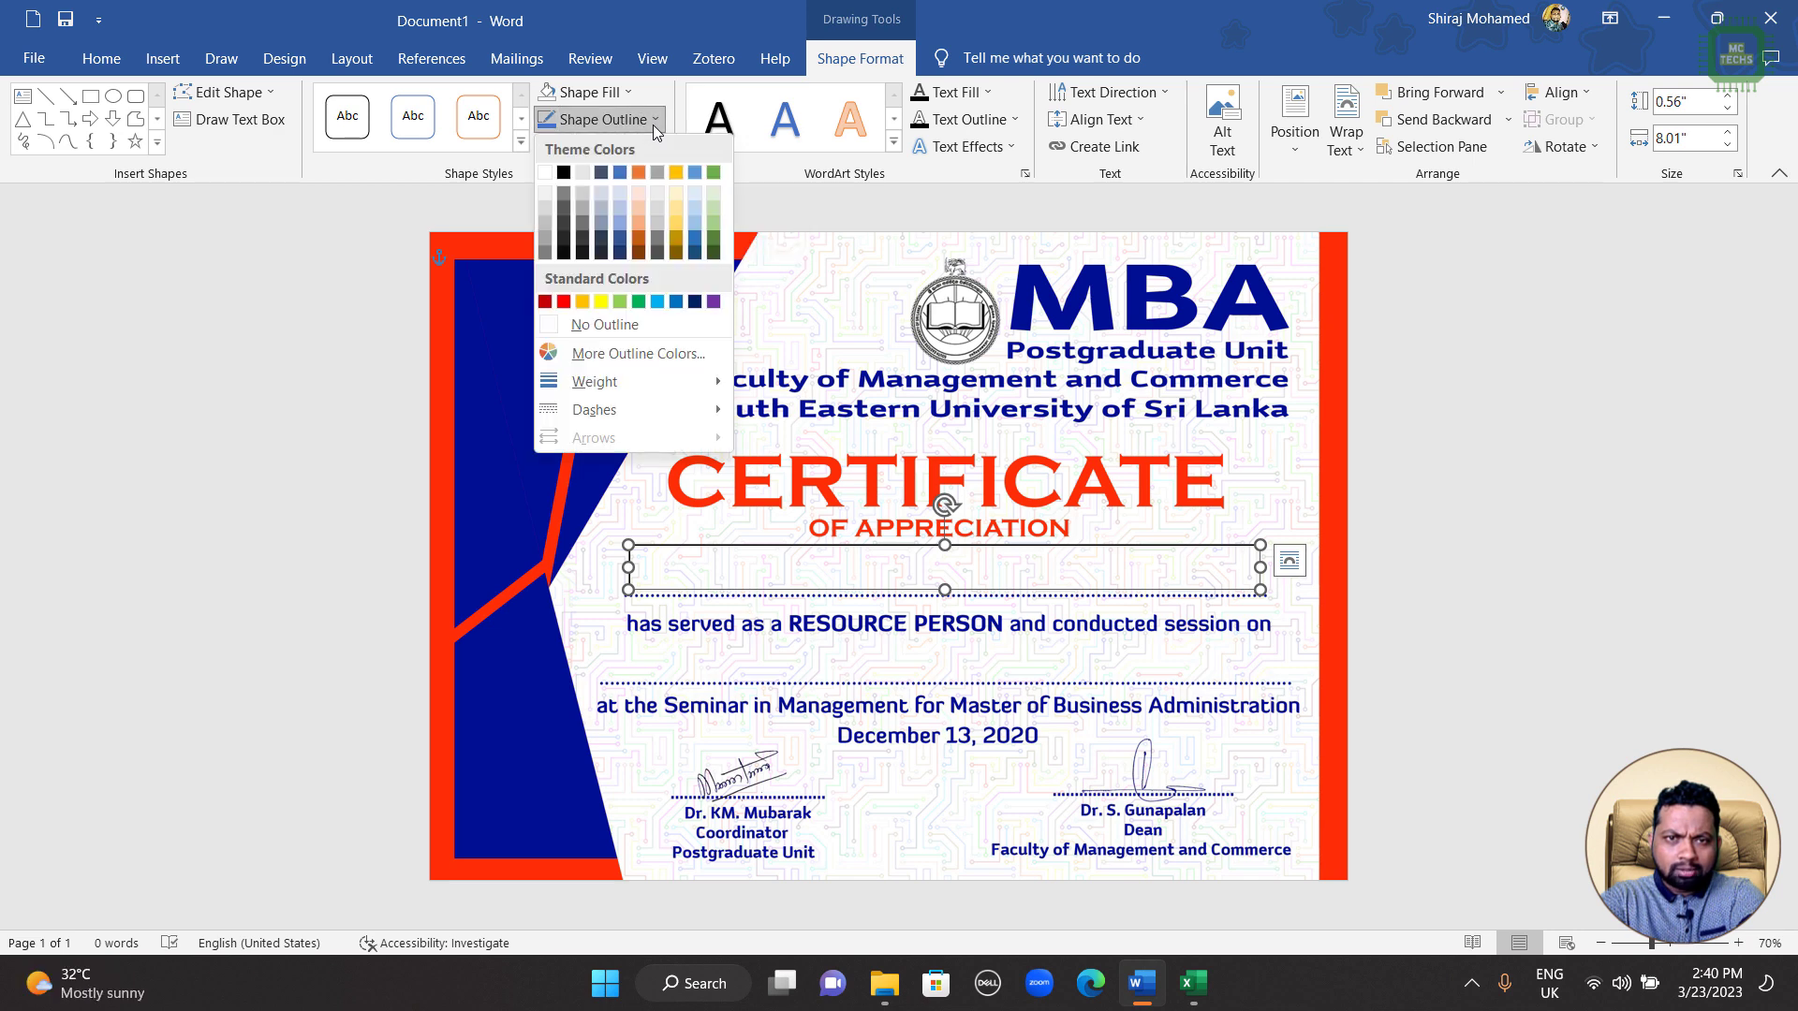
{"action": "left_click", "coordinate": [655, 326]}
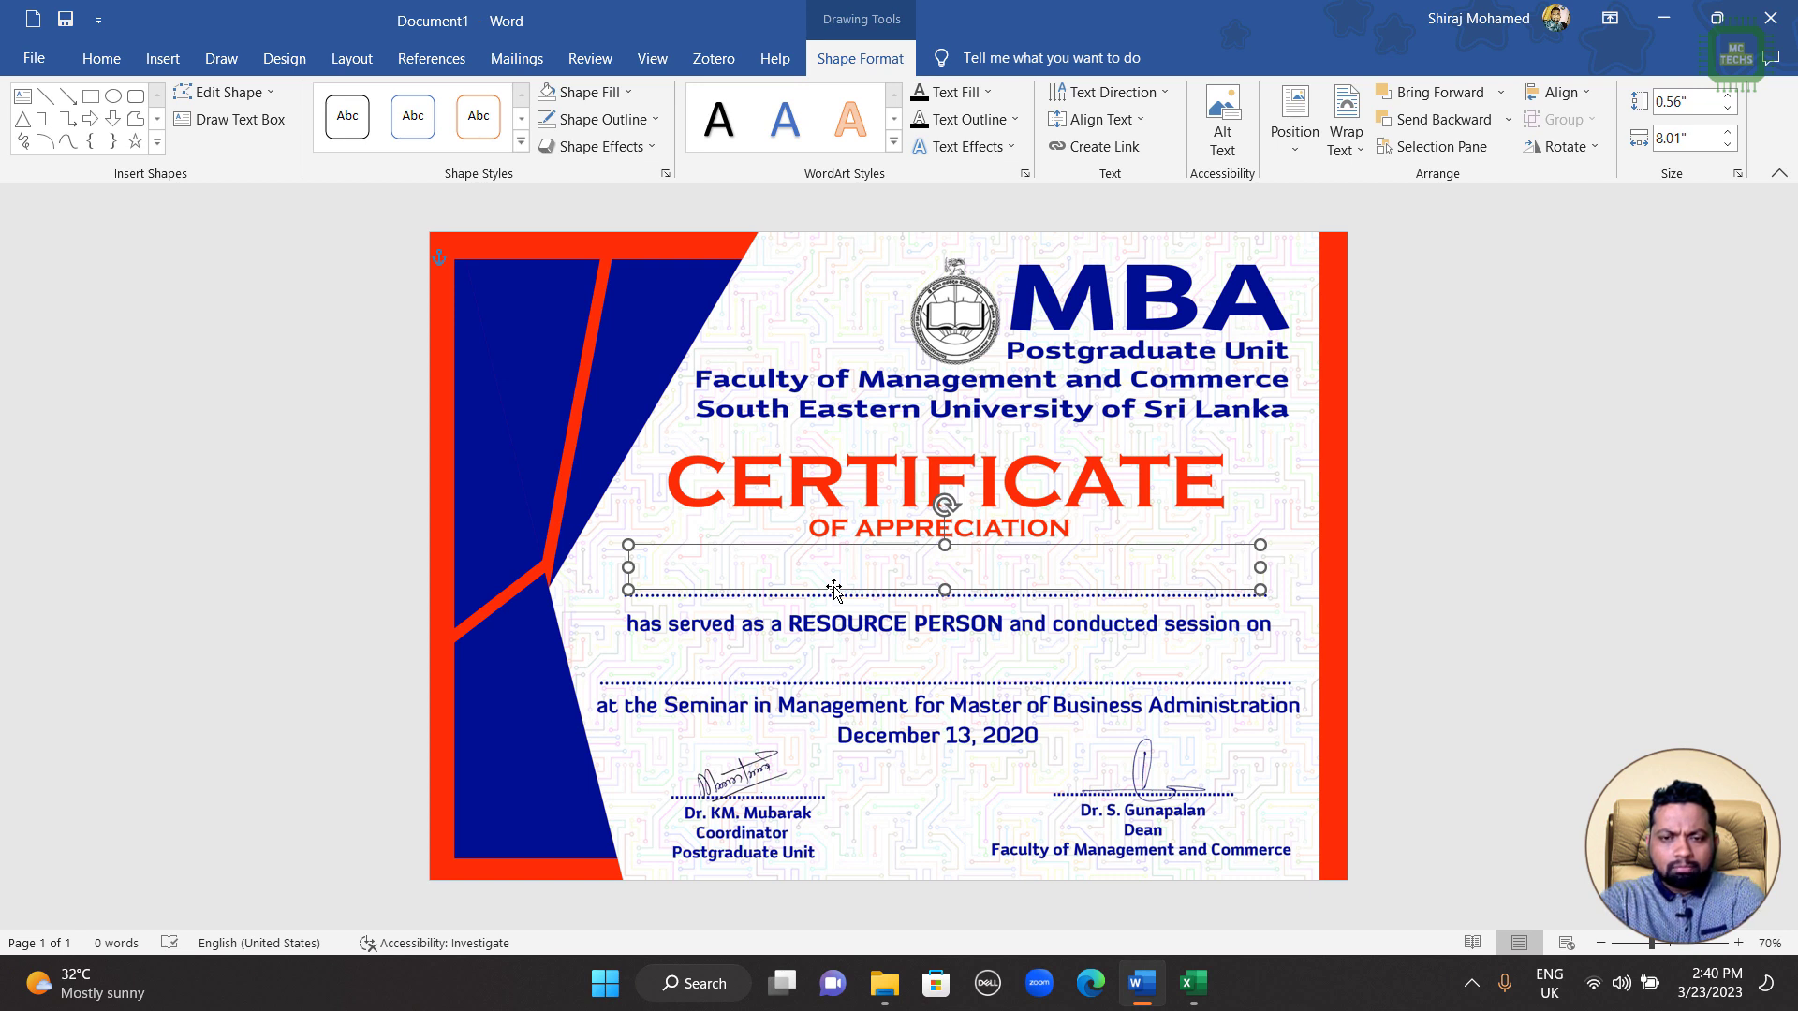
Step: Paste a copy of the text box onto the dotted line after 'session on', widened to 8.98"
{"action": "key", "text": "ctrl+v"}
{"action": "left_click_drag", "start_coordinate": [909, 613], "coordinate": [895, 600]}
{"action": "key", "text": "ctrl+v"}
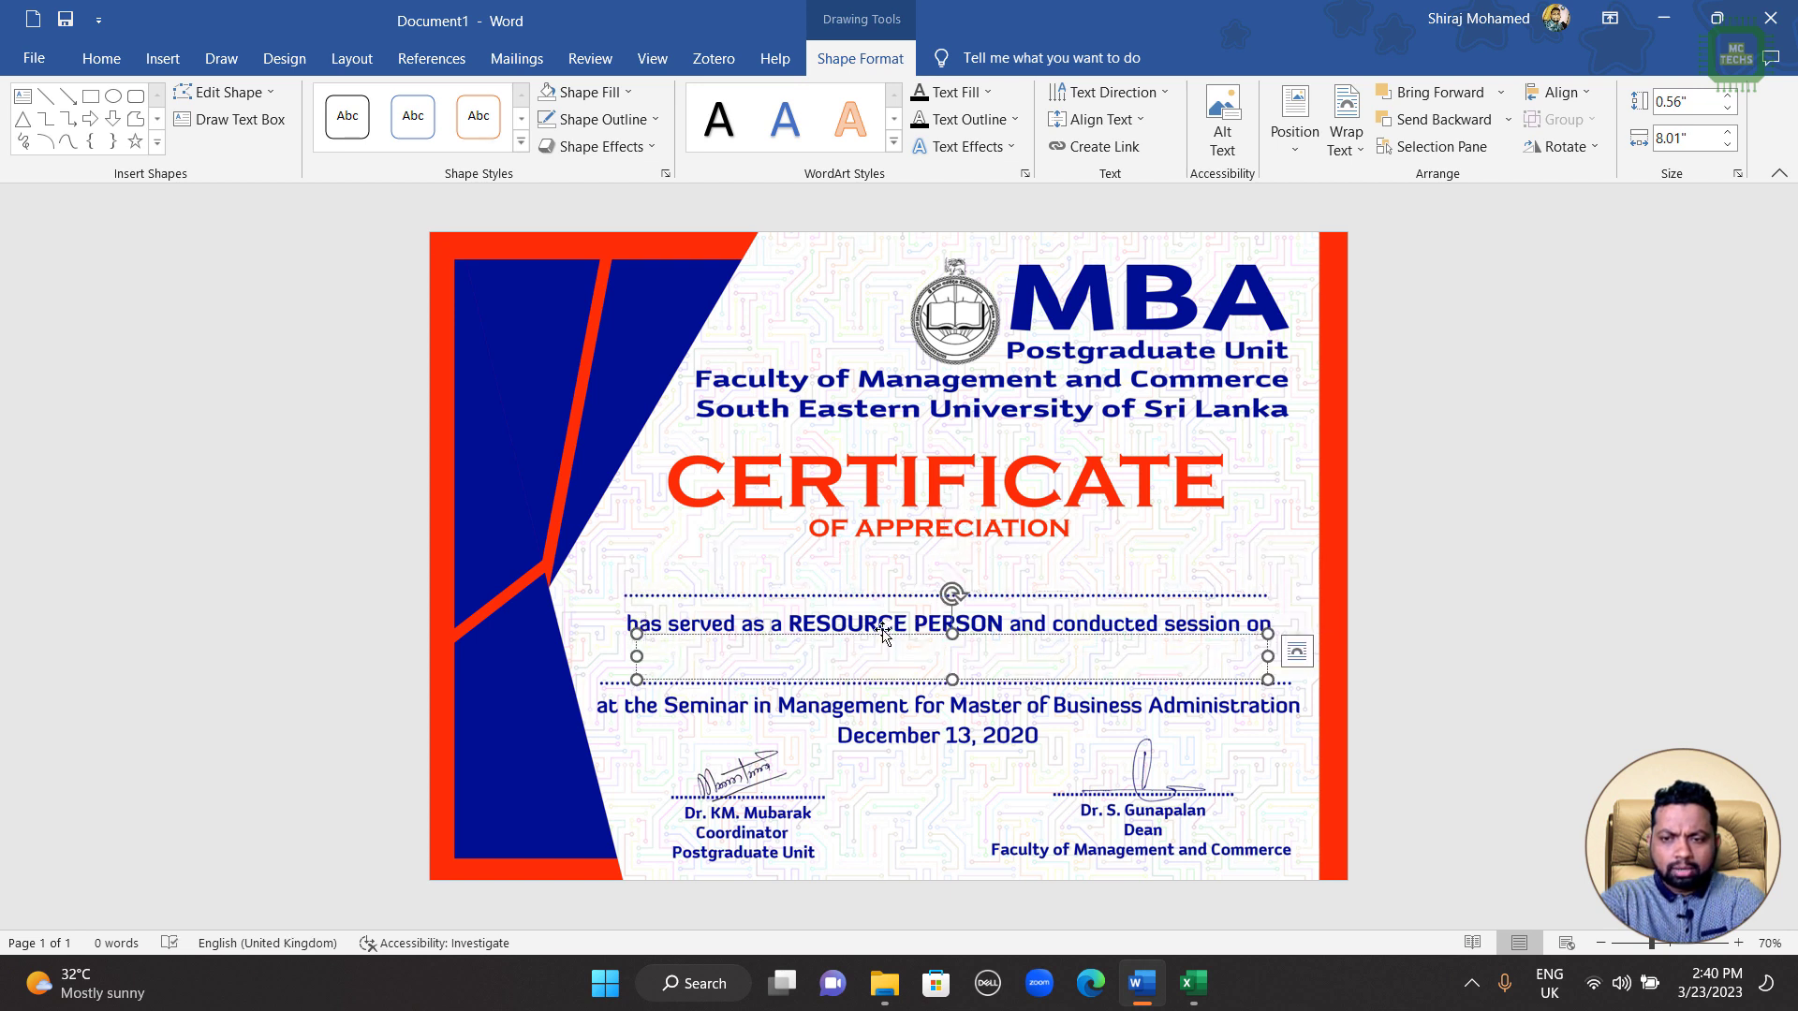
{"action": "left_click_drag", "start_coordinate": [884, 634], "coordinate": [835, 629]}
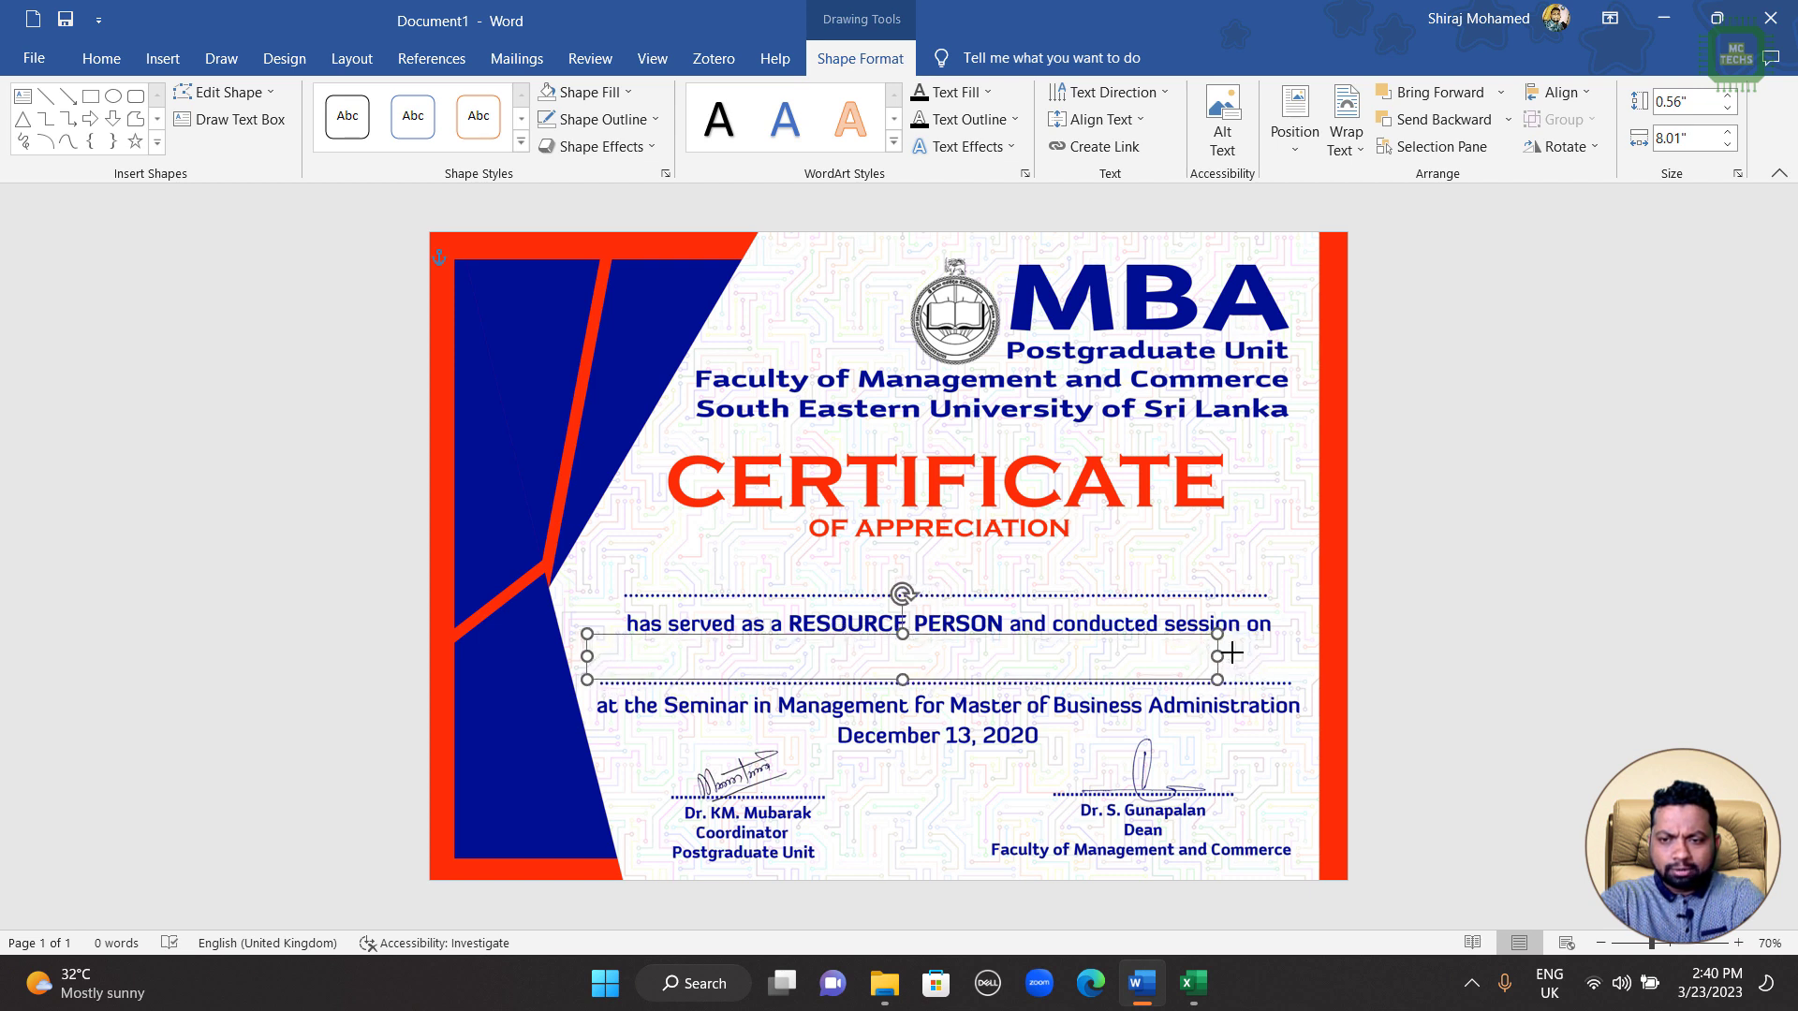
{"action": "left_click_drag", "start_coordinate": [1218, 656], "coordinate": [1293, 657]}
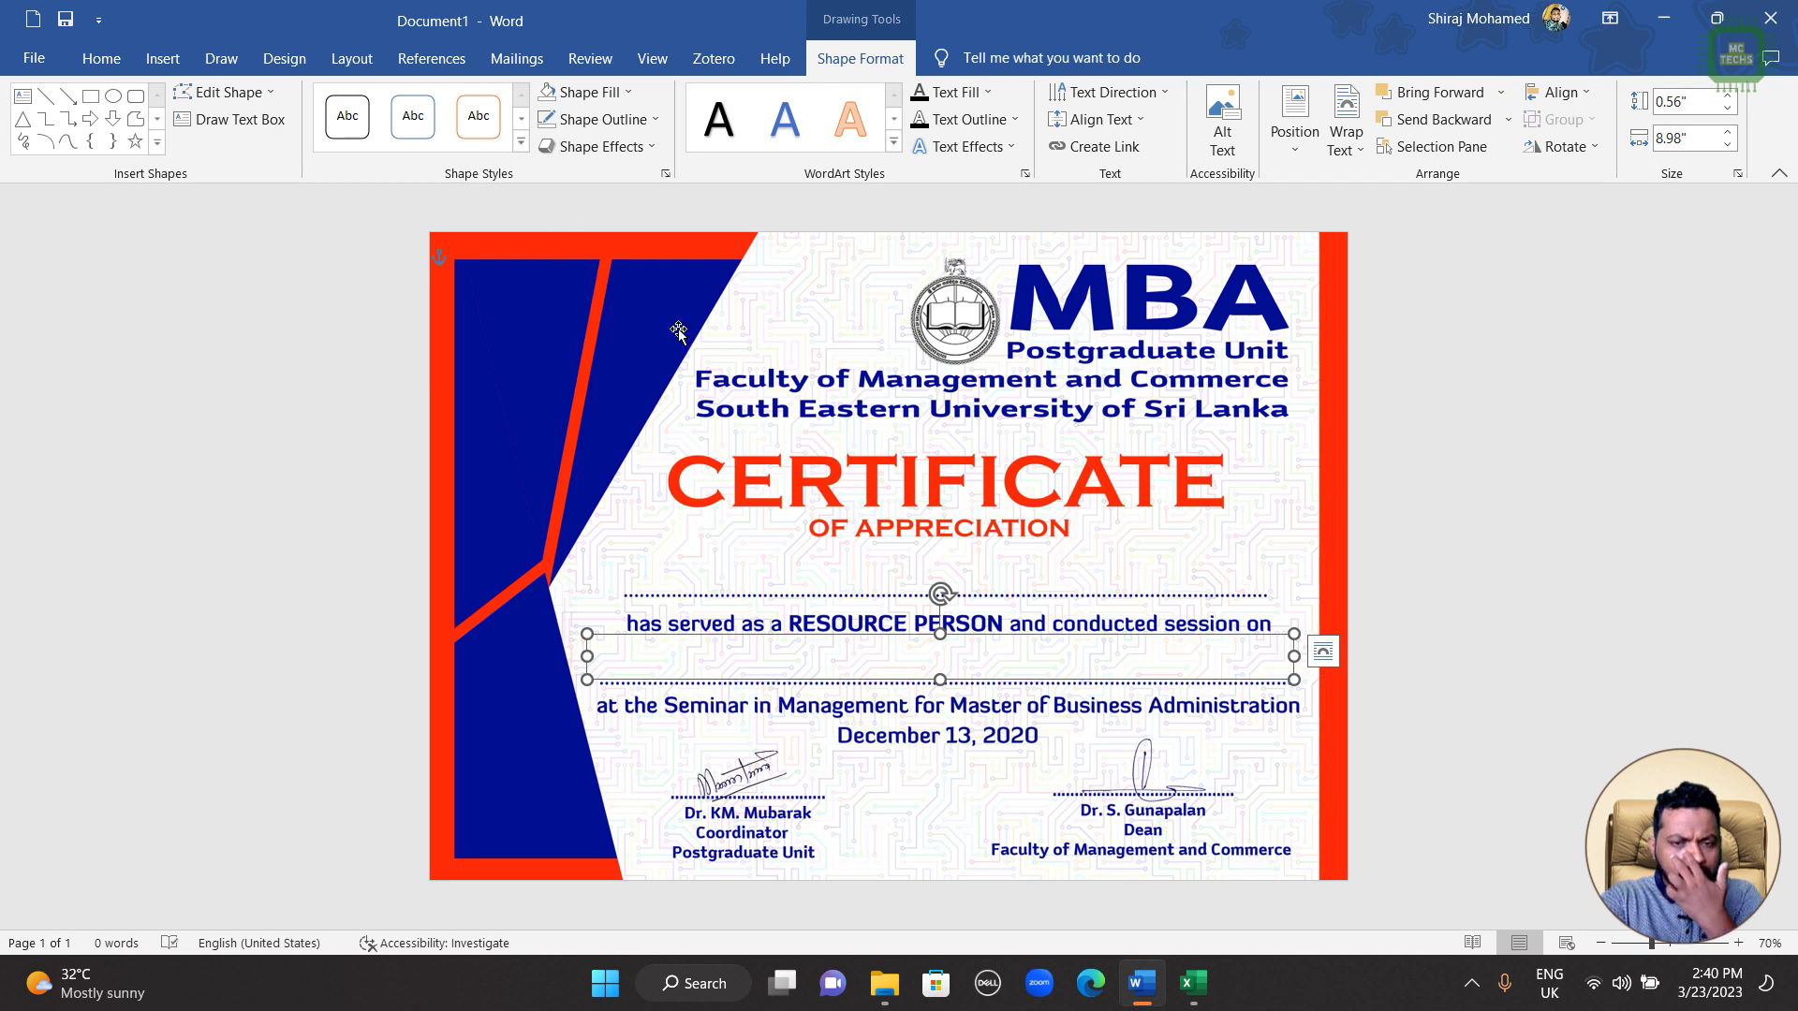
Step: Set the copied text box's font to Cambria 14
{"action": "left_click", "coordinate": [101, 58]}
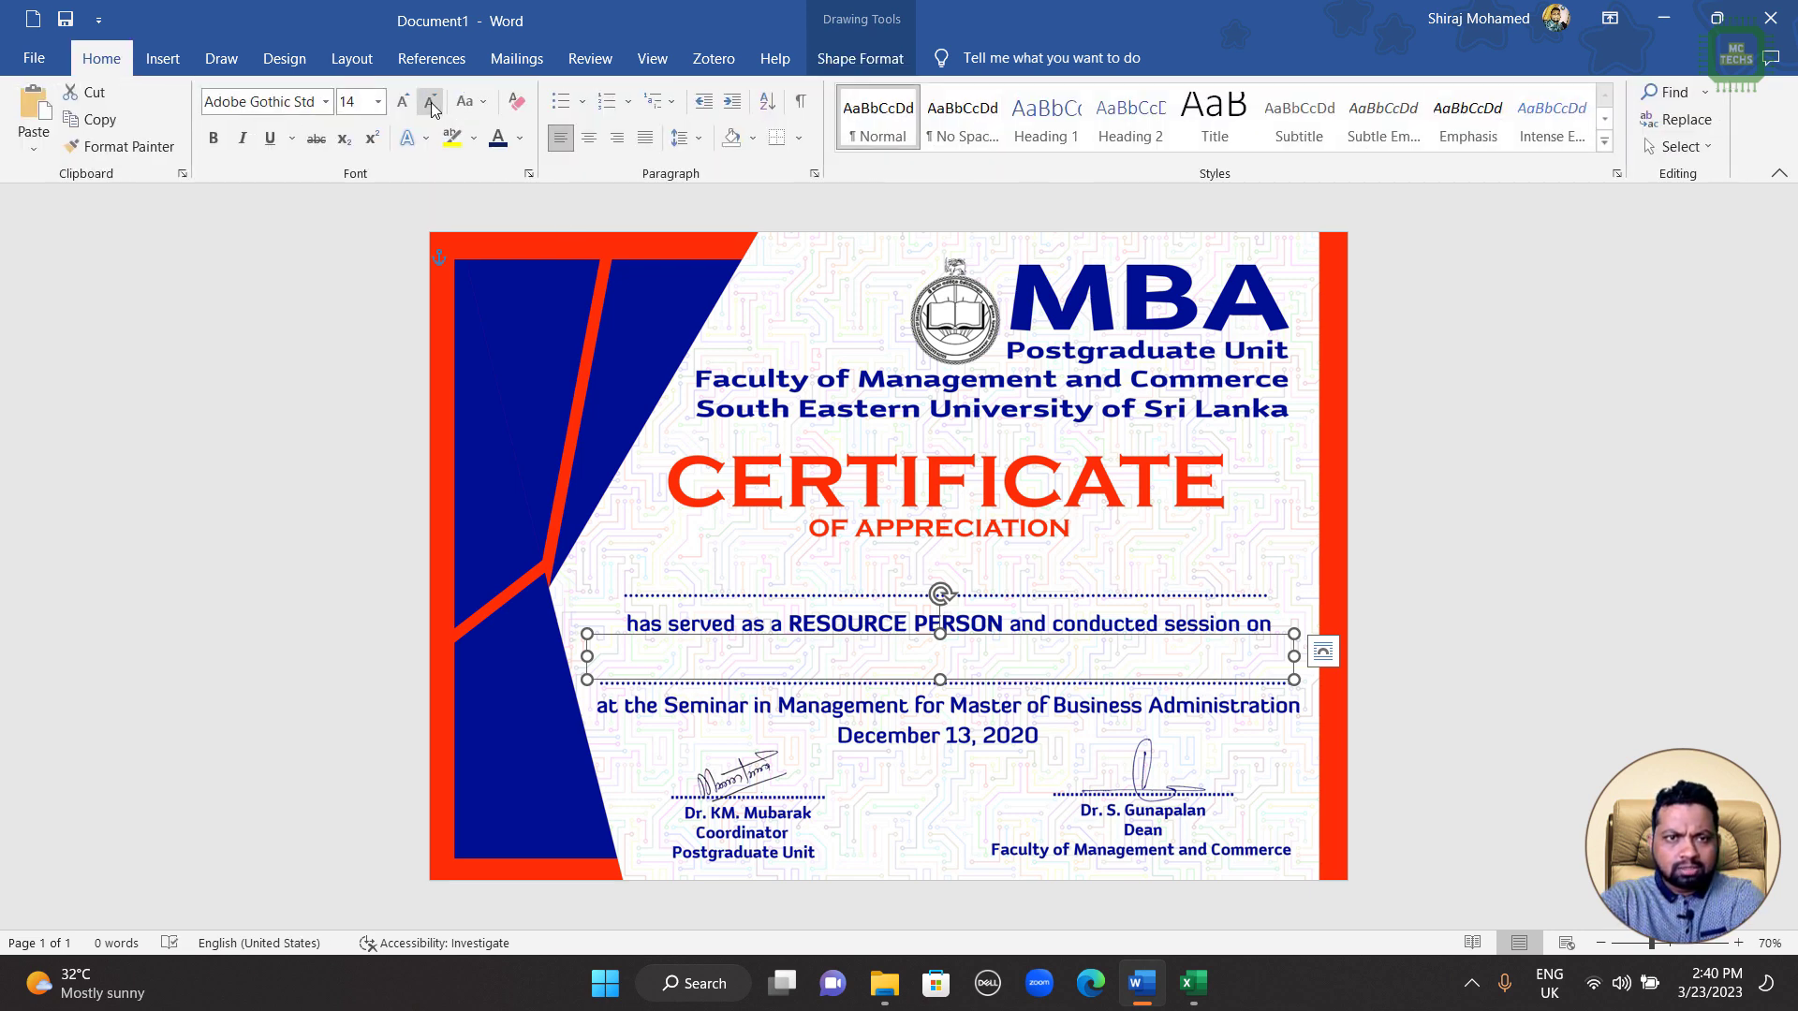
{"action": "left_click", "coordinate": [327, 102]}
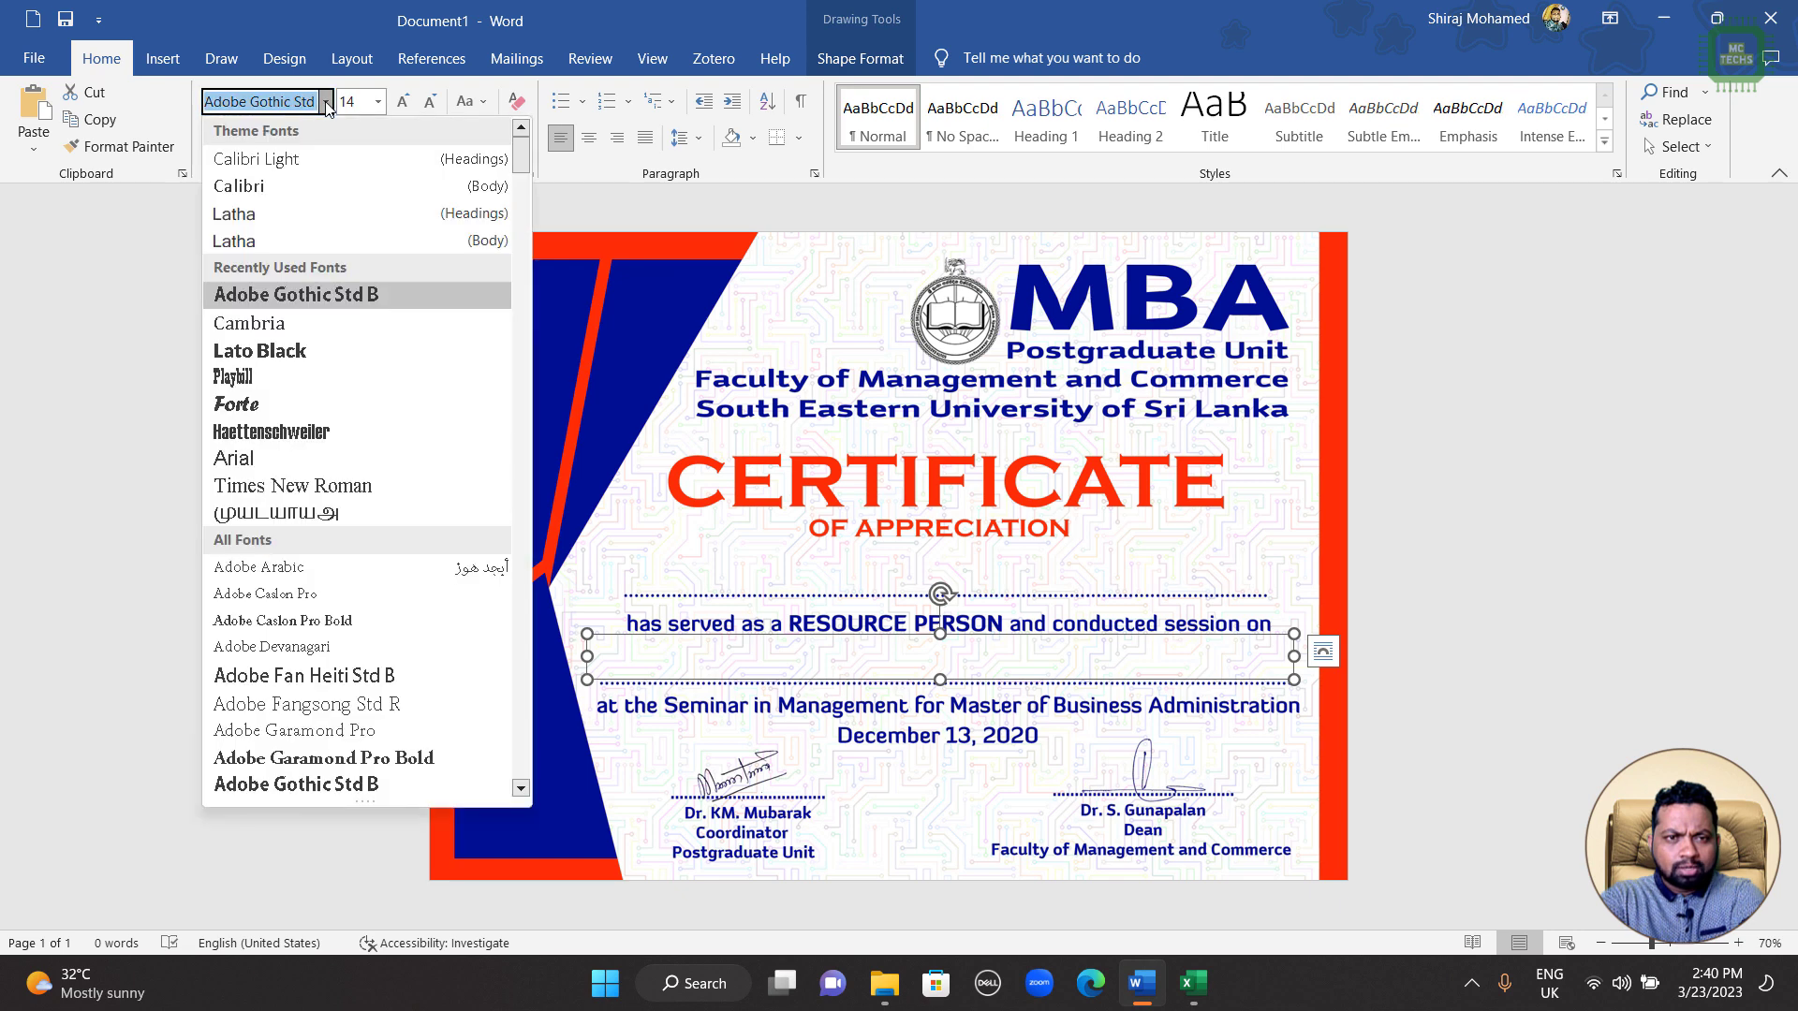
{"action": "left_click", "coordinate": [309, 322]}
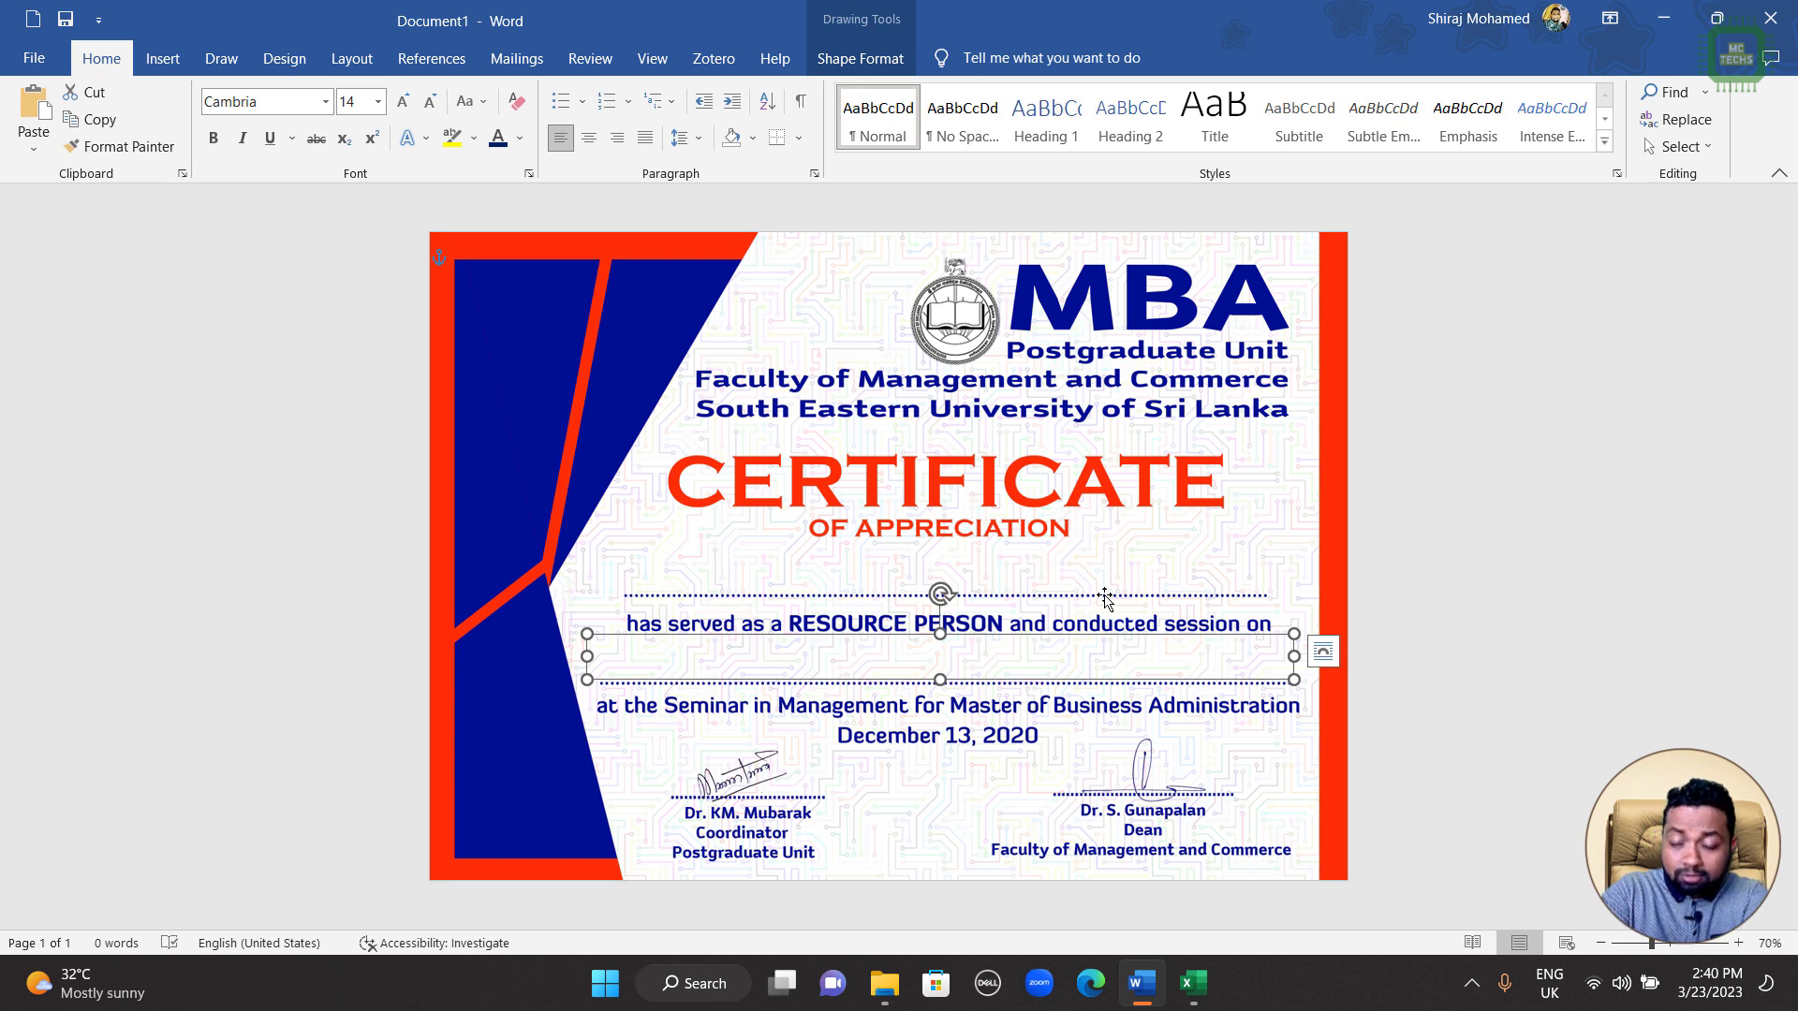
{"action": "left_click", "coordinate": [517, 60]}
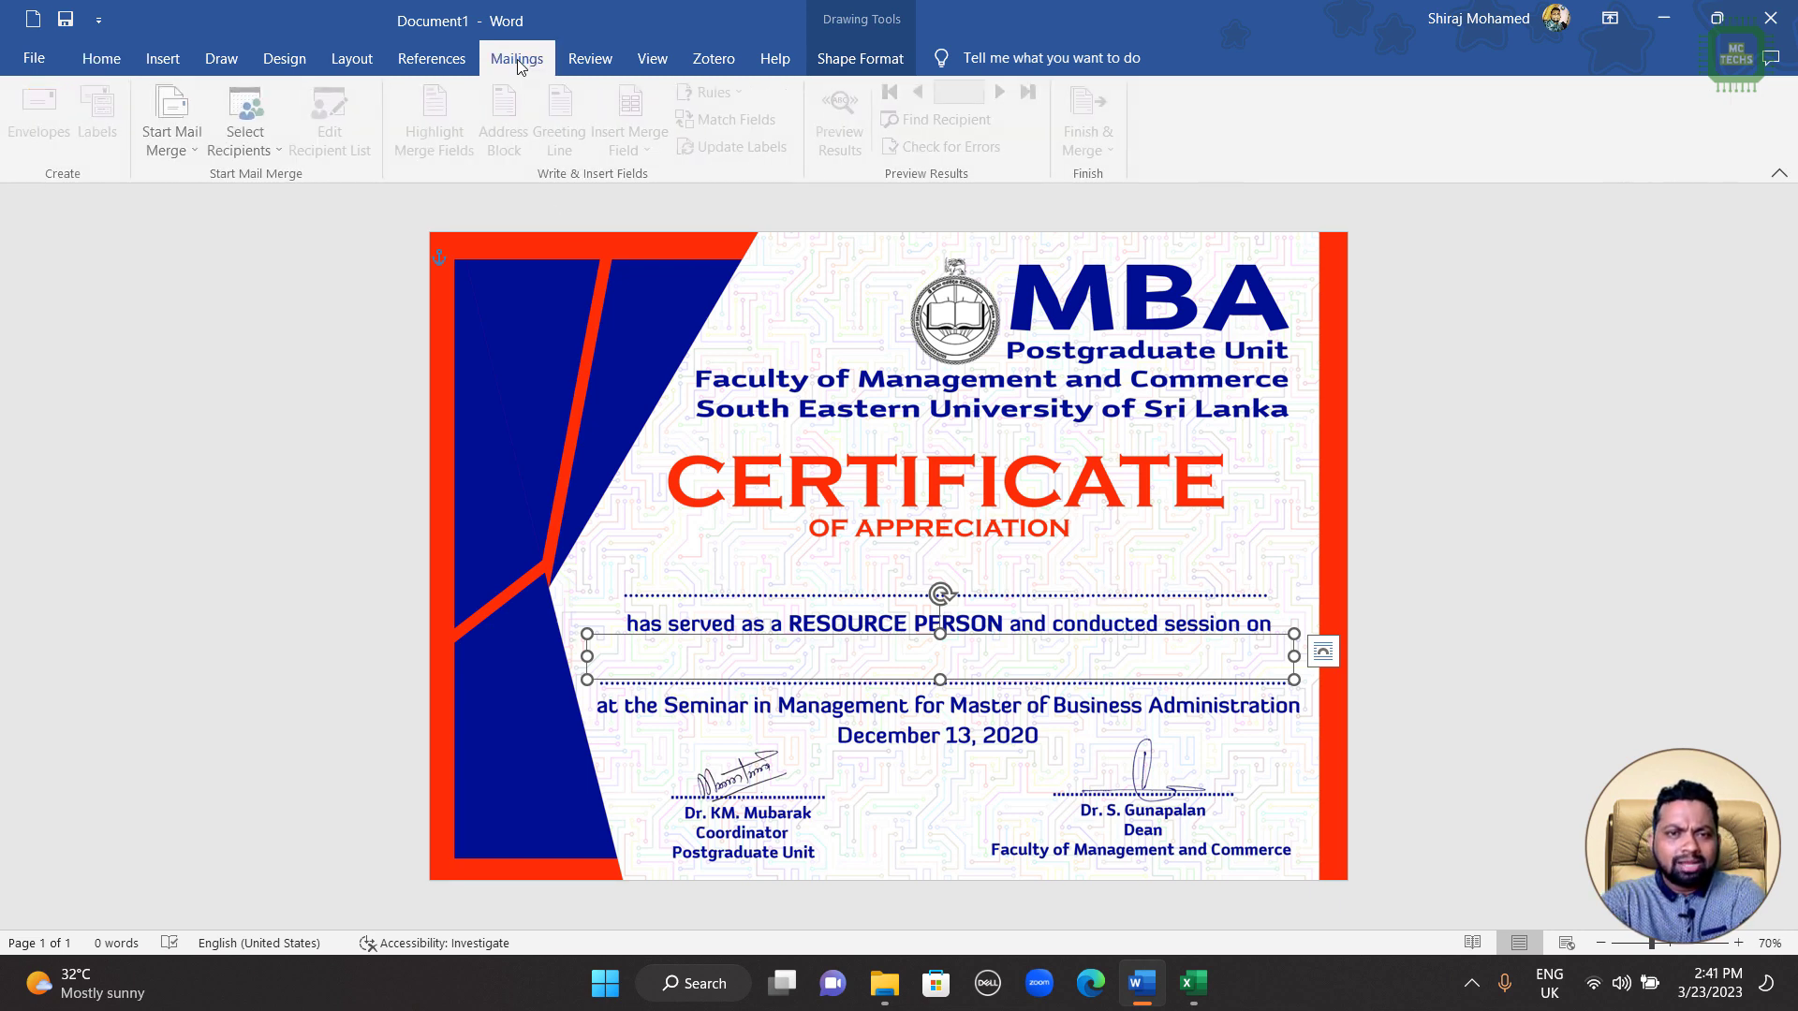
Step: Choose ListOfResourcePersons.xlsx as the existing recipient list for the mail merge
{"action": "left_click", "coordinate": [235, 157]}
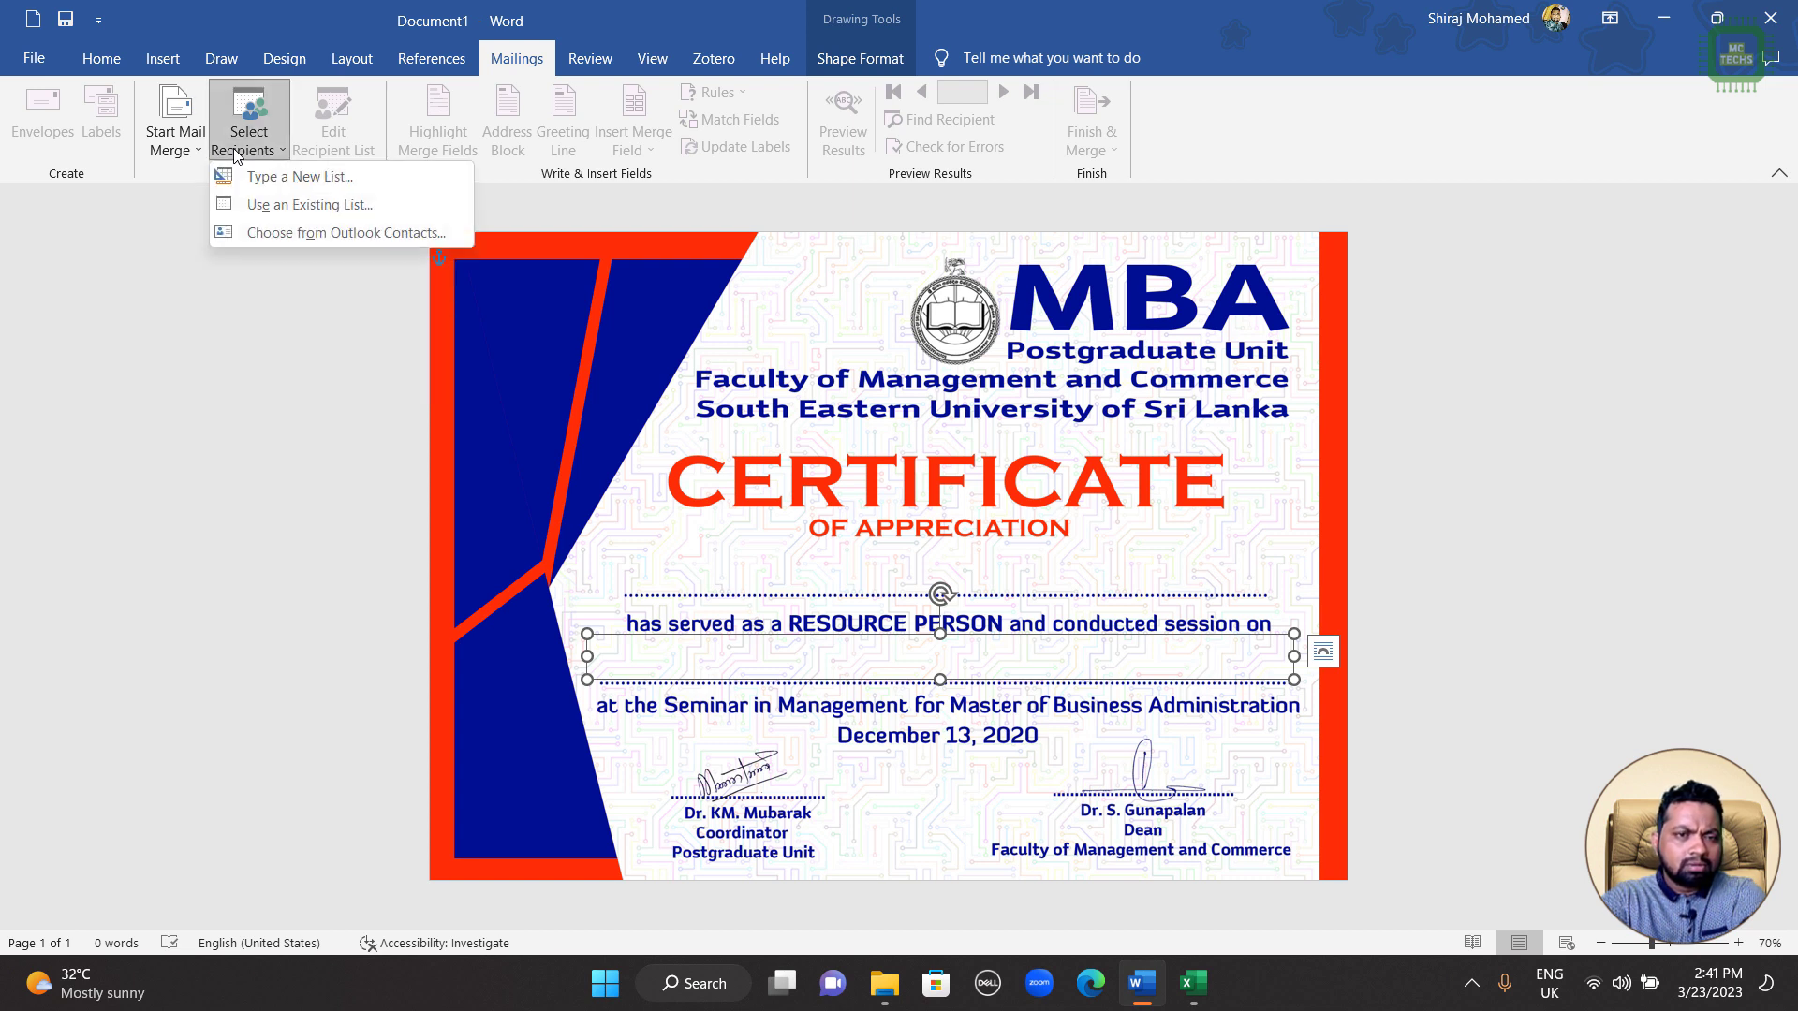
{"action": "left_click", "coordinate": [345, 205]}
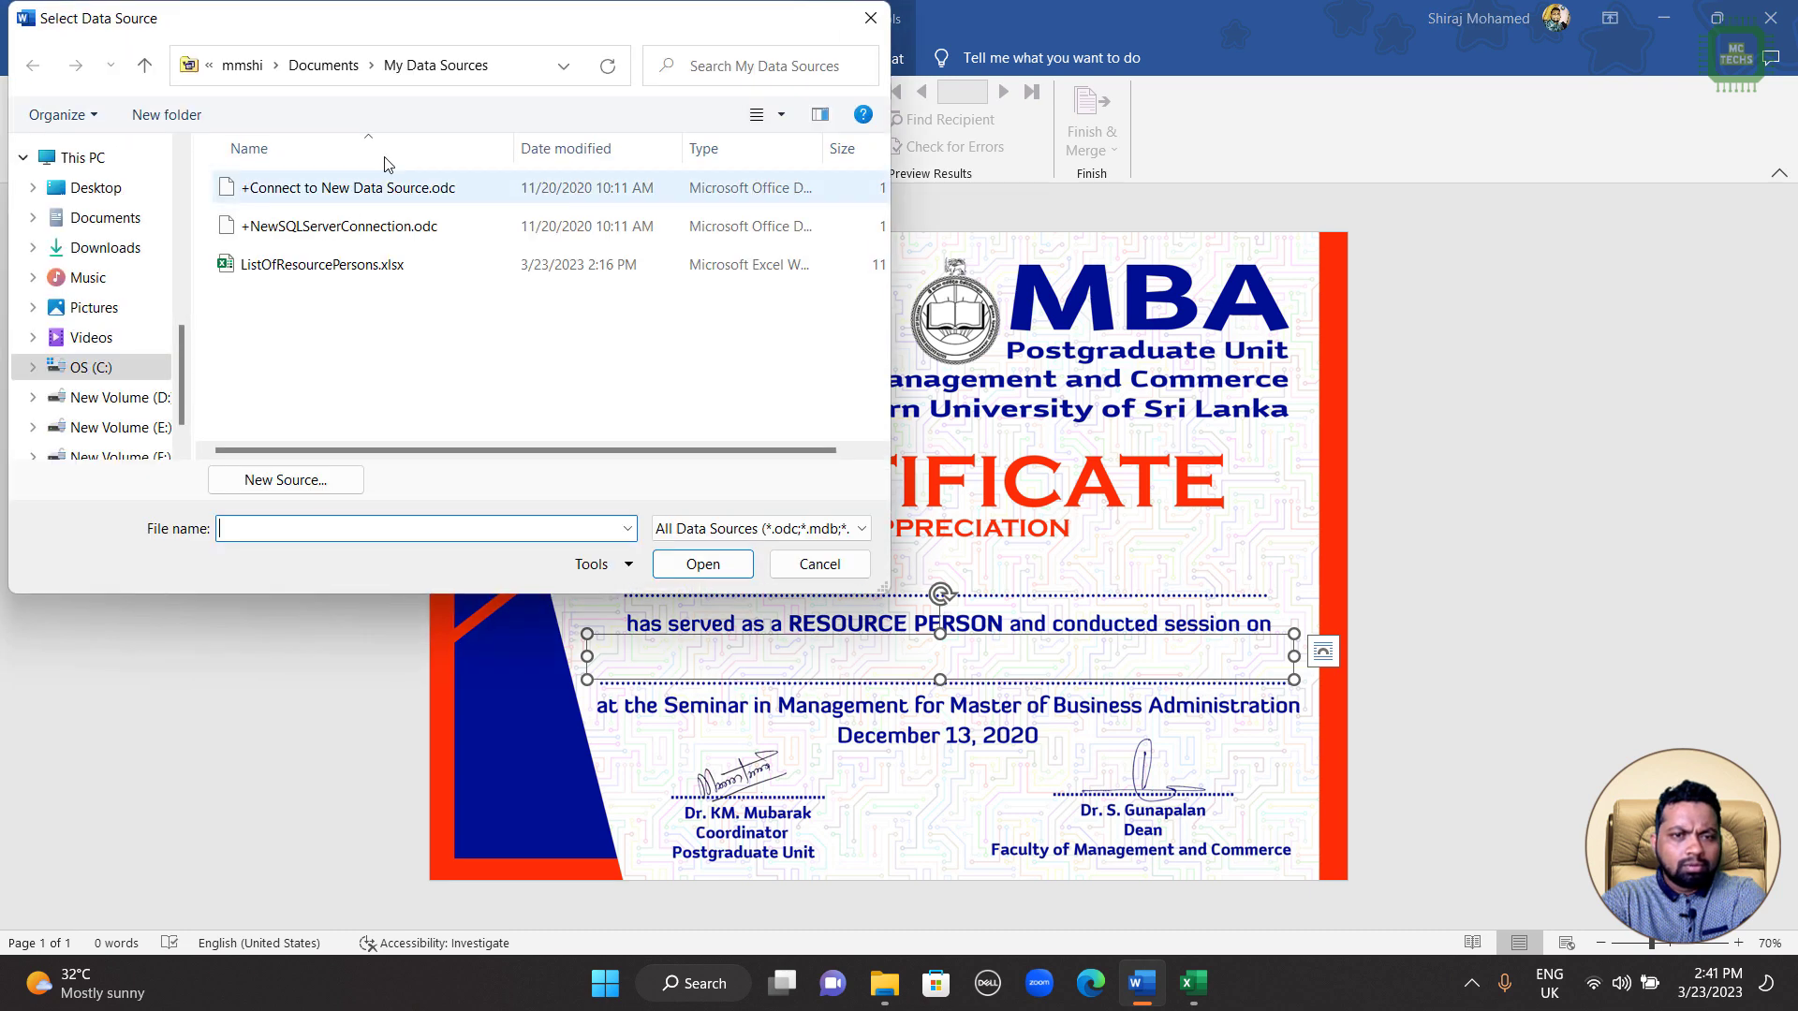
{"action": "left_click", "coordinate": [279, 268]}
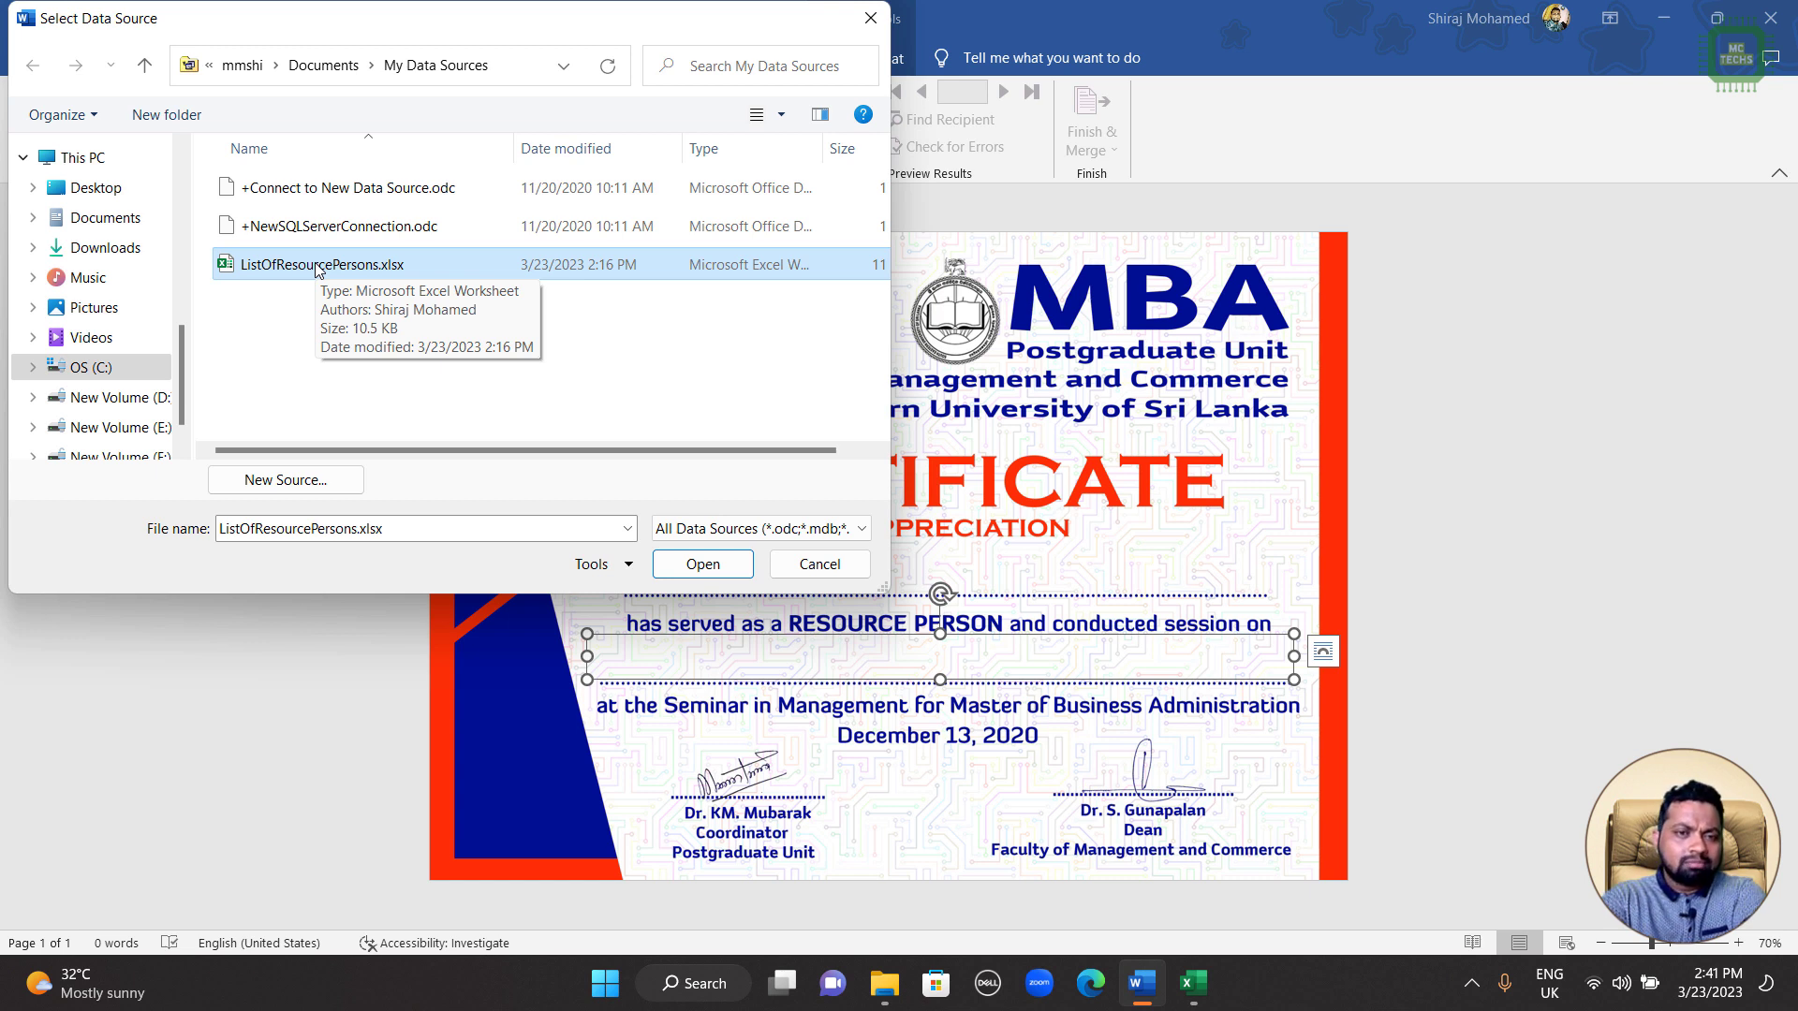
{"action": "left_click", "coordinate": [714, 565]}
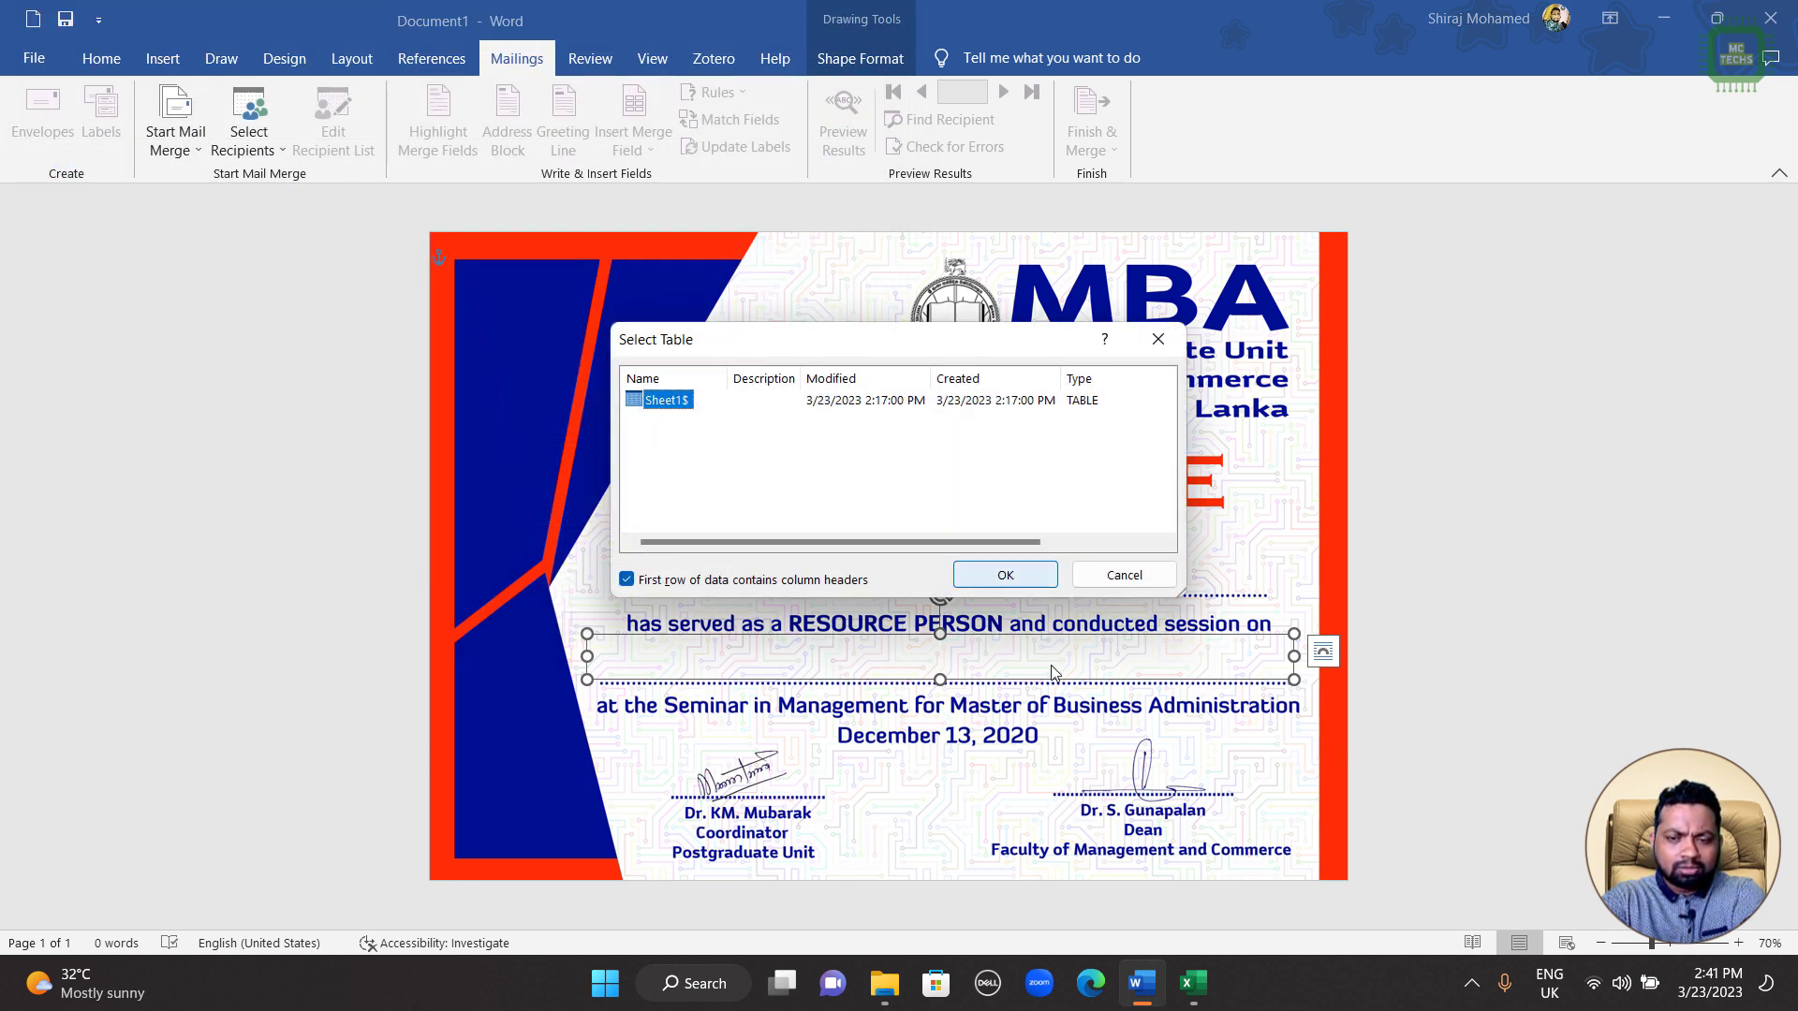
{"action": "left_click", "coordinate": [1210, 998]}
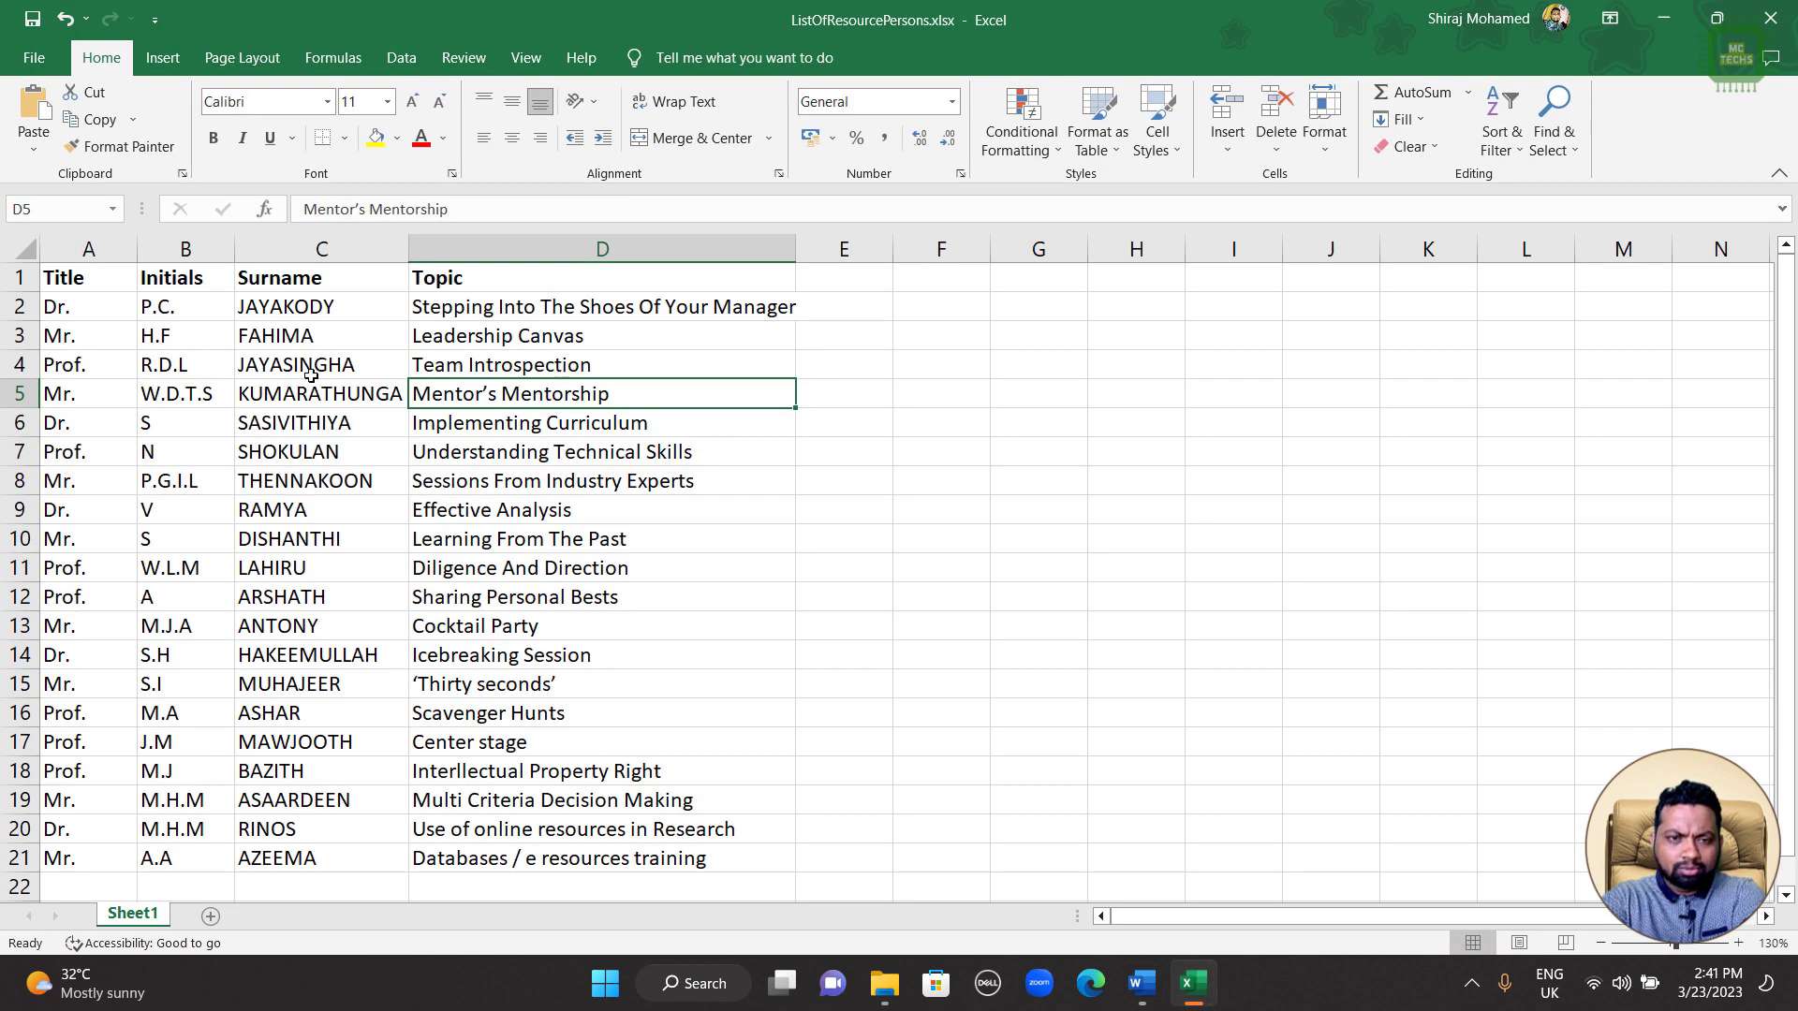
Step: Check the Title, Initials, Surname and Topic header row in Excel, then return to Word's Select Table dialog
{"action": "left_click", "coordinate": [82, 250]}
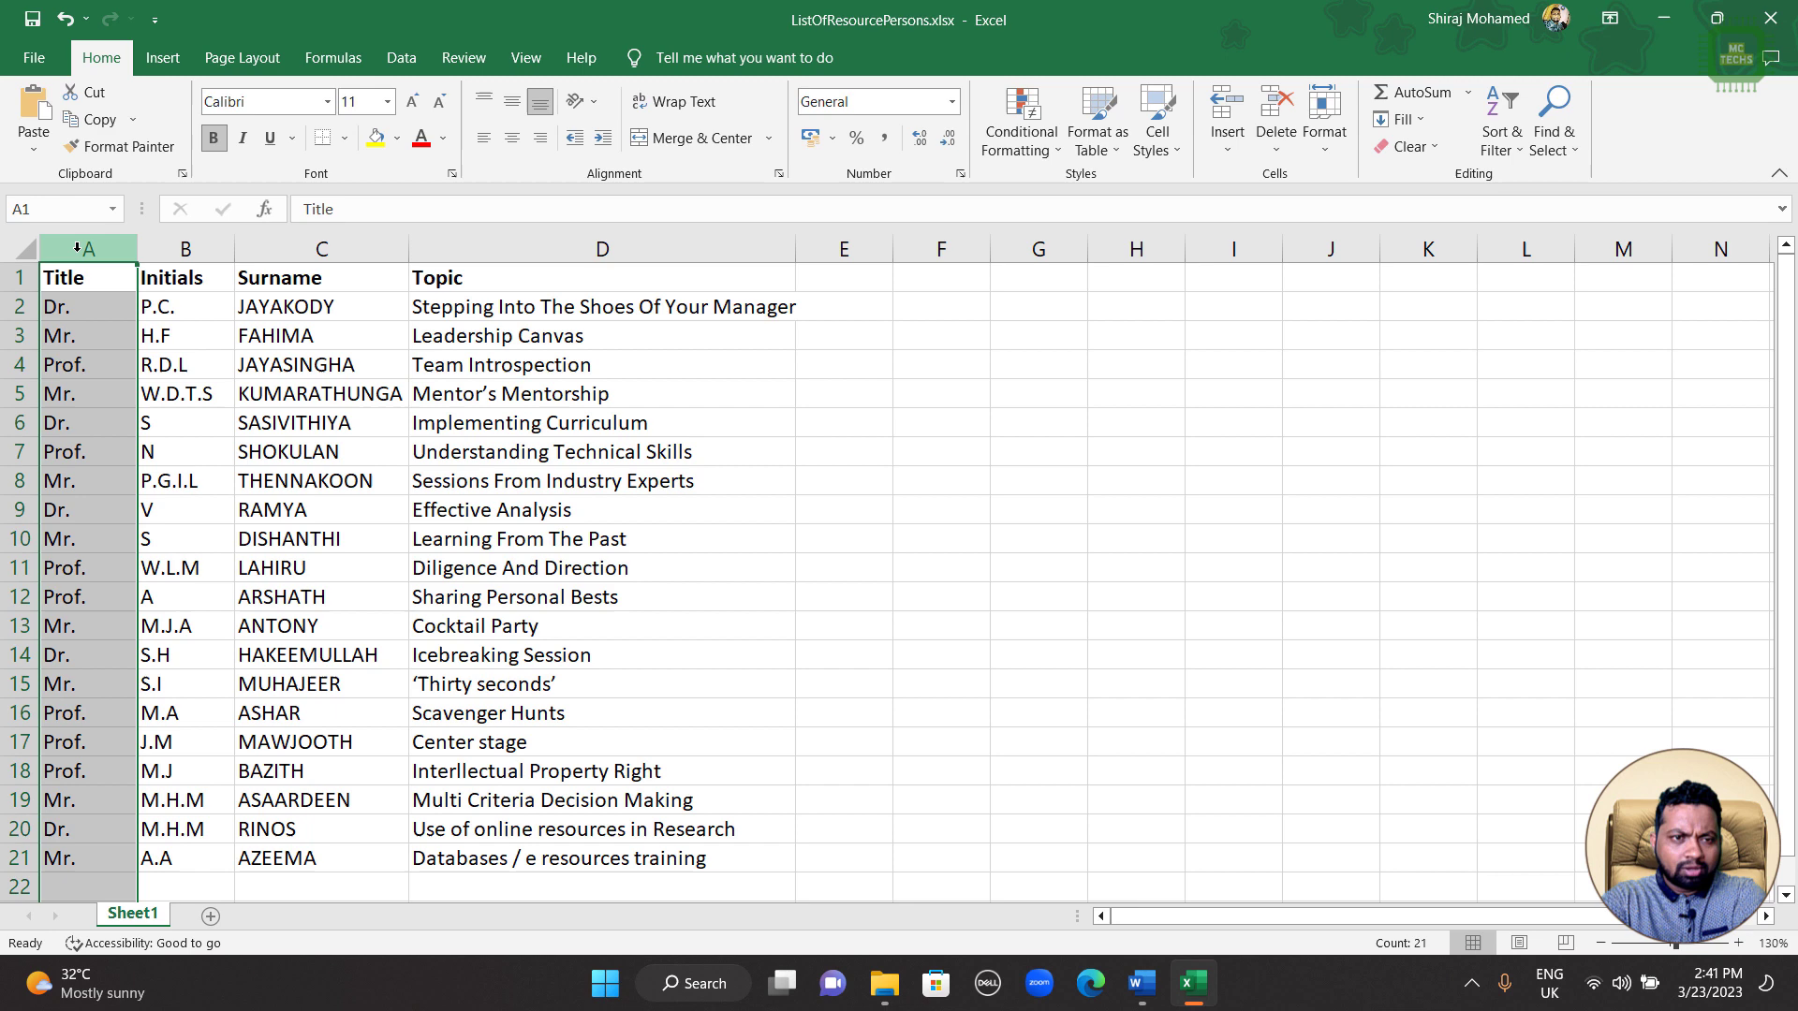
{"action": "left_click", "coordinate": [150, 251]}
{"action": "left_click", "coordinate": [323, 251]}
{"action": "left_click", "coordinate": [521, 253]}
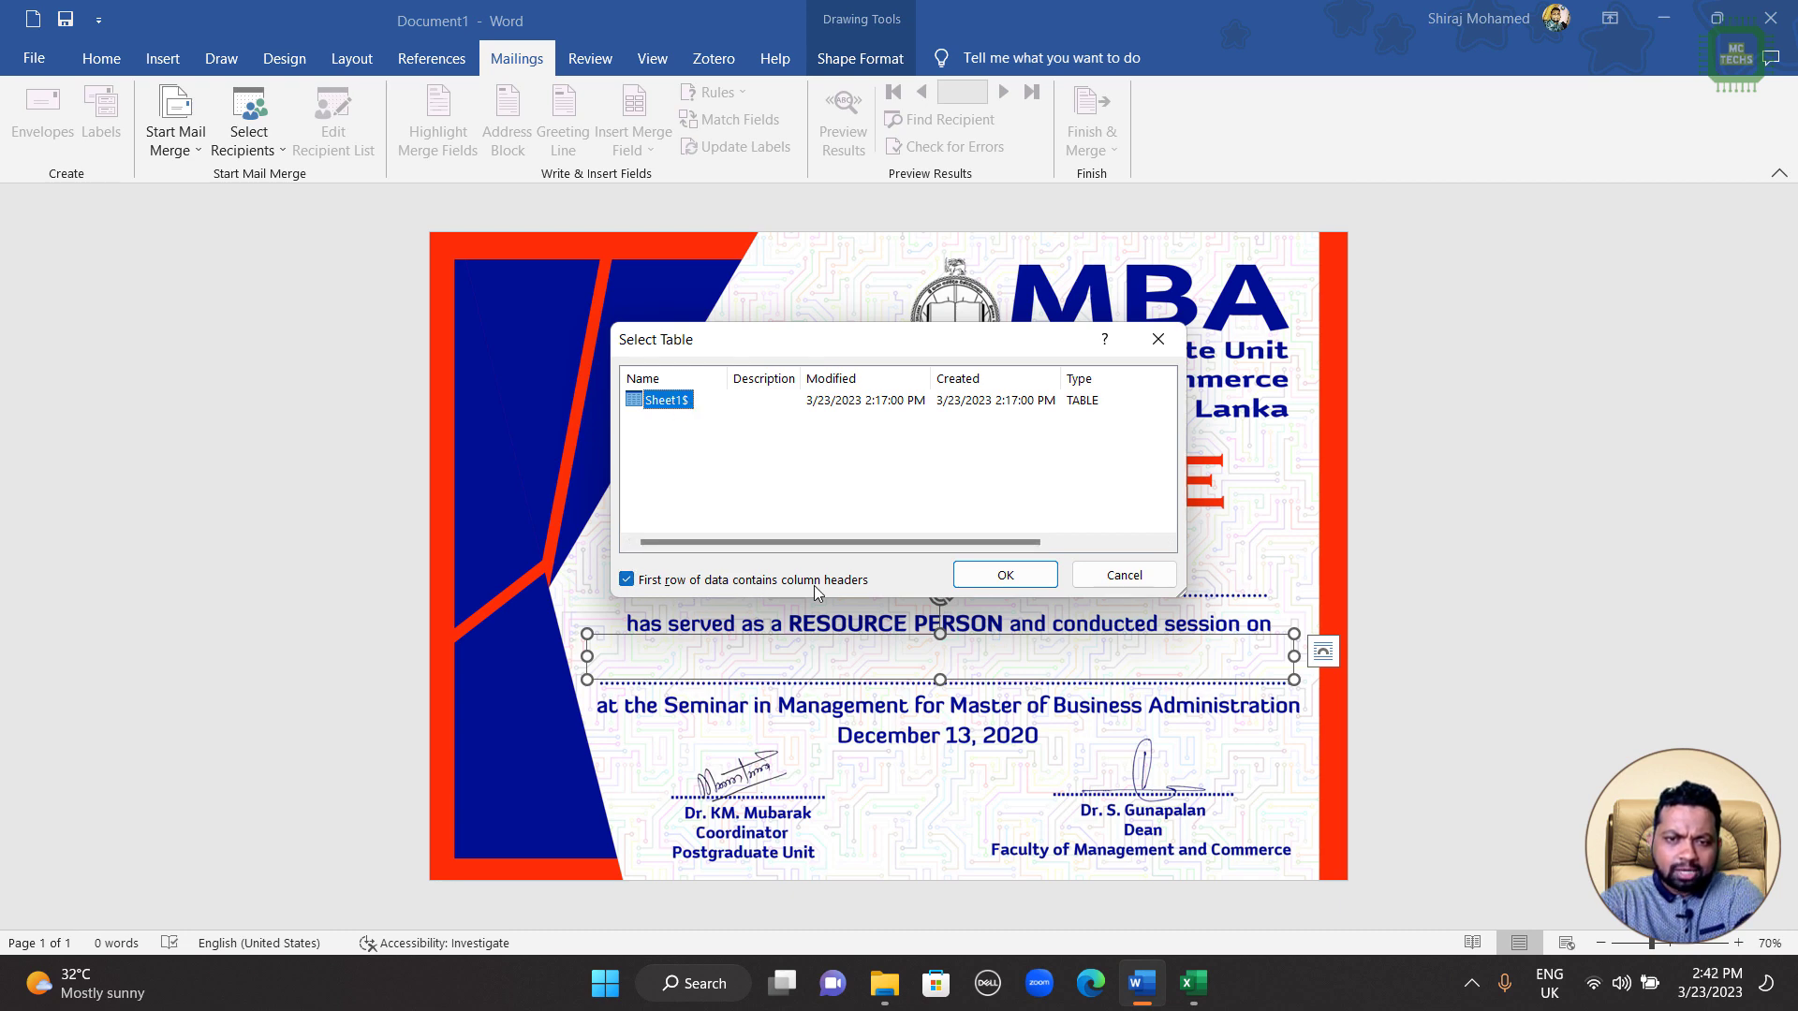
{"action": "key", "text": "alt+Tab"}
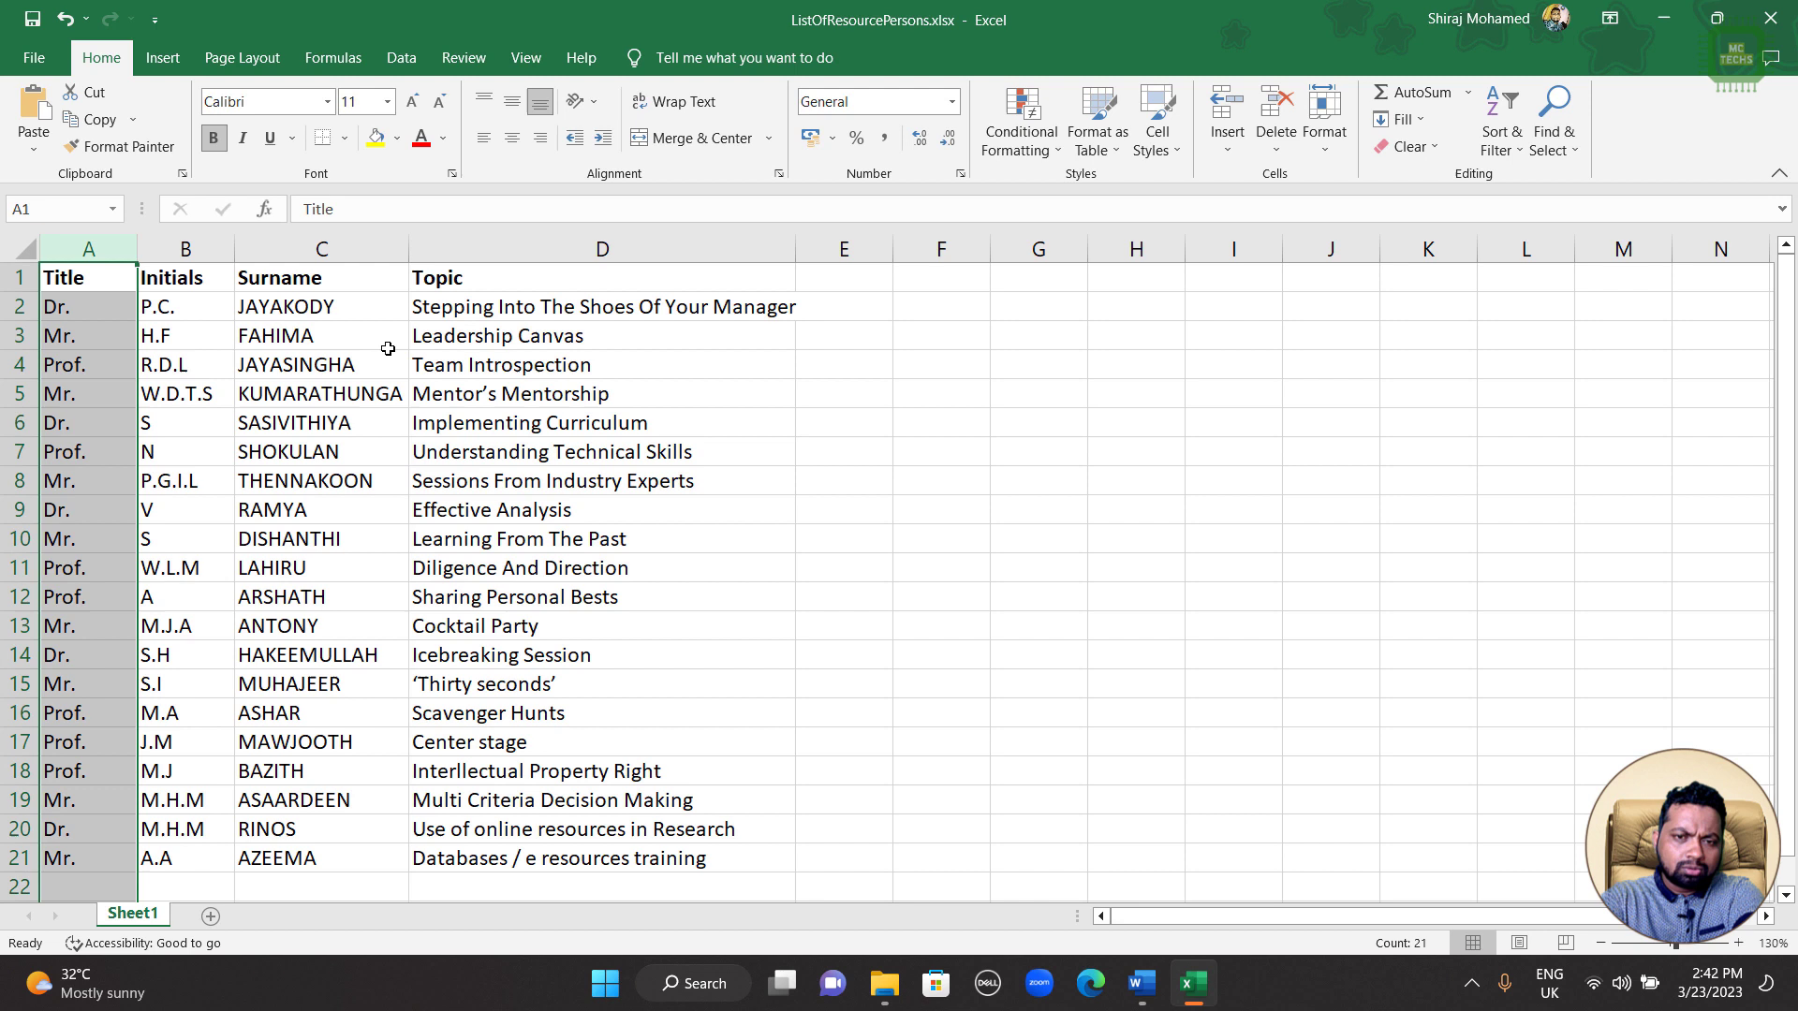
{"action": "left_click", "coordinate": [74, 290]}
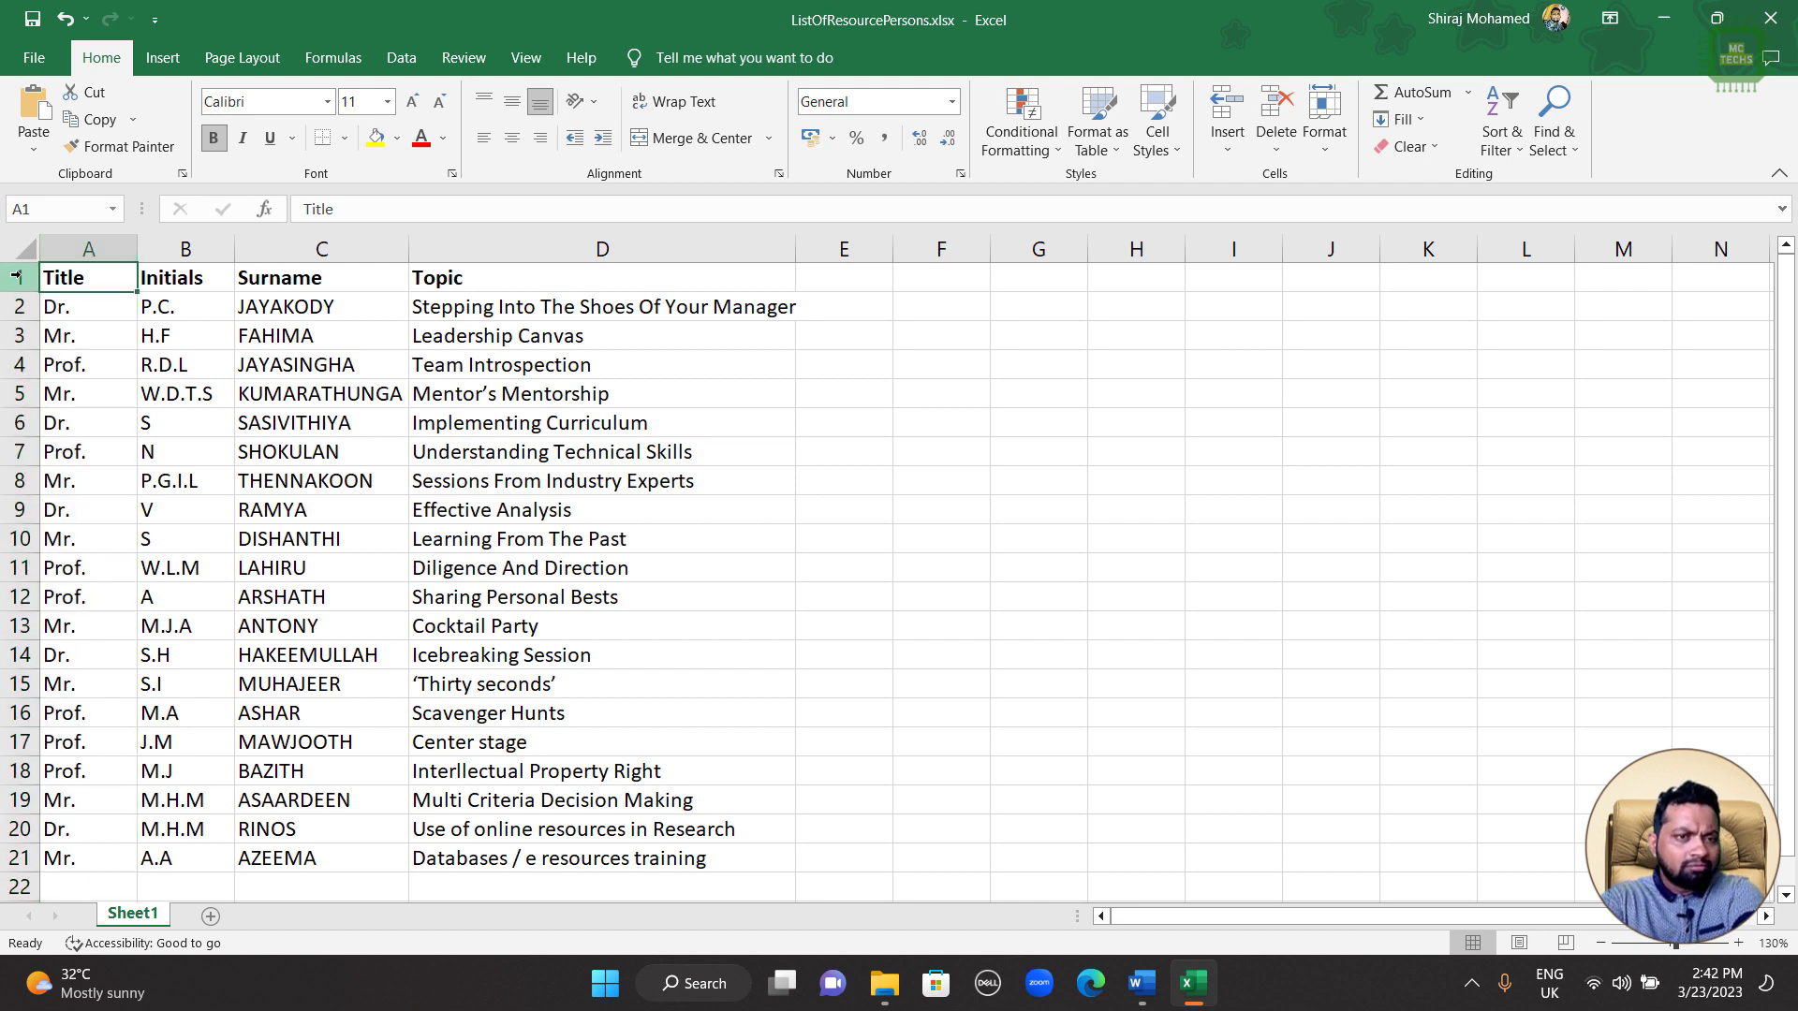
{"action": "key", "text": "shift+space"}
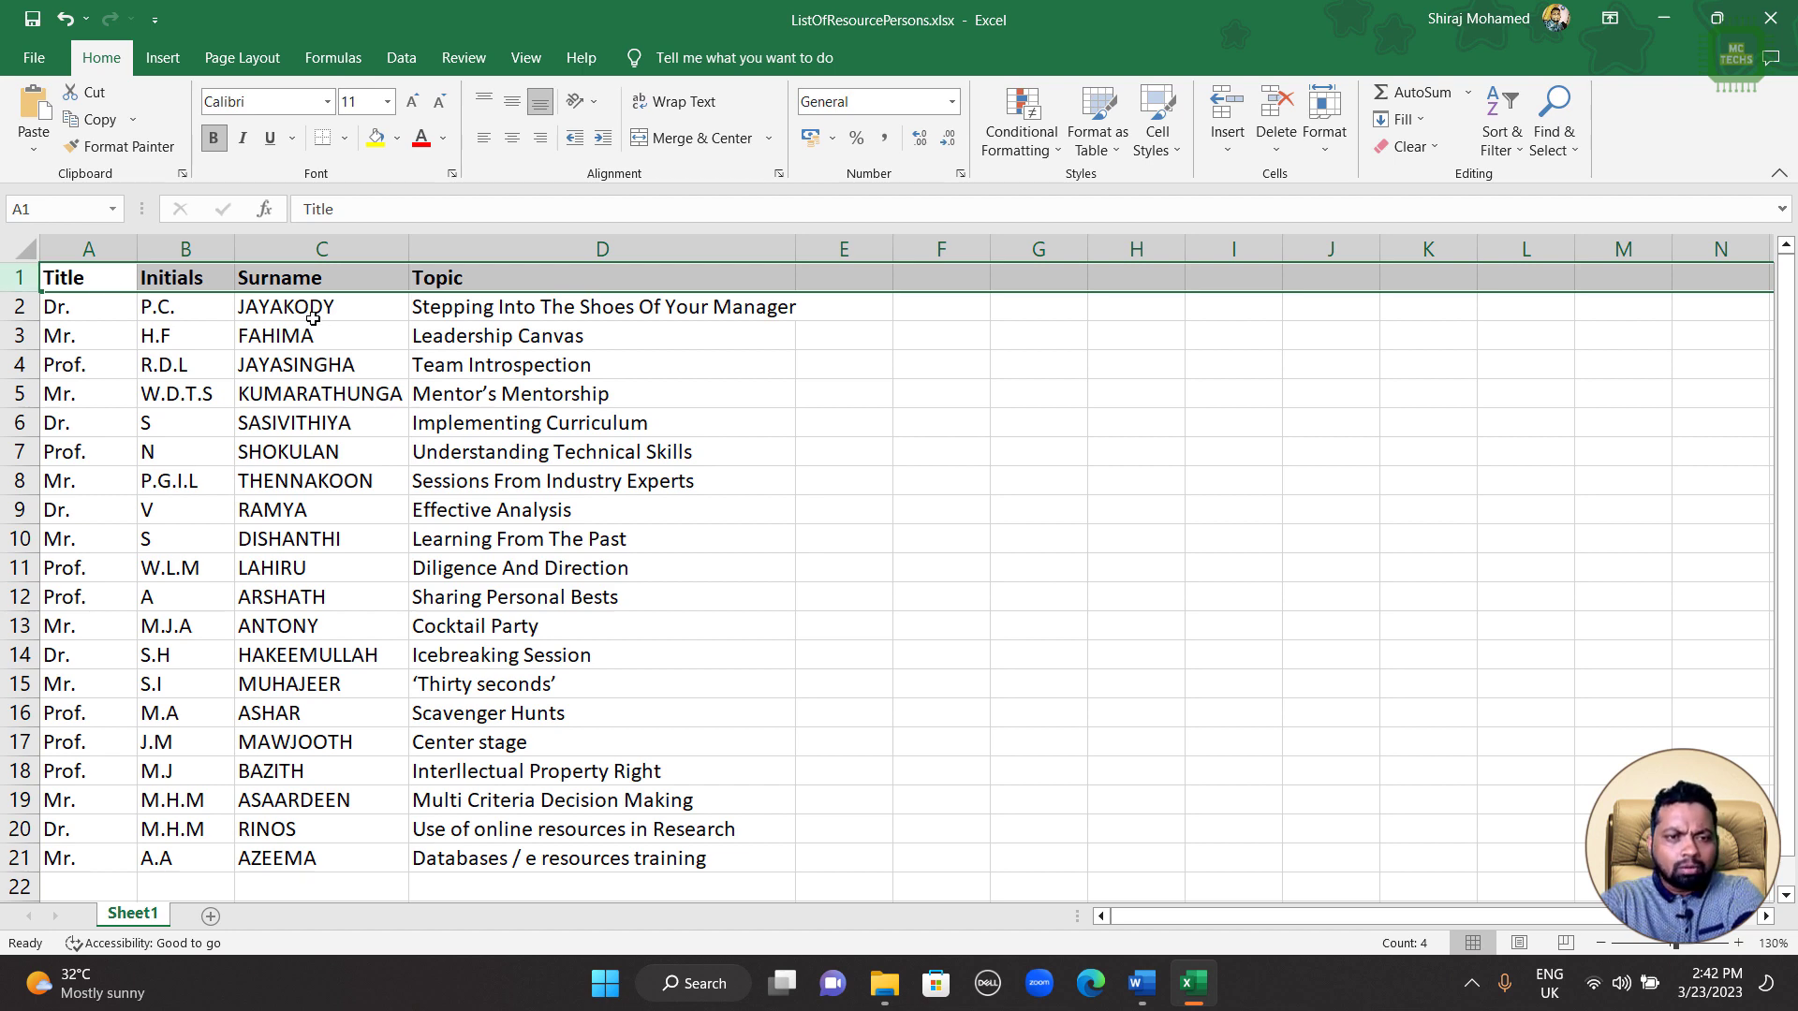
{"action": "key", "text": "alt+Tab"}
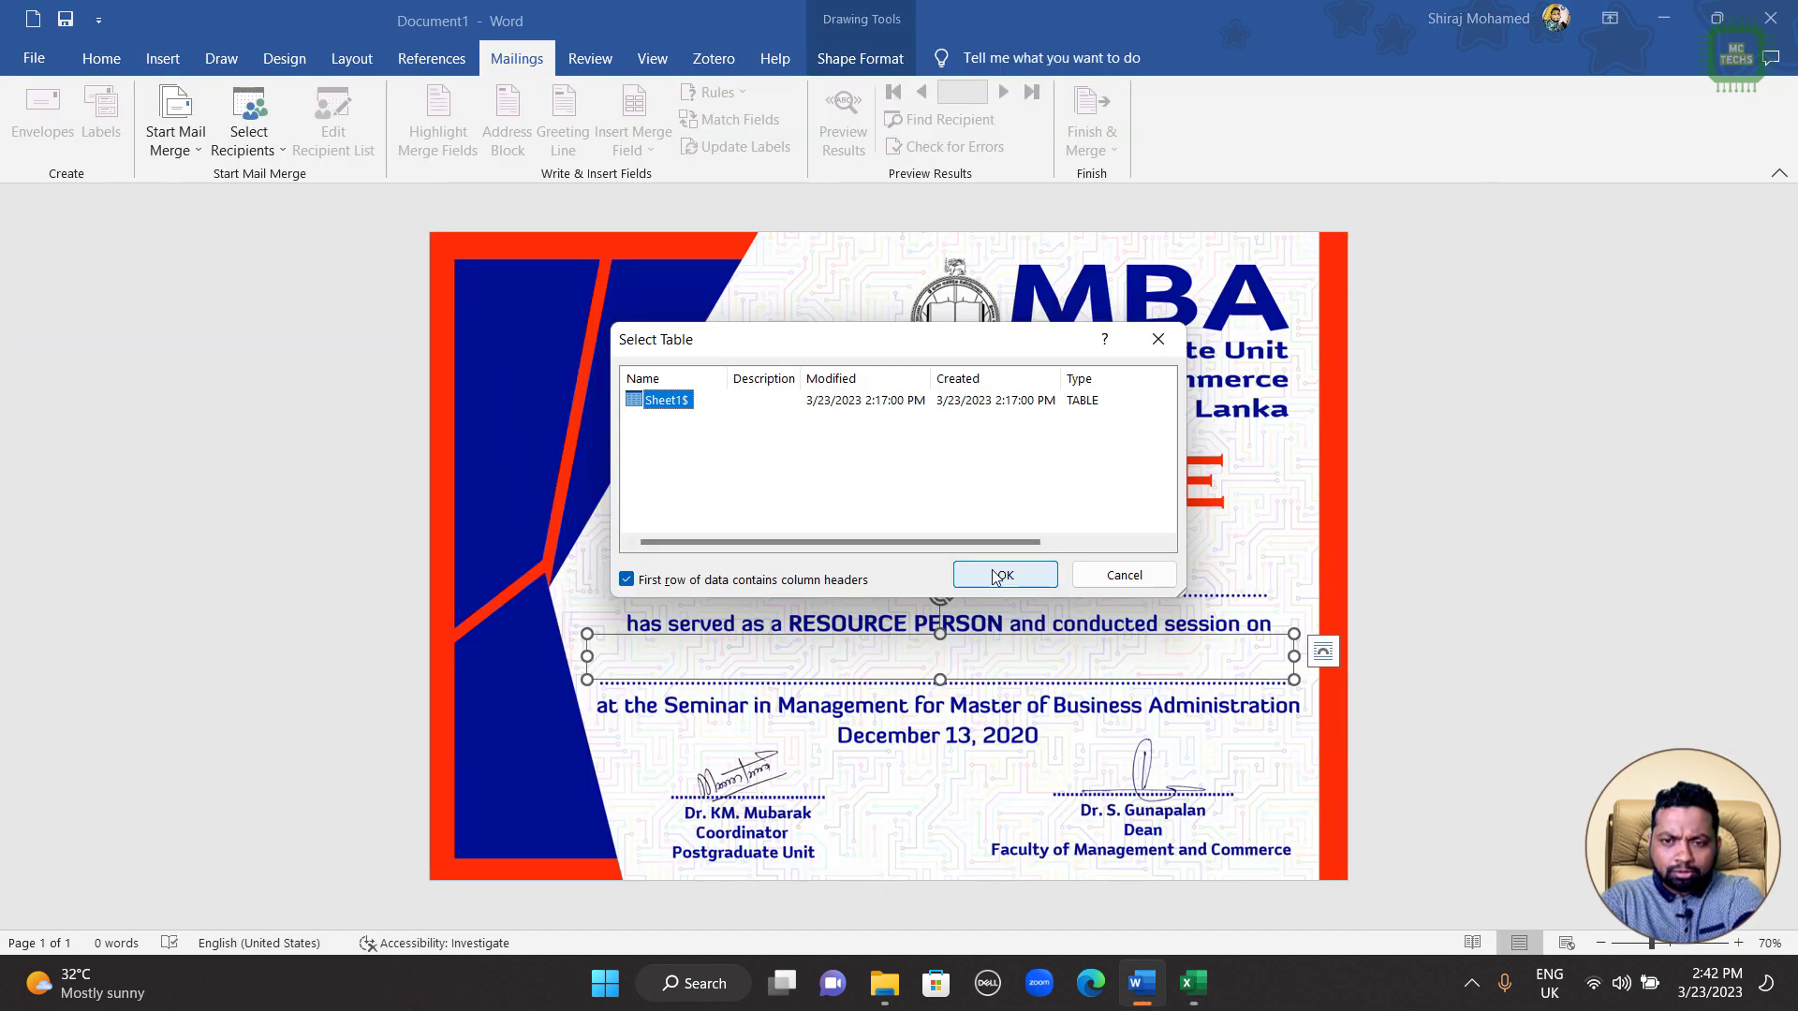
Step: Confirm Sheet1$ and insert «Title» «Initials» «Surname» merge fields into the name line
{"action": "left_click", "coordinate": [998, 575]}
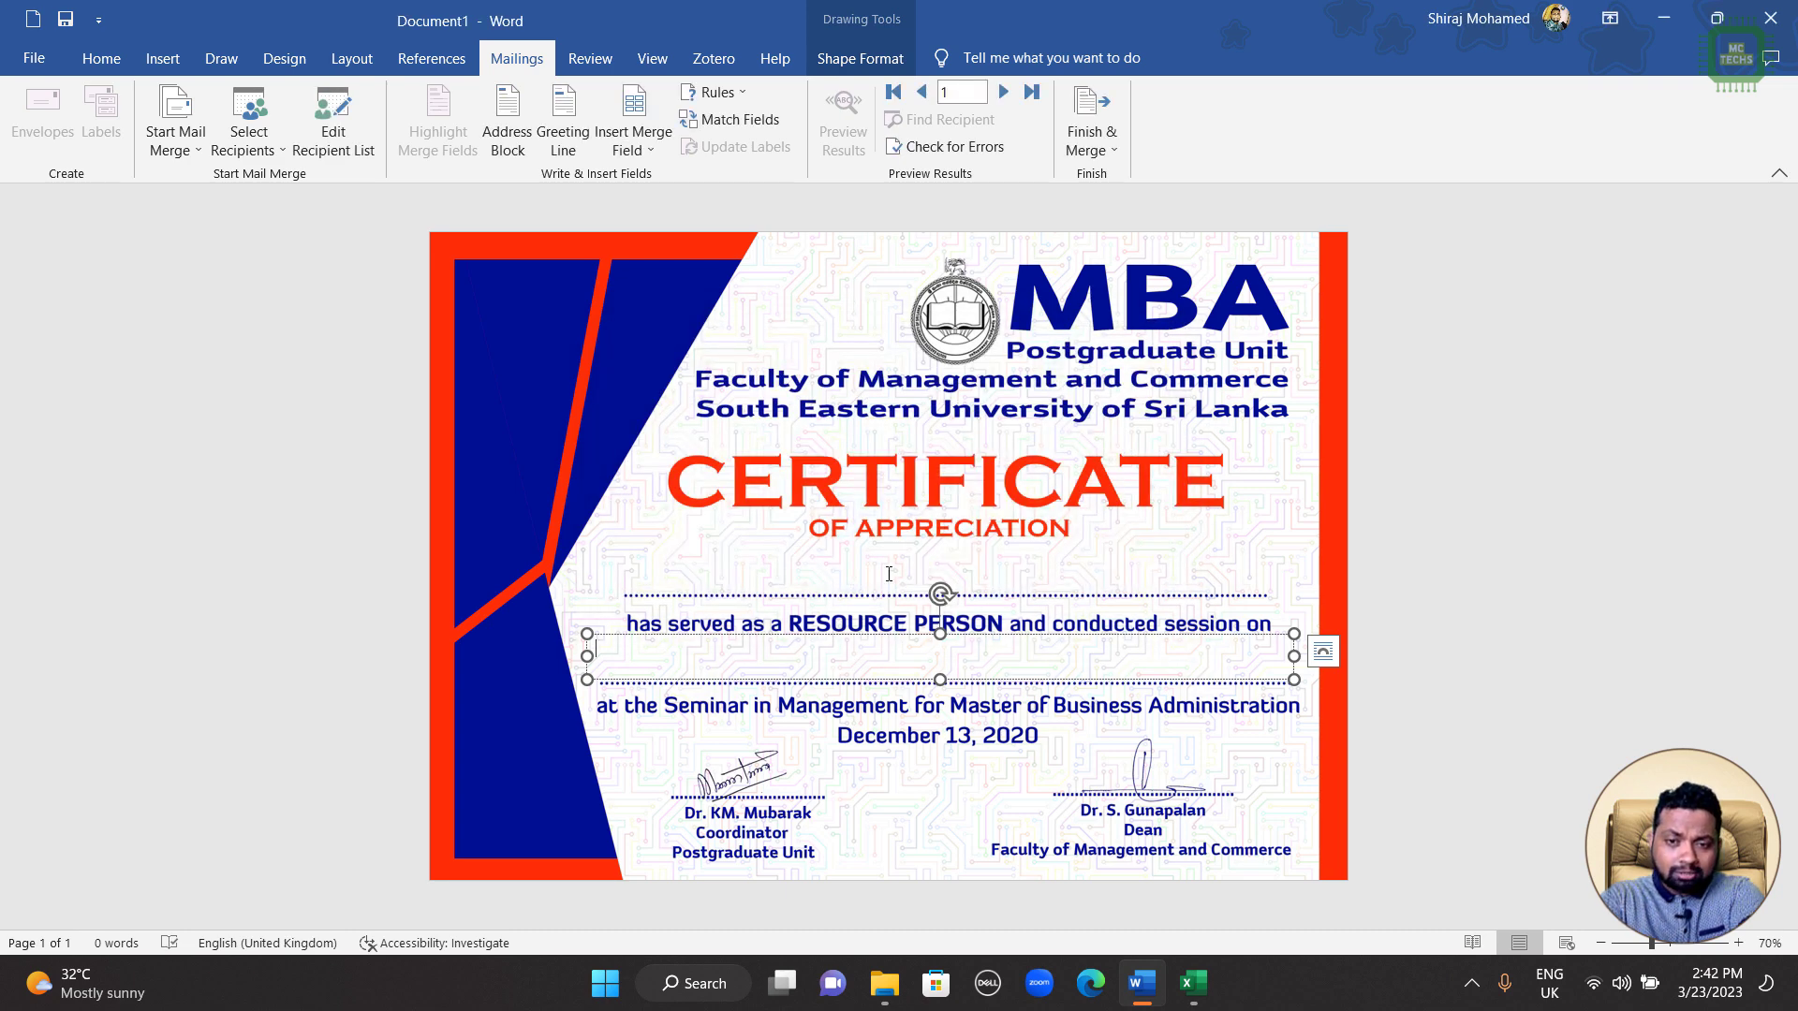
{"action": "left_click", "coordinate": [889, 574]}
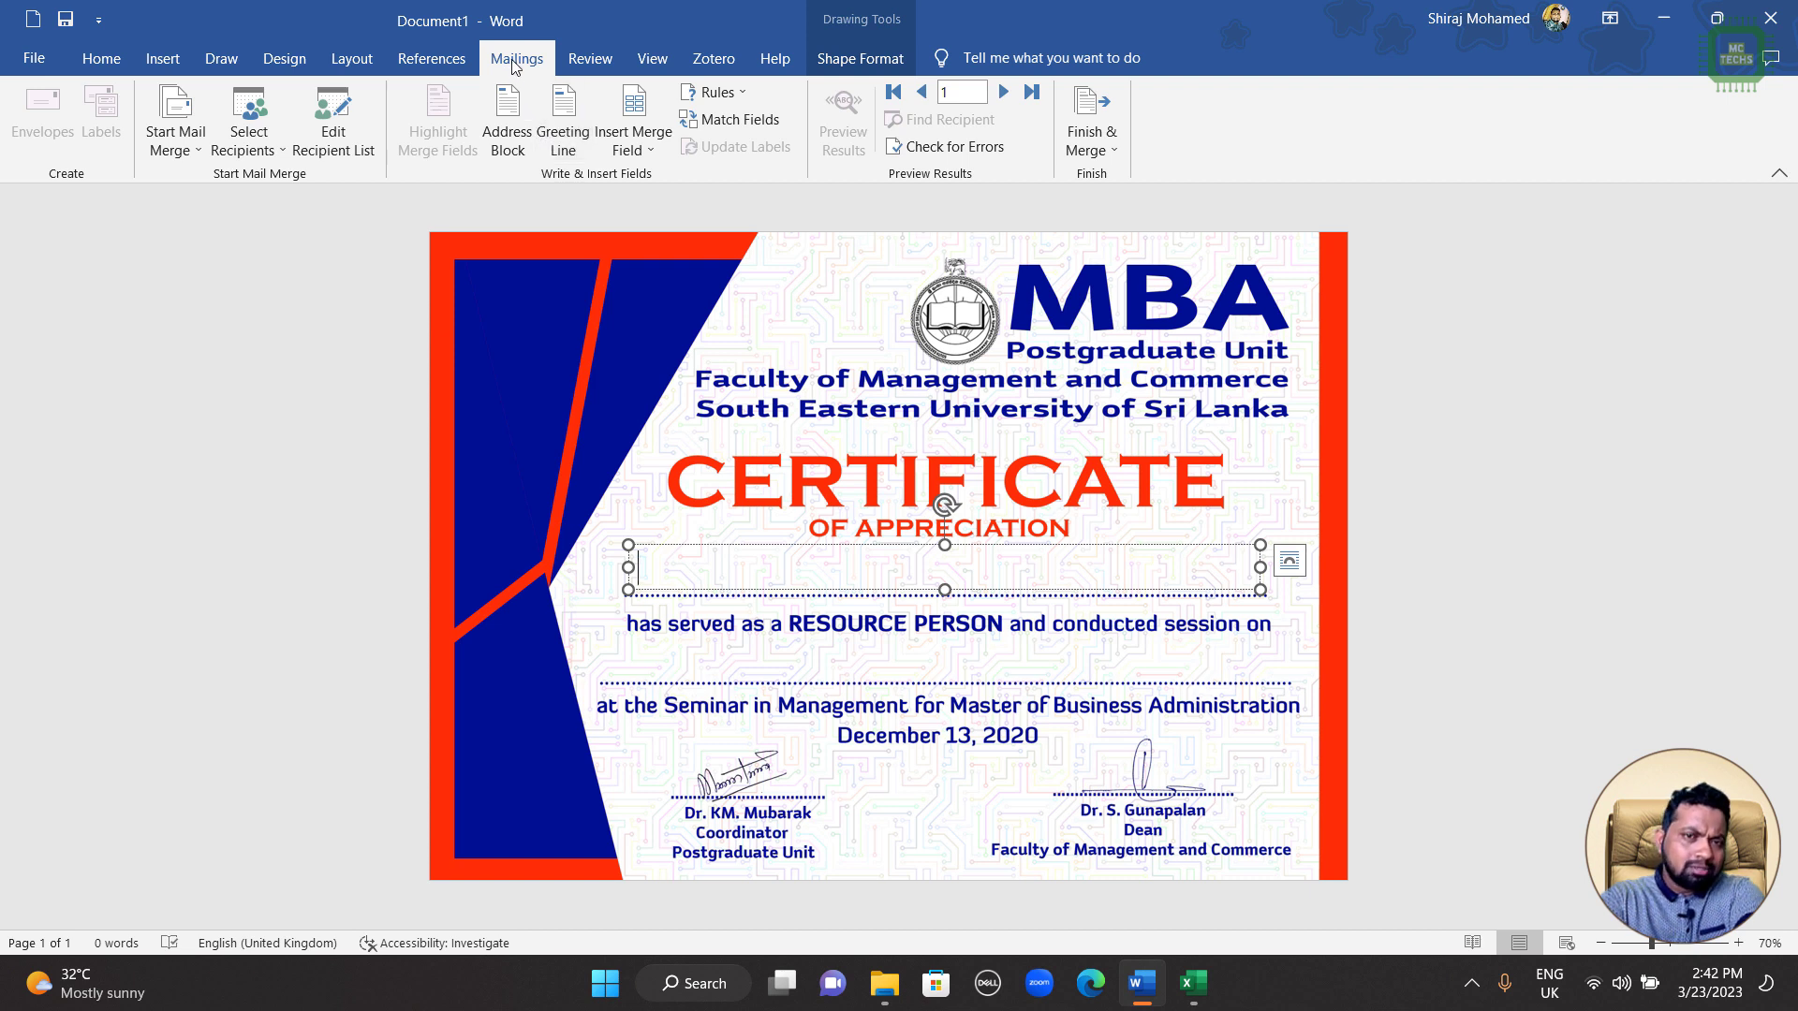
{"action": "left_click", "coordinate": [643, 149]}
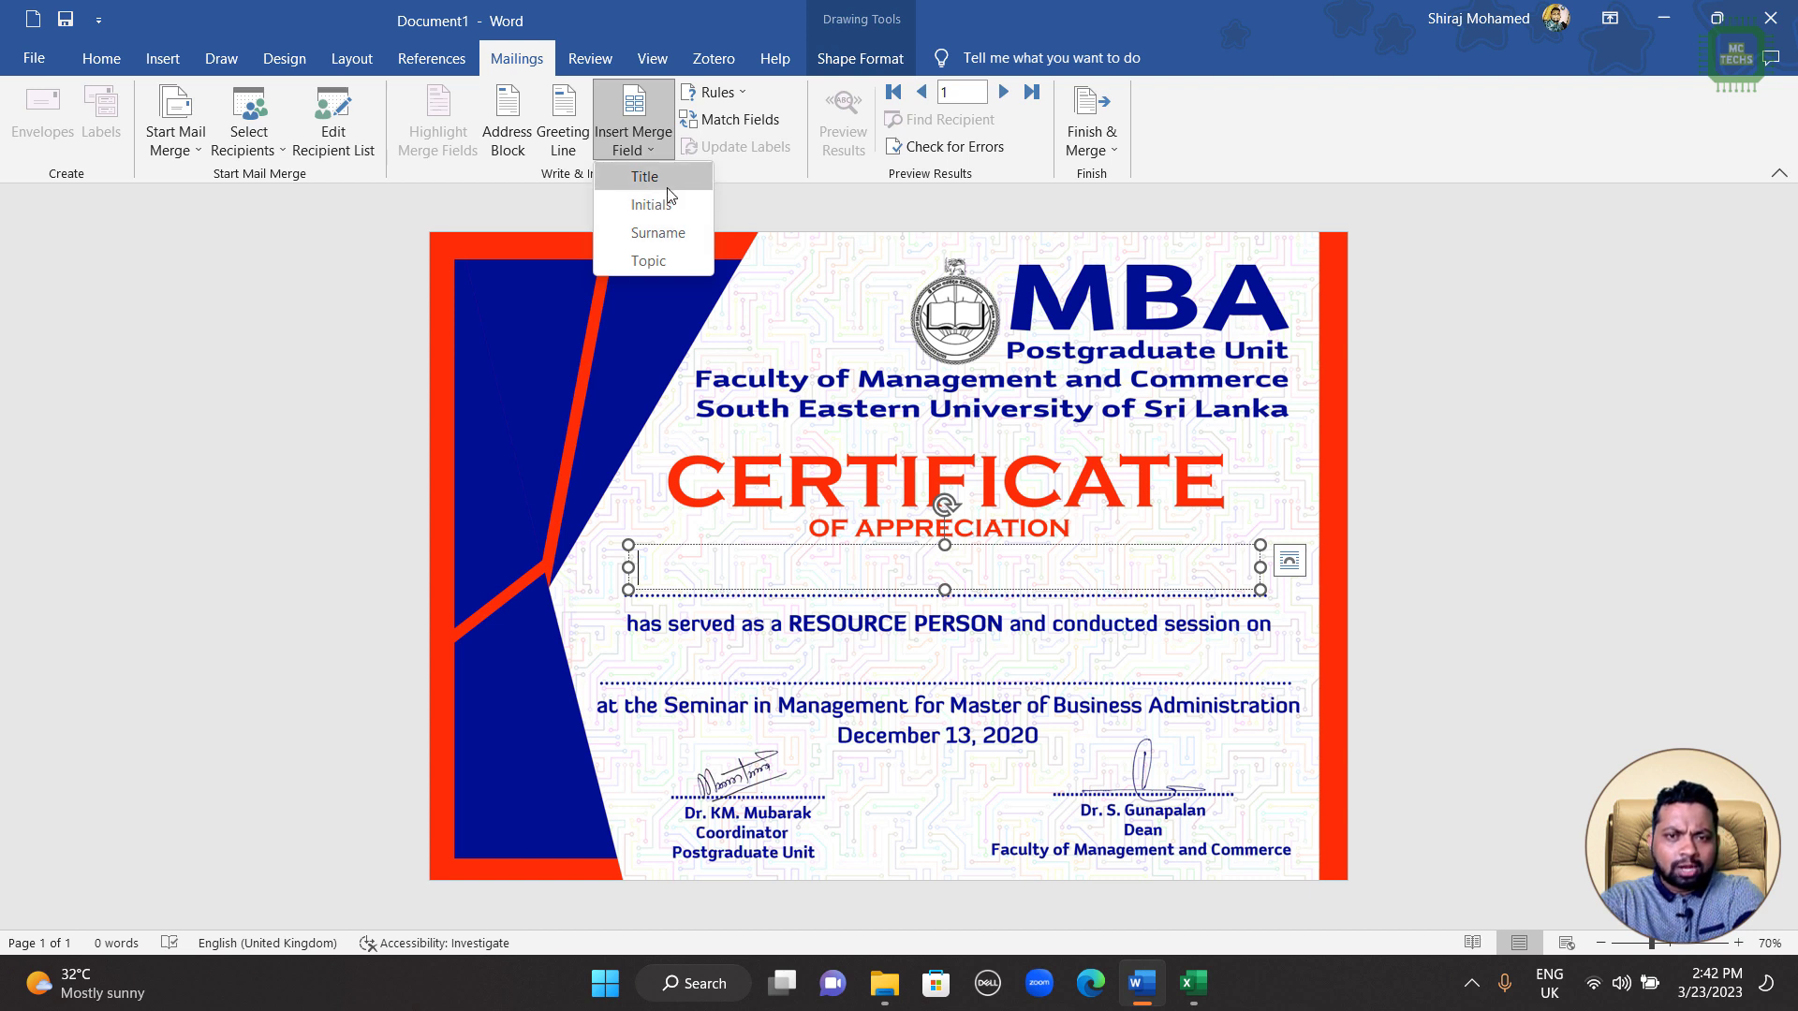
{"action": "left_click", "coordinate": [666, 182]}
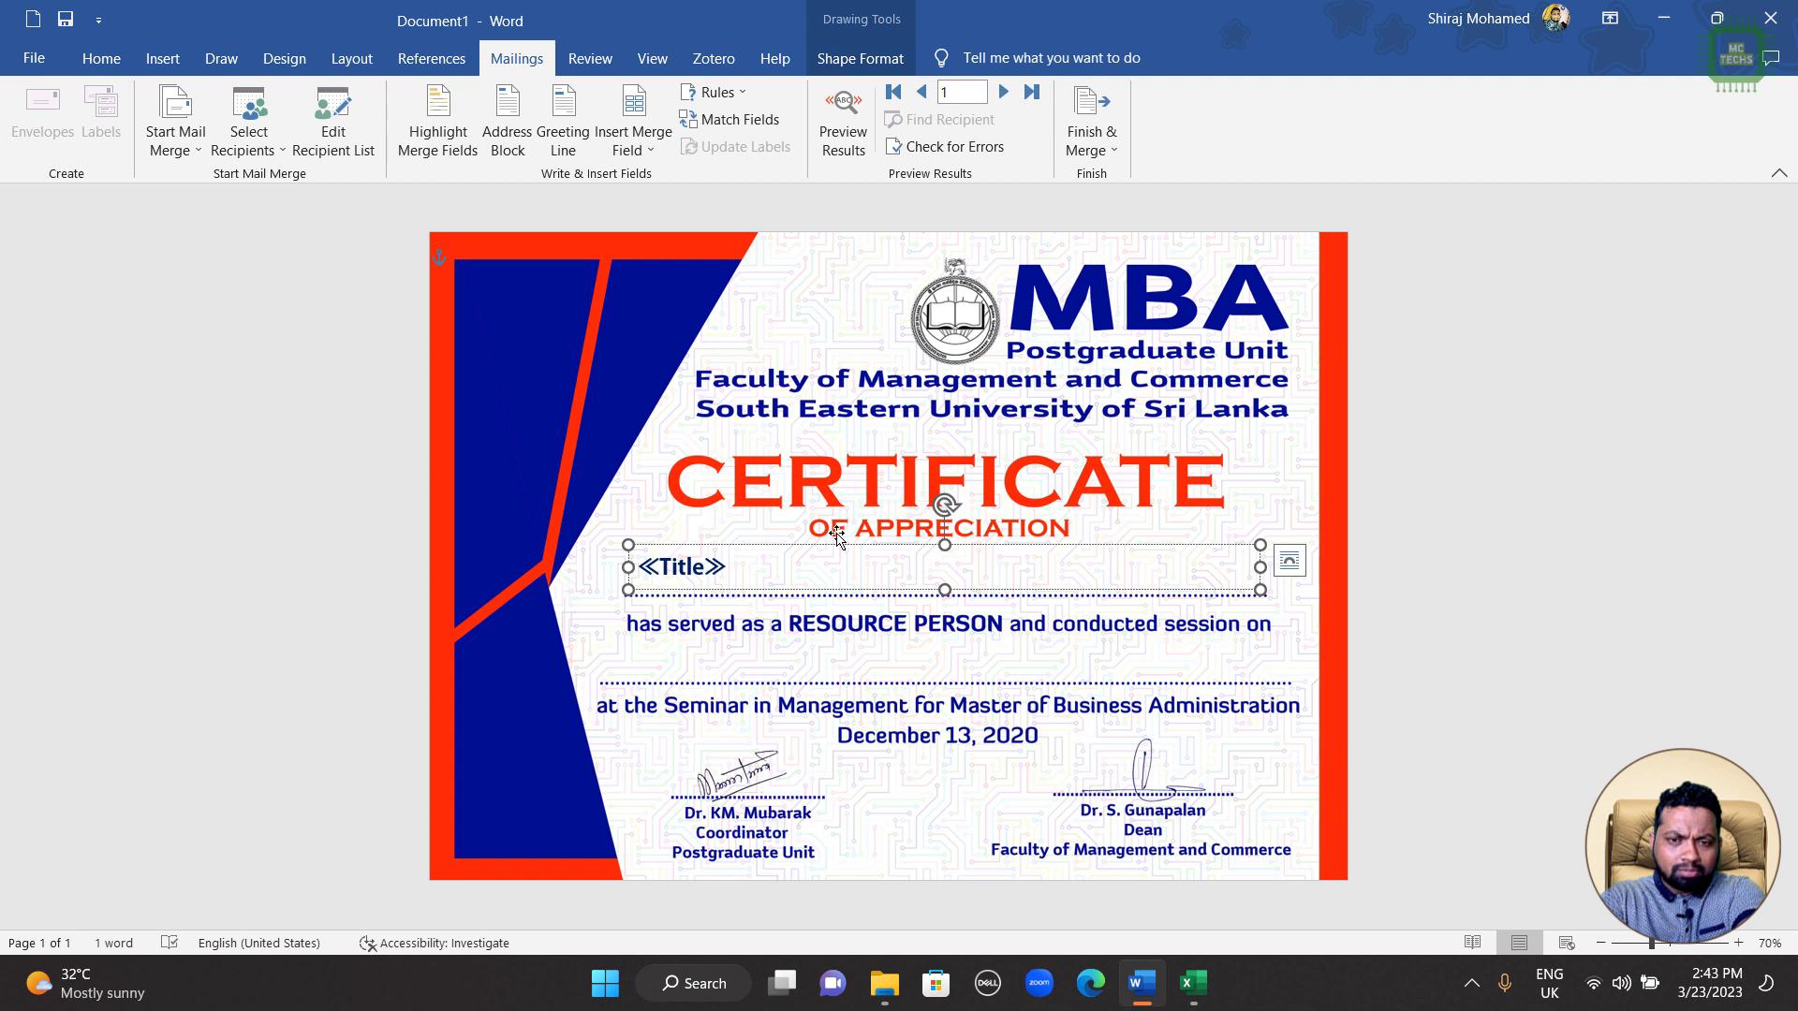
{"action": "left_click", "coordinate": [646, 150]}
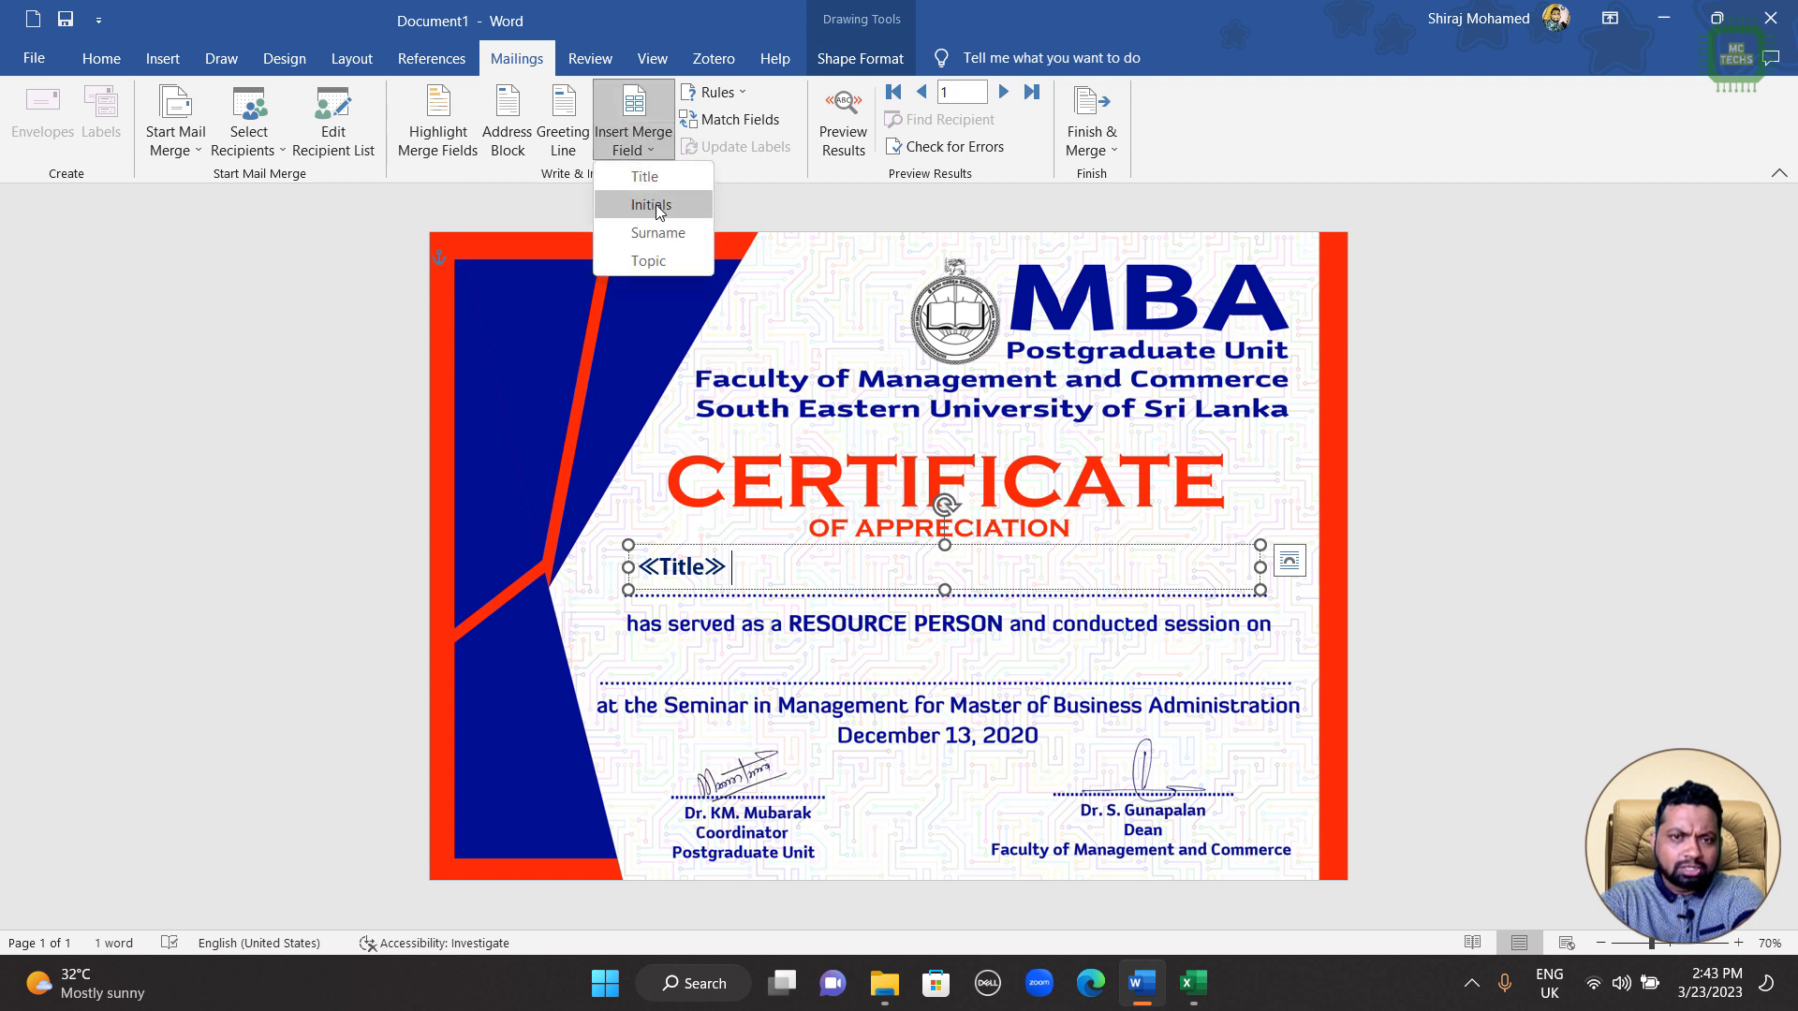
{"action": "left_click", "coordinate": [656, 204]}
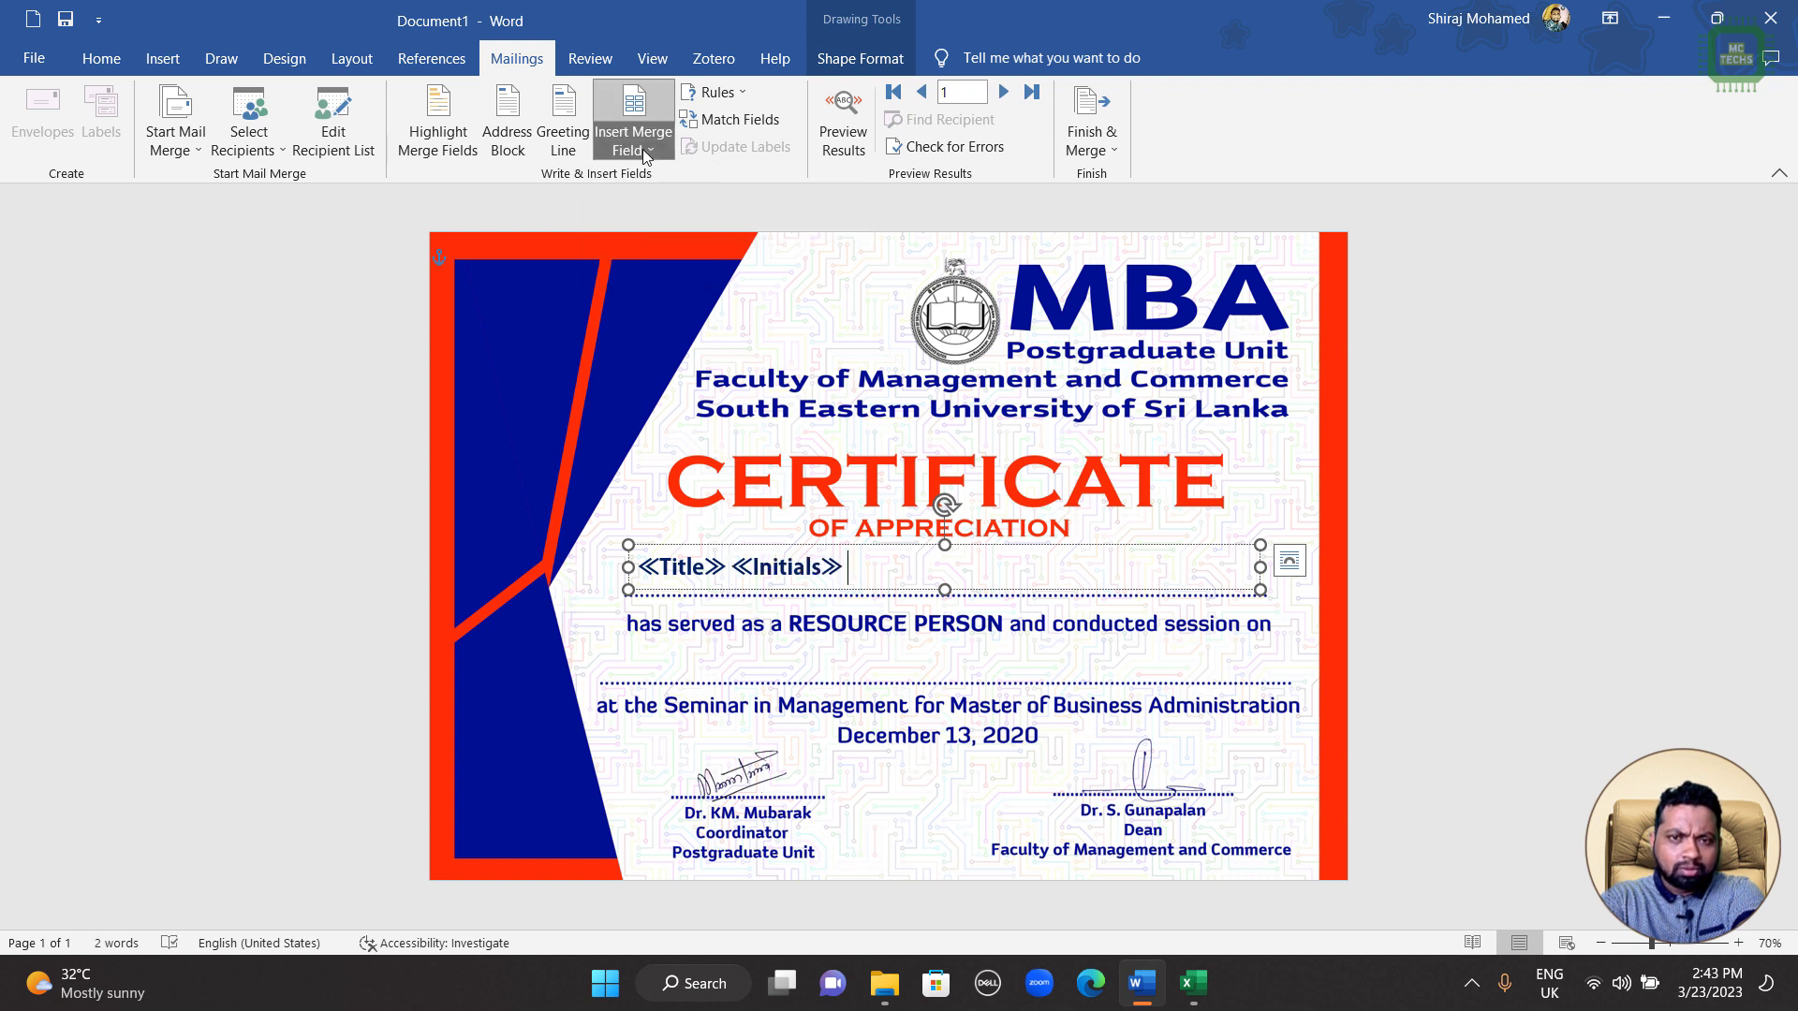
{"action": "left_click", "coordinate": [634, 145]}
{"action": "left_click", "coordinate": [668, 234]}
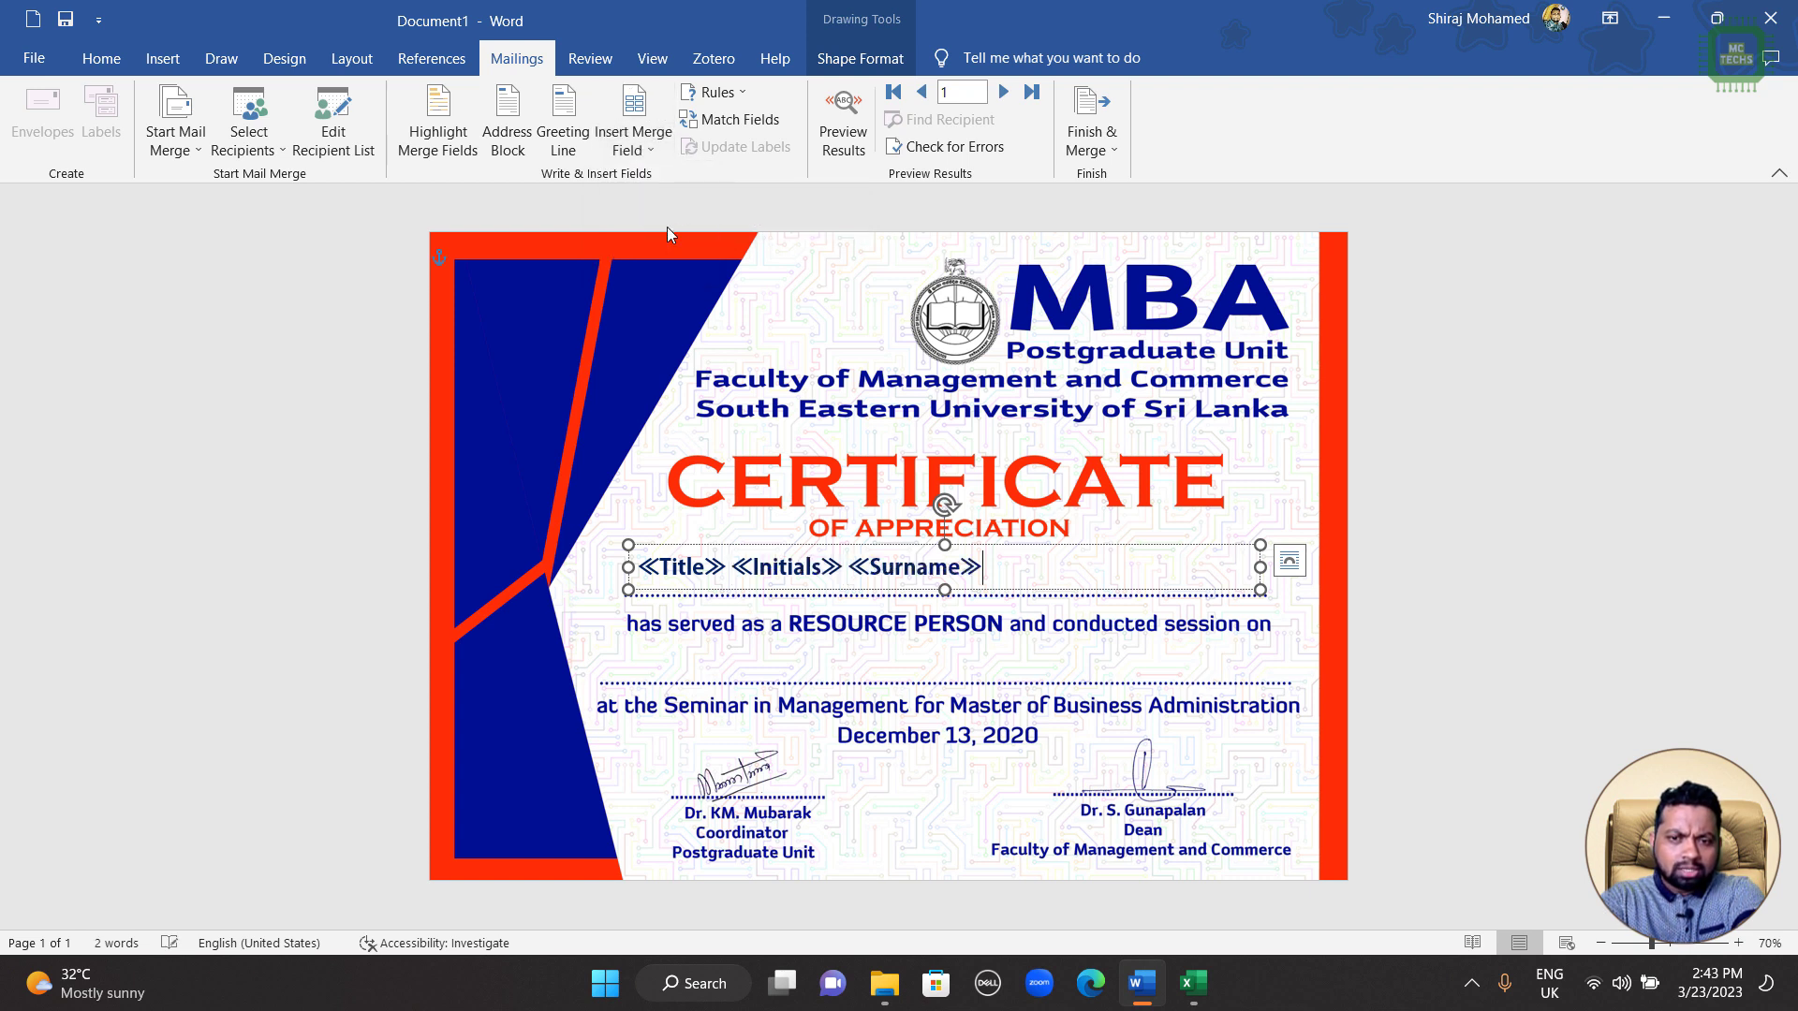
Step: Center the merge fields in the name text box
{"action": "left_click", "coordinate": [1067, 547]}
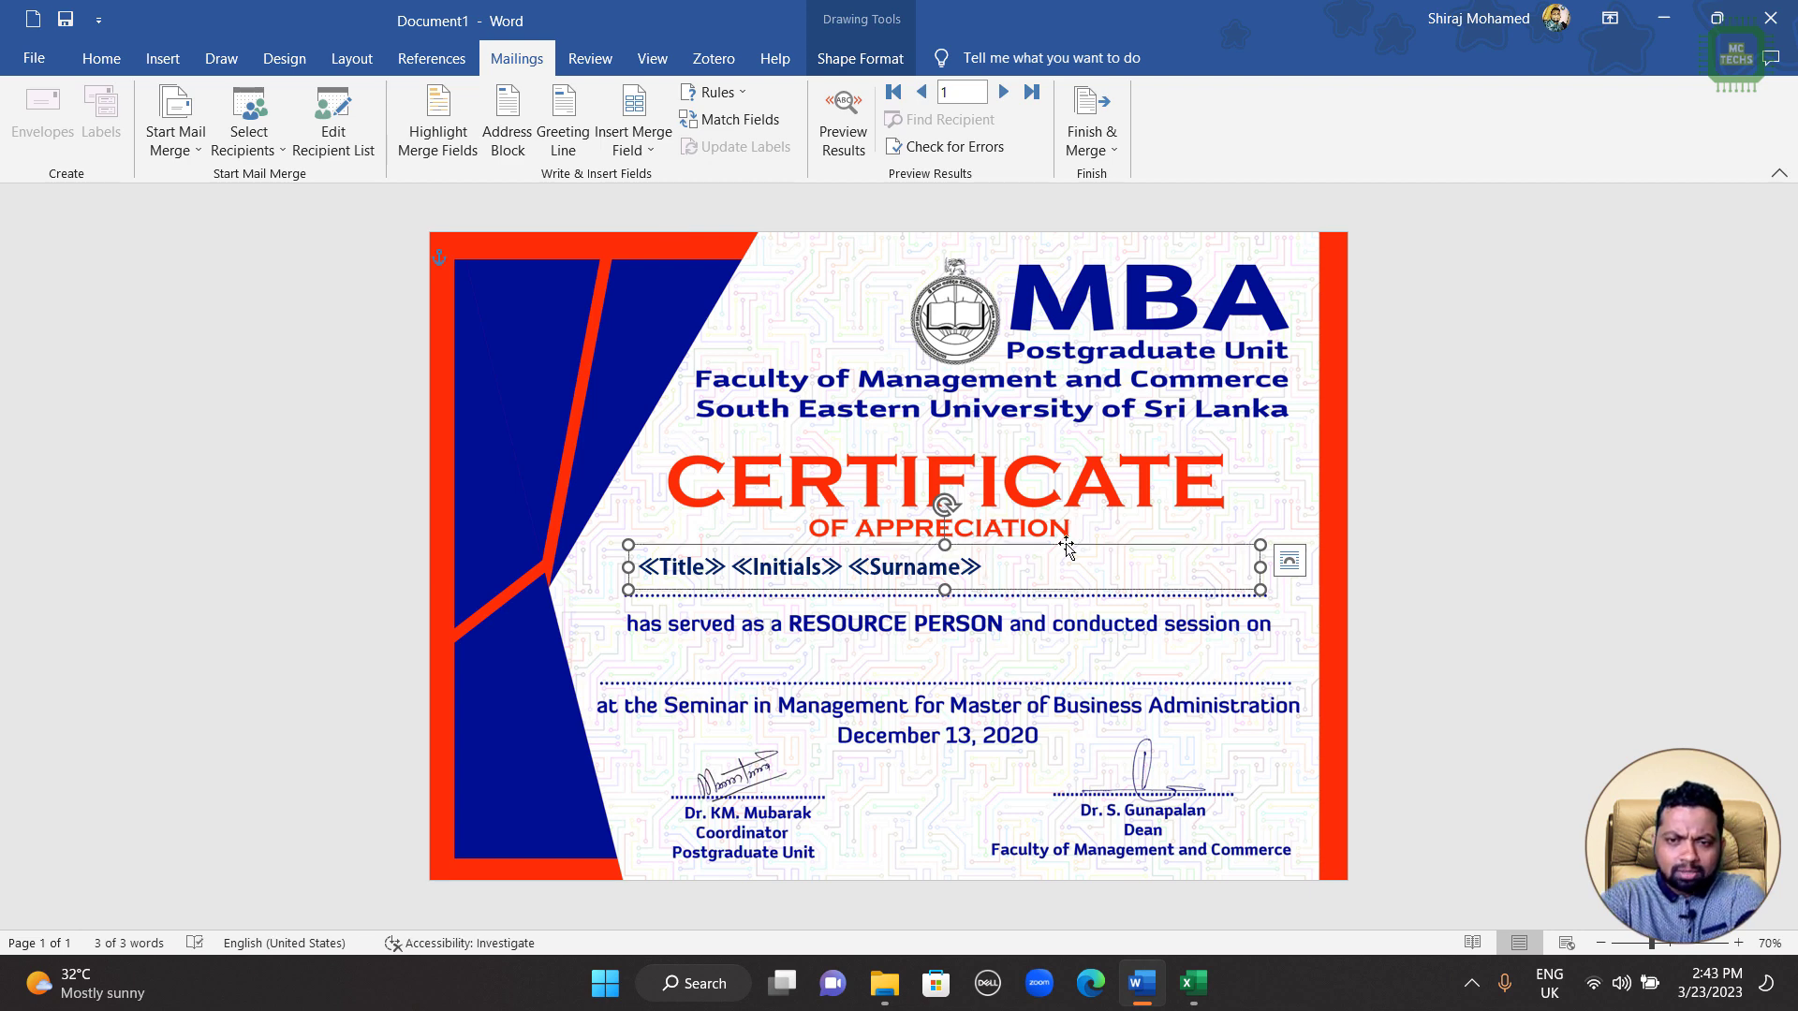
{"action": "left_click", "coordinate": [101, 58]}
{"action": "left_click", "coordinate": [588, 139]}
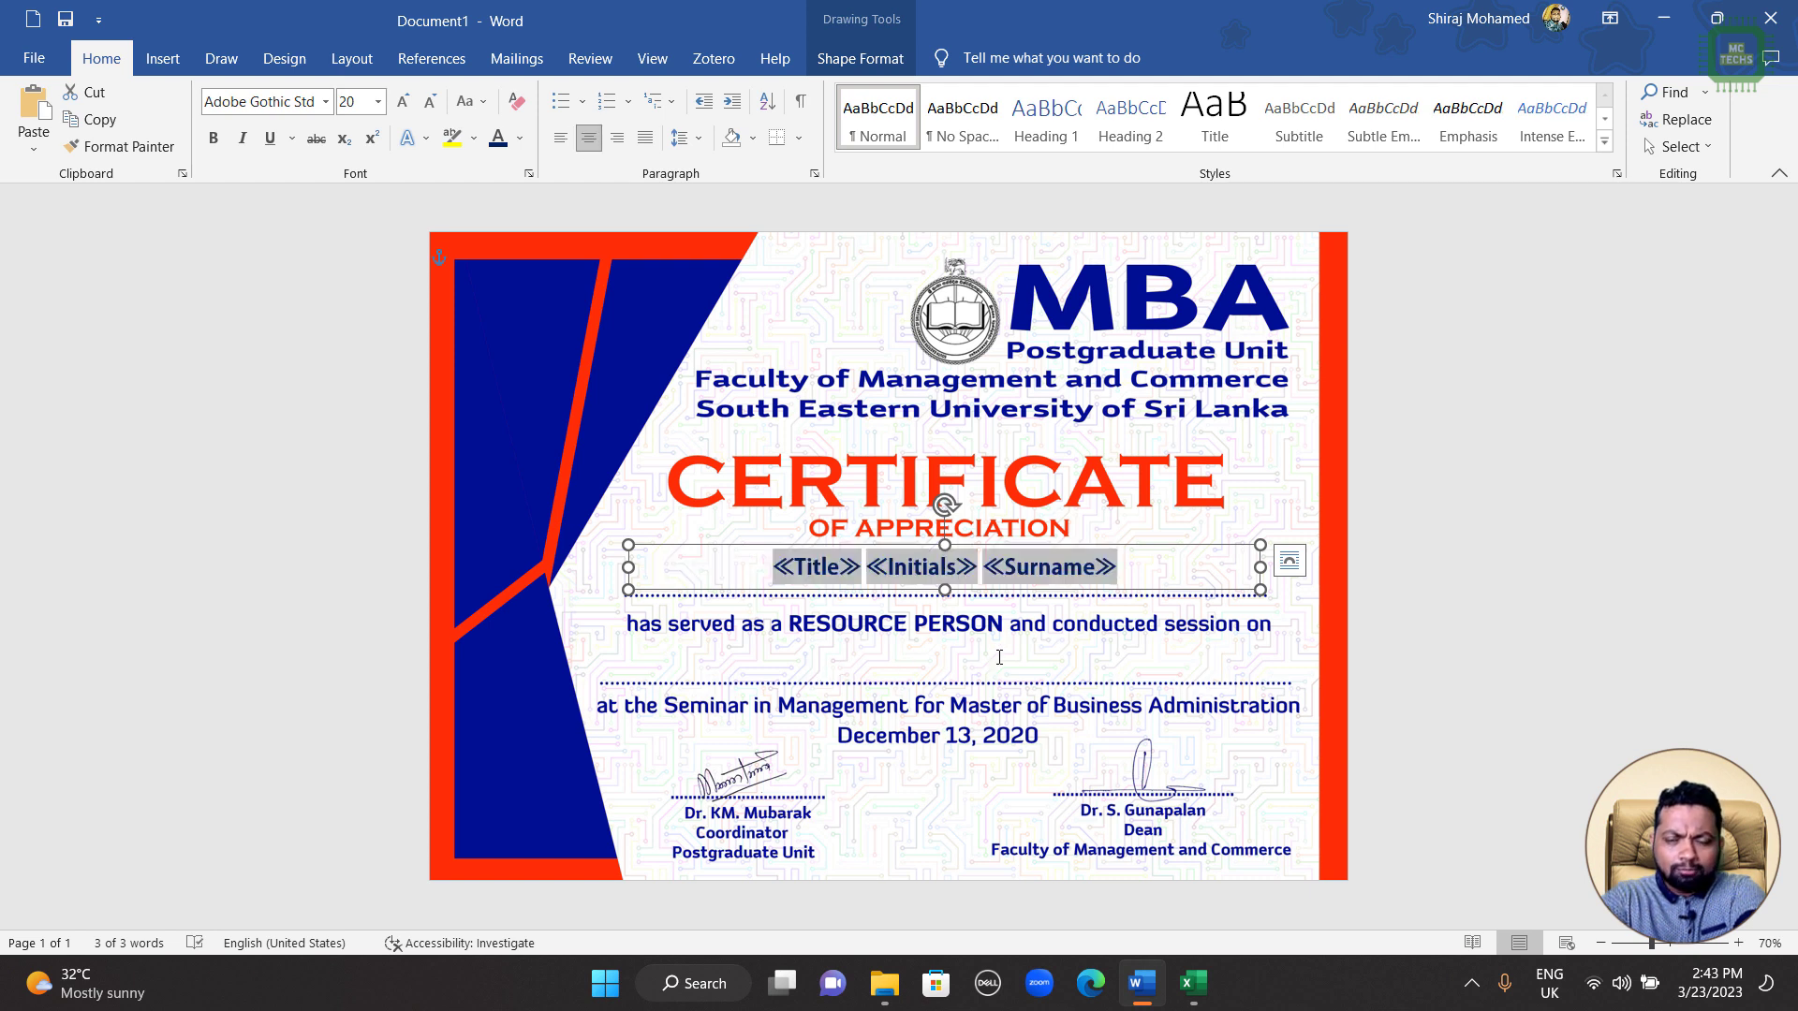
{"action": "left_click", "coordinate": [999, 657]}
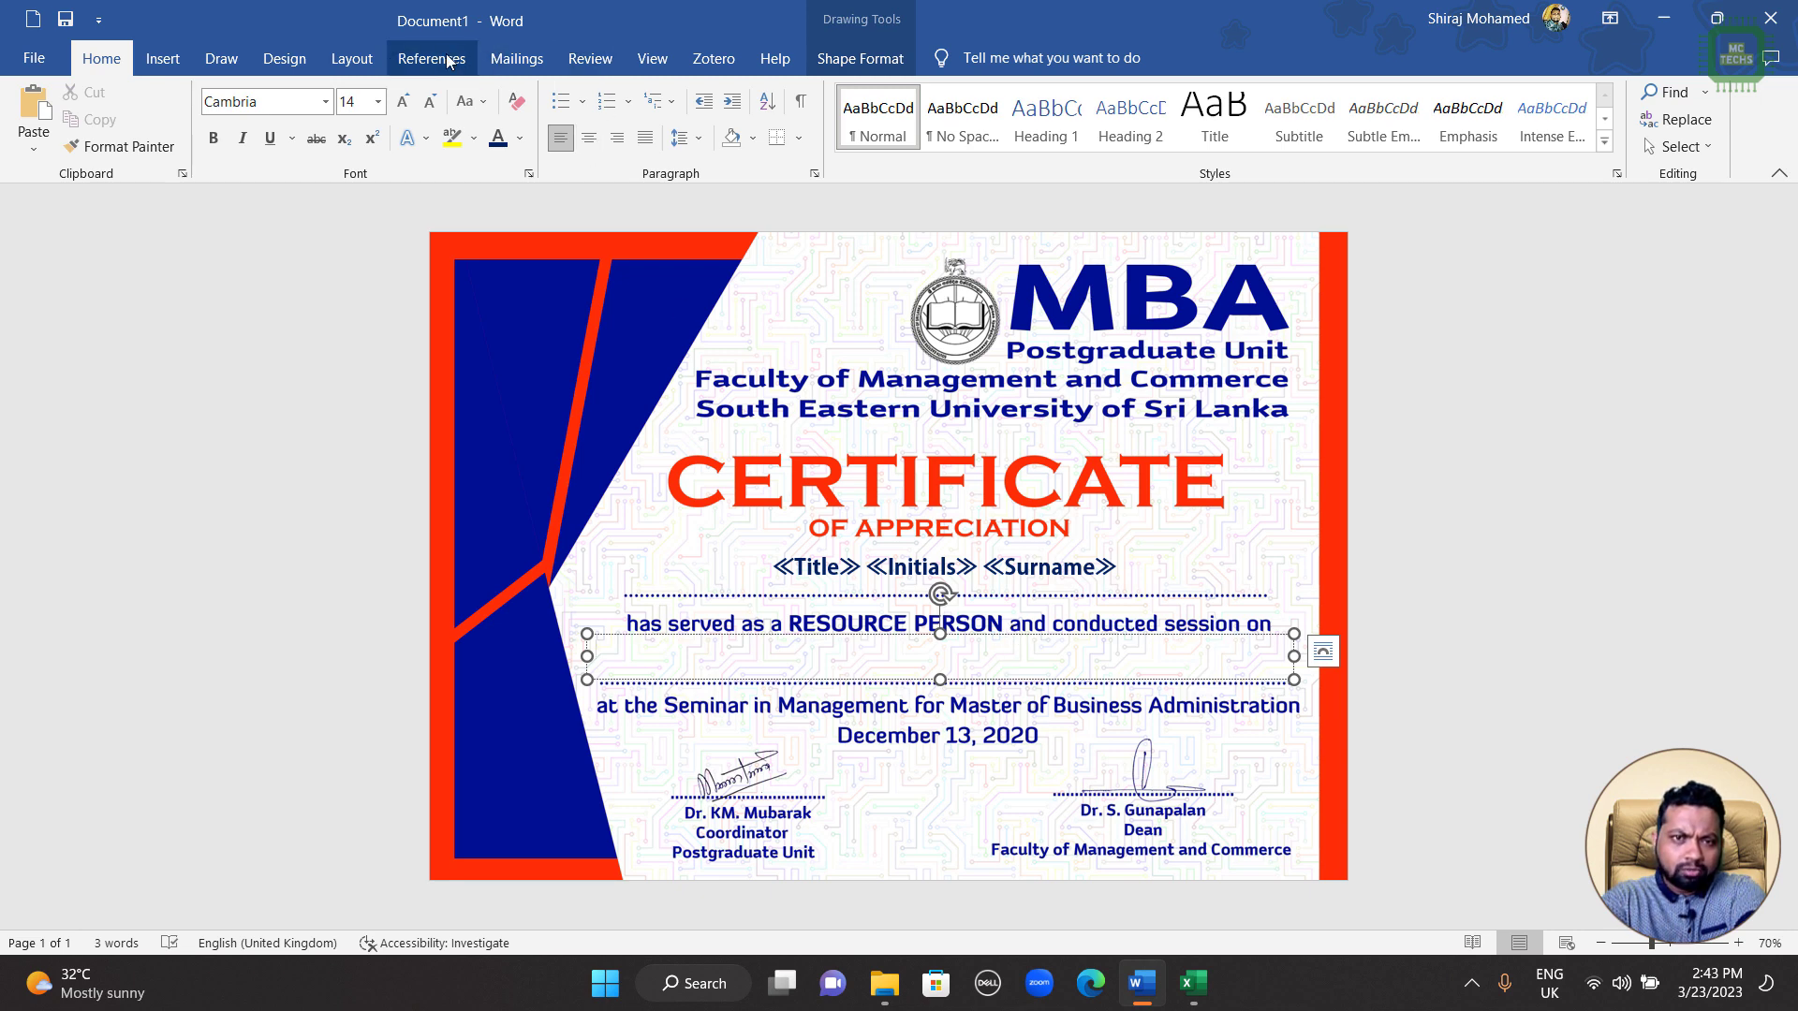
Step: Insert the Topic merge field on the line below 'has served as a RESOURCE PERSON' and centre it
{"action": "left_click", "coordinate": [540, 64]}
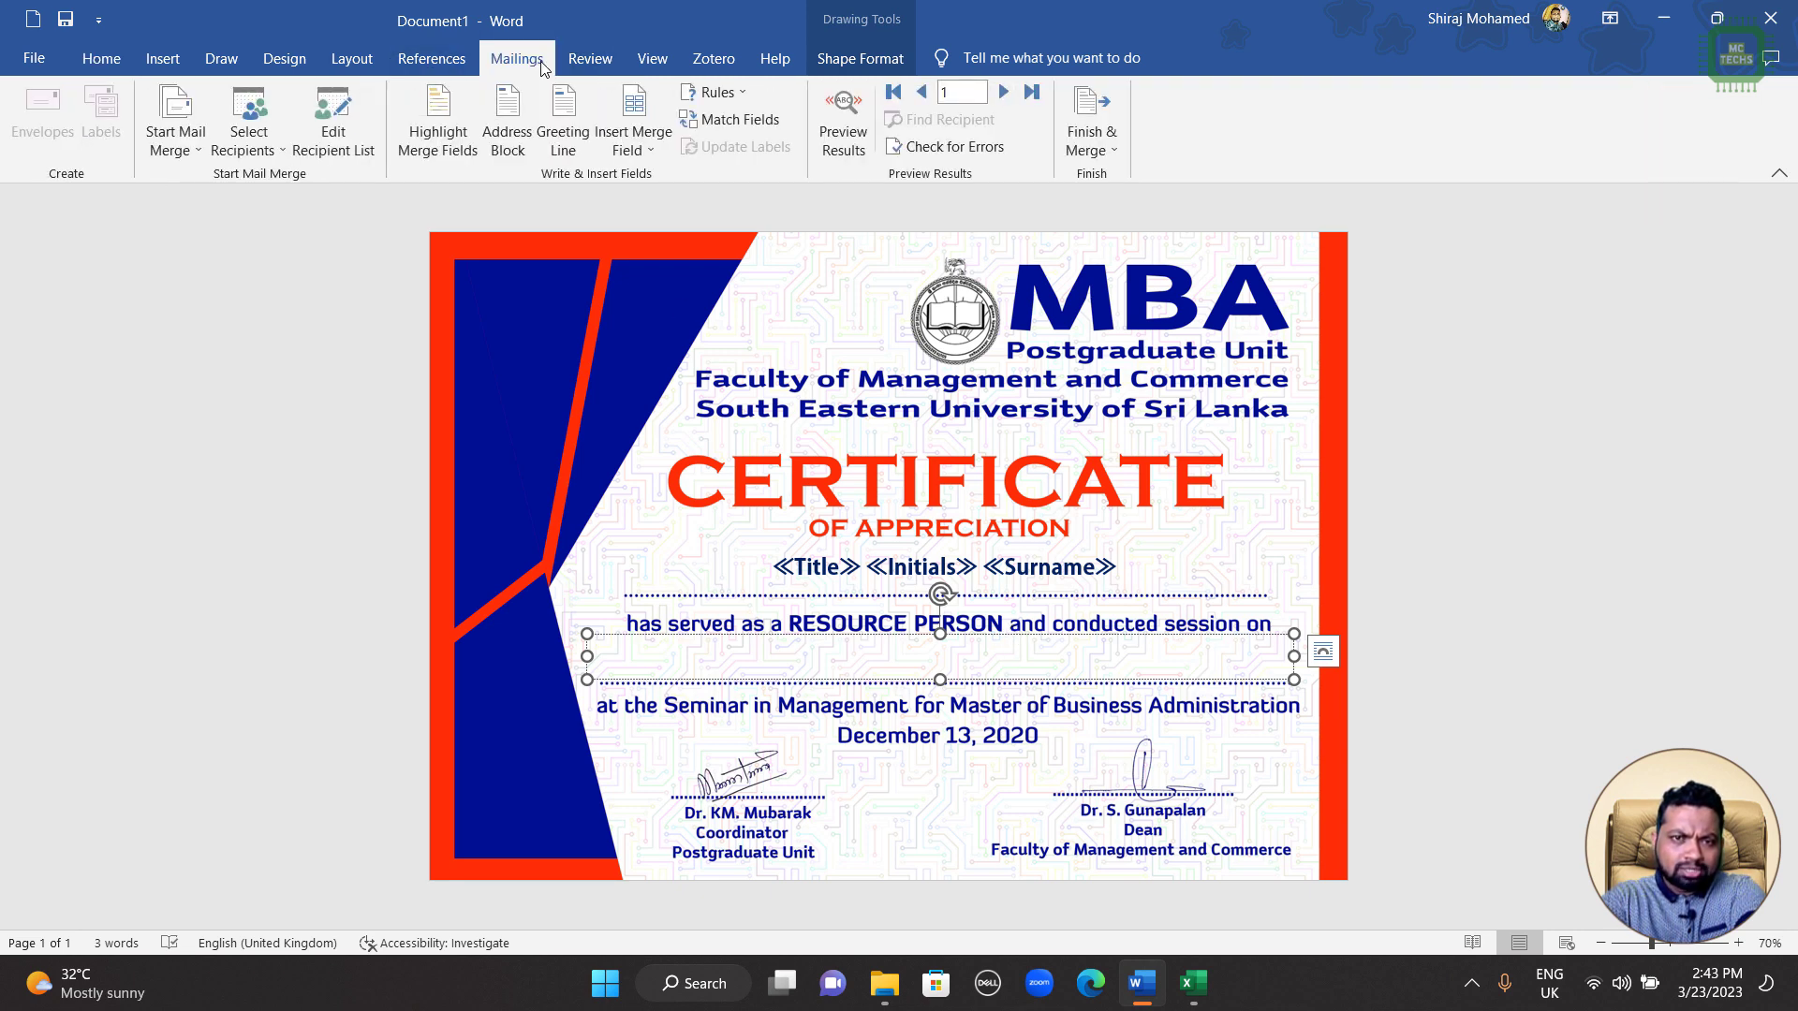
{"action": "left_click", "coordinate": [649, 152]}
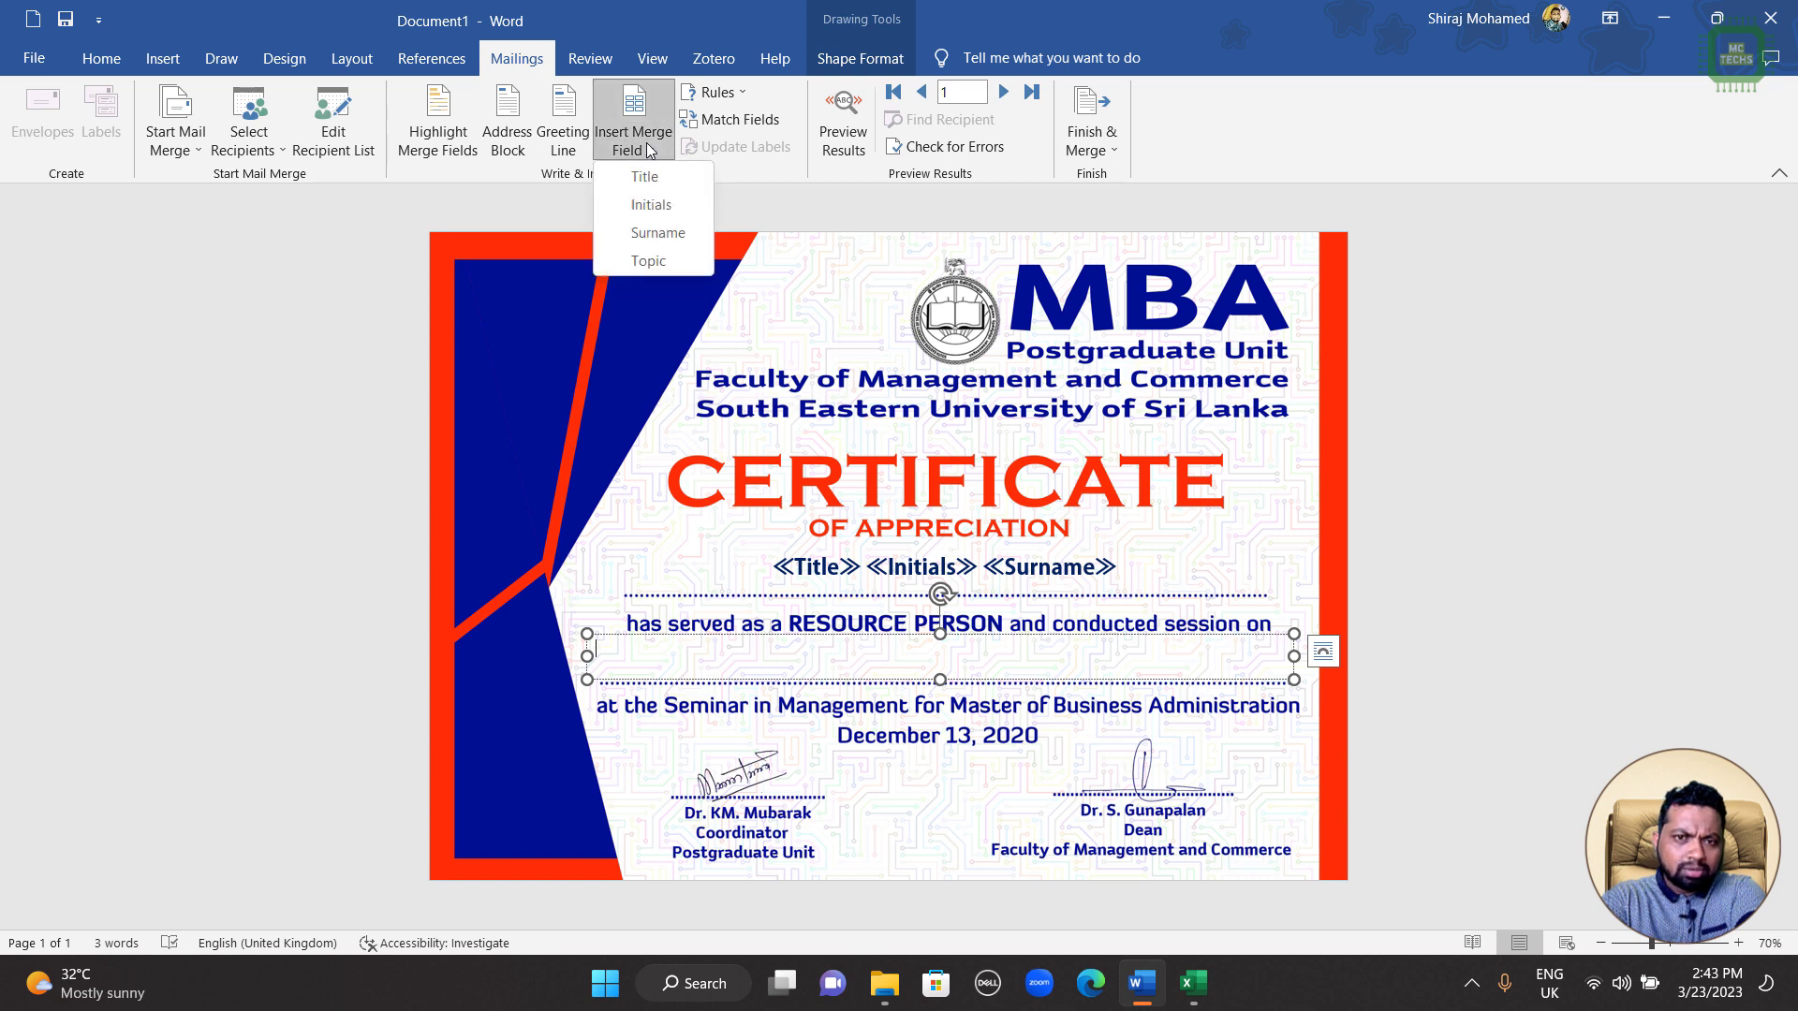
{"action": "left_click", "coordinate": [654, 265]}
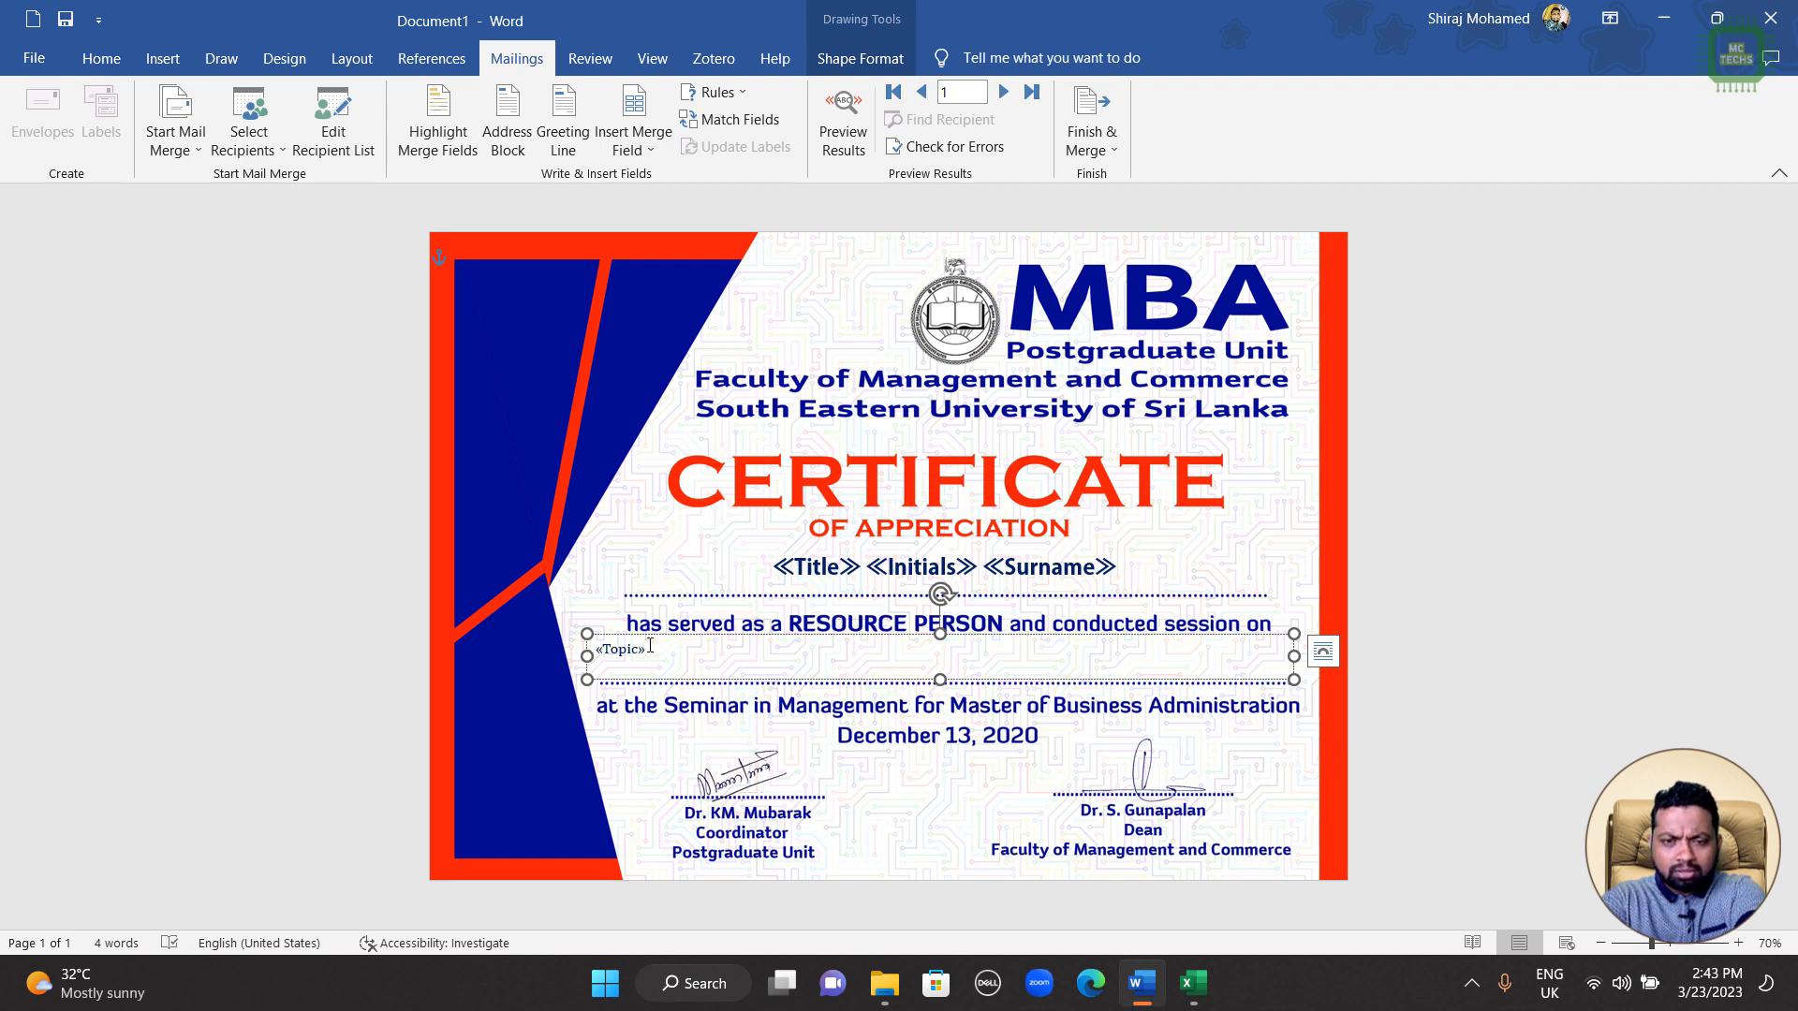
{"action": "left_click", "coordinate": [101, 58]}
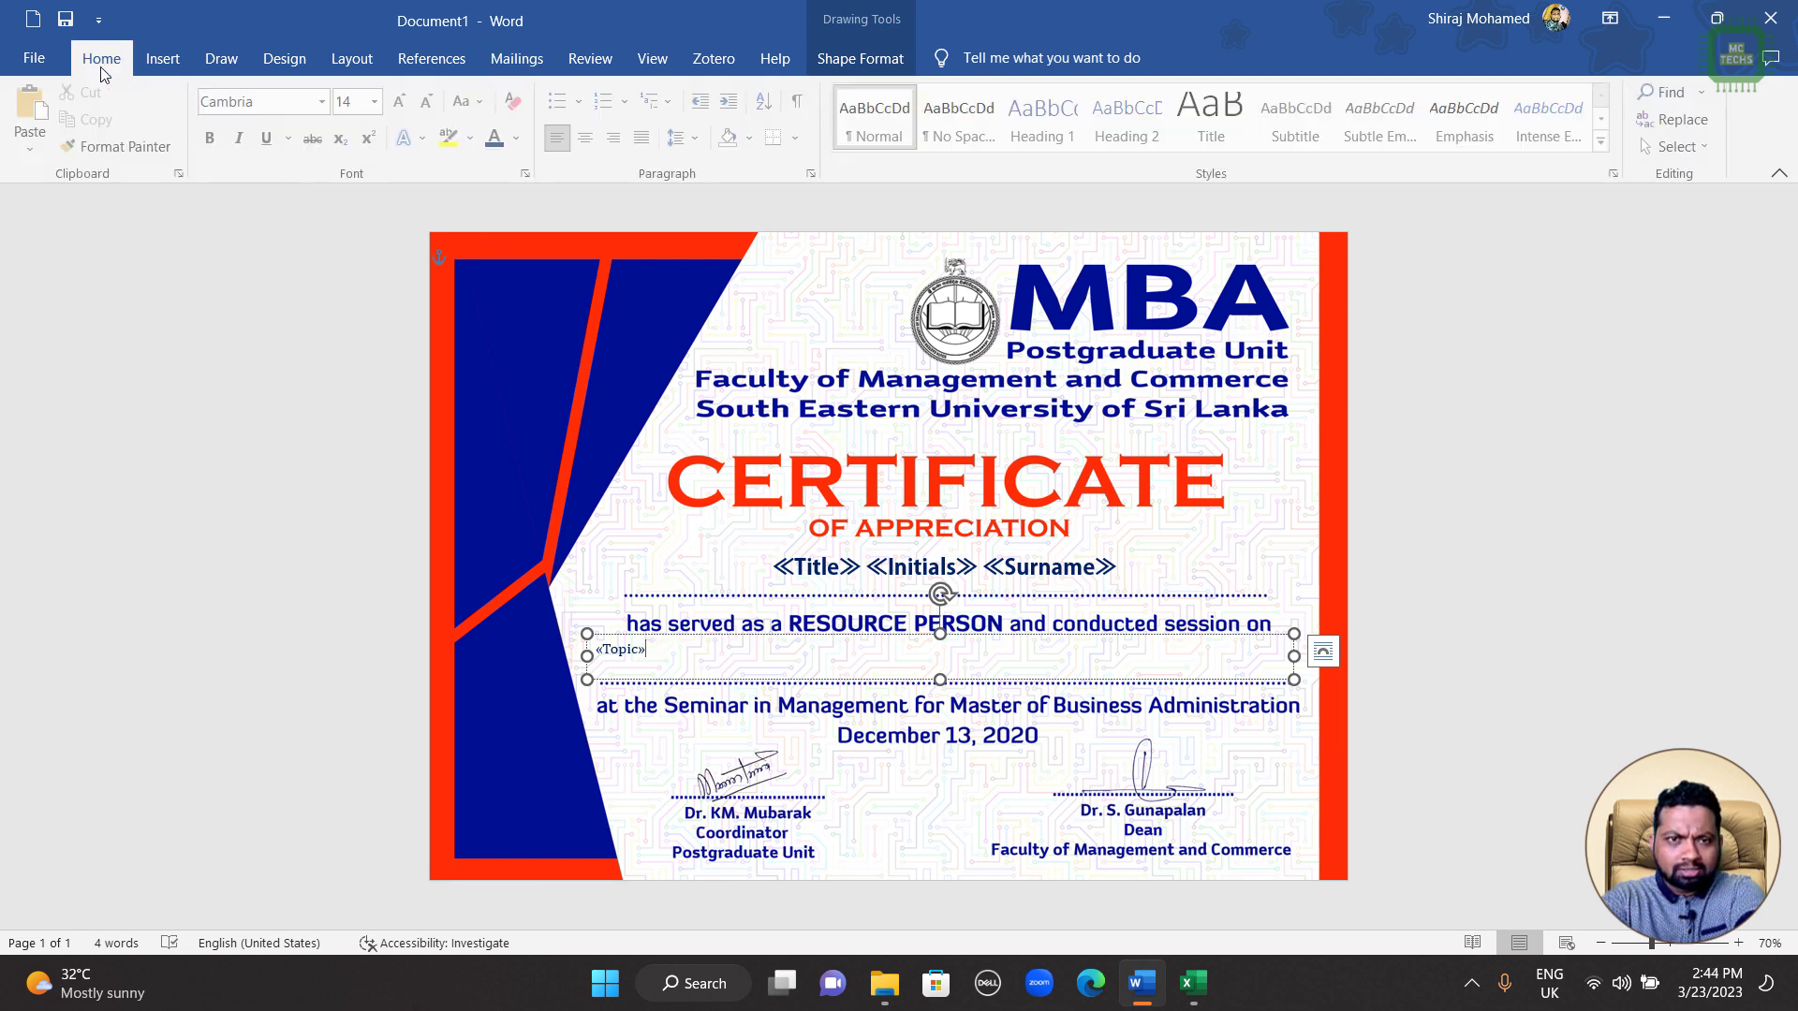
{"action": "left_click", "coordinate": [586, 139]}
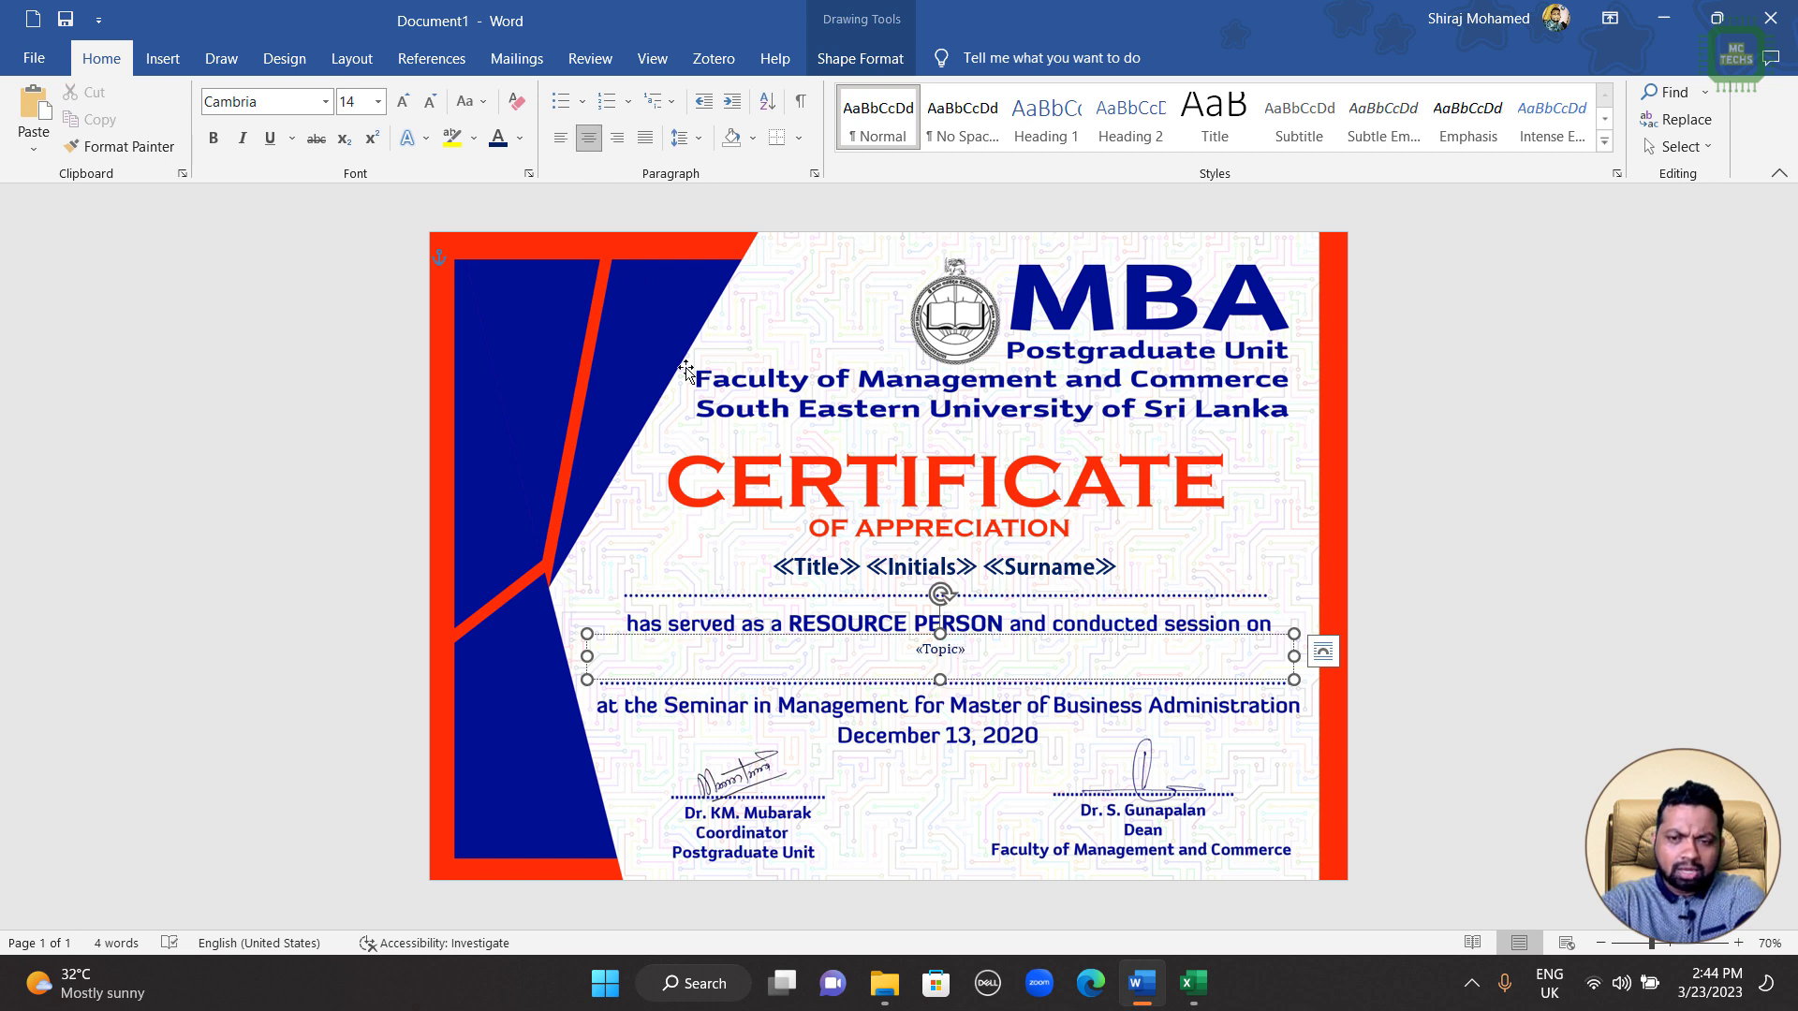
Step: Set the Topic field's font size to 20 using Grow and Shrink Font
{"action": "left_click", "coordinate": [404, 103]}
{"action": "left_click", "coordinate": [404, 103]}
{"action": "left_click", "coordinate": [404, 103]}
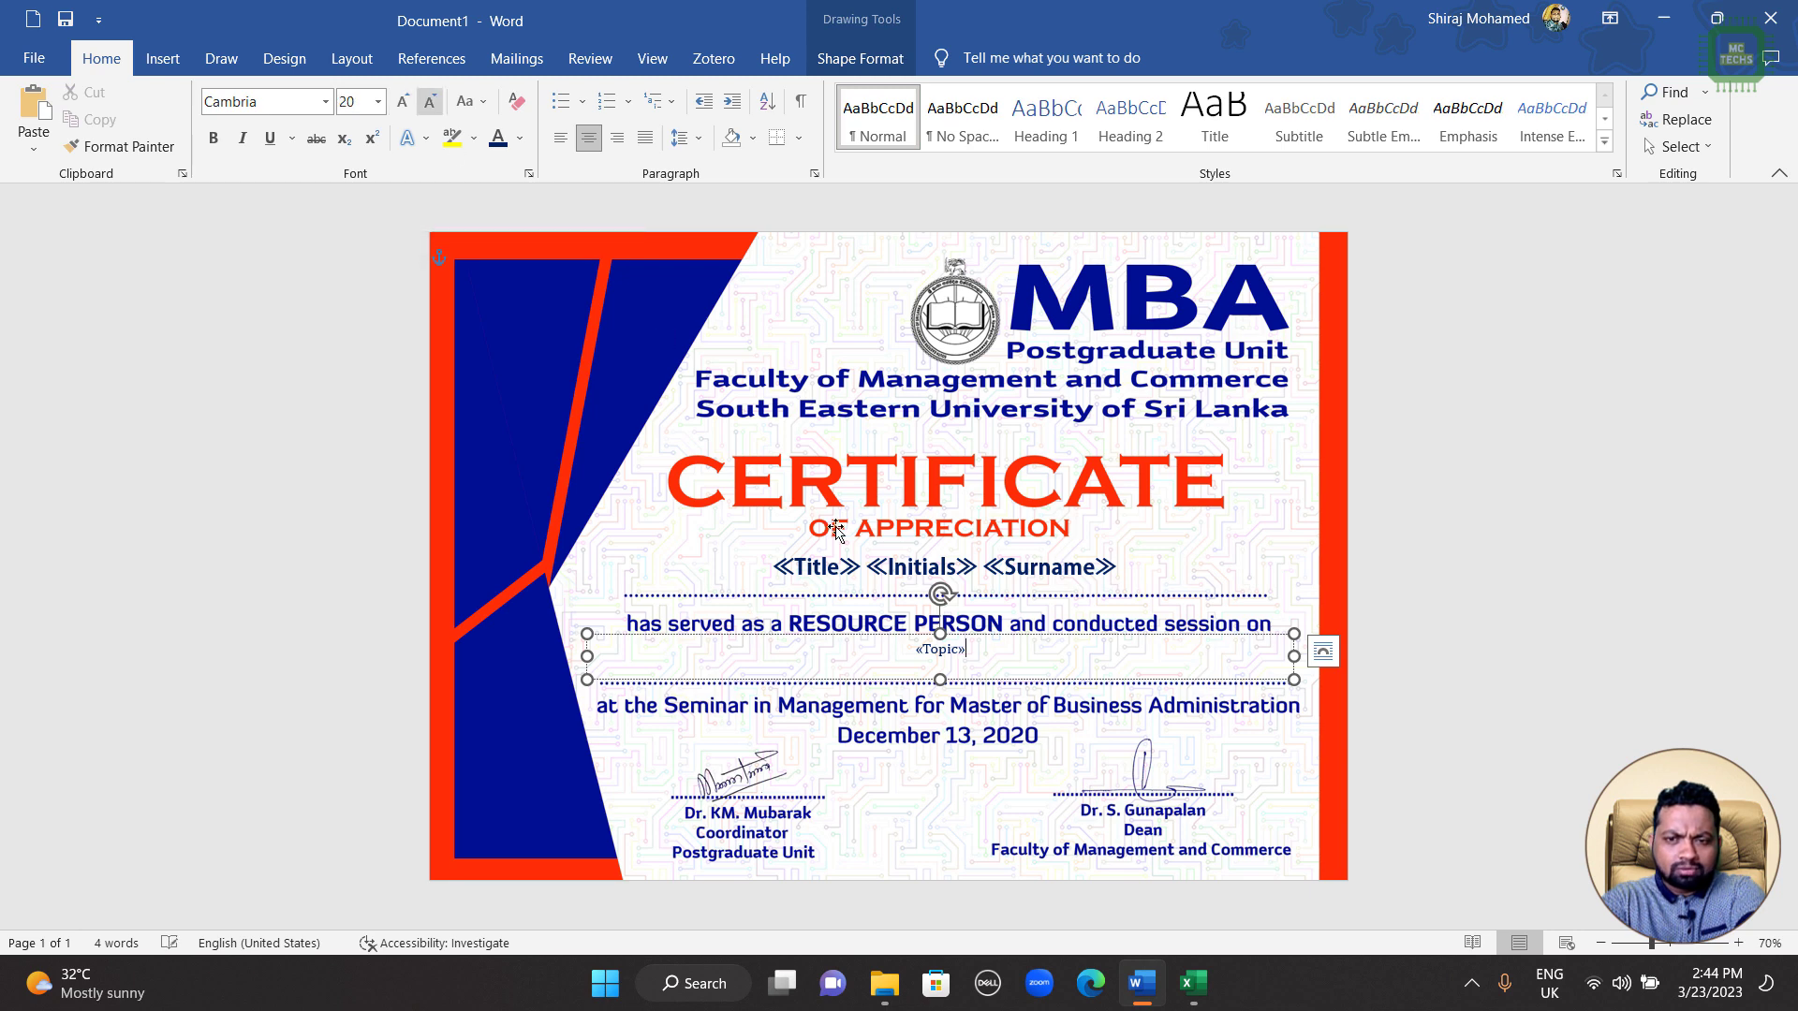
{"action": "triple_click", "coordinate": [831, 651]}
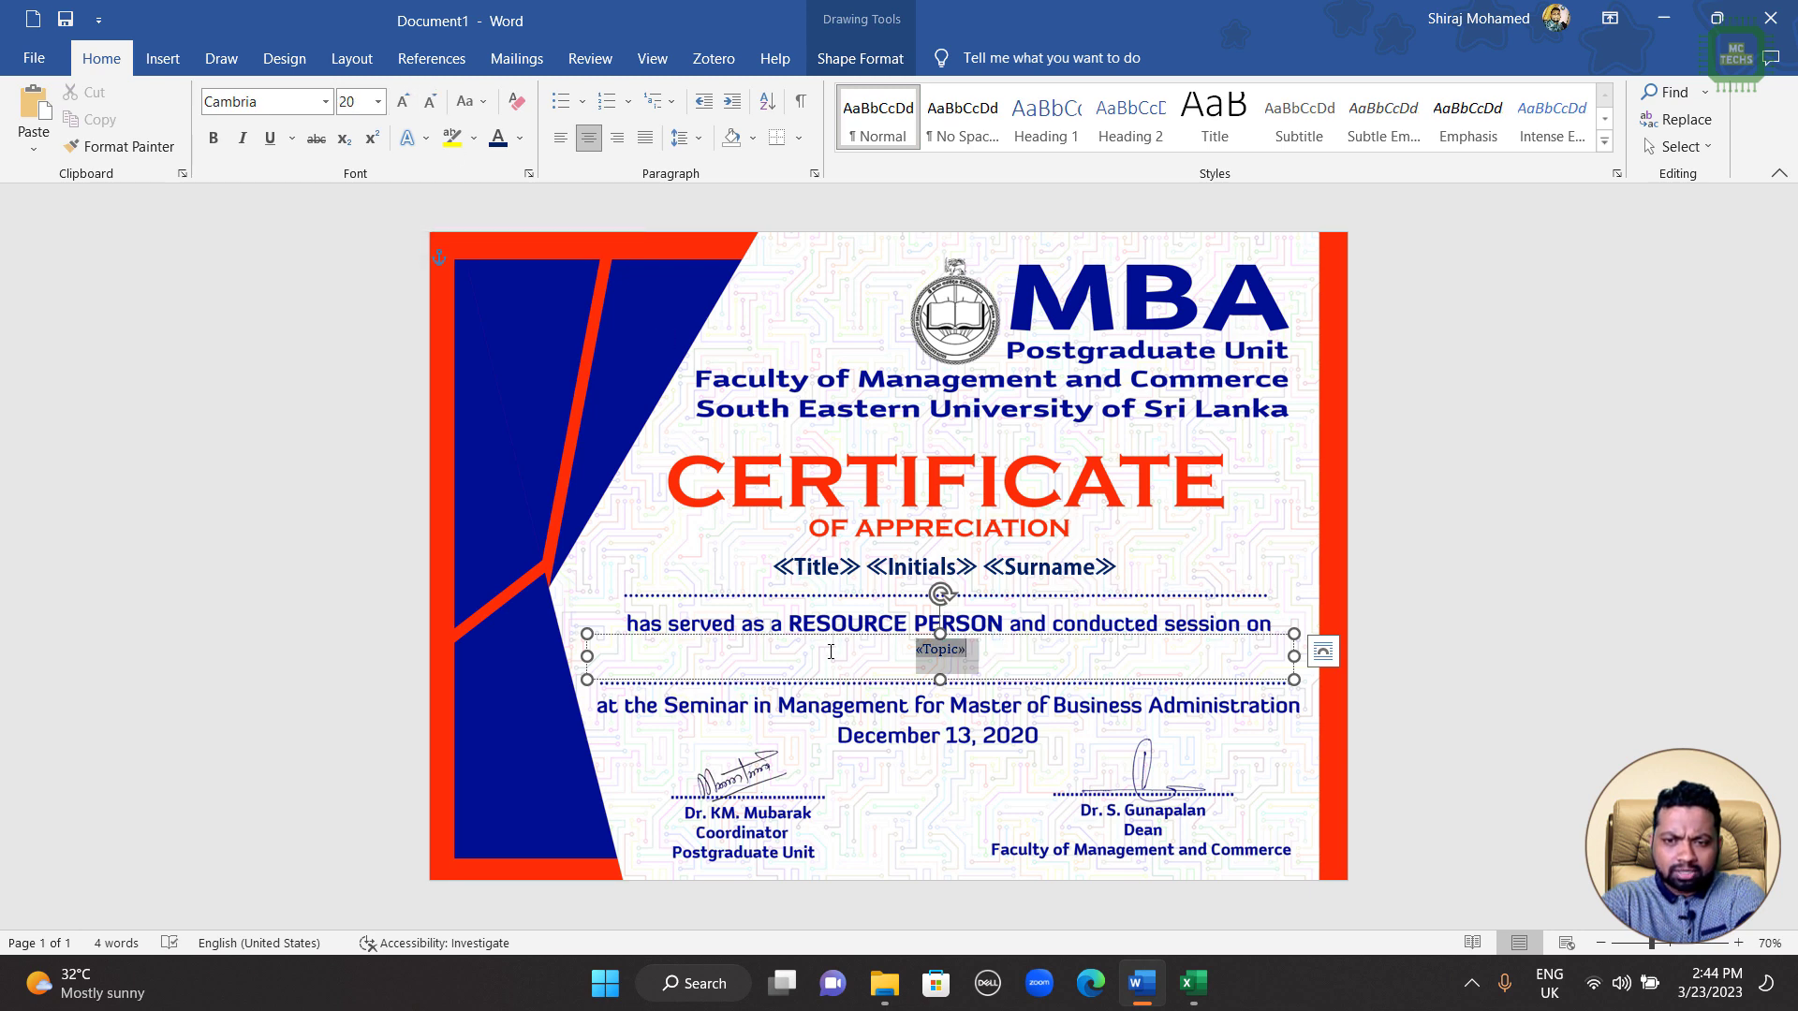
{"action": "left_click", "coordinate": [405, 102]}
{"action": "left_click", "coordinate": [405, 102]}
{"action": "left_click", "coordinate": [405, 102]}
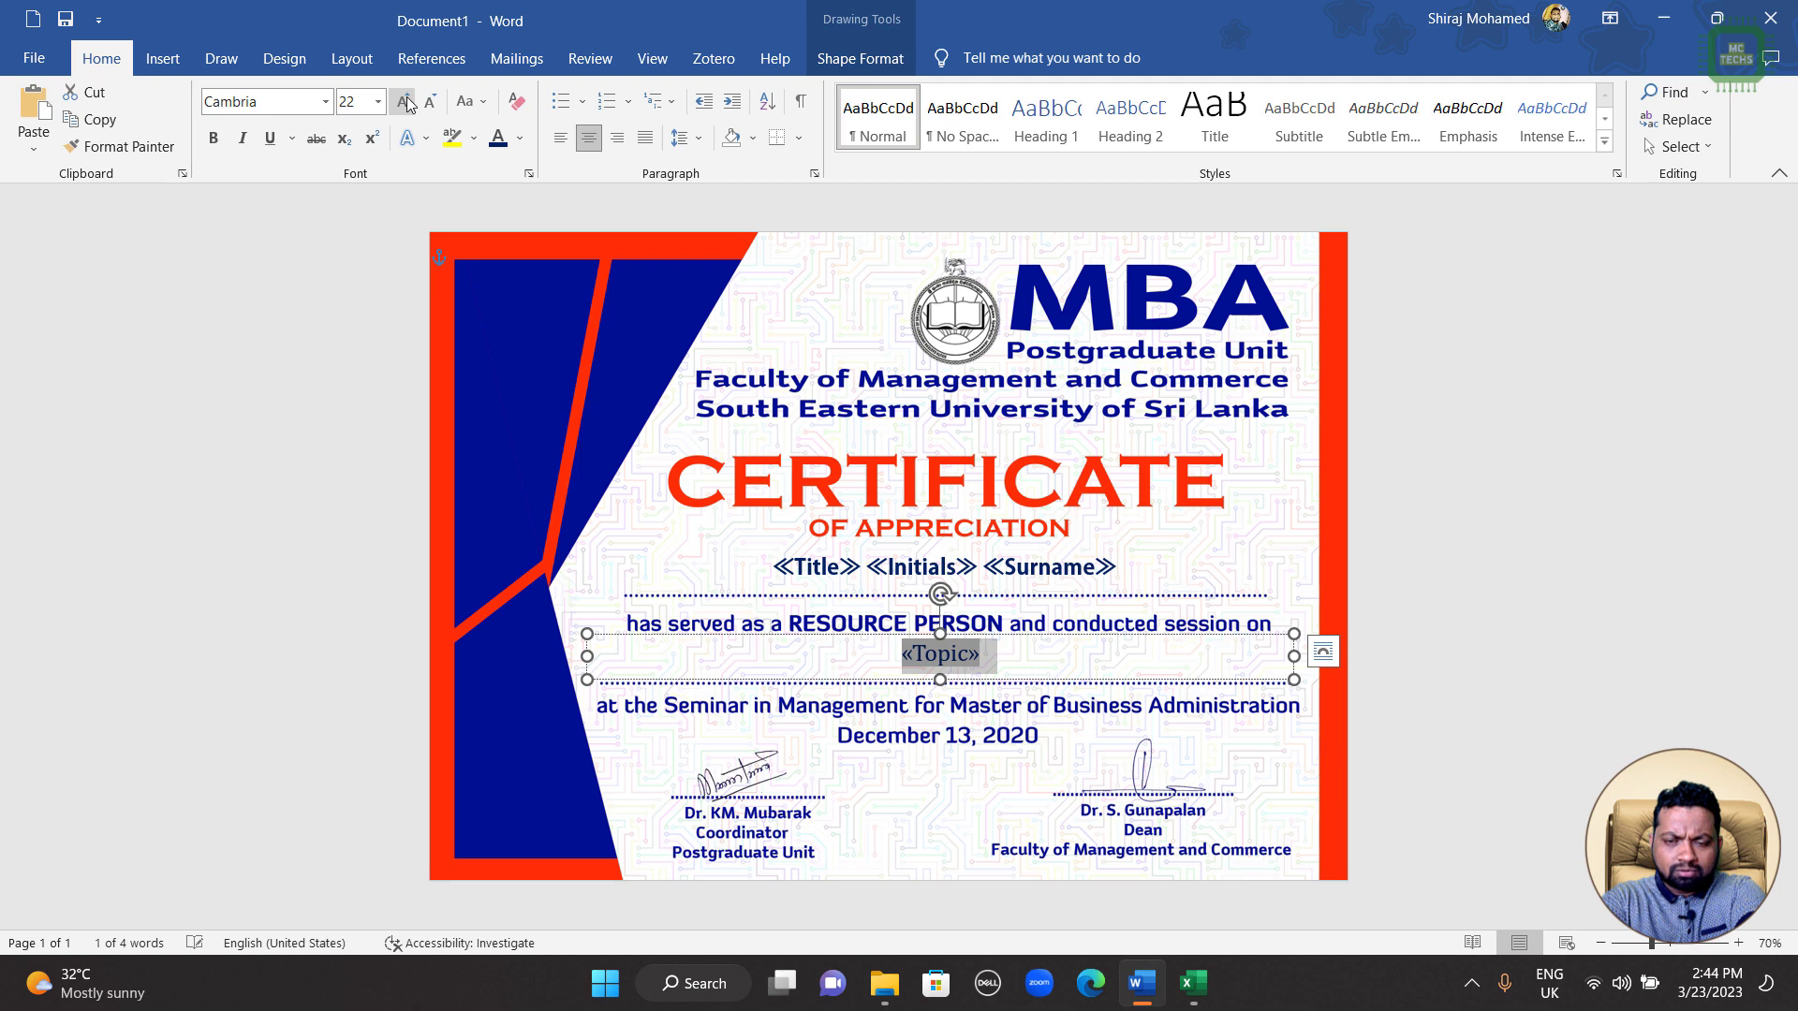
{"action": "left_click", "coordinate": [429, 104]}
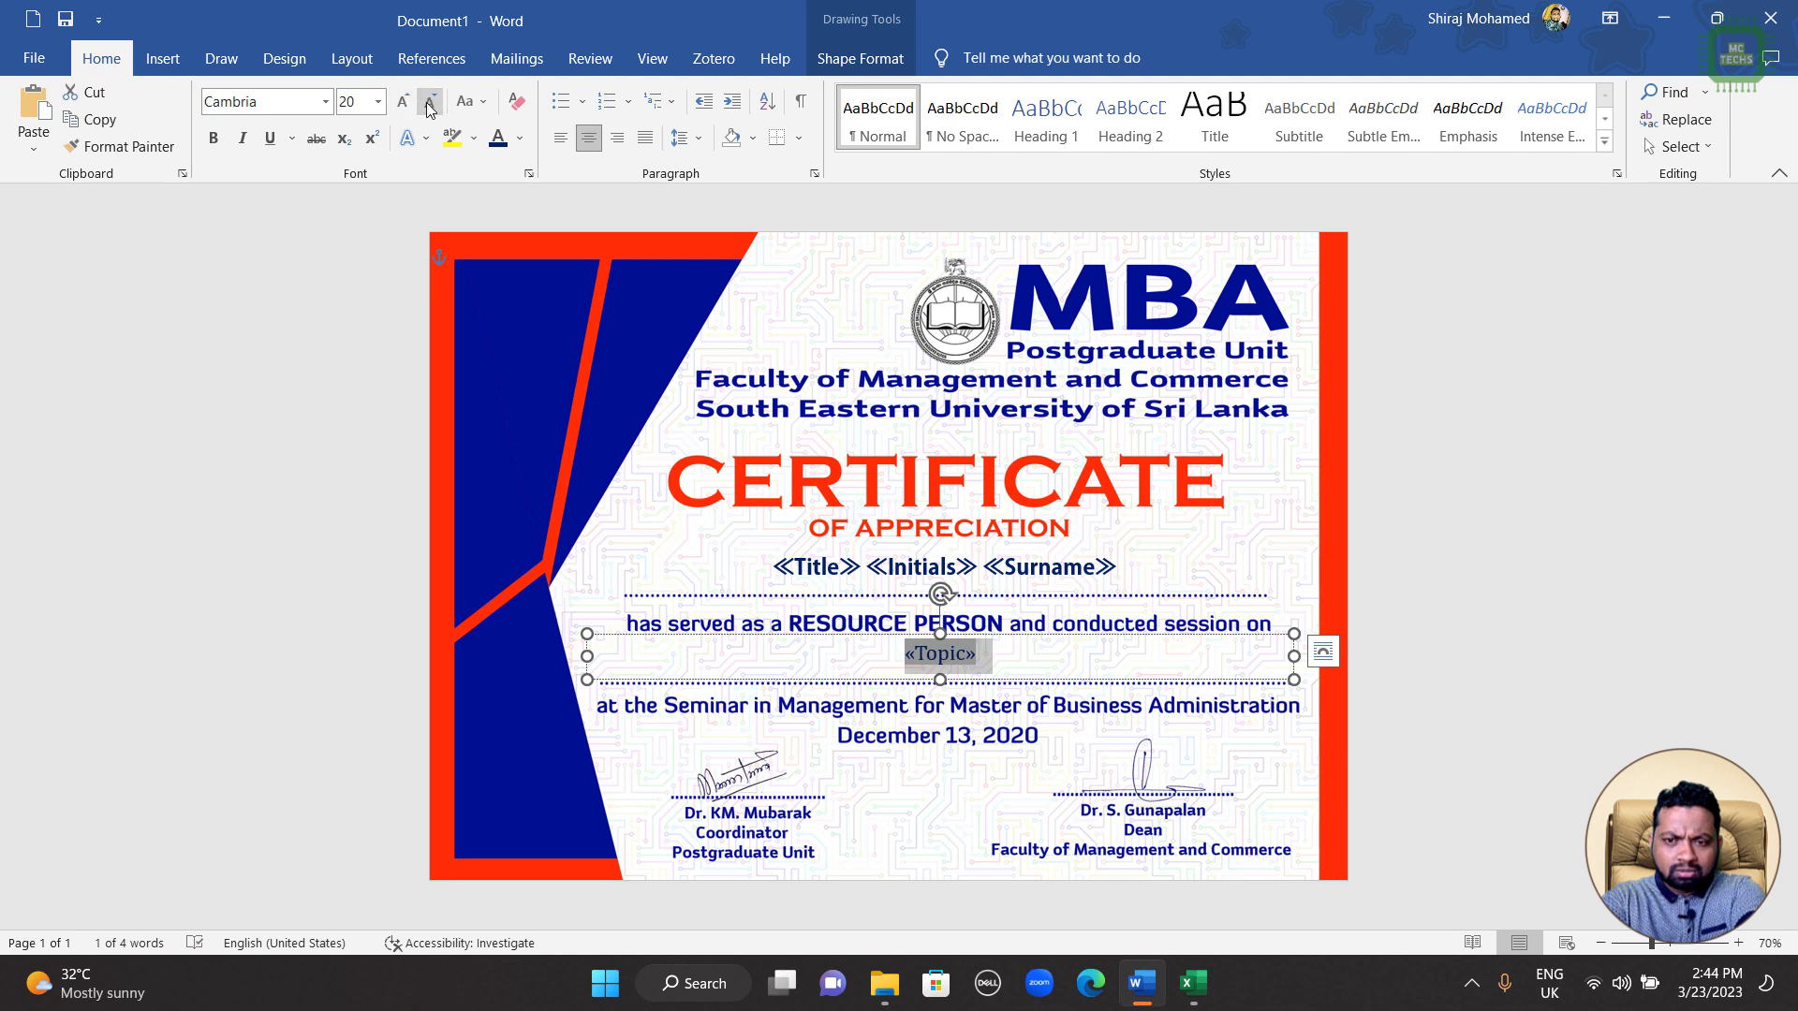
Step: Nudge the topic text box slightly lower
{"action": "left_click", "coordinate": [1047, 640]}
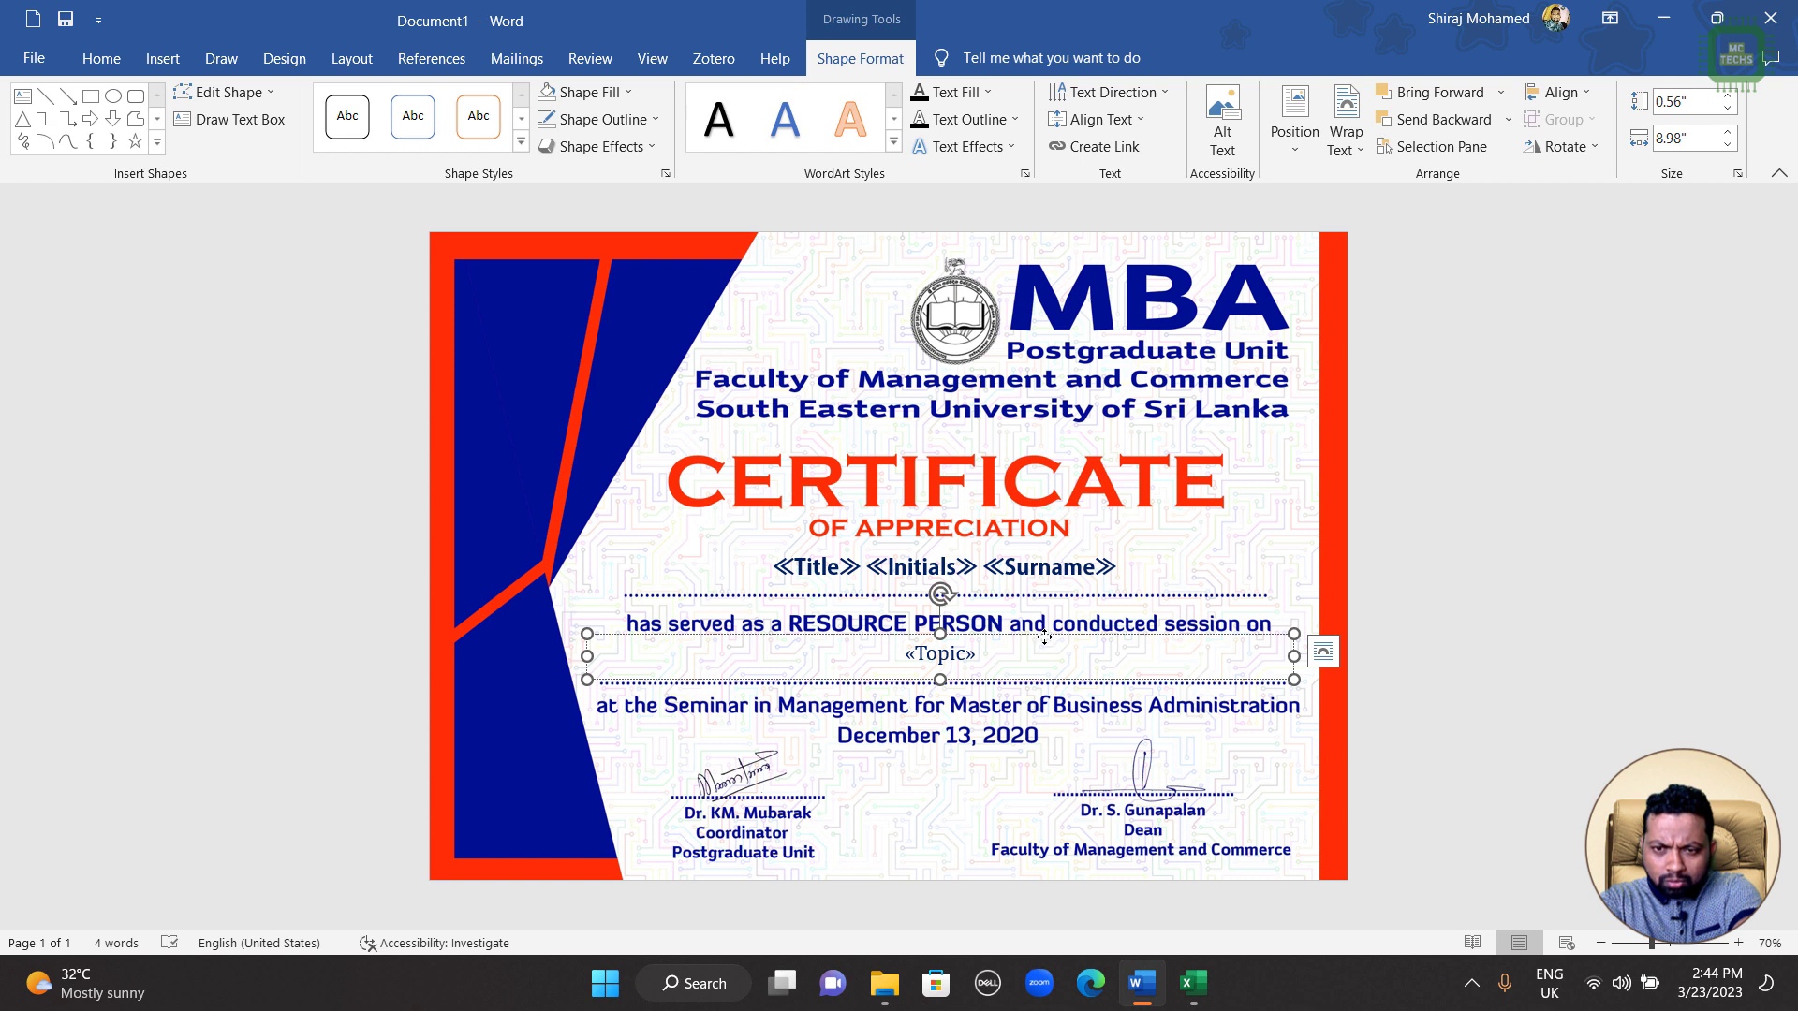
{"action": "left_click_drag", "start_coordinate": [1046, 636], "coordinate": [1045, 638]}
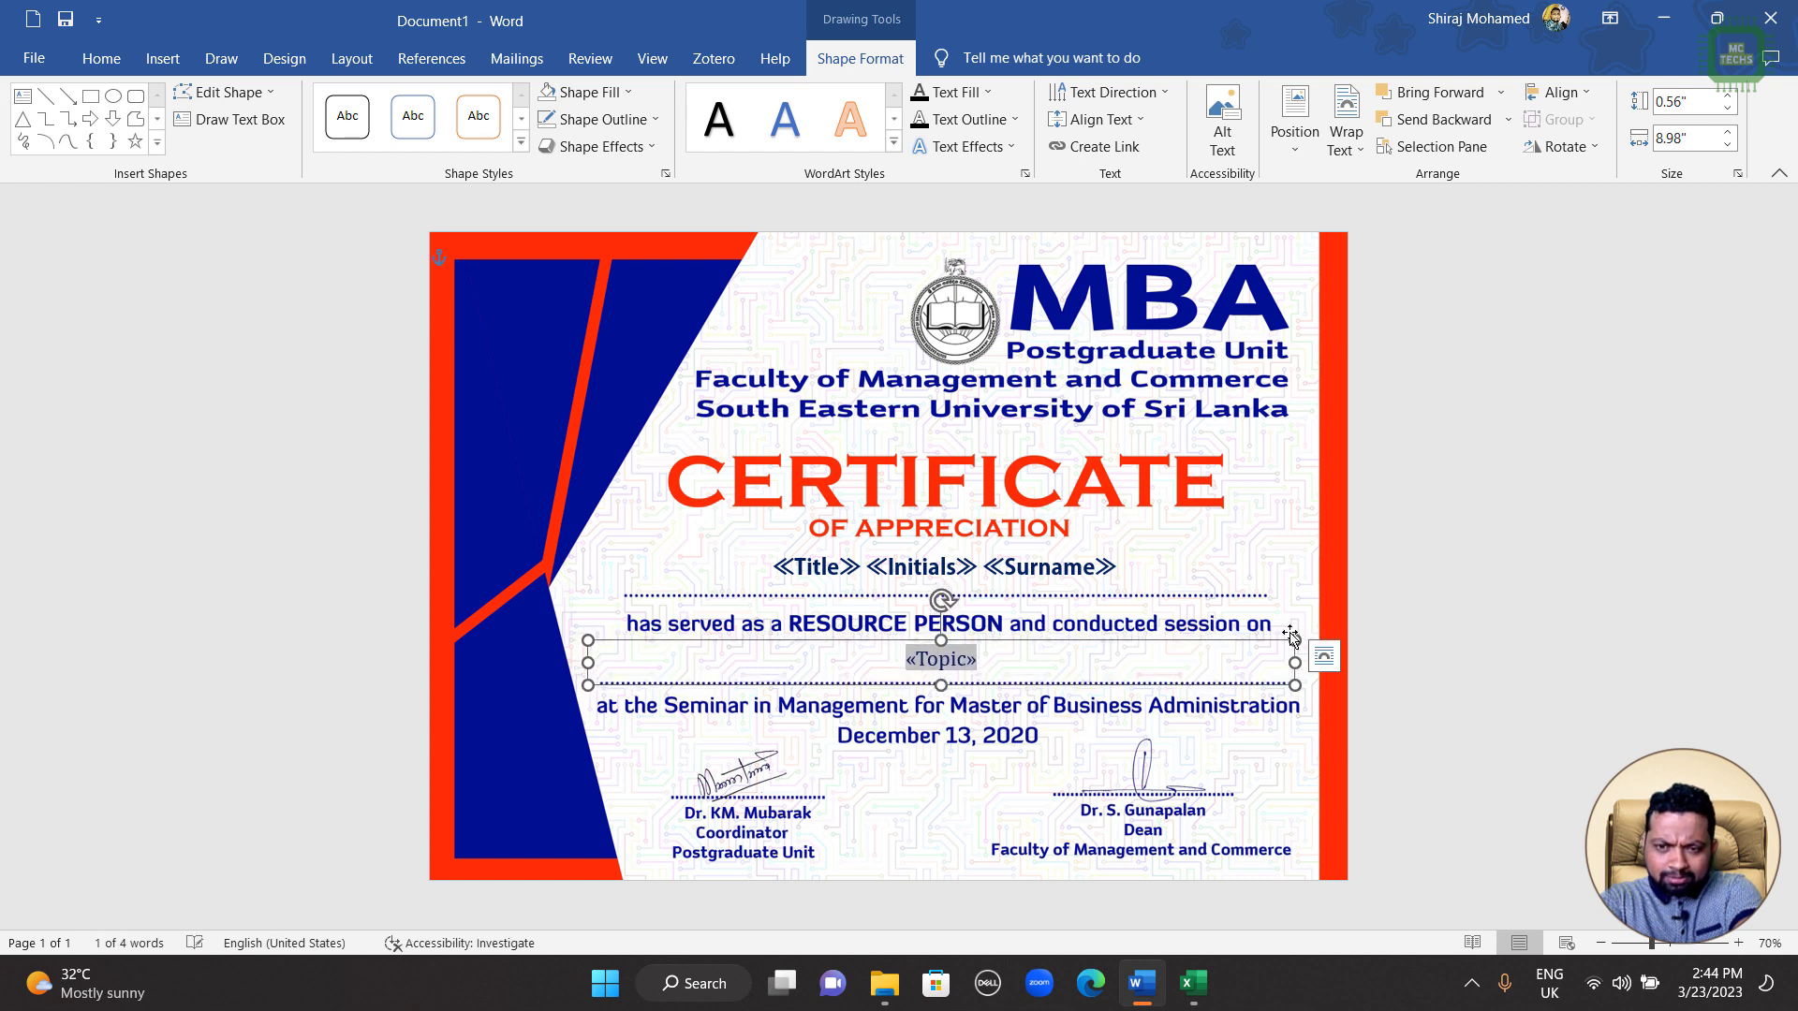
{"action": "left_click", "coordinate": [1339, 629]}
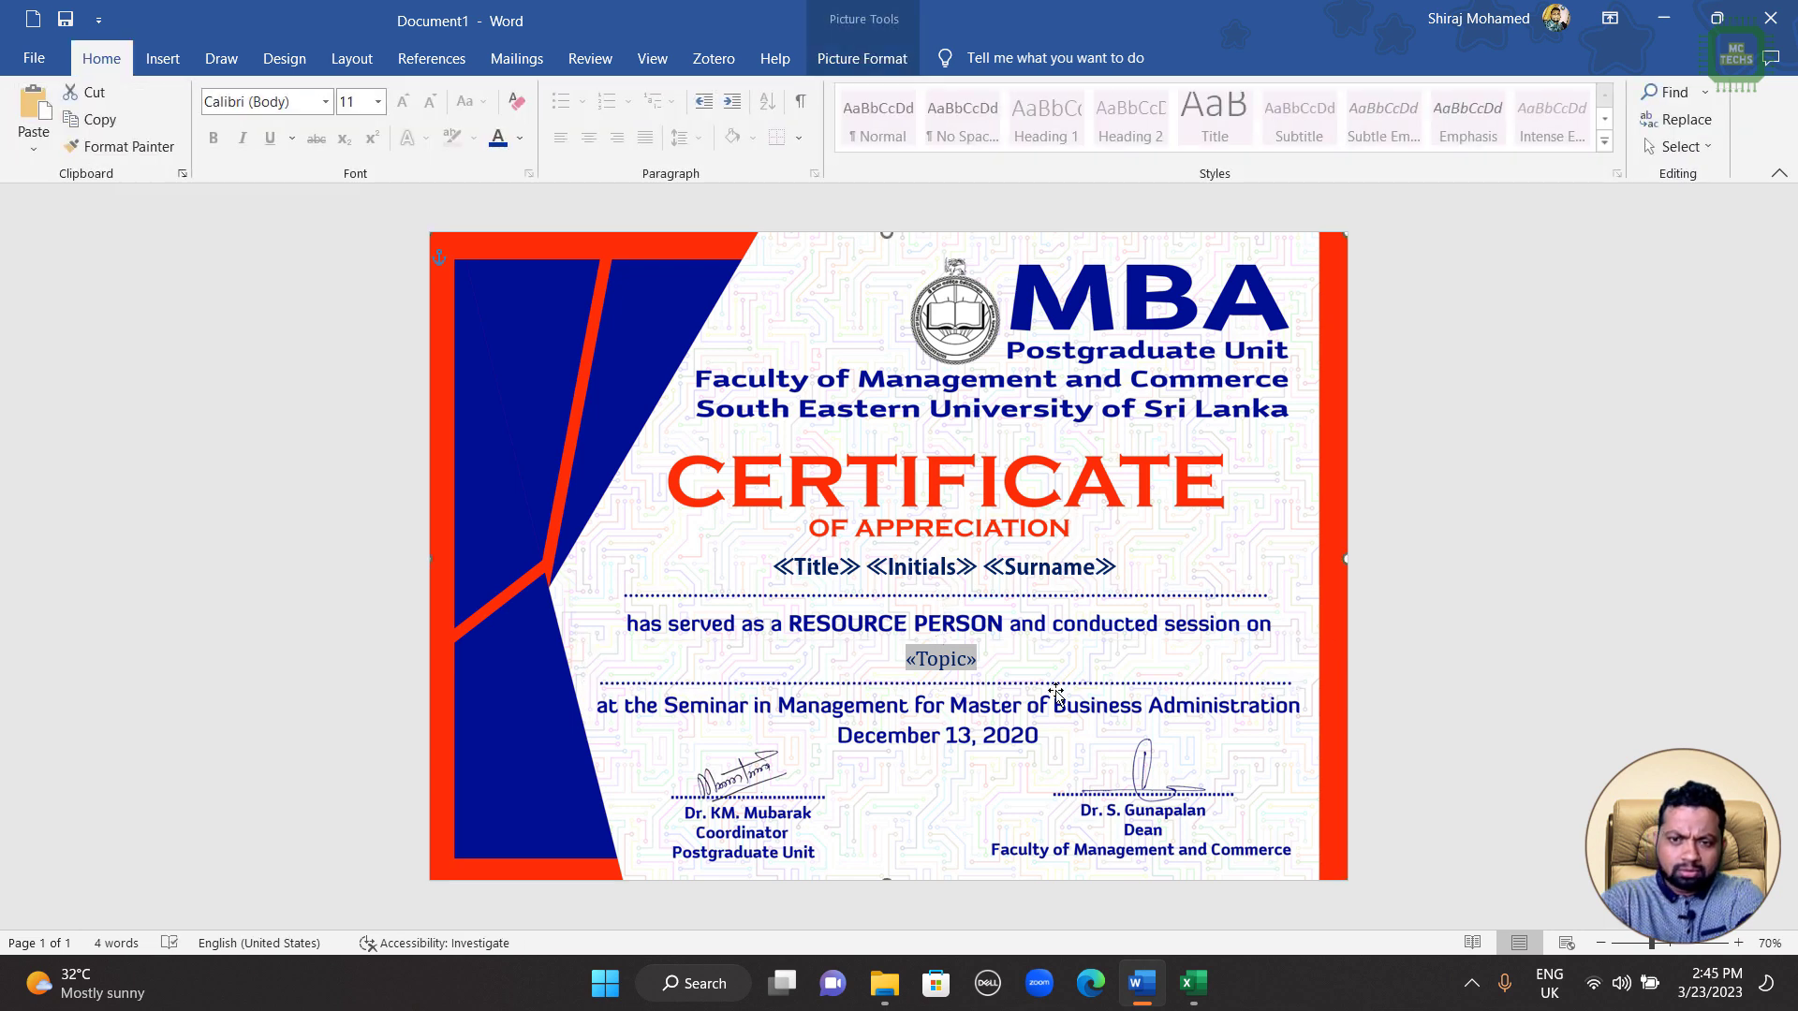
Step: Preview the merge with real data and step forward through the records
{"action": "left_click", "coordinate": [513, 60]}
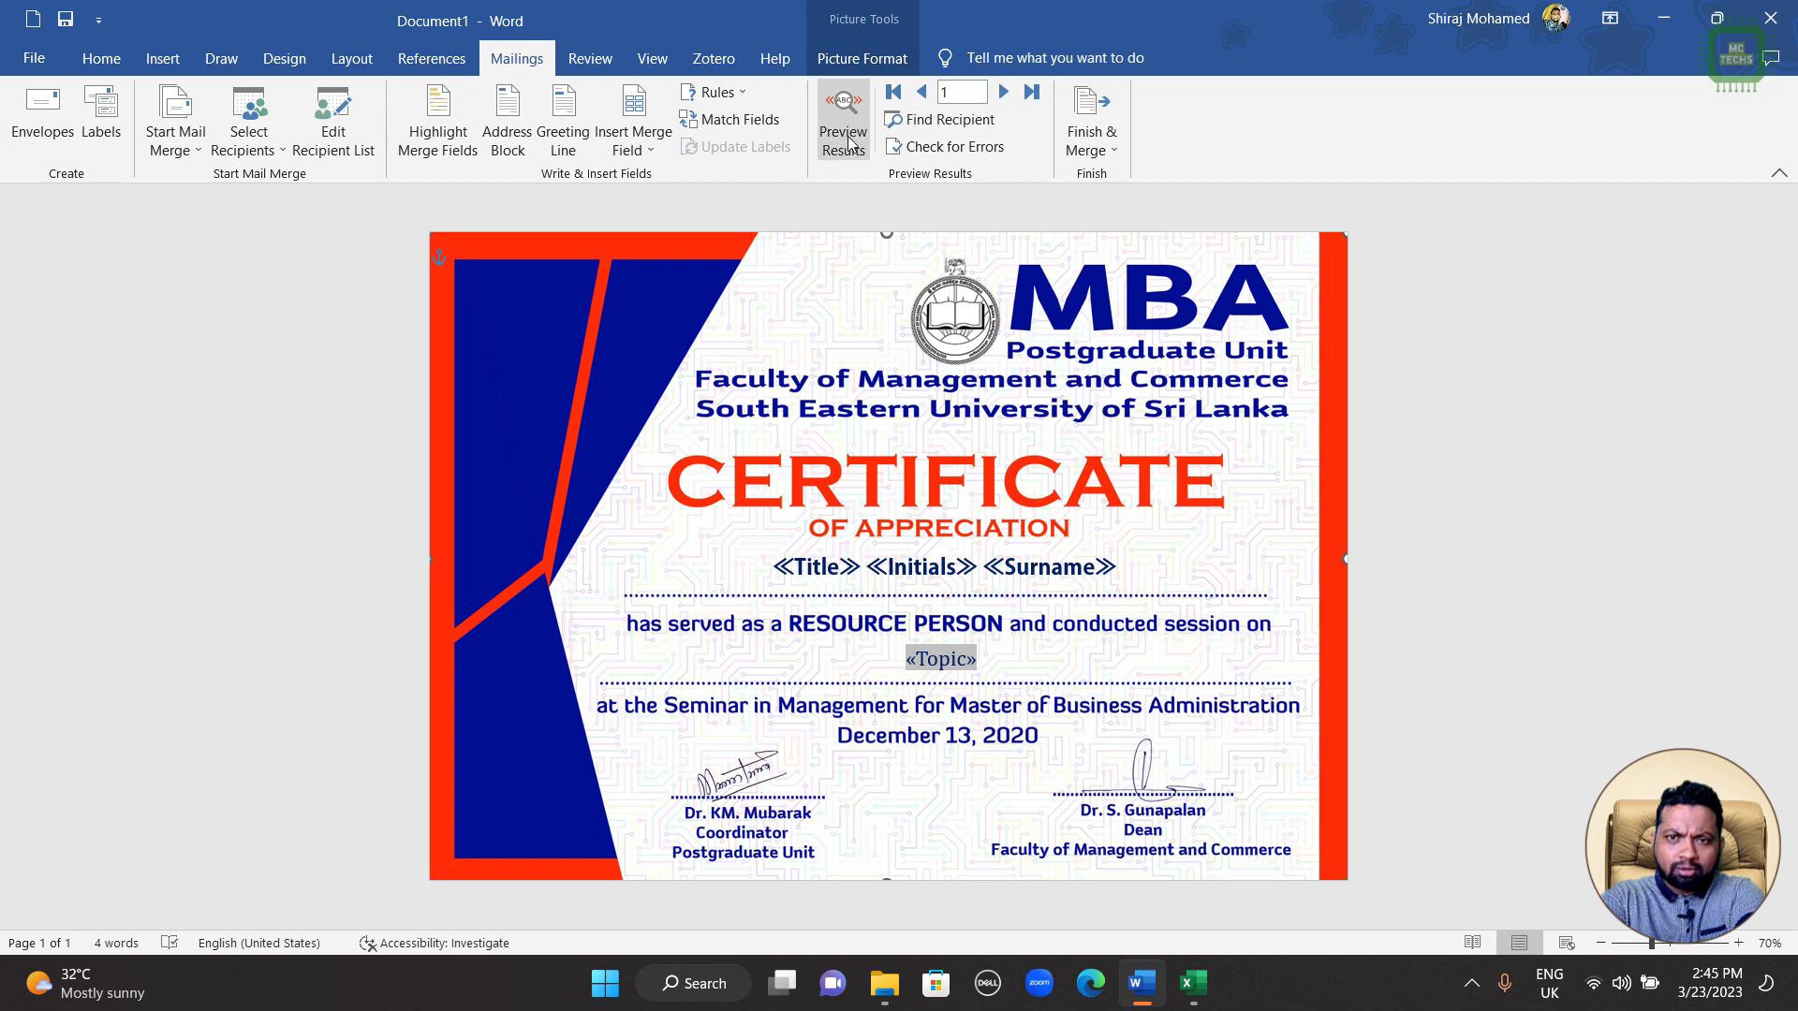
{"action": "left_click", "coordinate": [850, 143]}
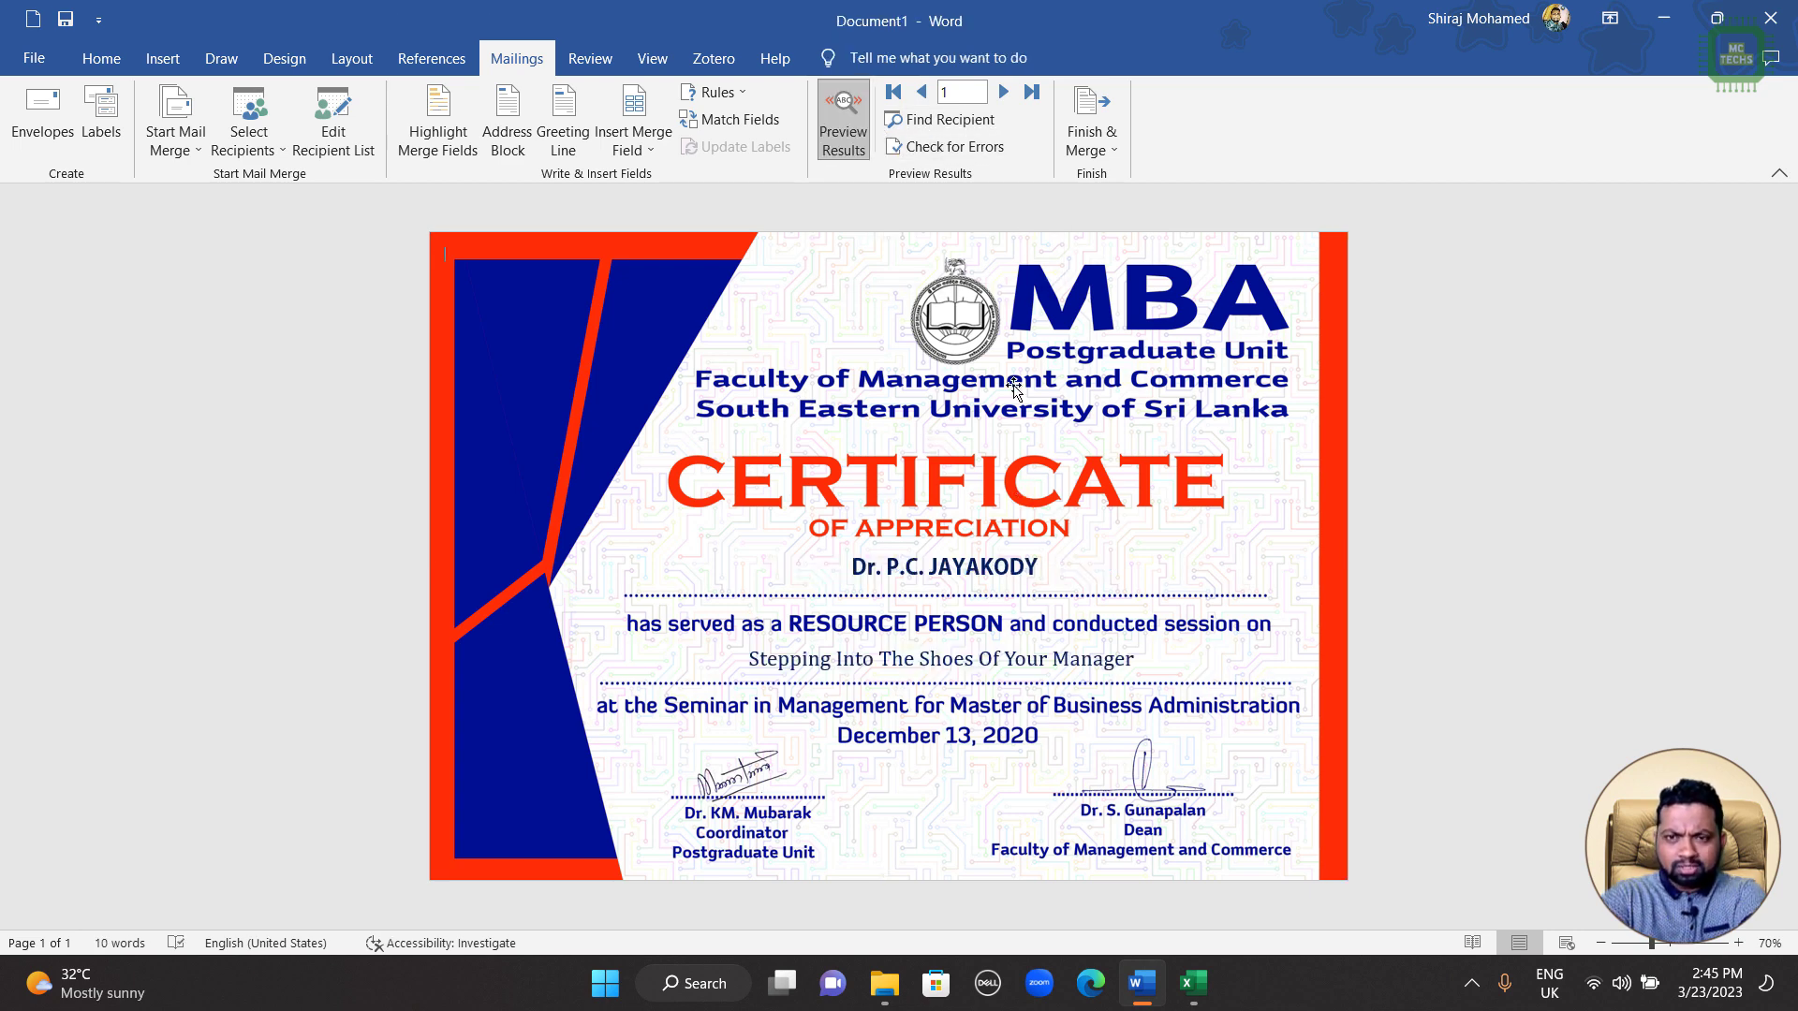
{"action": "left_click", "coordinate": [1077, 667]}
{"action": "left_click", "coordinate": [1003, 90]}
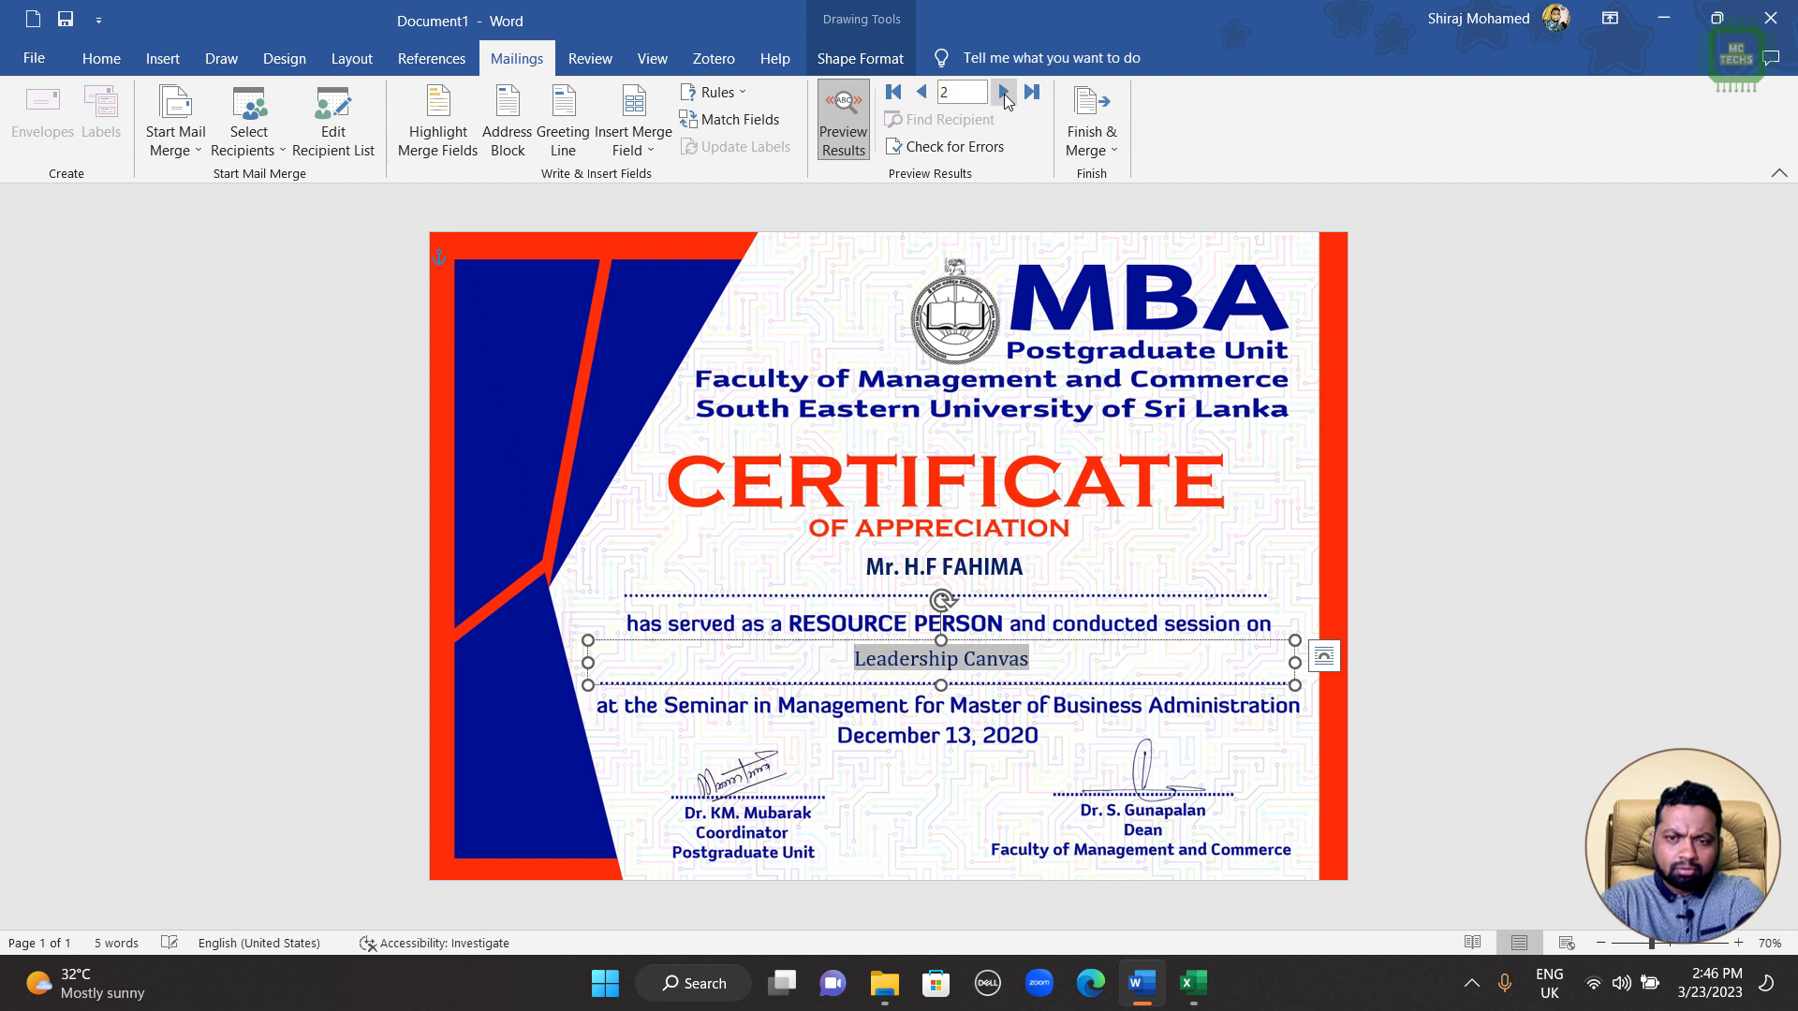
{"action": "left_click", "coordinate": [1003, 91]}
{"action": "left_click", "coordinate": [1002, 91]}
{"action": "left_click", "coordinate": [1003, 90]}
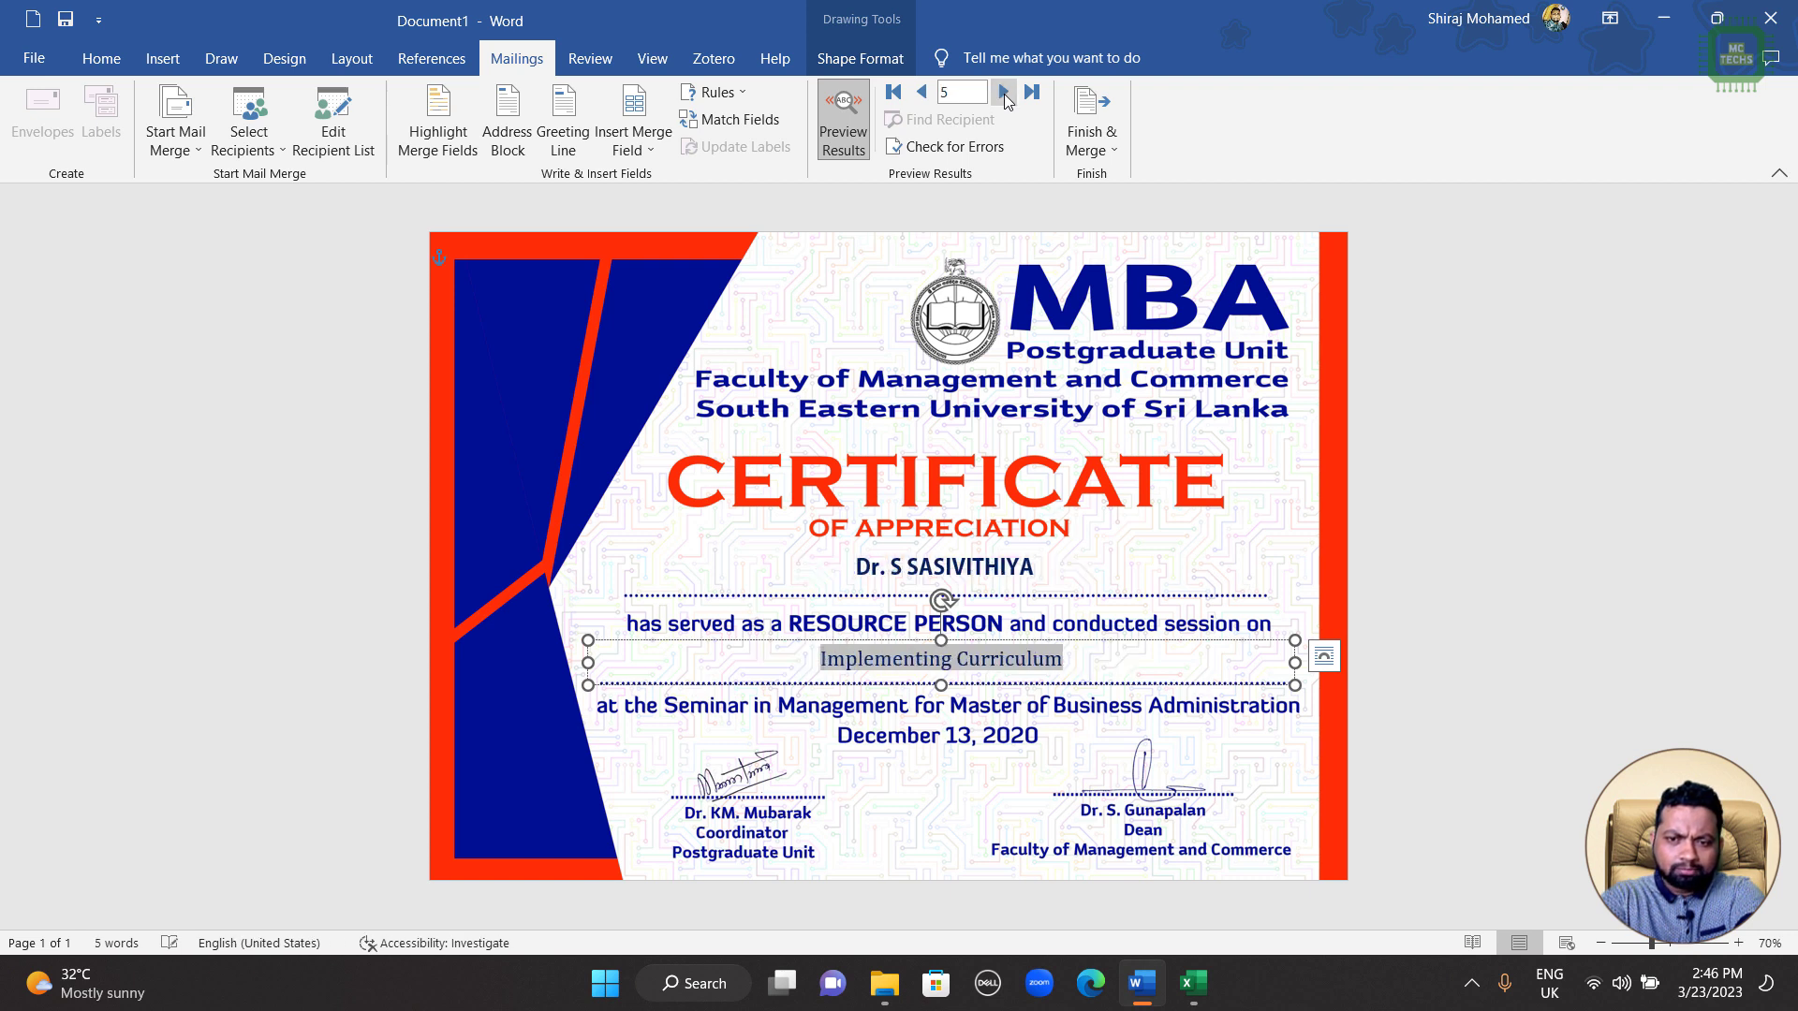
{"action": "left_click", "coordinate": [1003, 91]}
{"action": "left_click", "coordinate": [1002, 91]}
{"action": "left_click", "coordinate": [1003, 90]}
{"action": "left_click", "coordinate": [1002, 91]}
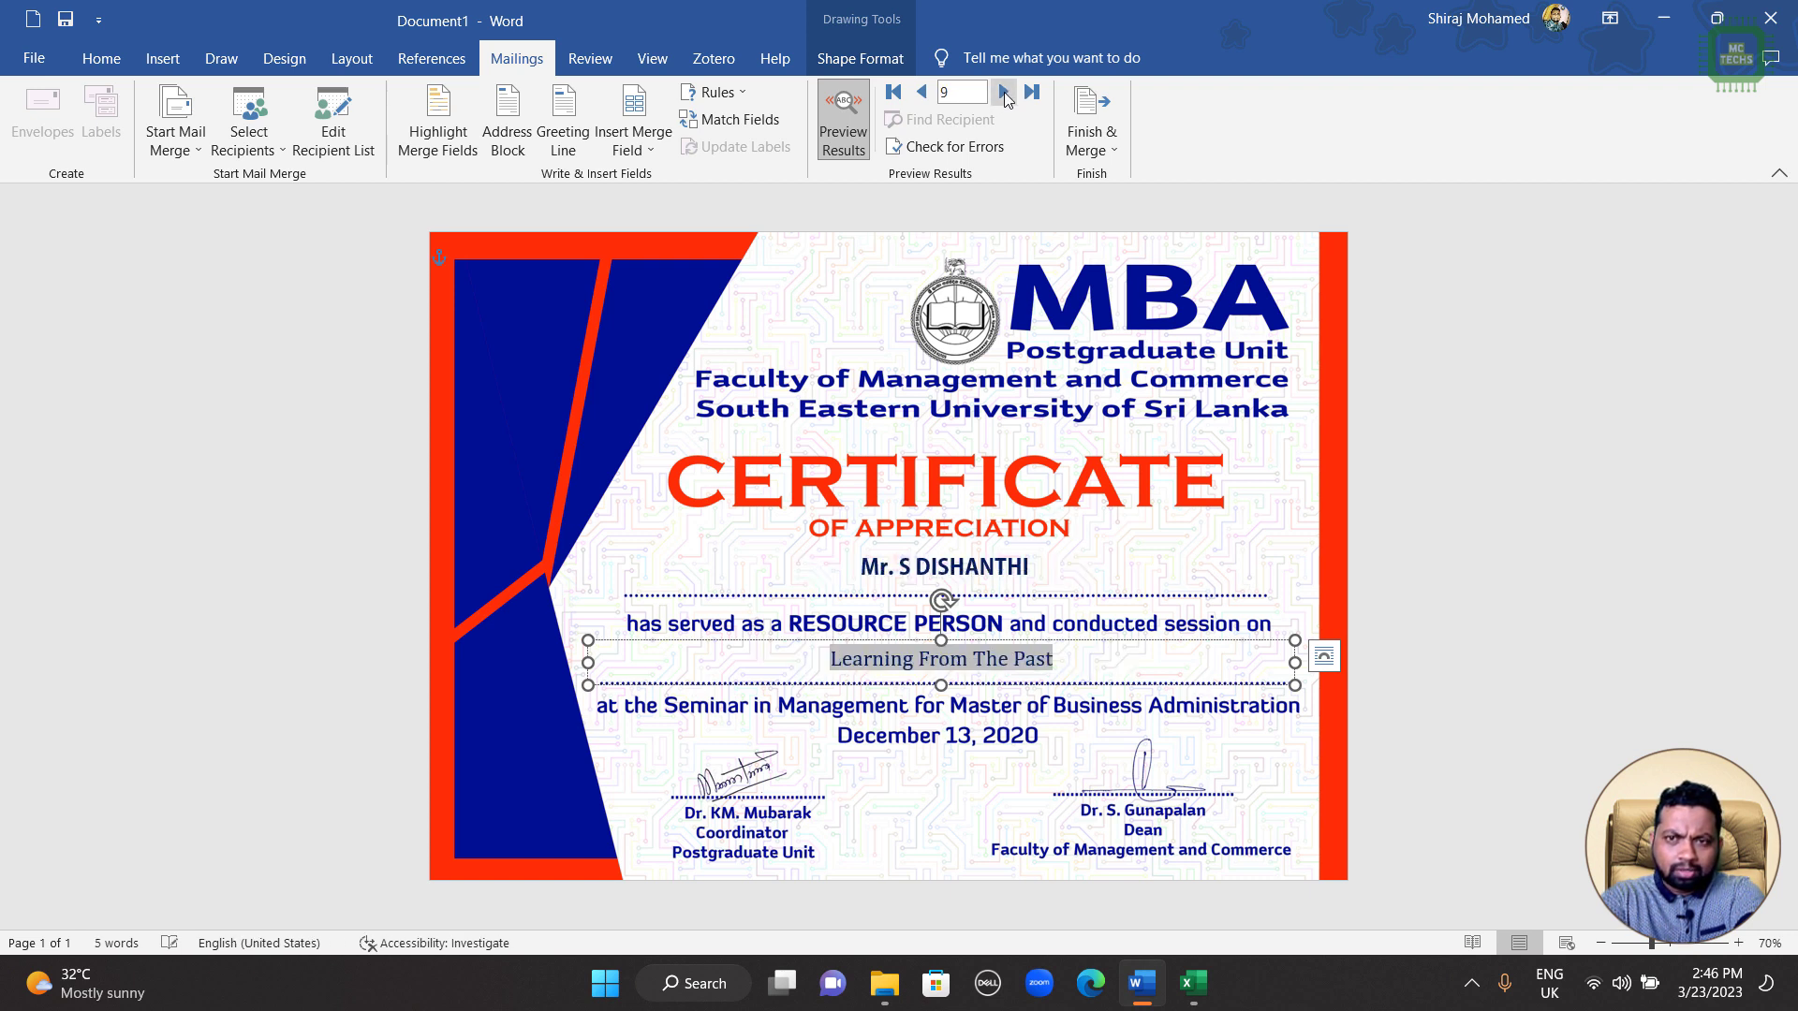
Step: Go back a record, jump to the first, then to the last record 20, and switch to Excel
{"action": "left_click", "coordinate": [921, 90]}
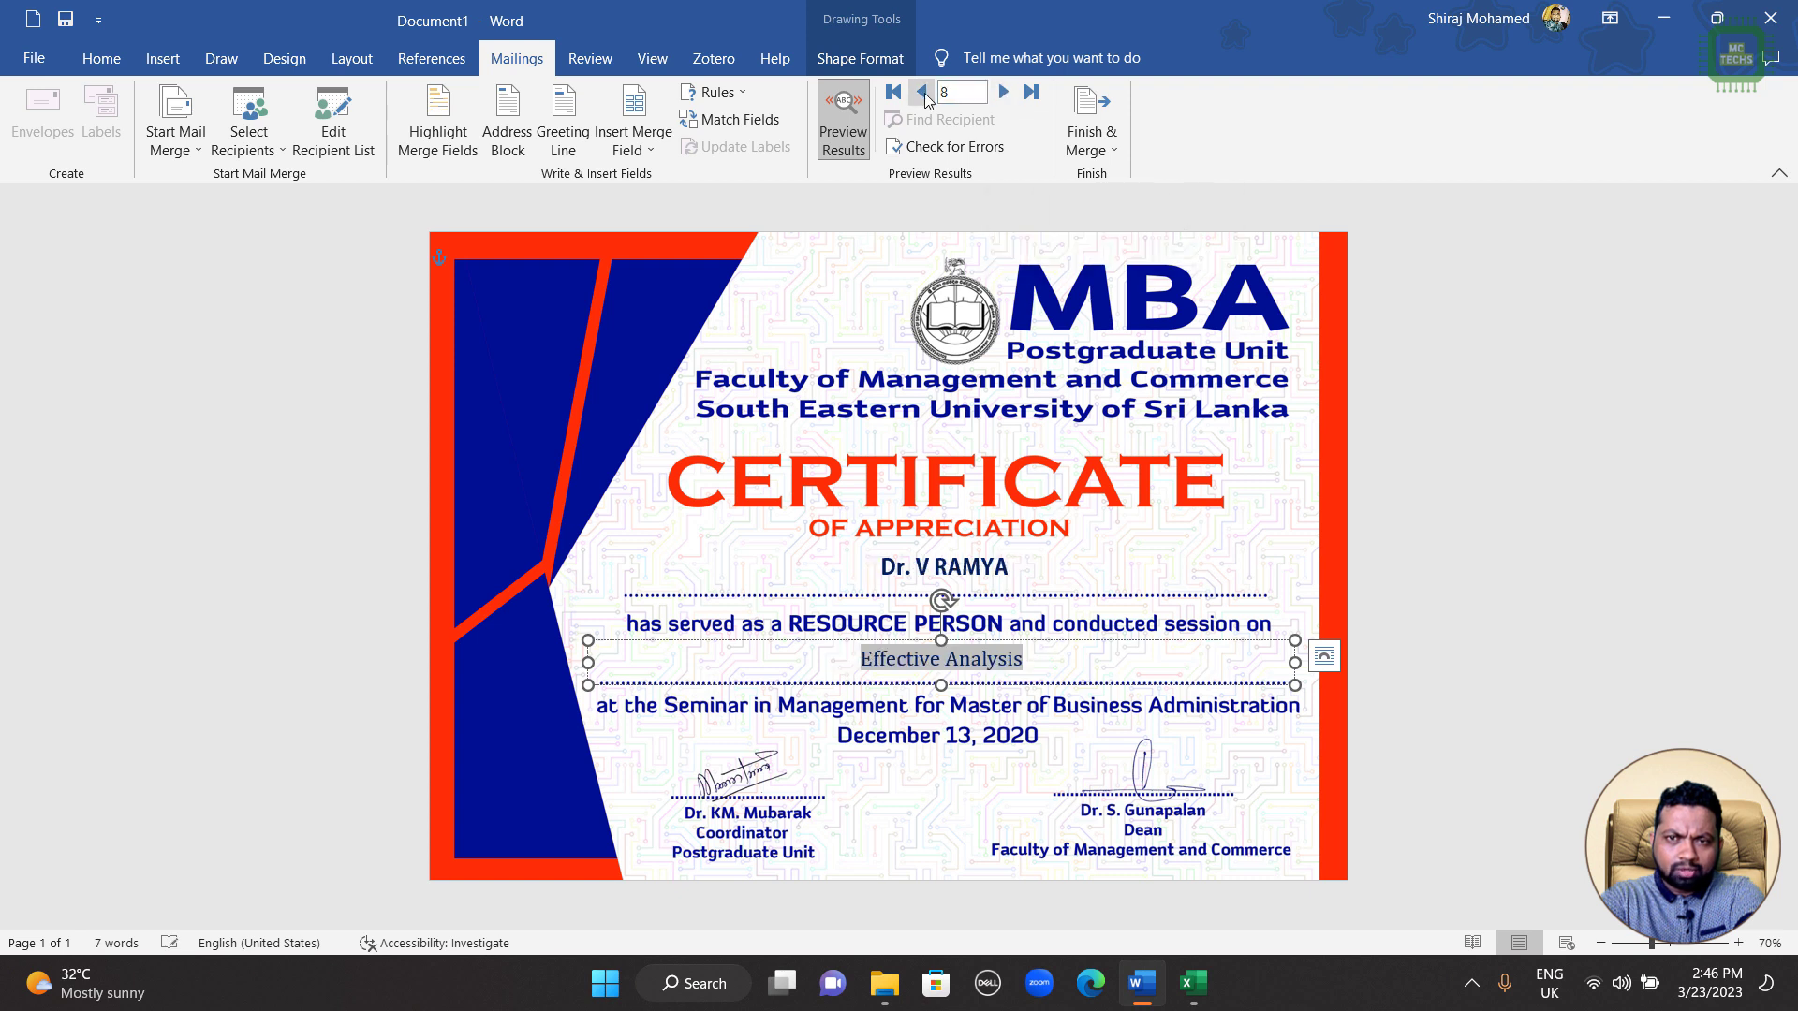
{"action": "left_click", "coordinate": [893, 93]}
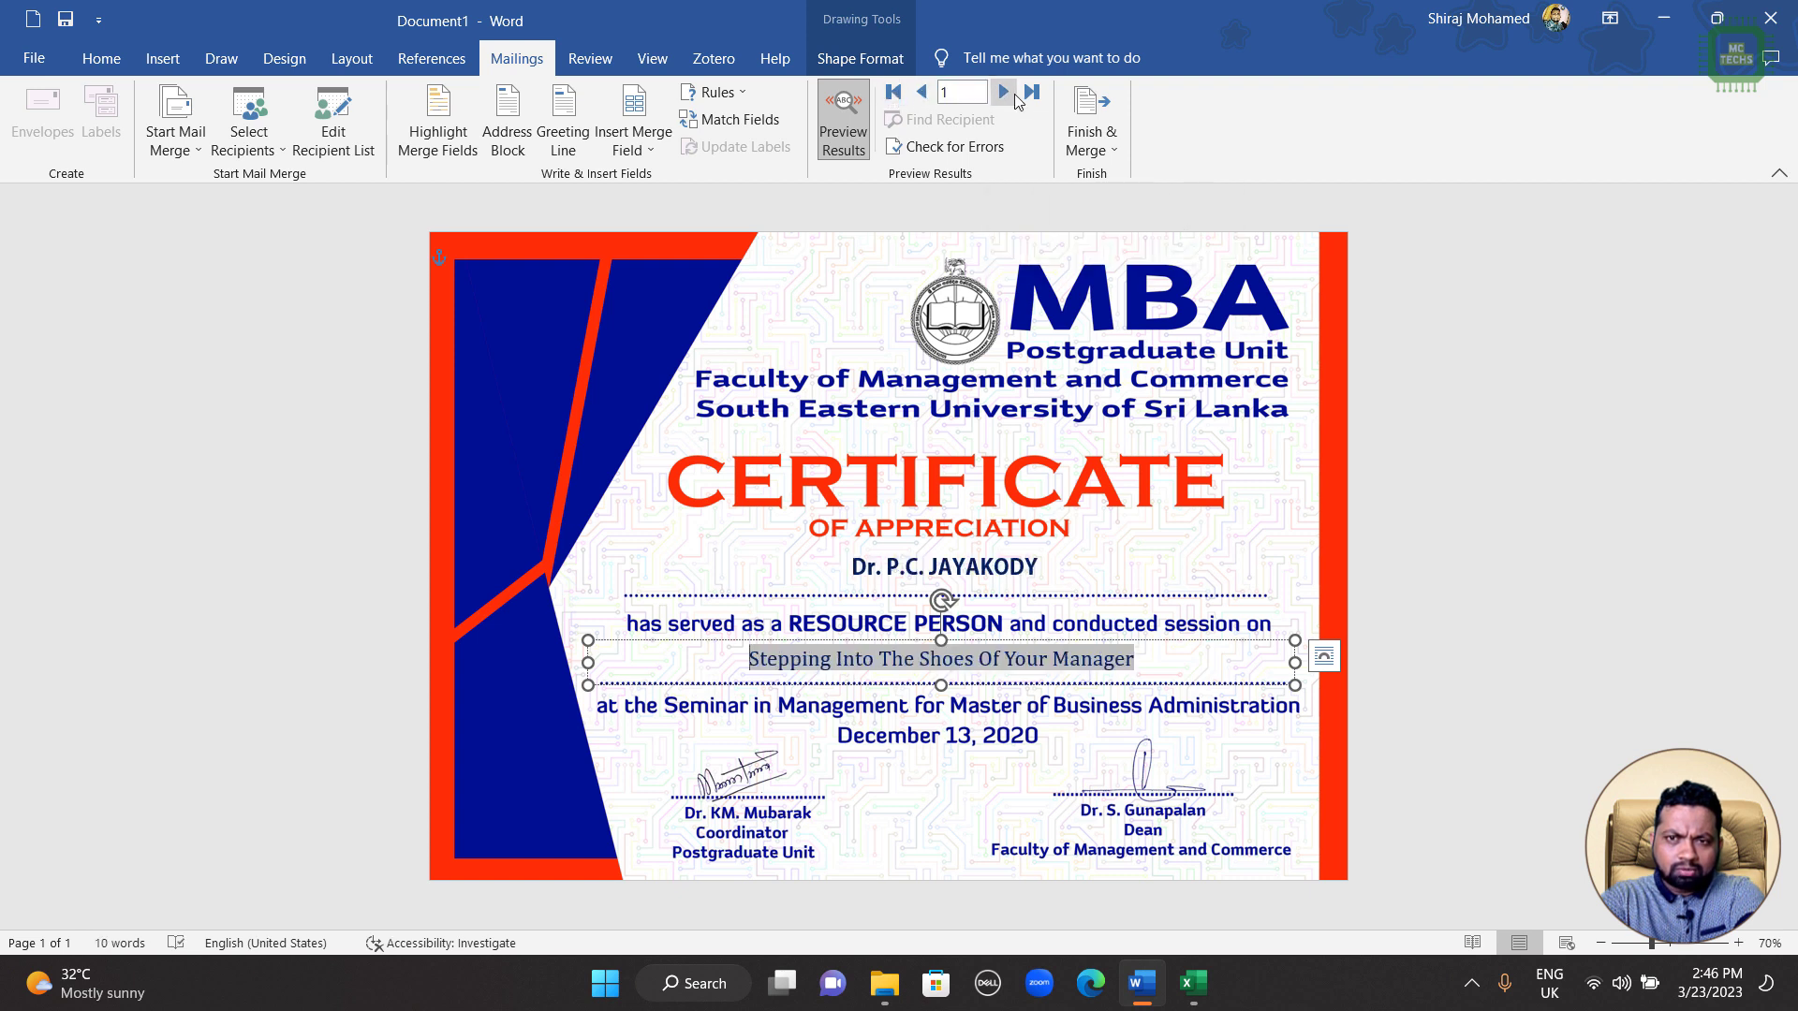
{"action": "left_click", "coordinate": [1030, 91]}
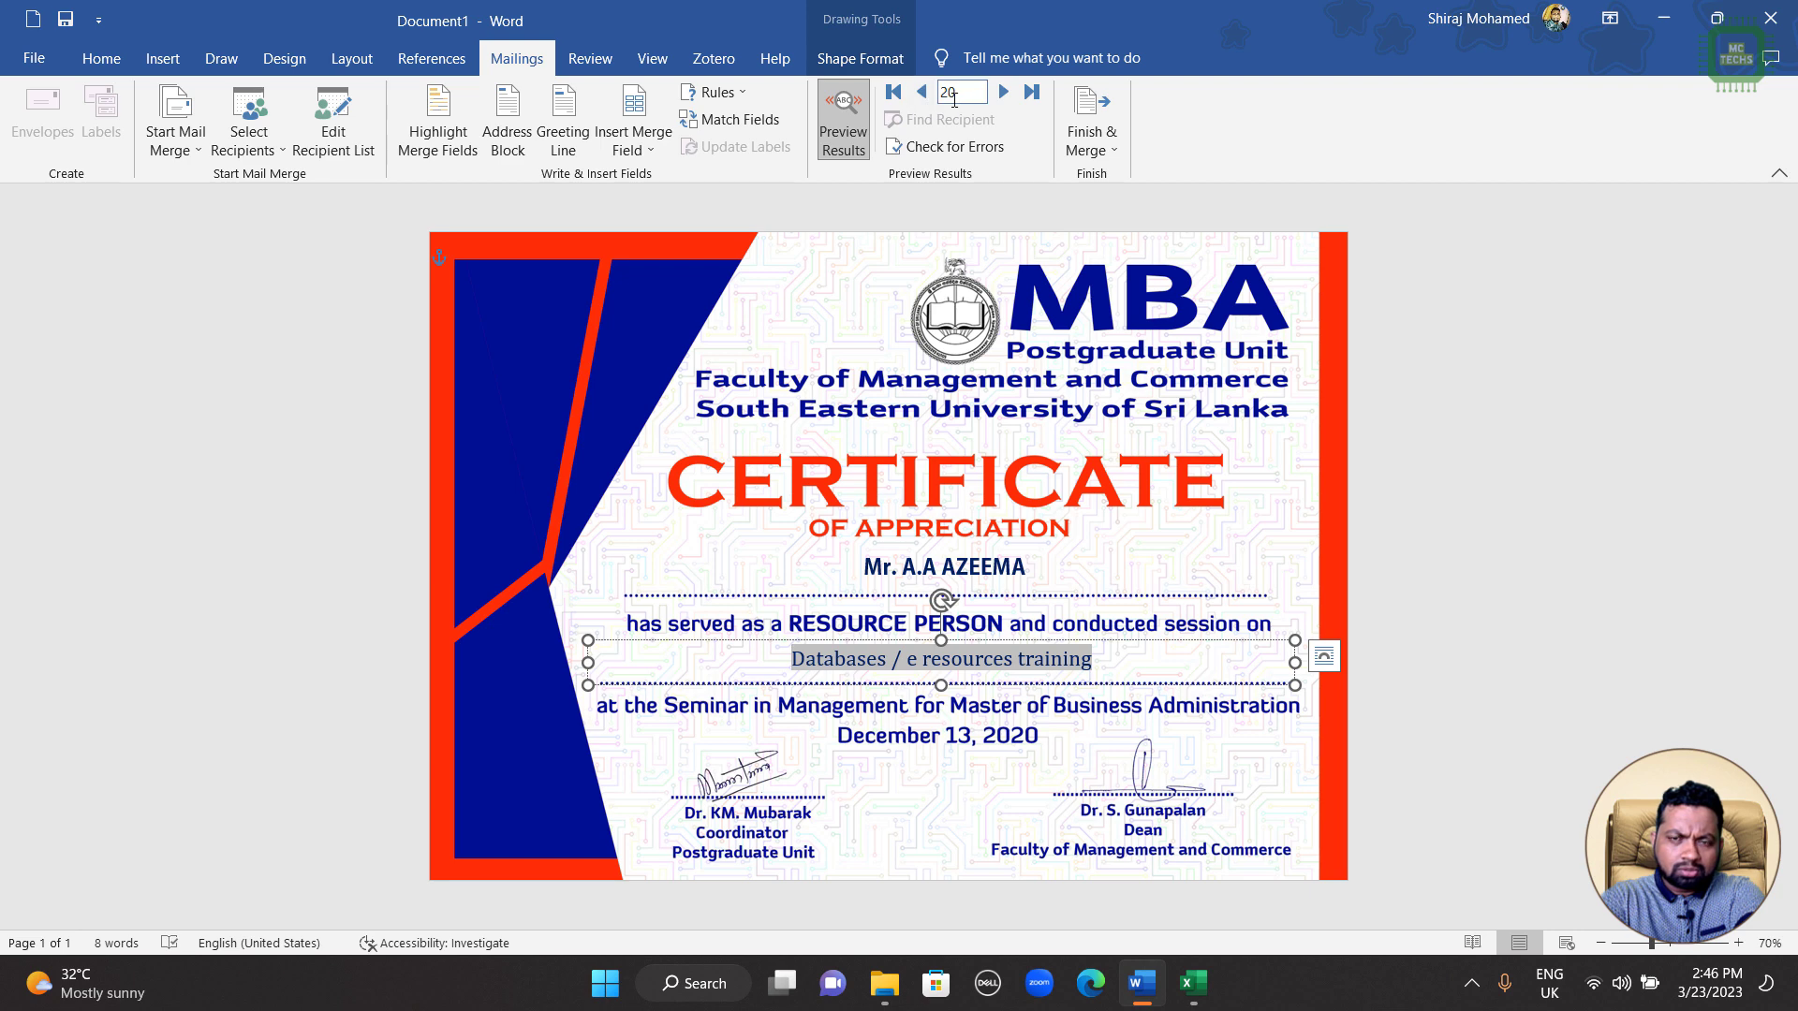
{"action": "key", "text": "alt+Tab"}
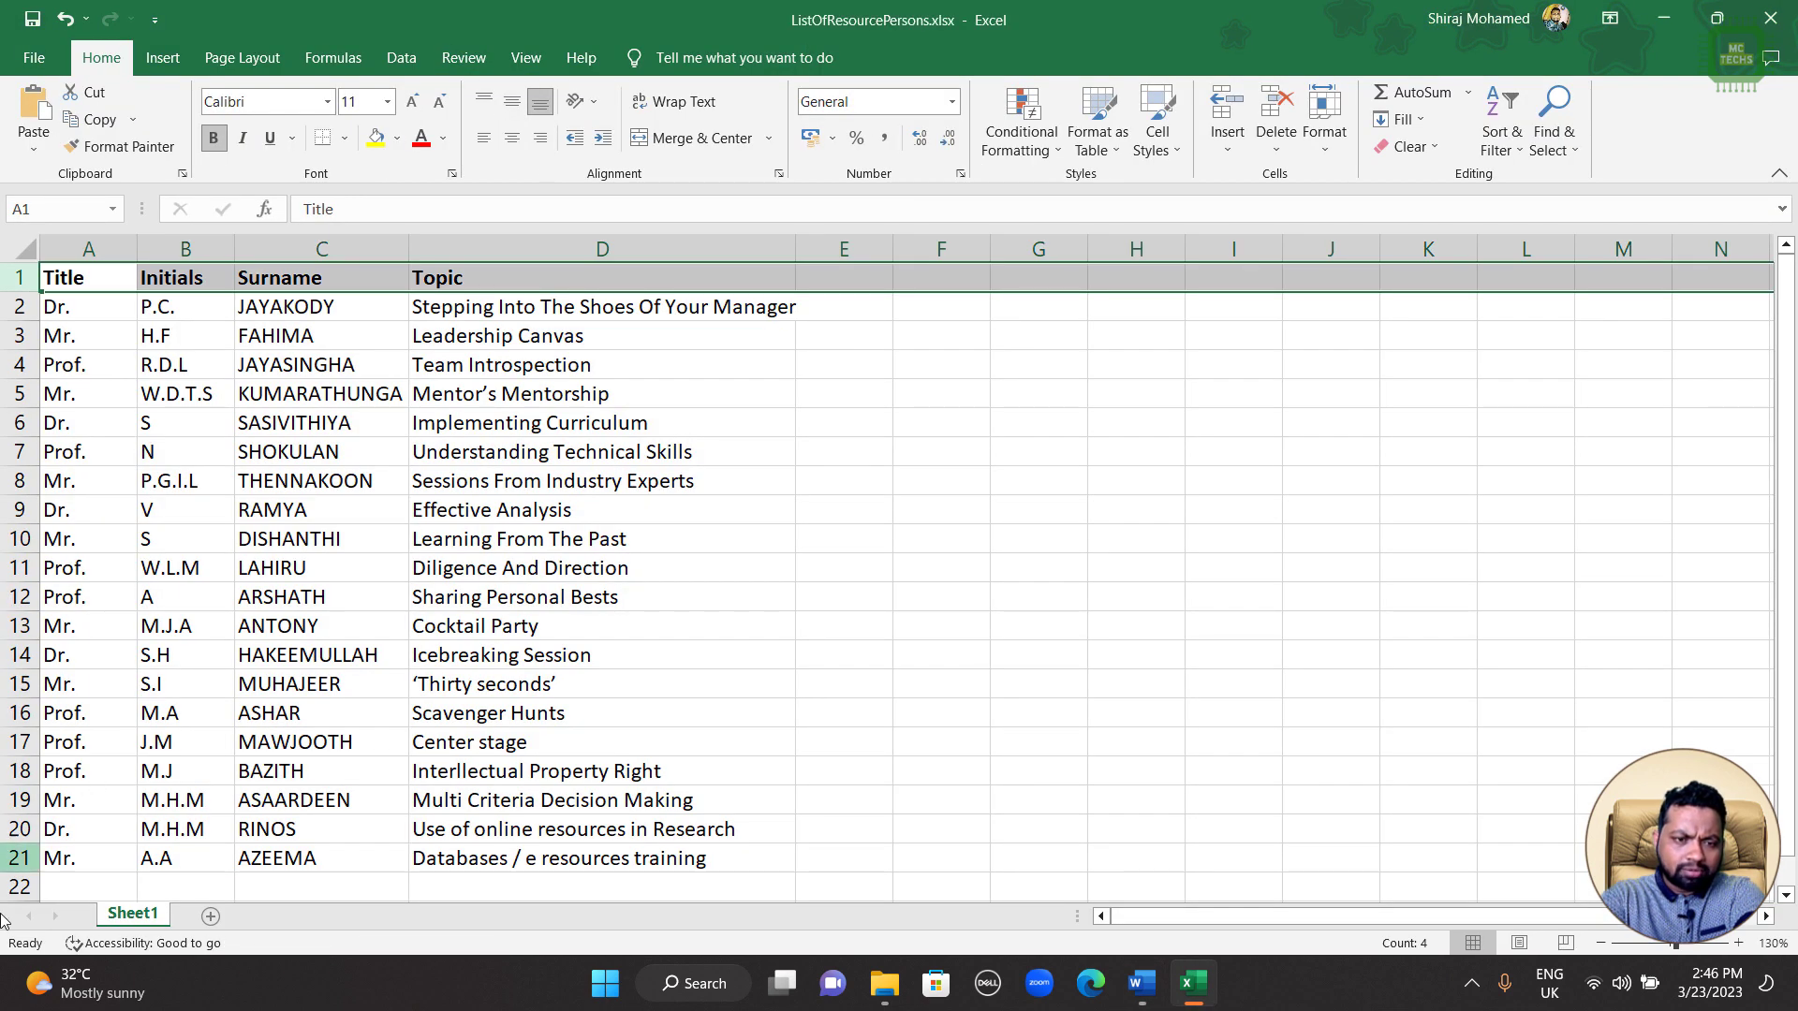
Step: Make Excel rows 20 and 21 slightly taller, then switch back to the Word certificate
{"action": "left_click_drag", "start_coordinate": [30, 850], "coordinate": [5, 305]}
{"action": "key", "text": "alt+Tab"}
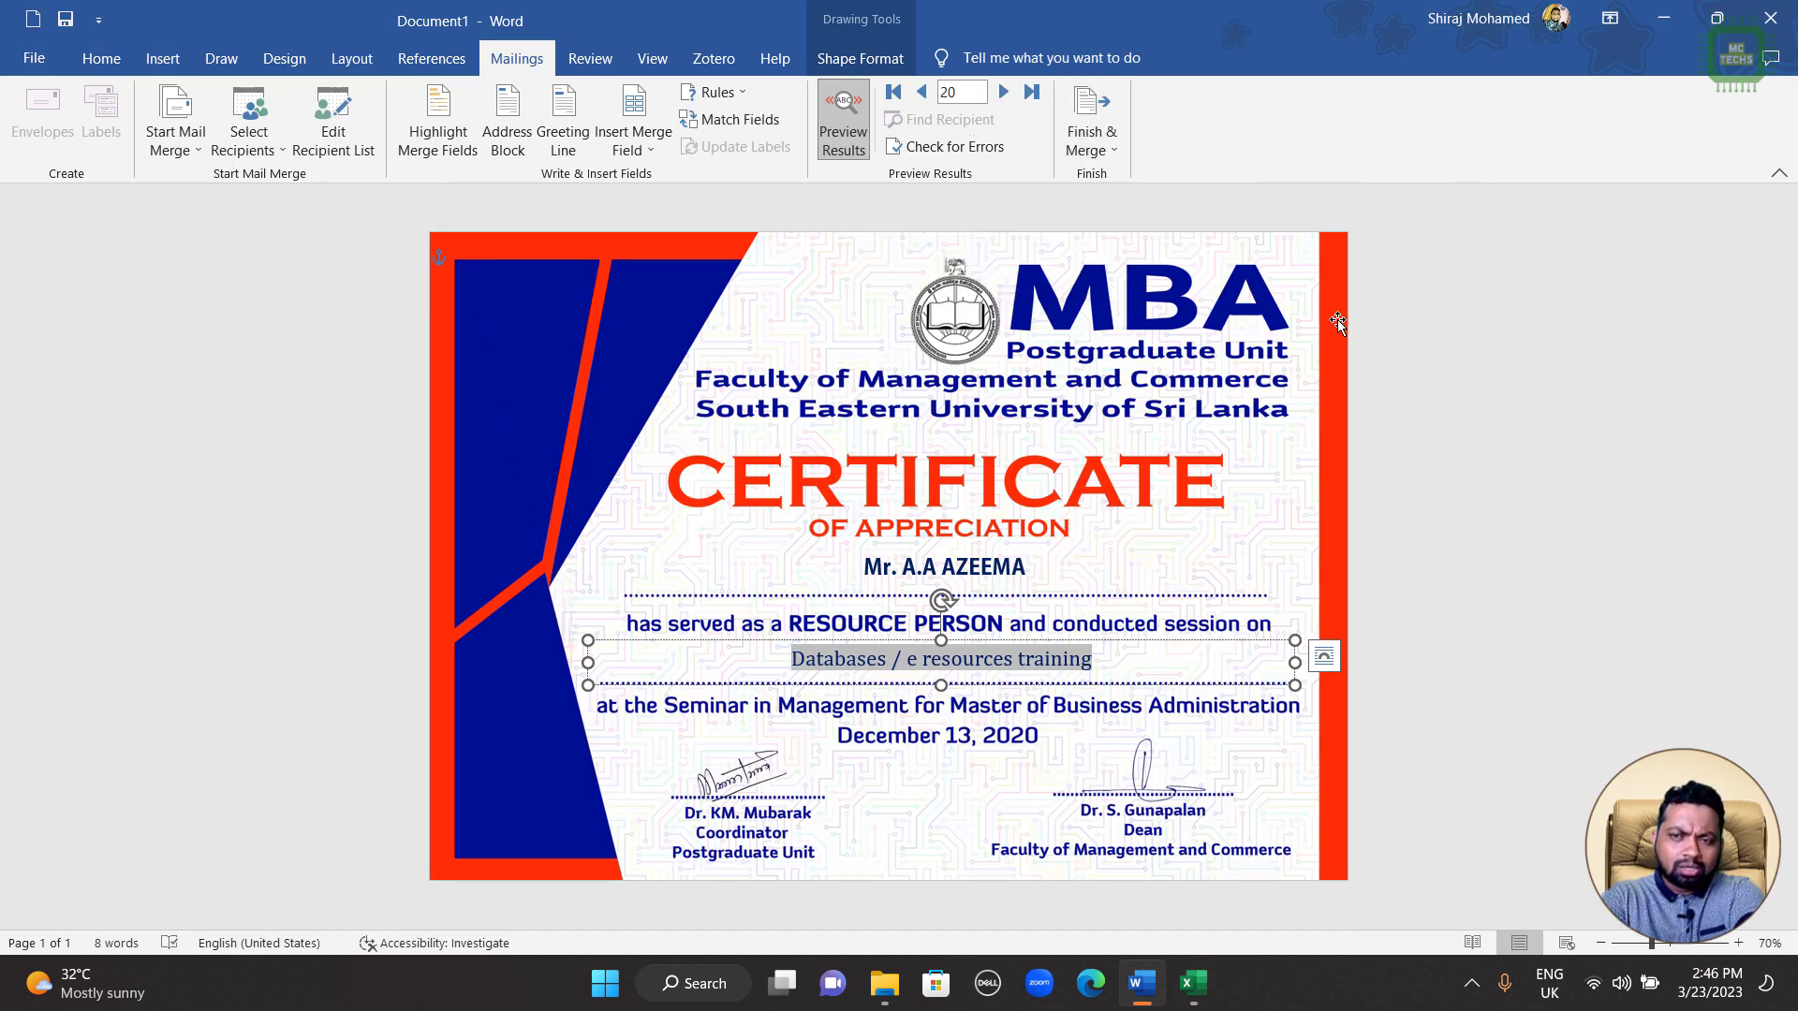
Step: Return the preview to the first record and merge all records to the printer
{"action": "left_click", "coordinate": [1104, 163]}
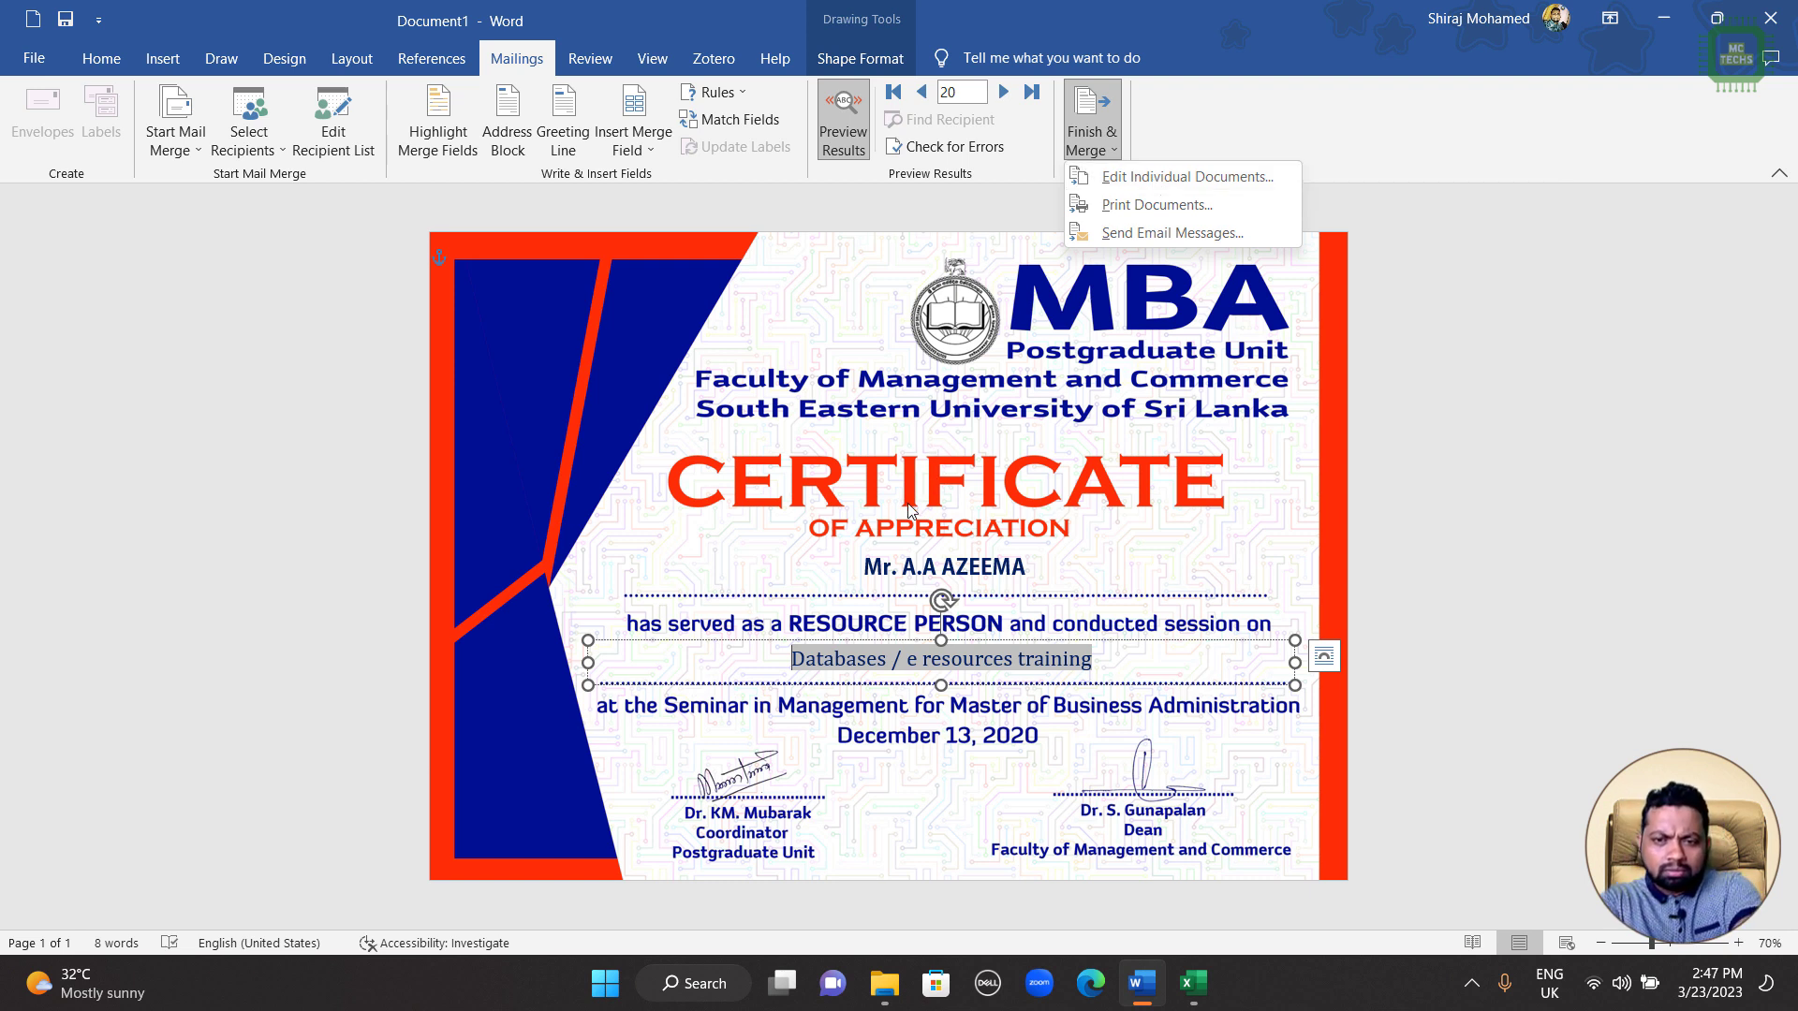
{"action": "left_click", "coordinate": [894, 91]}
{"action": "left_click", "coordinate": [1092, 120]}
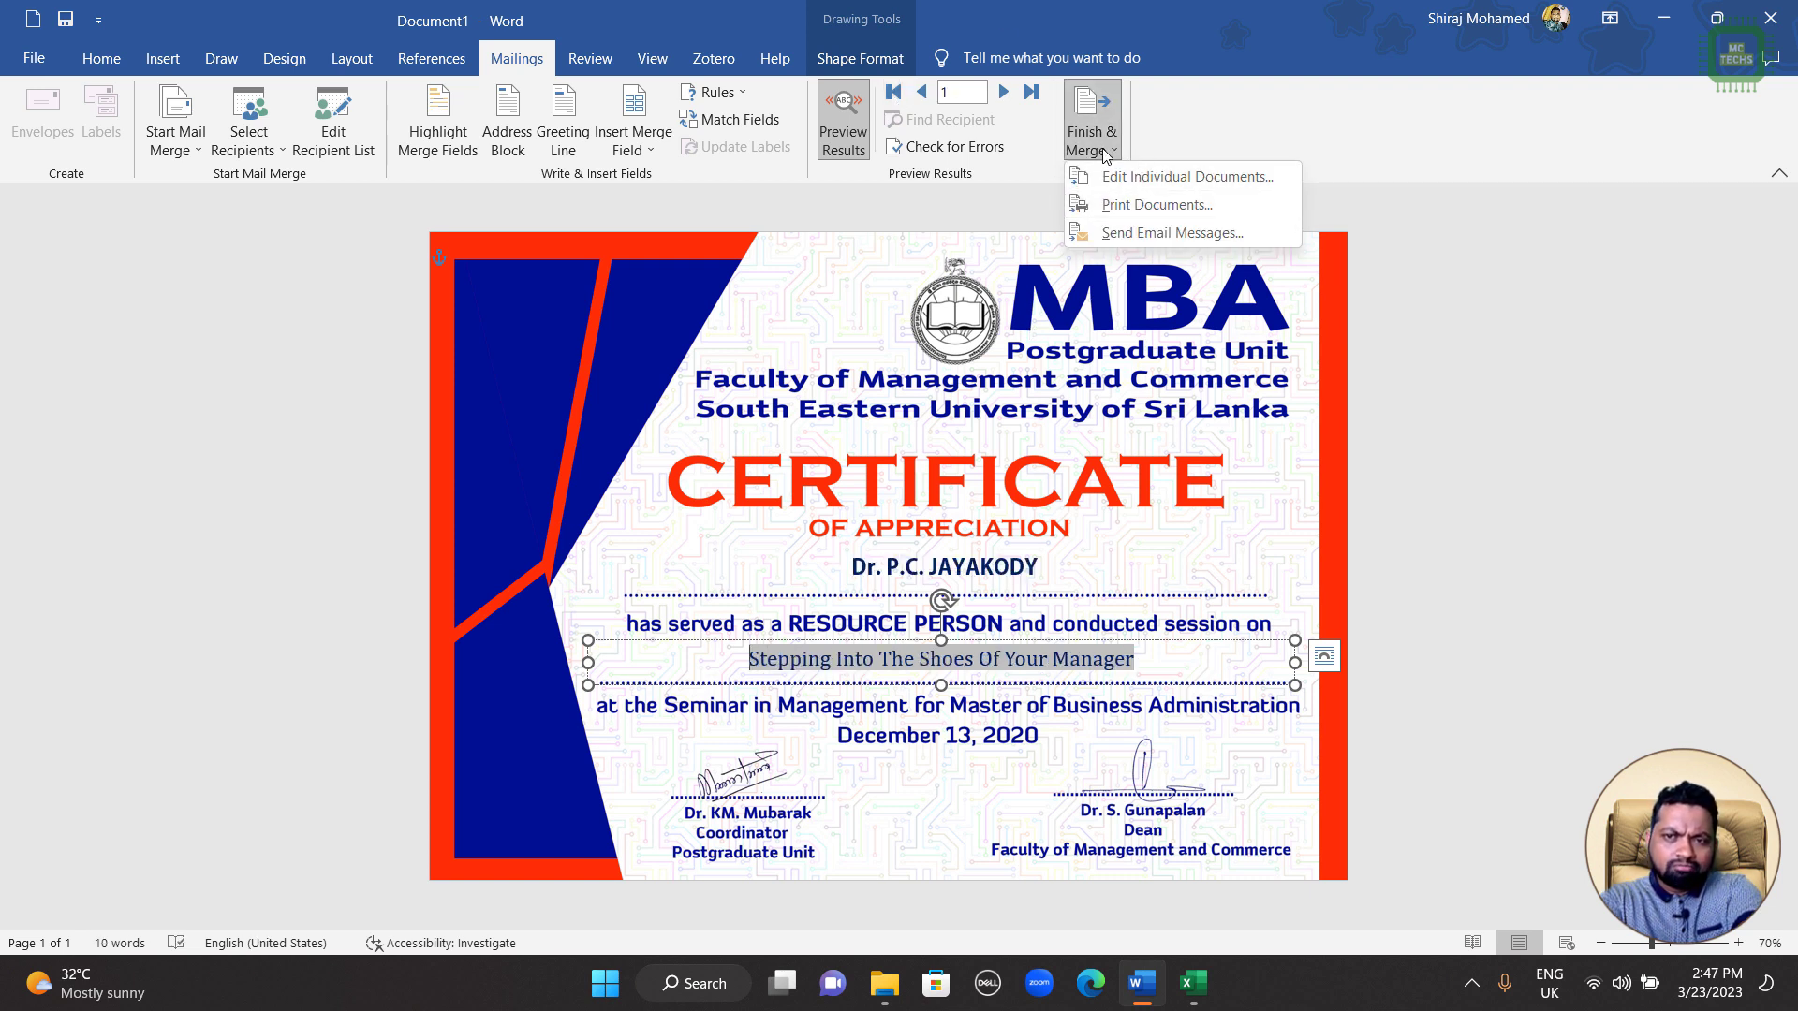
{"action": "left_click", "coordinate": [1128, 205]}
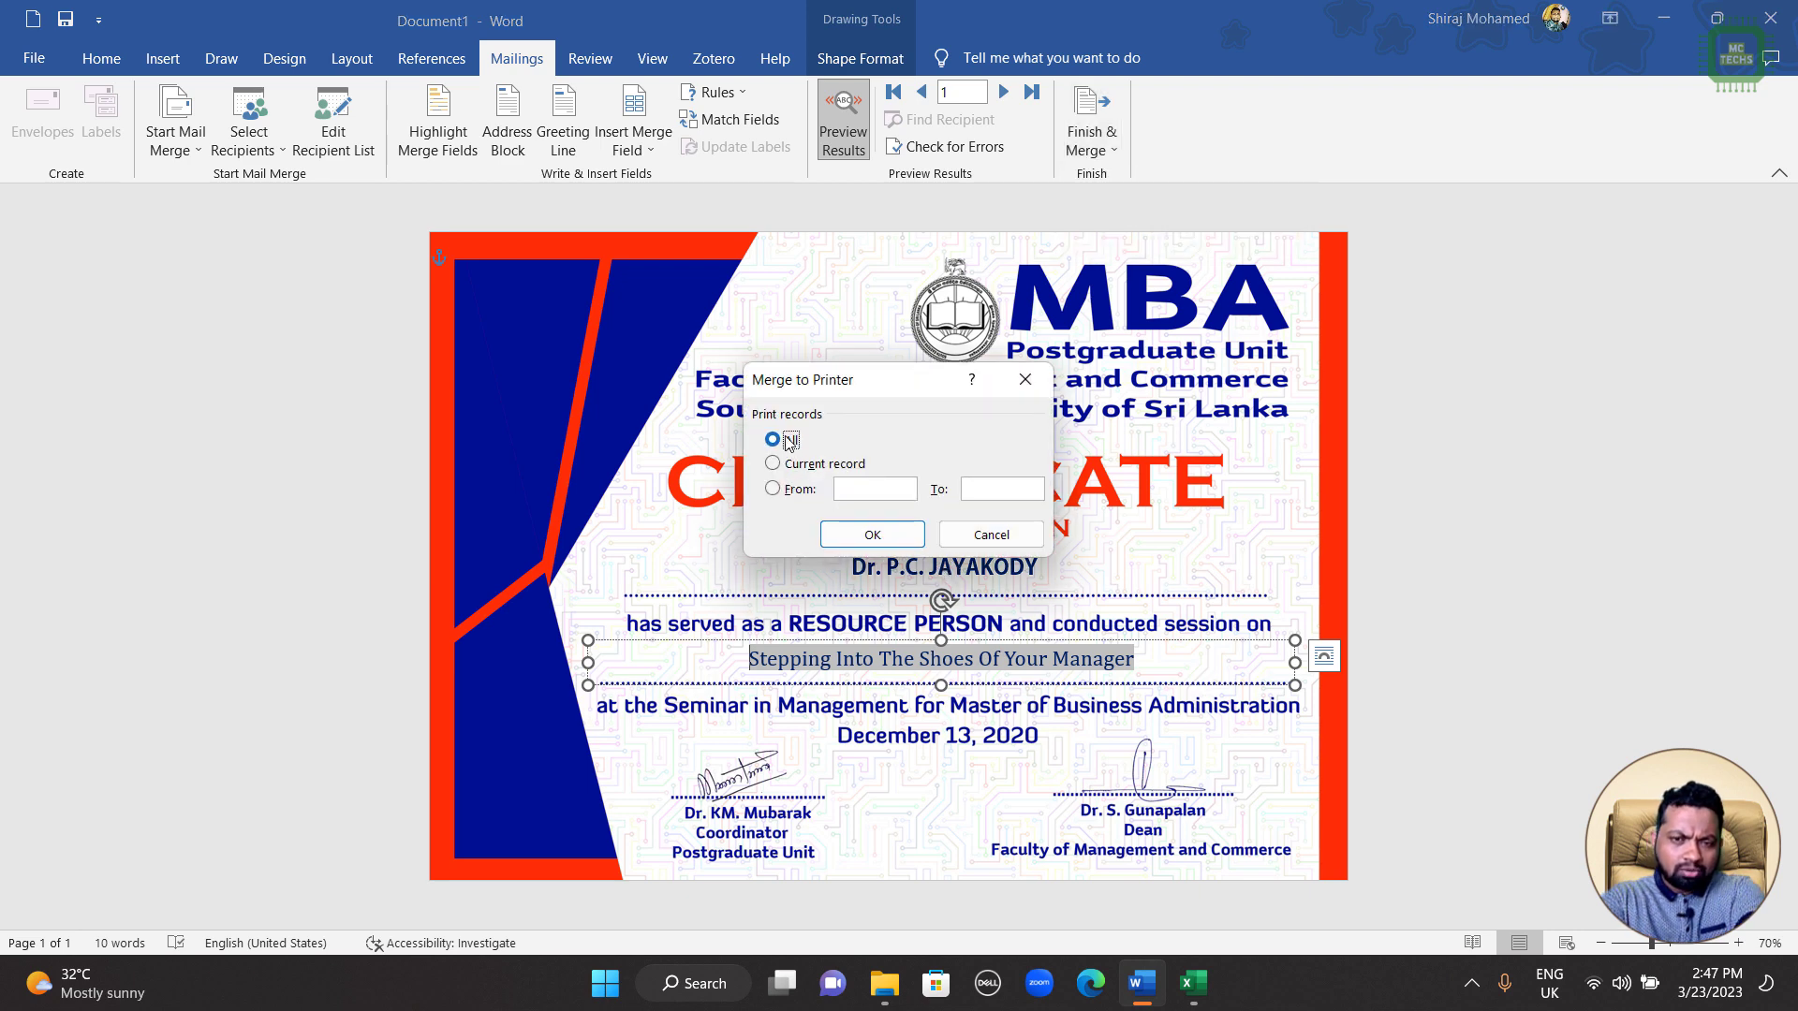
{"action": "left_click", "coordinate": [816, 465]}
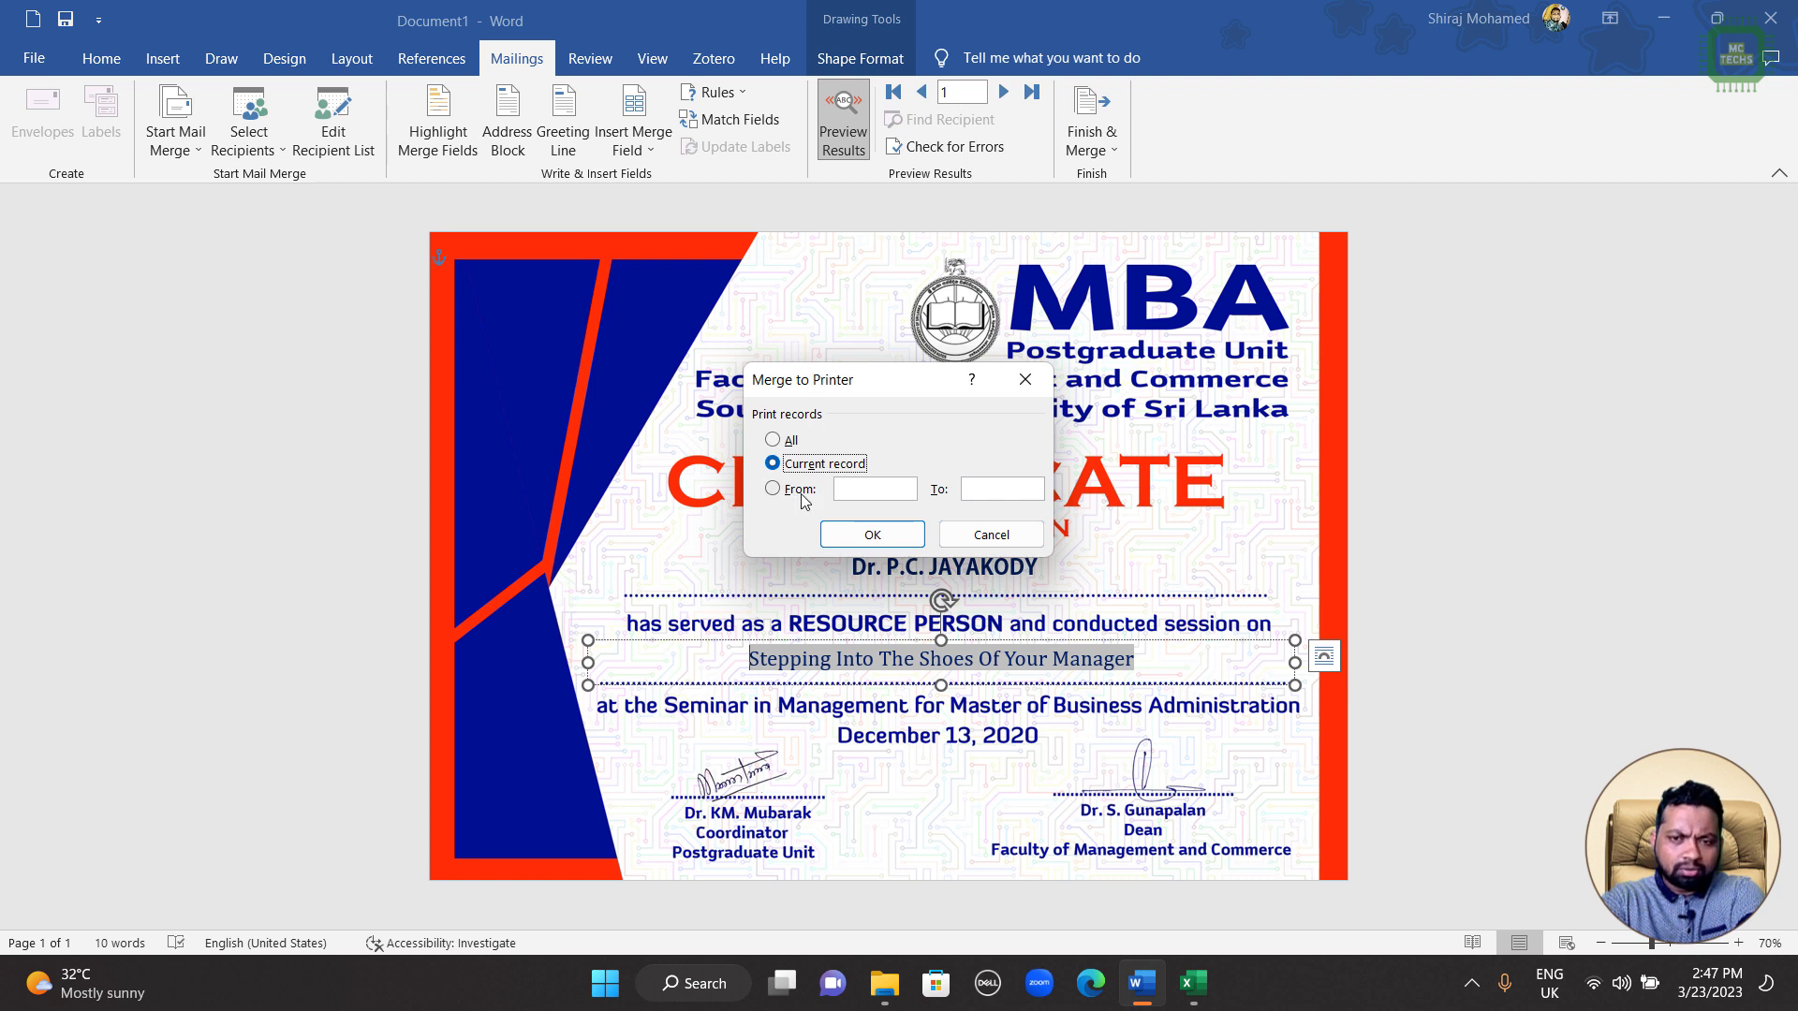
{"action": "left_click", "coordinate": [843, 493]}
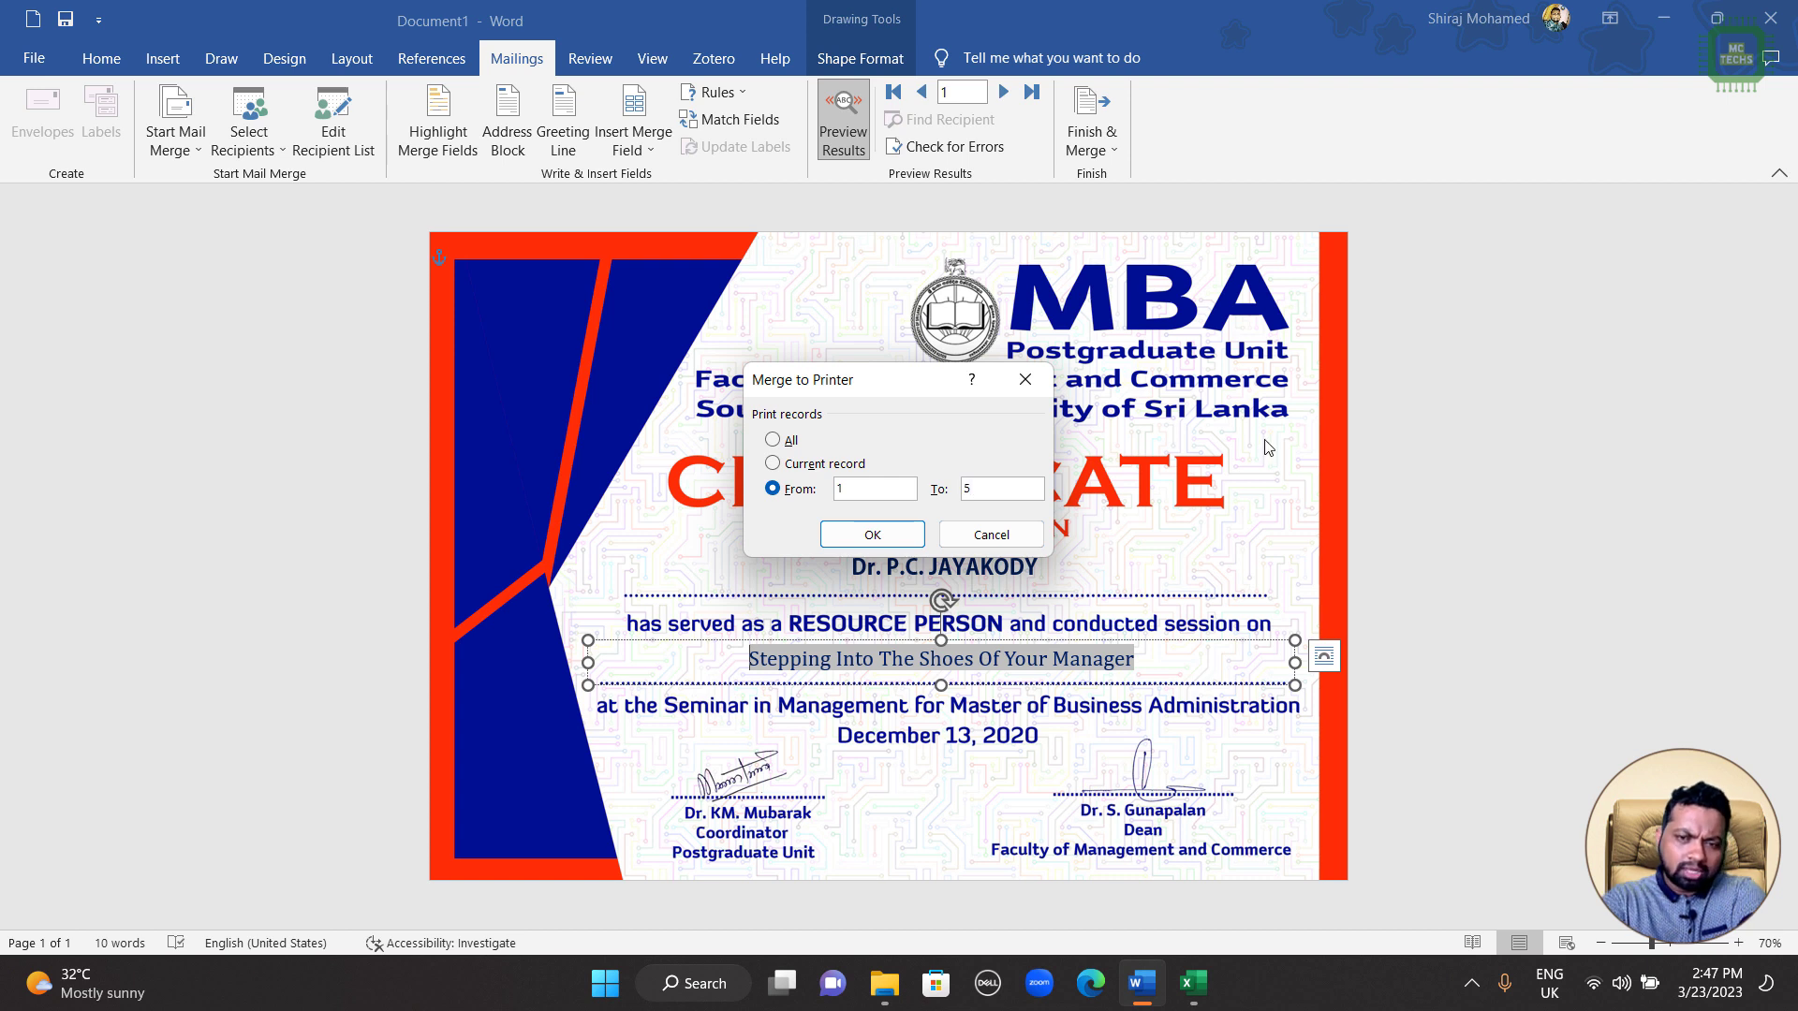
{"action": "left_click", "coordinate": [773, 442]}
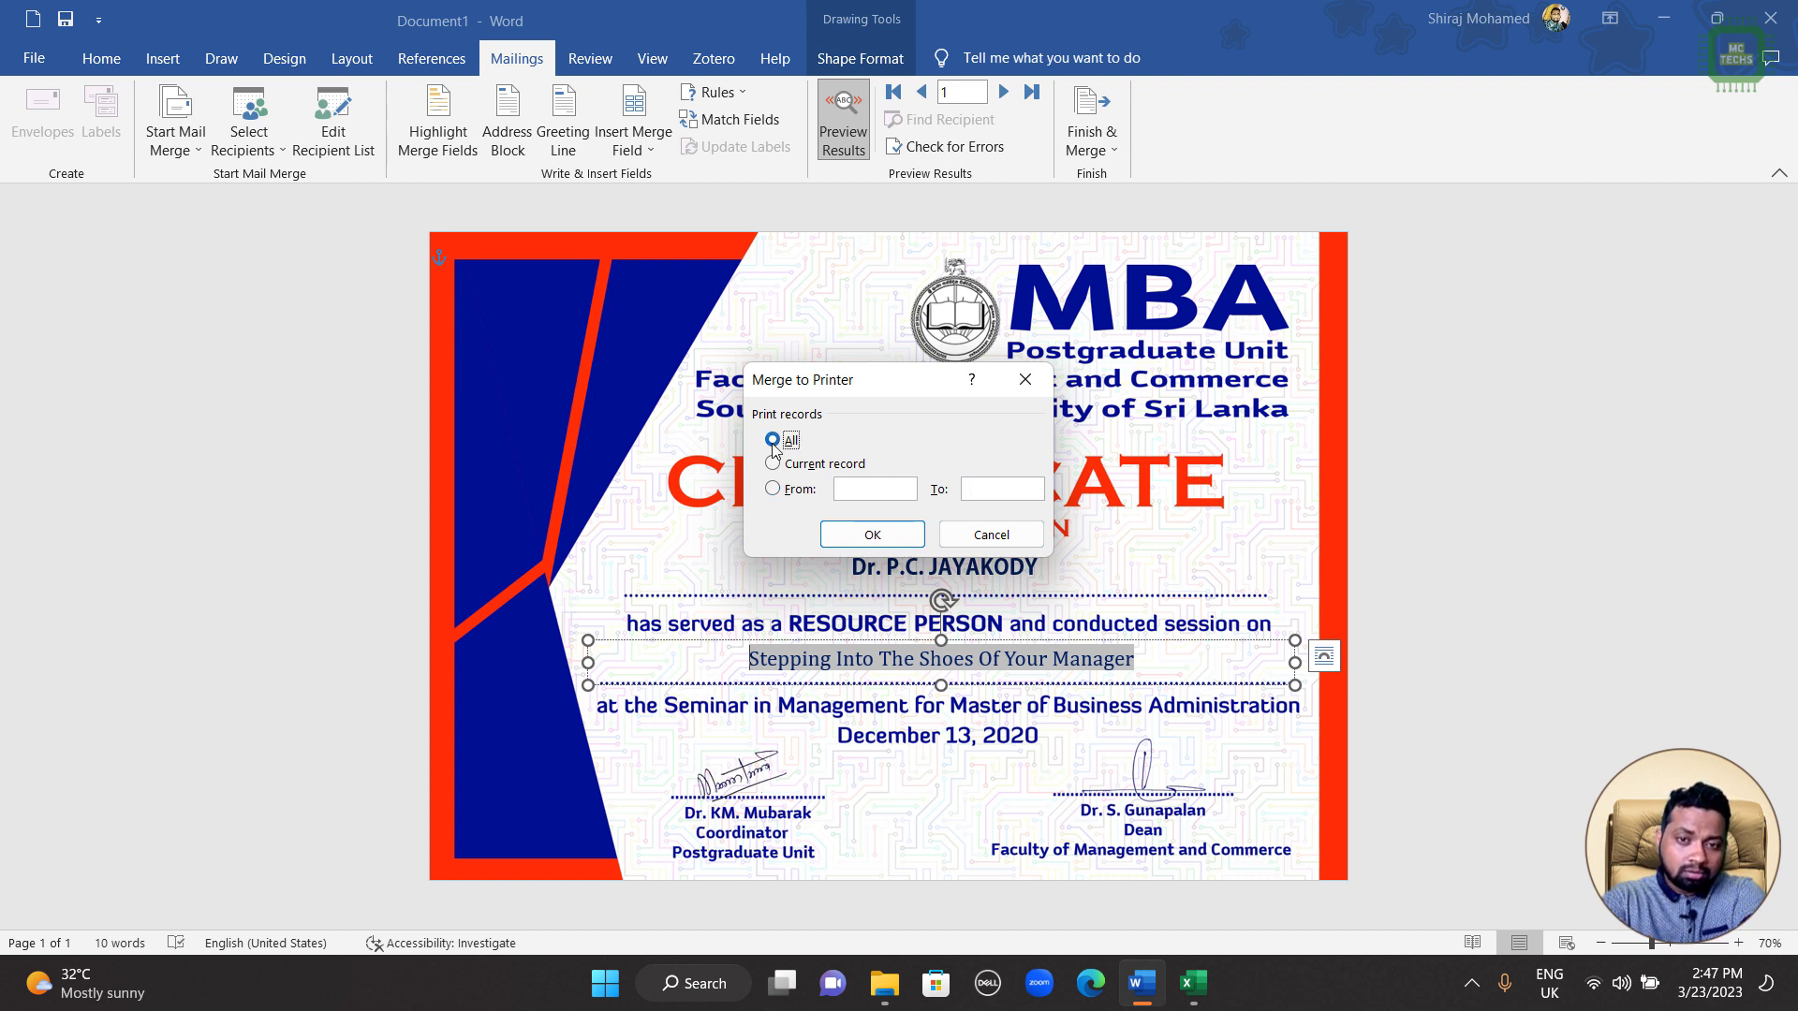
{"action": "left_click", "coordinate": [868, 543]}
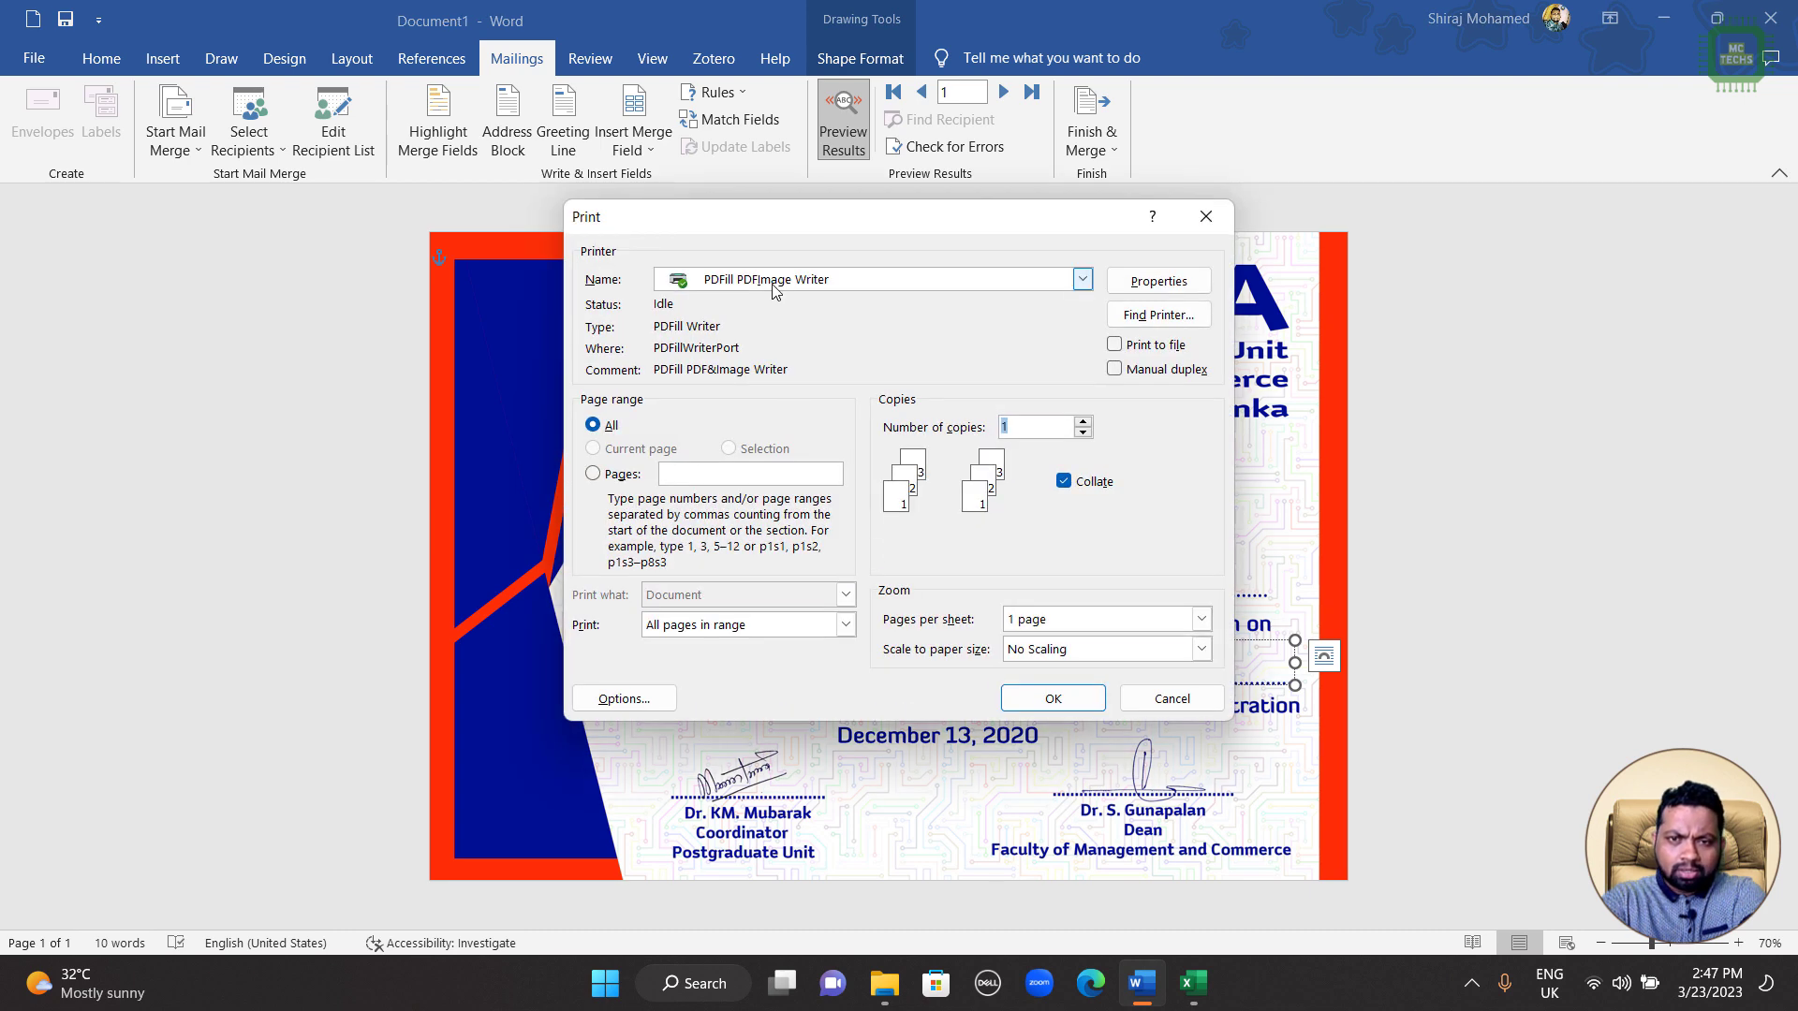
Step: Print the certificates to Microsoft Print to PDF, scaled to A4 paper
{"action": "left_click", "coordinate": [777, 283]}
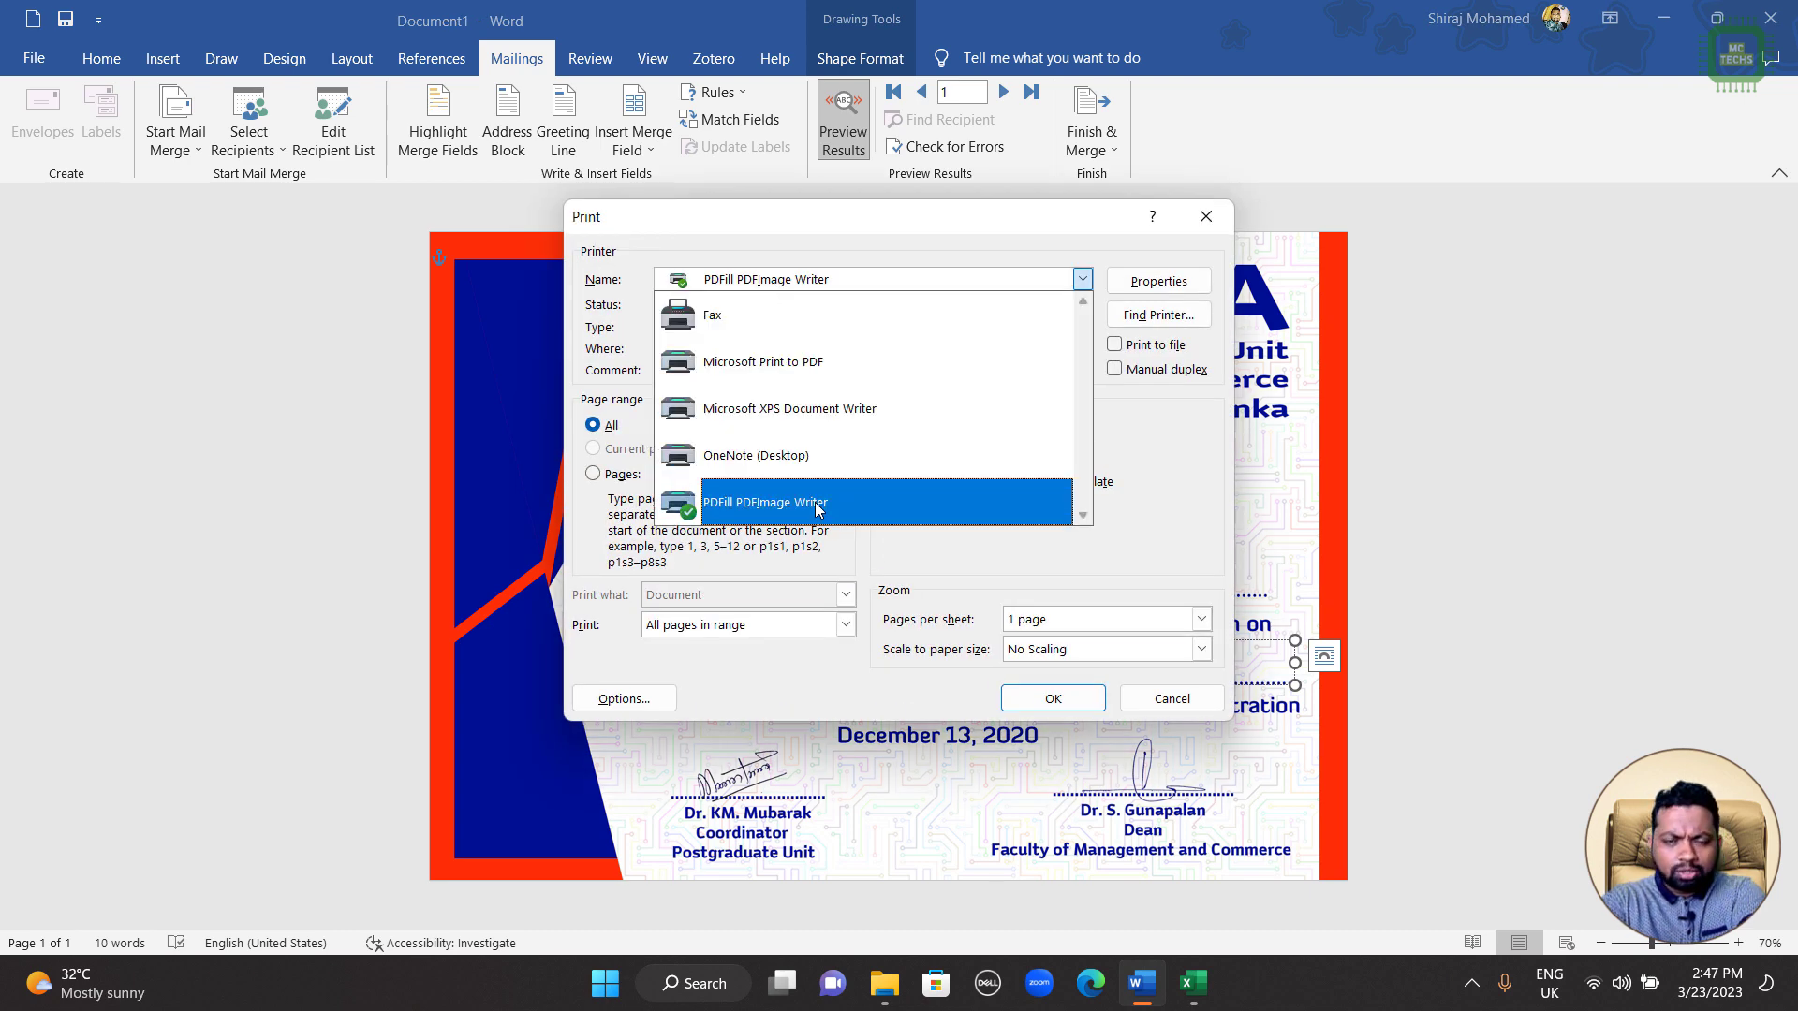
{"action": "left_click", "coordinate": [782, 363]}
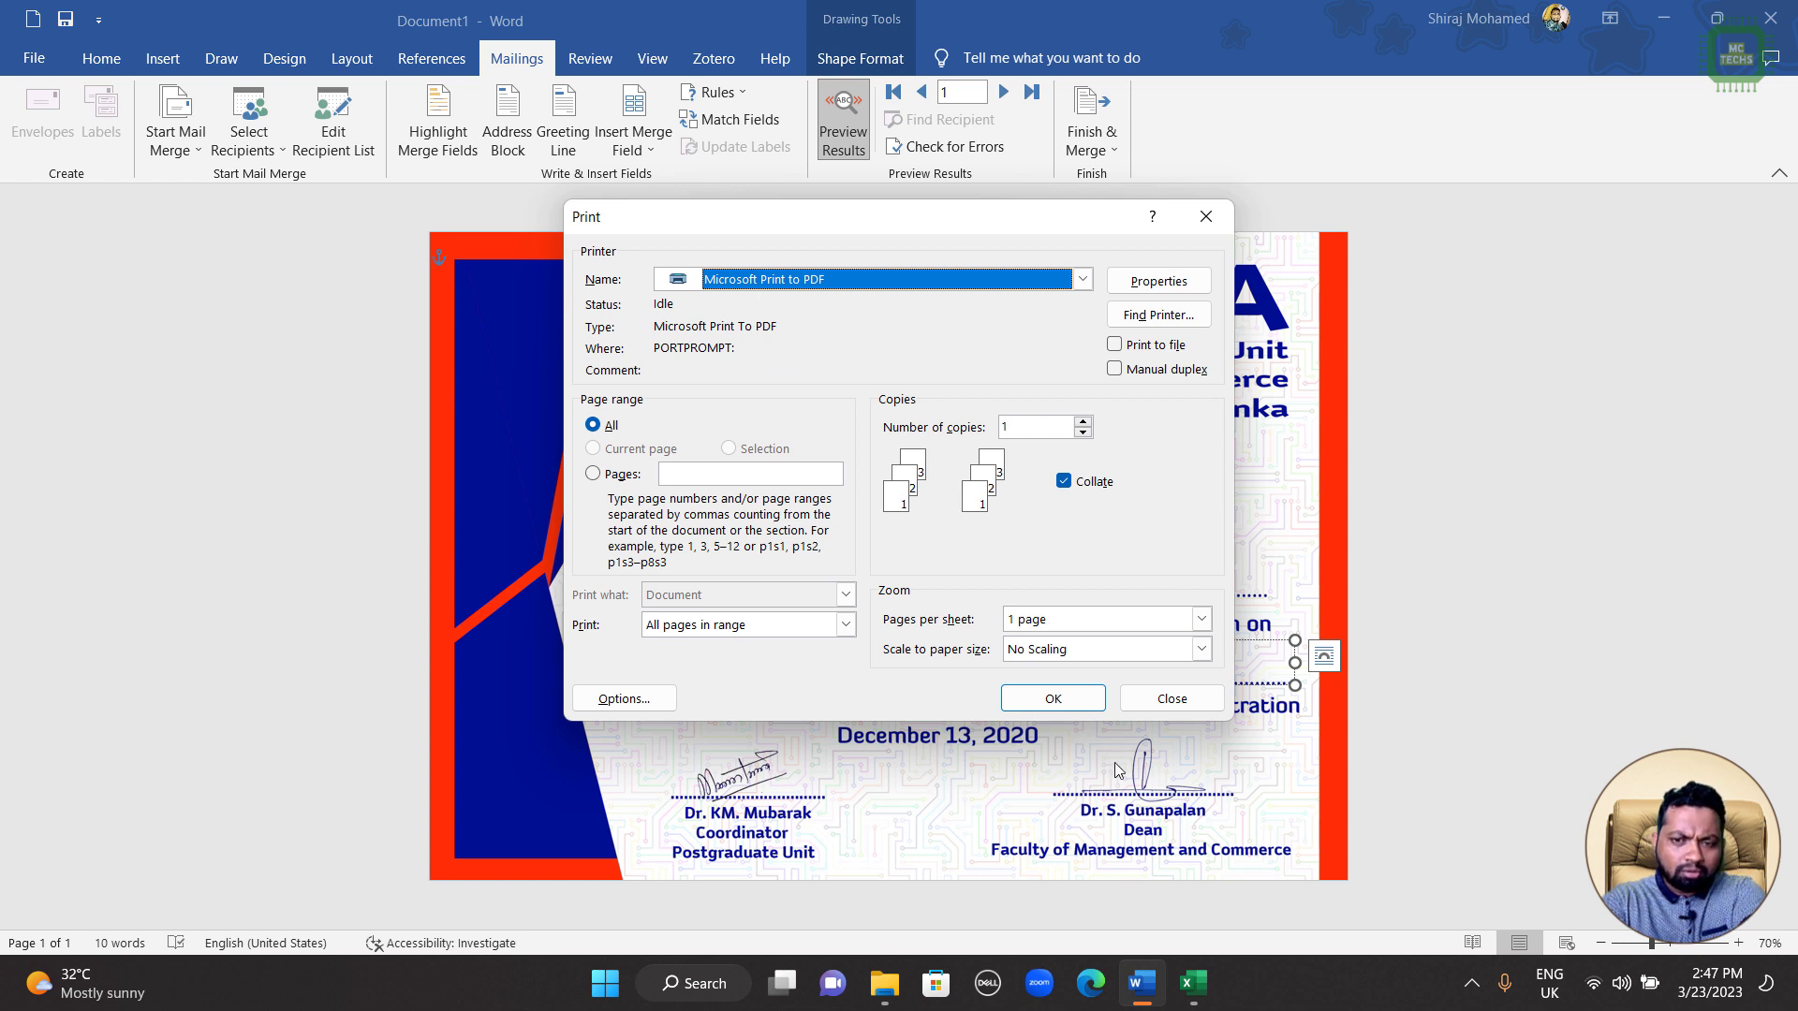
{"action": "left_click", "coordinate": [1038, 652]}
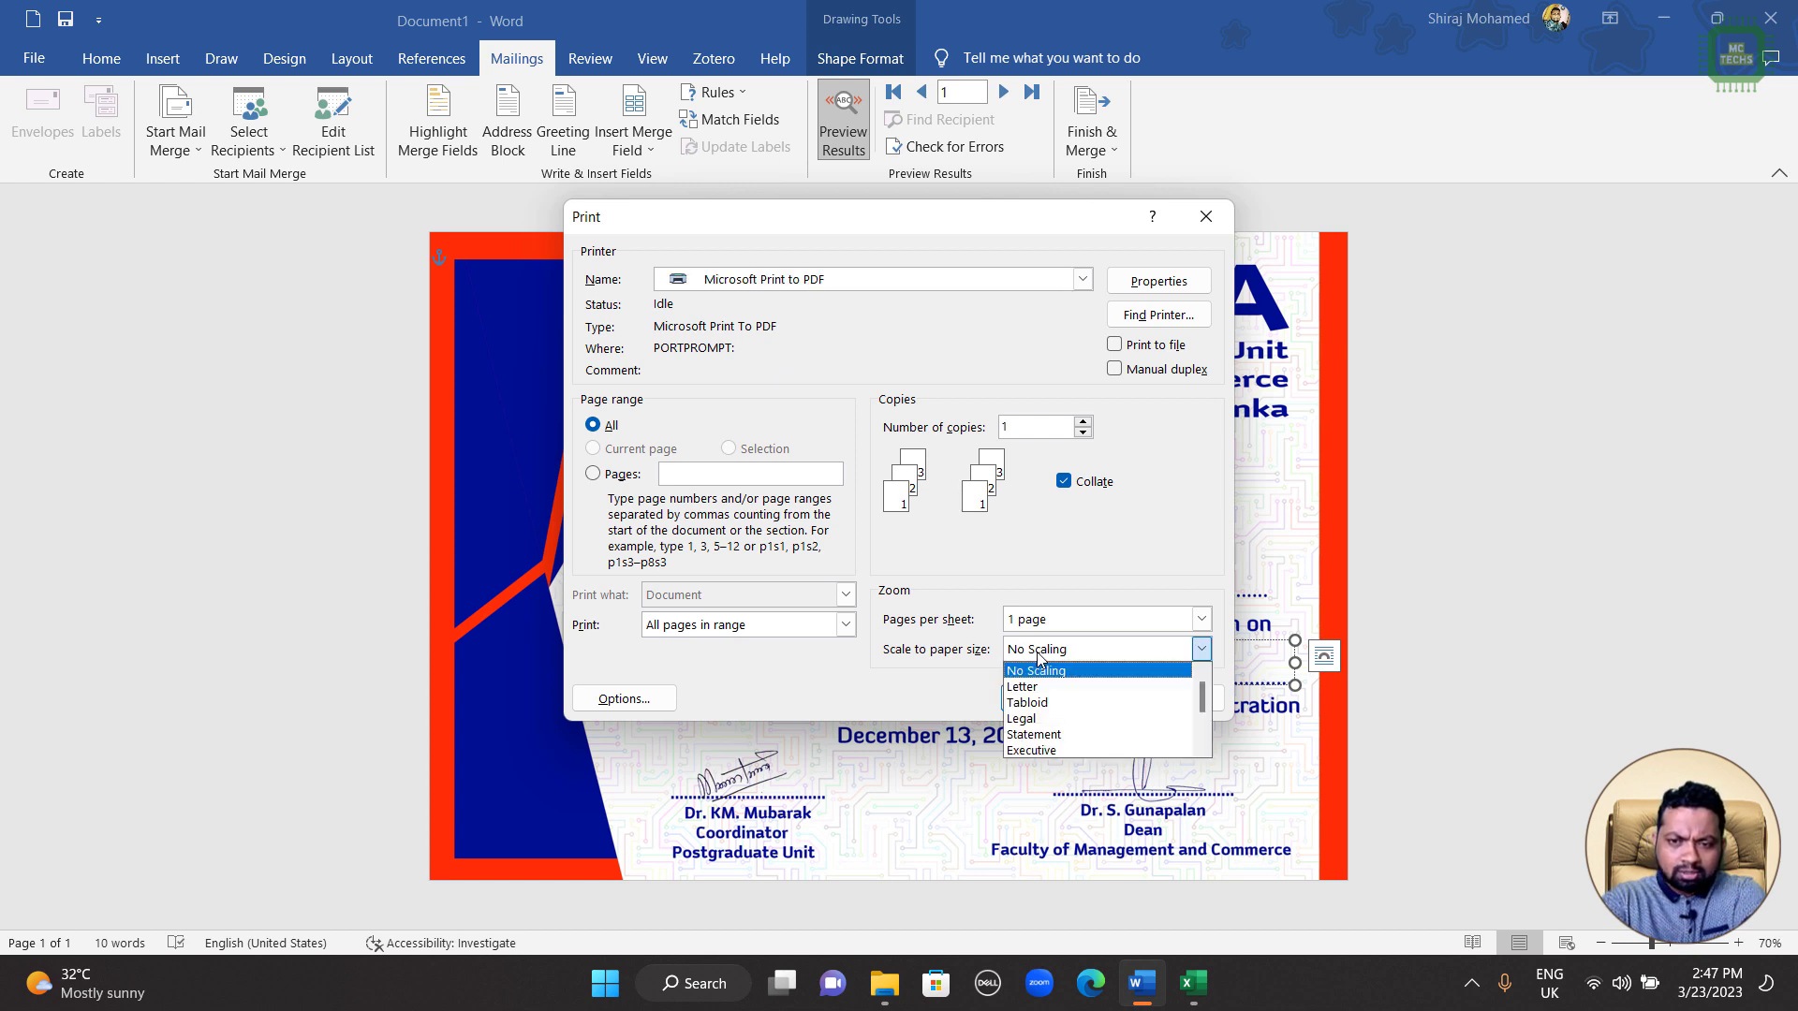
{"action": "key", "text": "Down"}
{"action": "key", "text": "Down"}
{"action": "key", "text": "Down"}
{"action": "key", "text": "Down"}
{"action": "key", "text": "Down"}
{"action": "key", "text": "Down"}
{"action": "key", "text": "Down"}
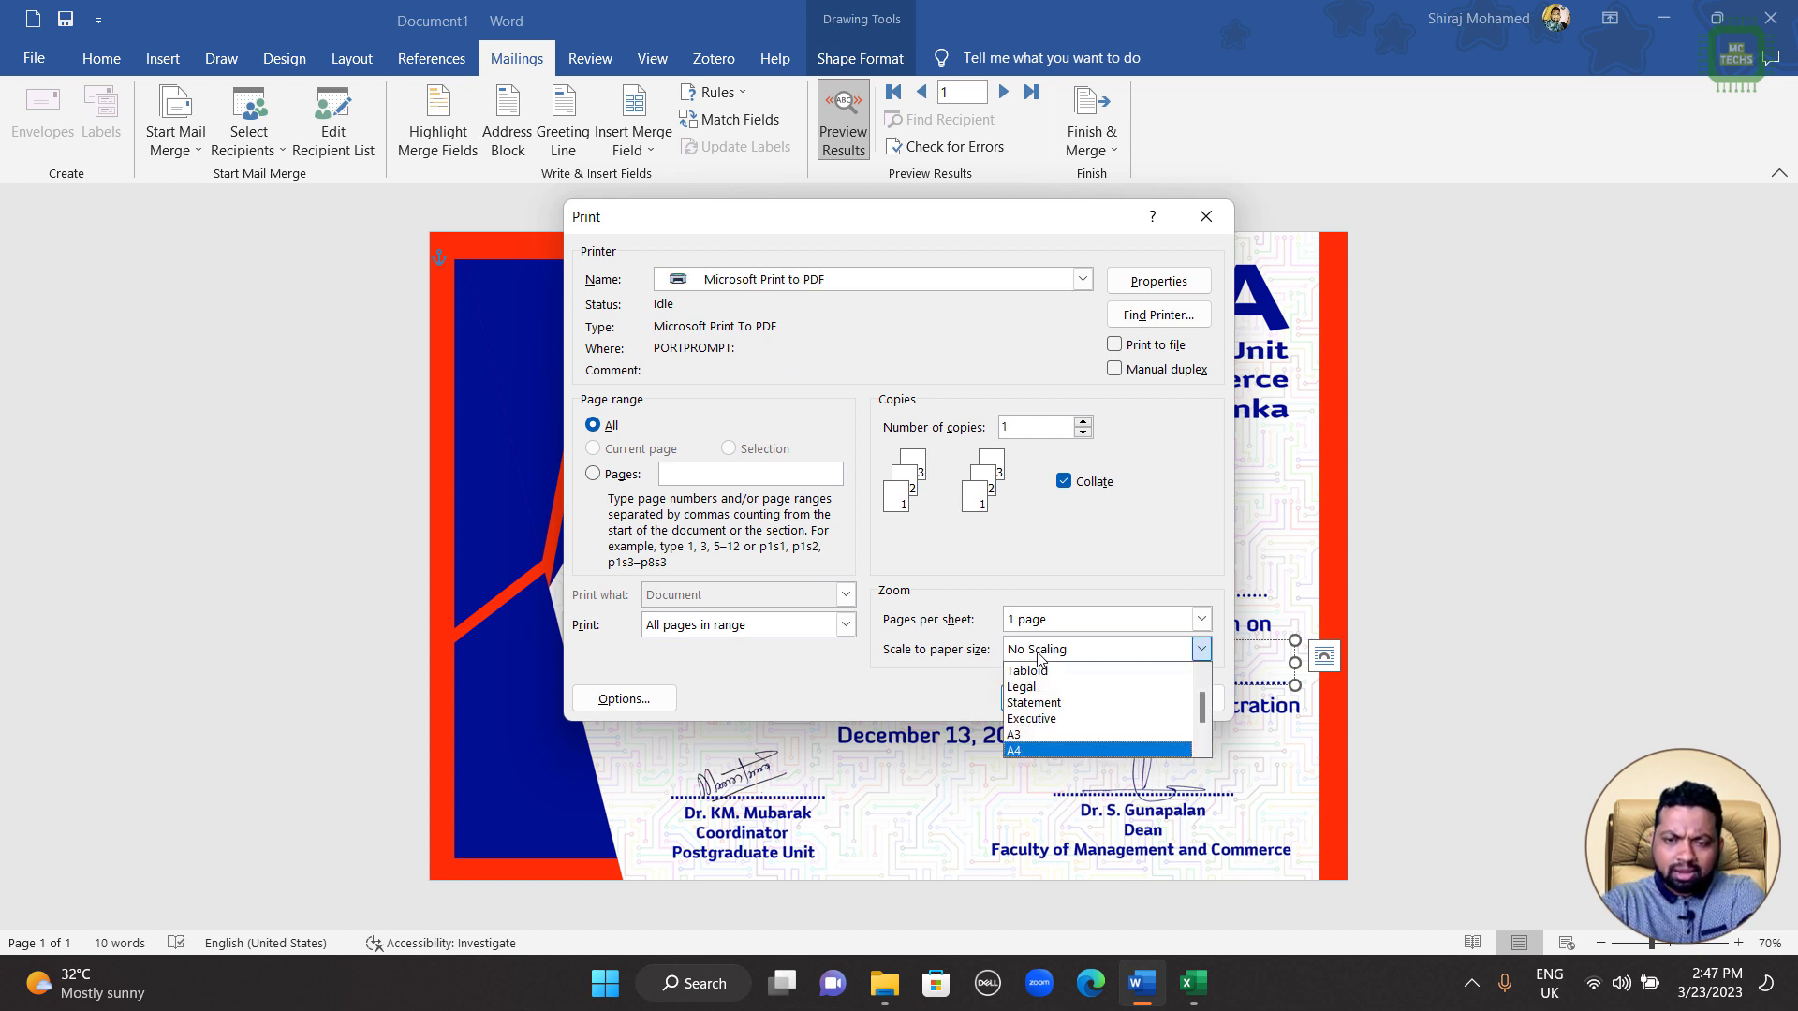
{"action": "key", "text": "Return"}
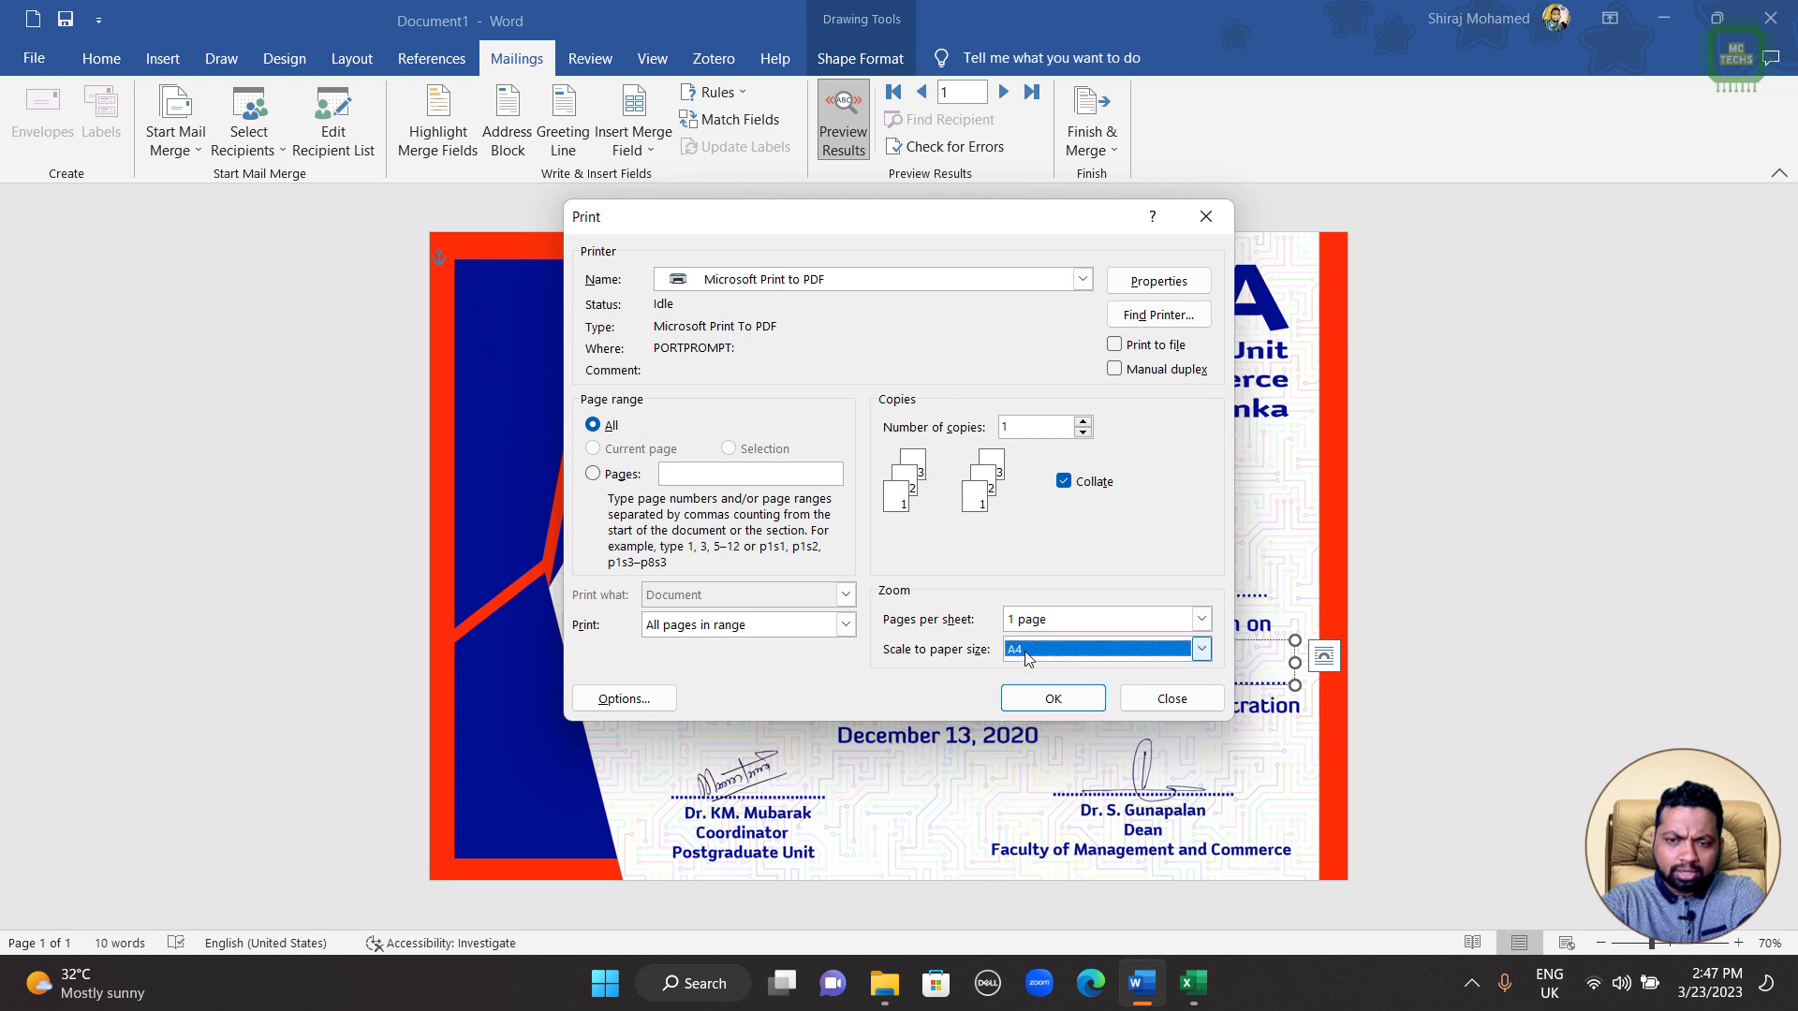
{"action": "left_click", "coordinate": [1026, 705]}
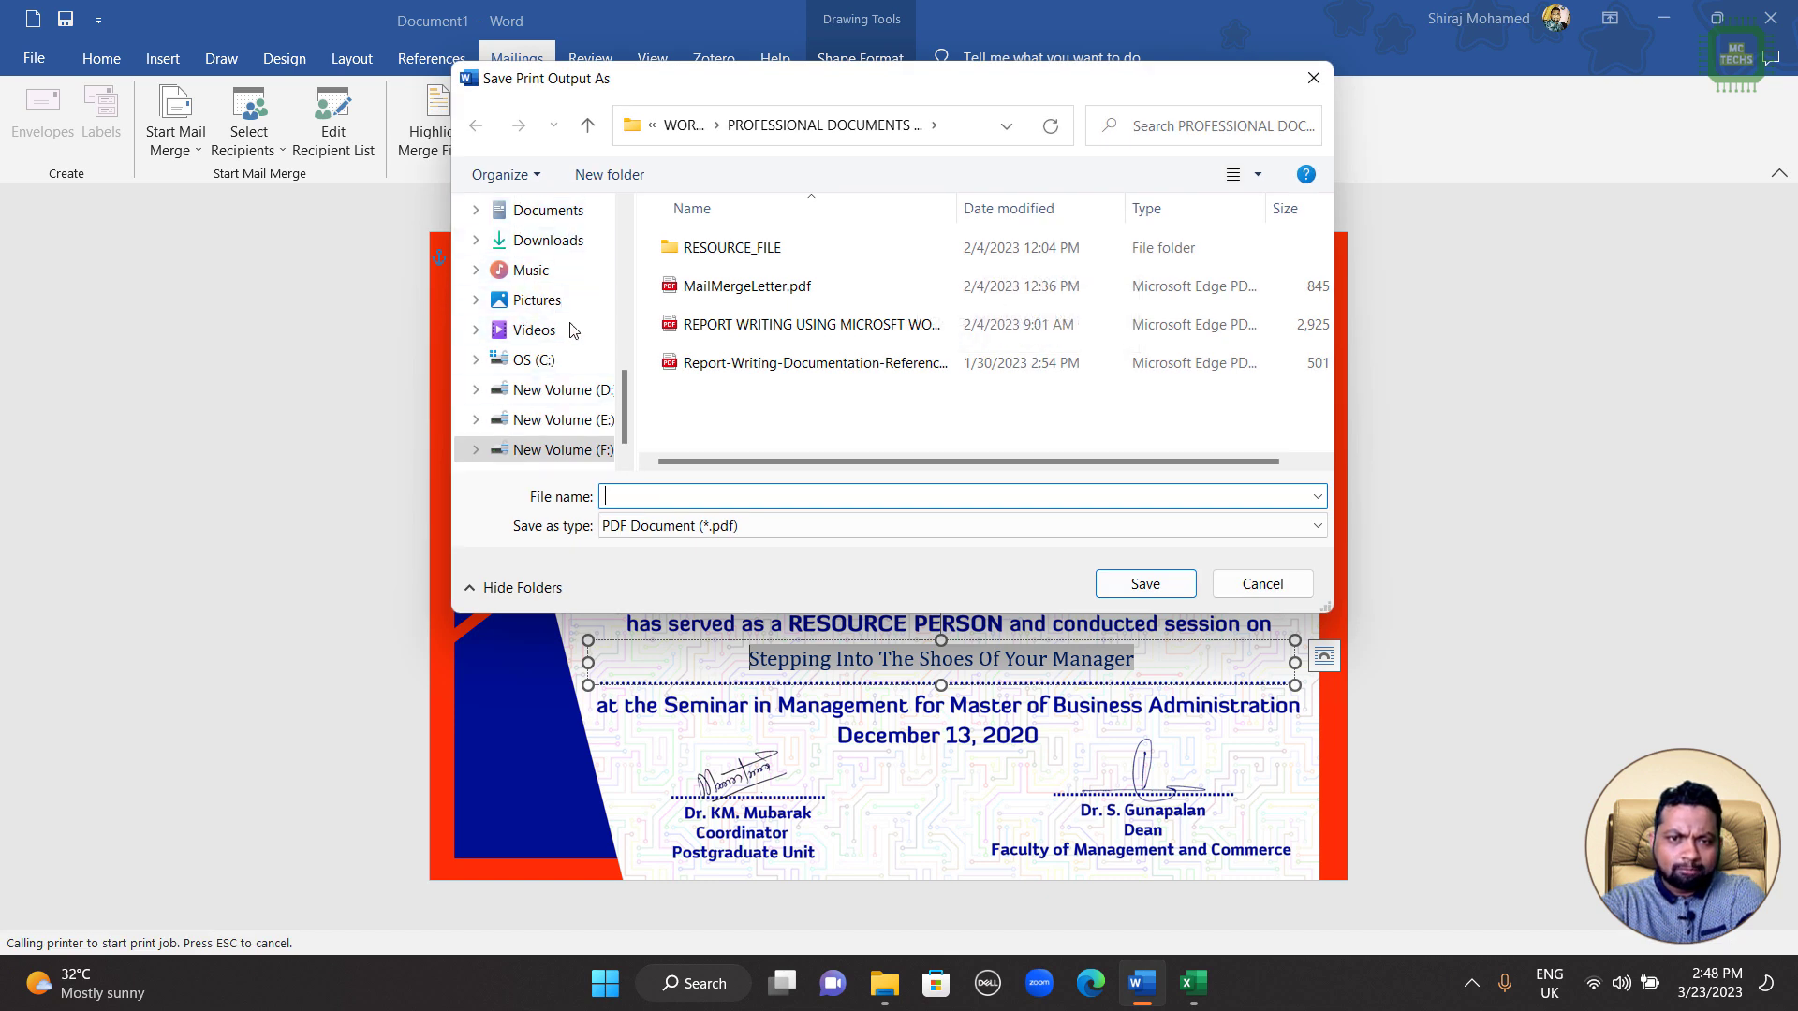
Step: Save the PDF as 20Certificates in the Desktop's BULK-CERTIFICATES folder
{"action": "scroll", "coordinate": [520, 243], "scroll_direction": "up", "scroll_amount": 2}
{"action": "left_click", "coordinate": [525, 307]}
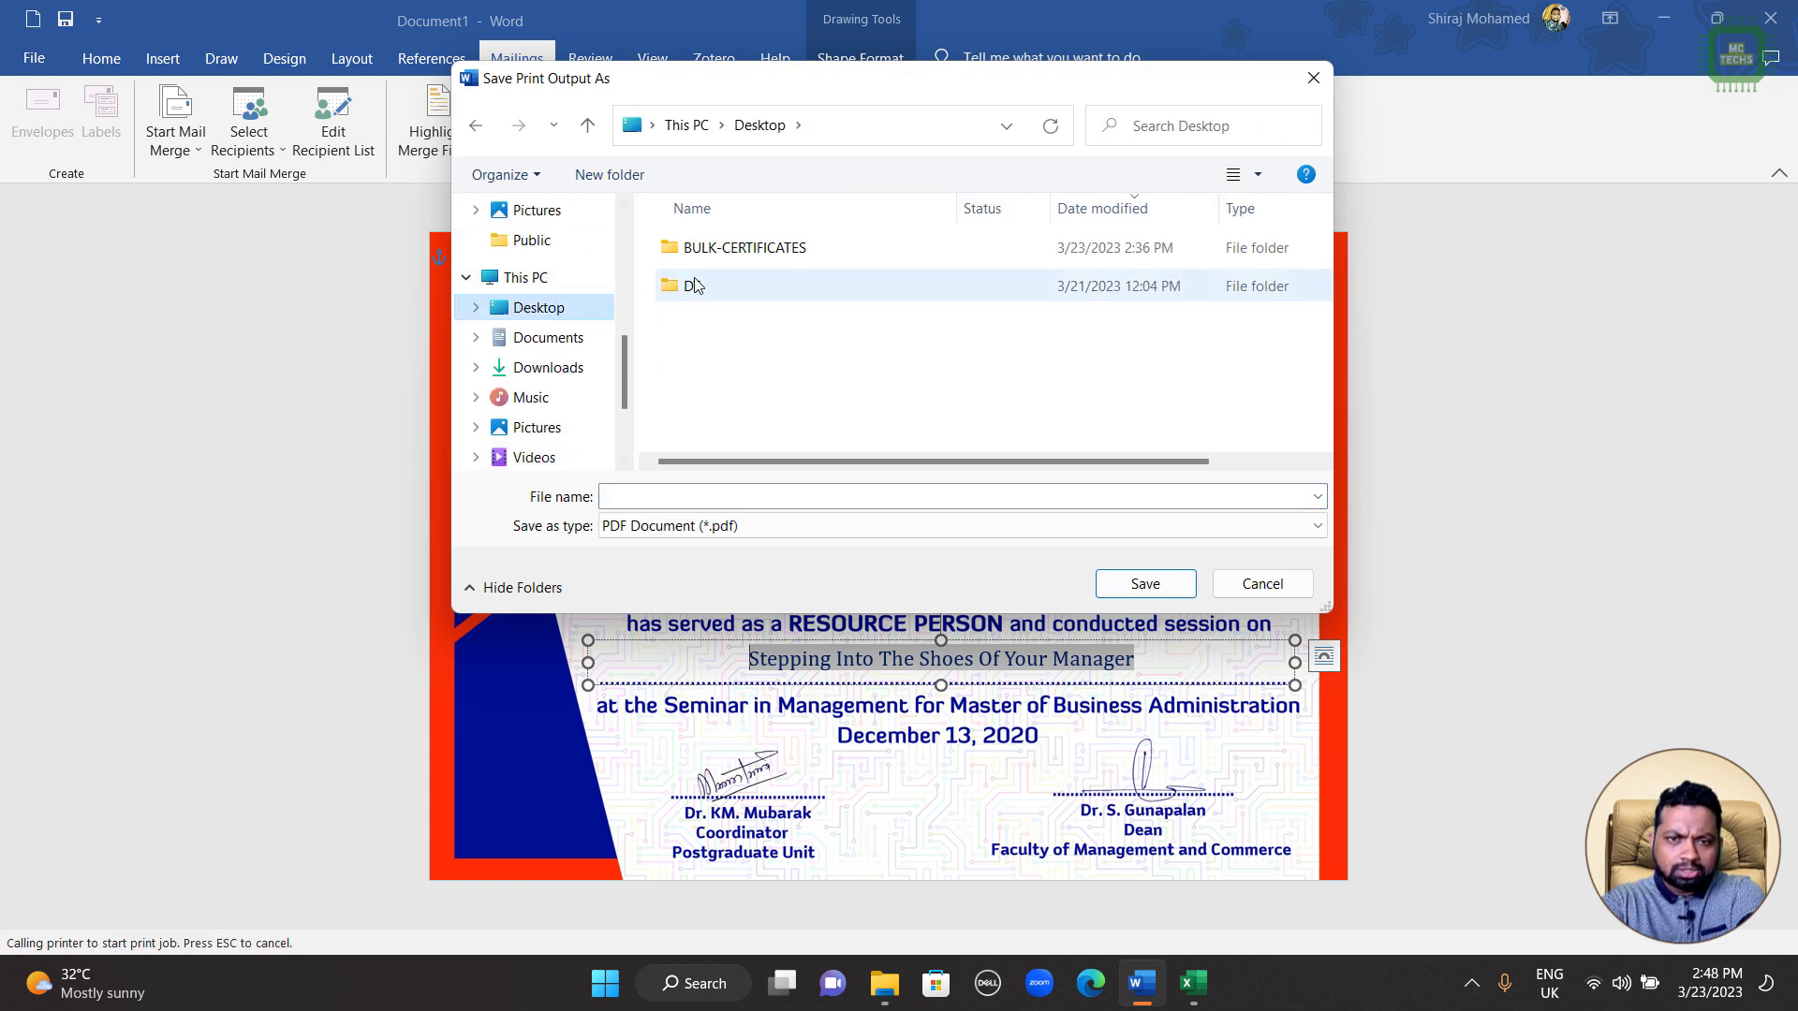
{"action": "left_click", "coordinate": [722, 249]}
{"action": "double_click", "coordinate": [723, 249]}
{"action": "left_click", "coordinate": [626, 487]}
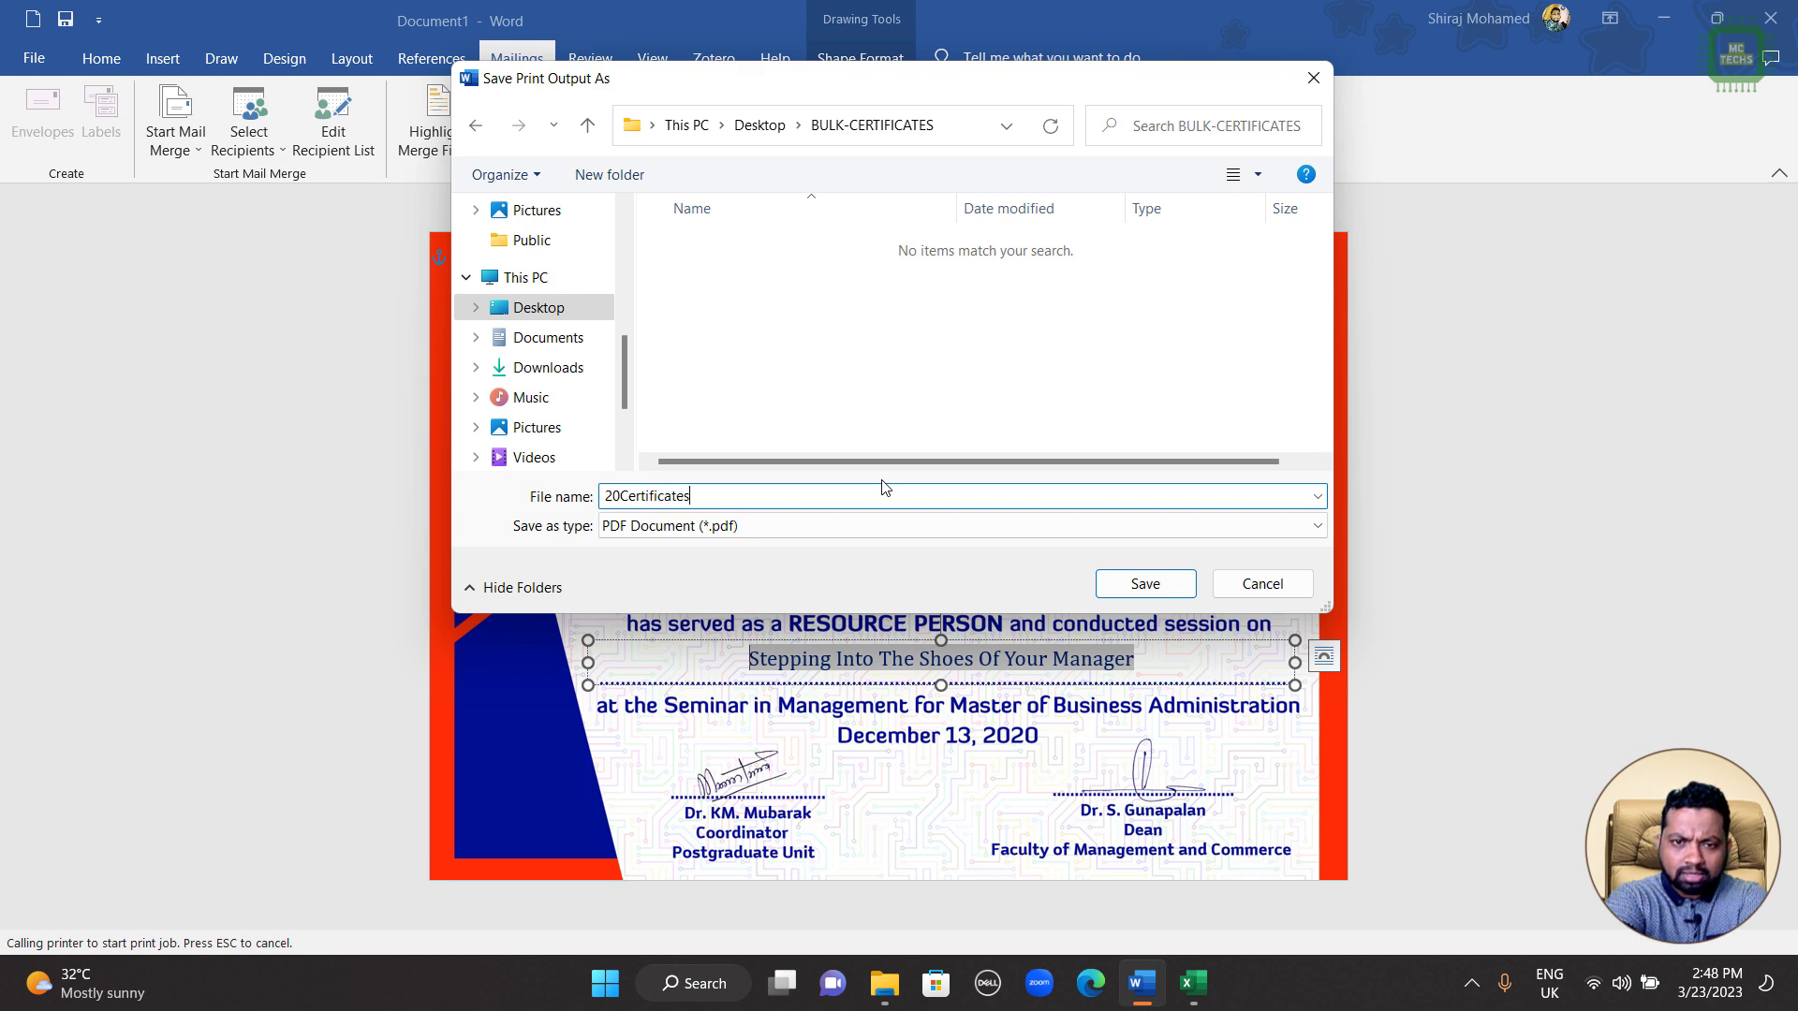
{"action": "left_click", "coordinate": [1142, 588]}
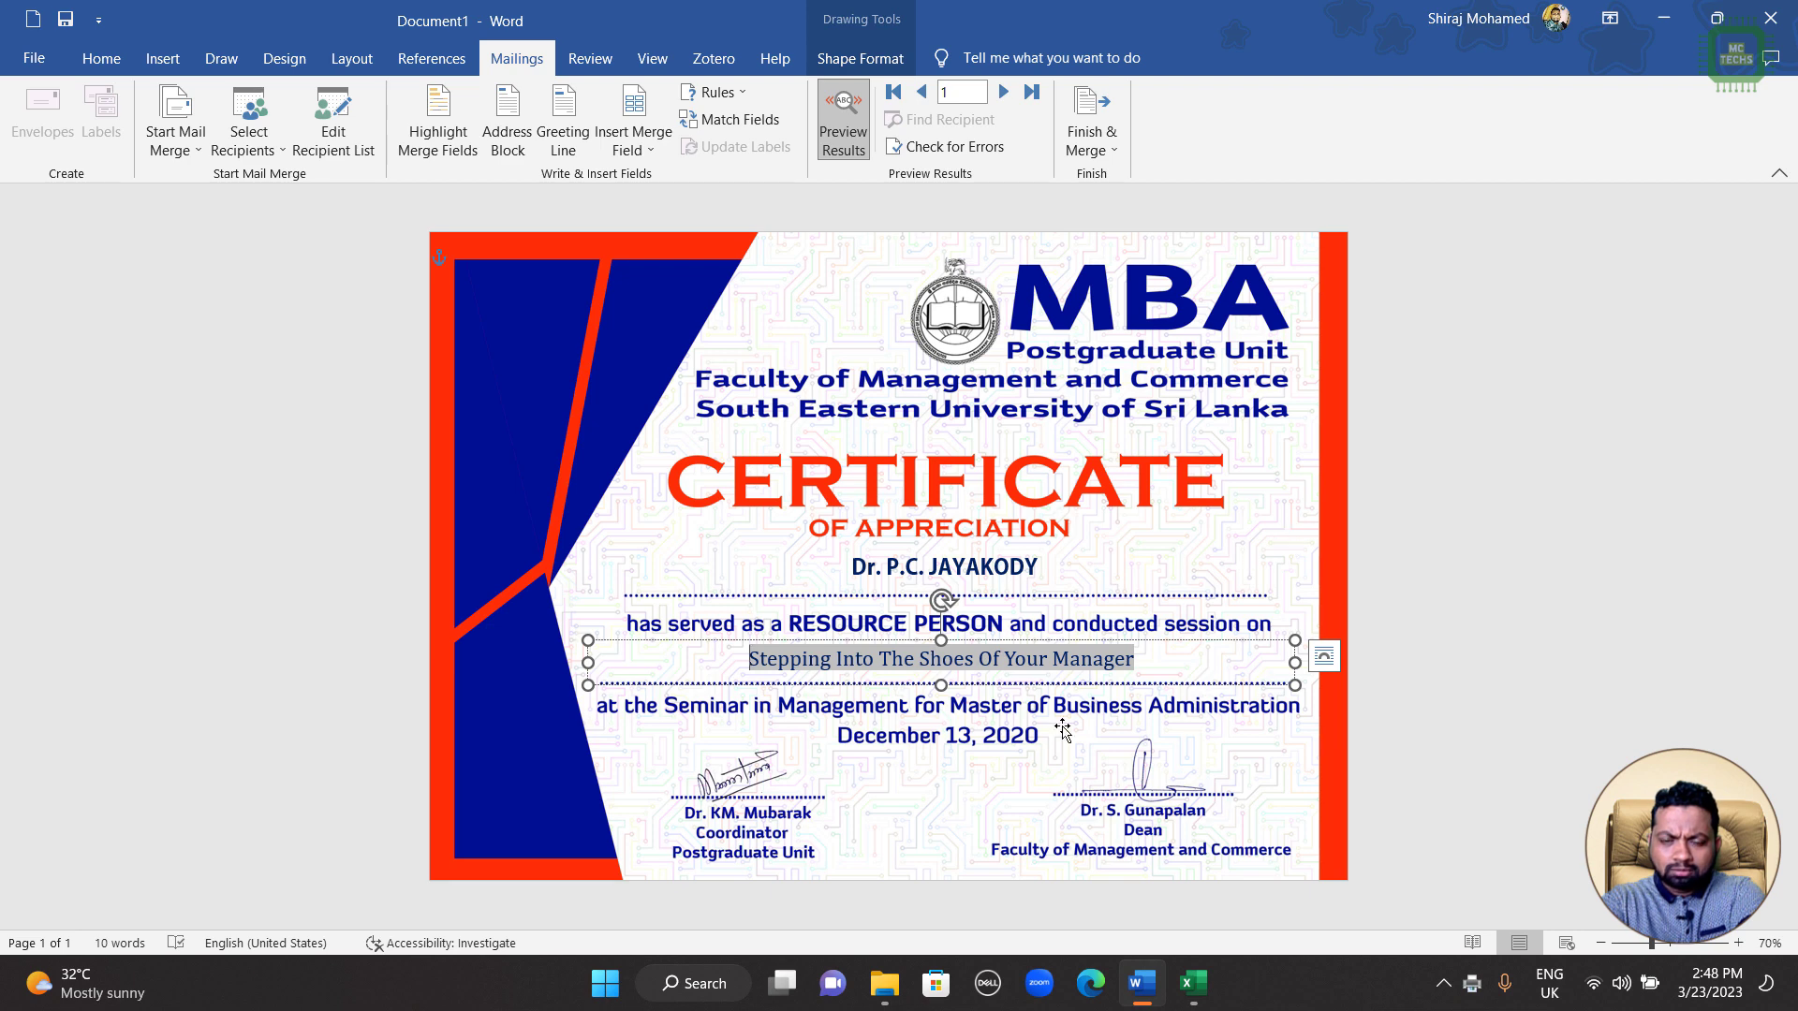
Step: Open 20Certificates.pdf from the BULK-CERTIFICATES folder to check the output
{"action": "left_click", "coordinate": [885, 983]}
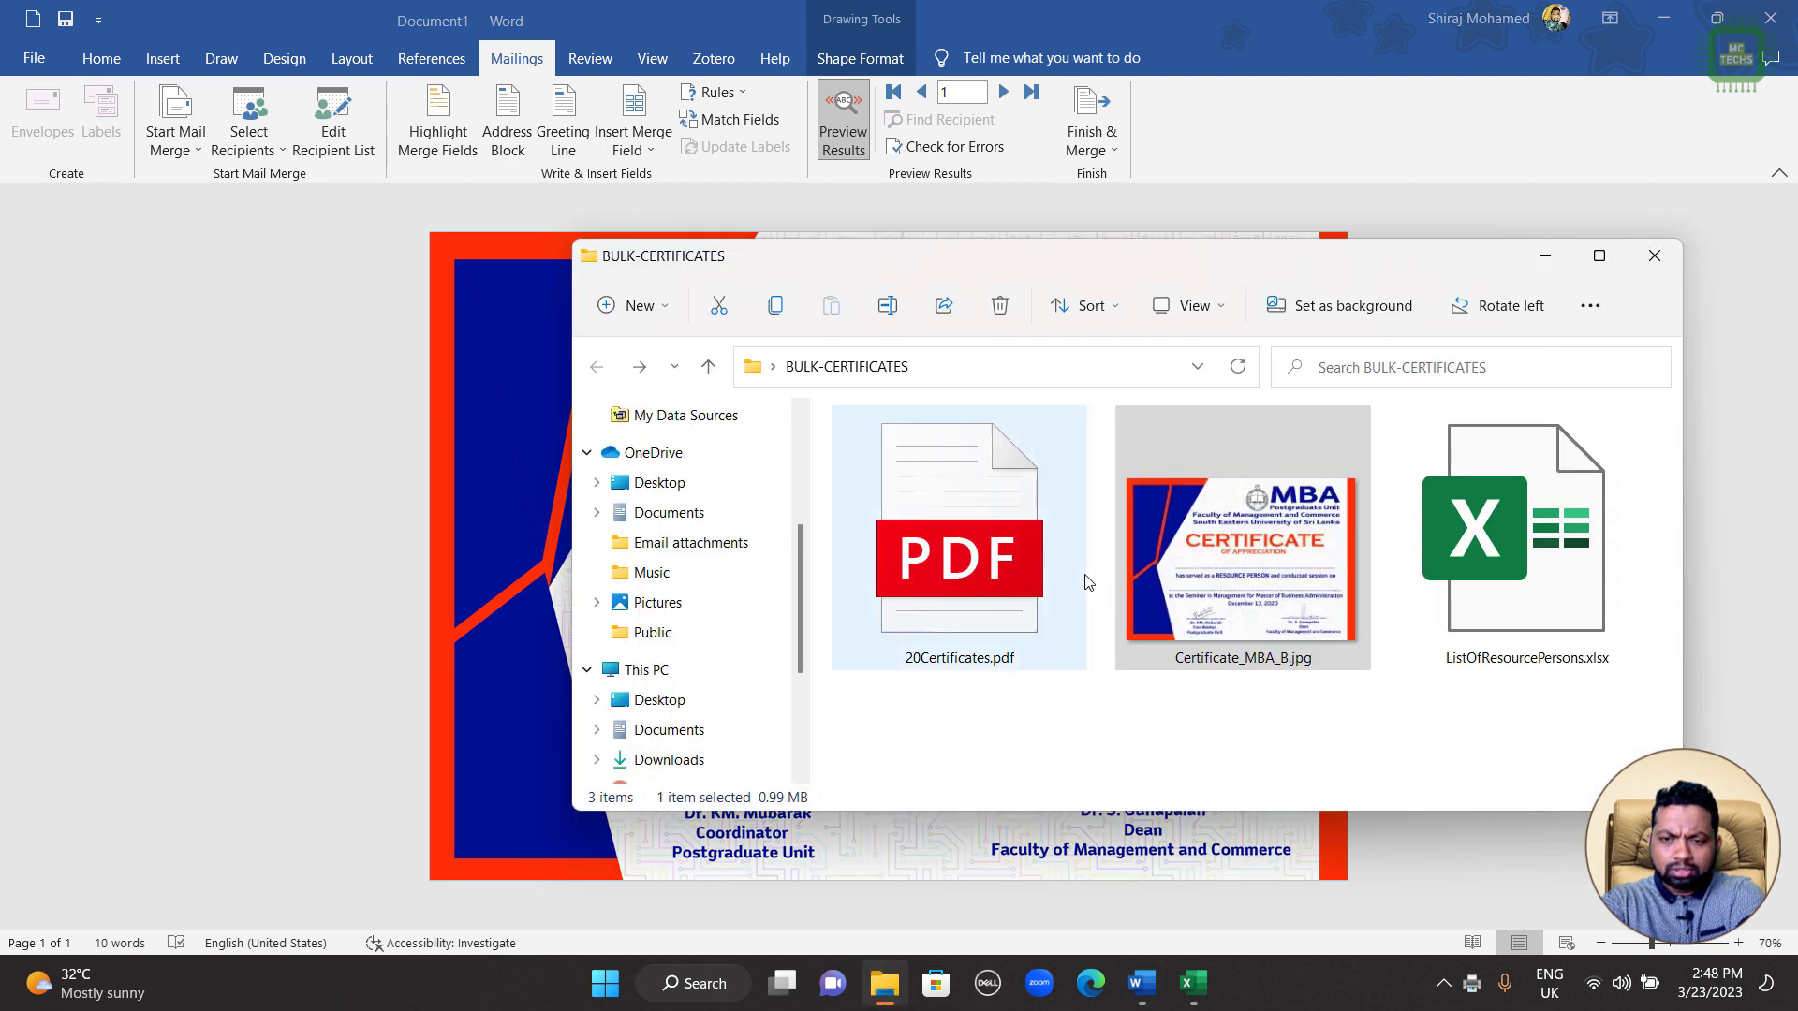
{"action": "left_click", "coordinate": [978, 667]}
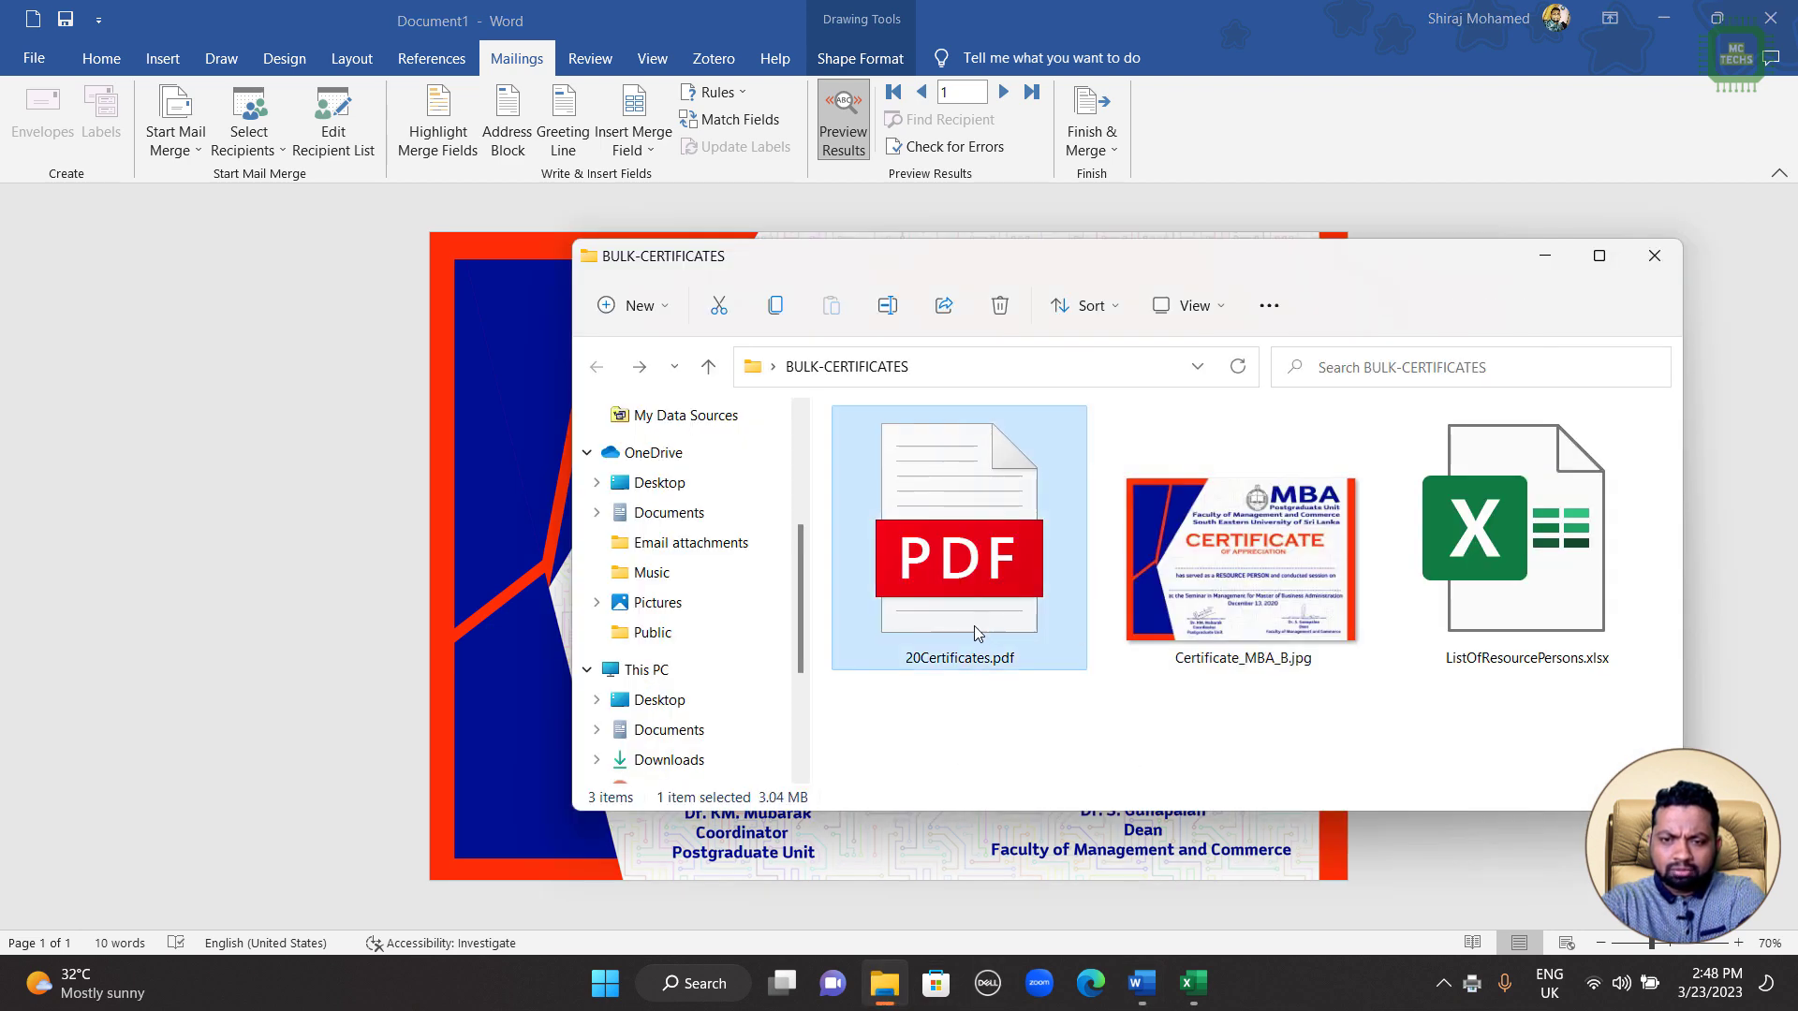
{"action": "double_click", "coordinate": [978, 634]}
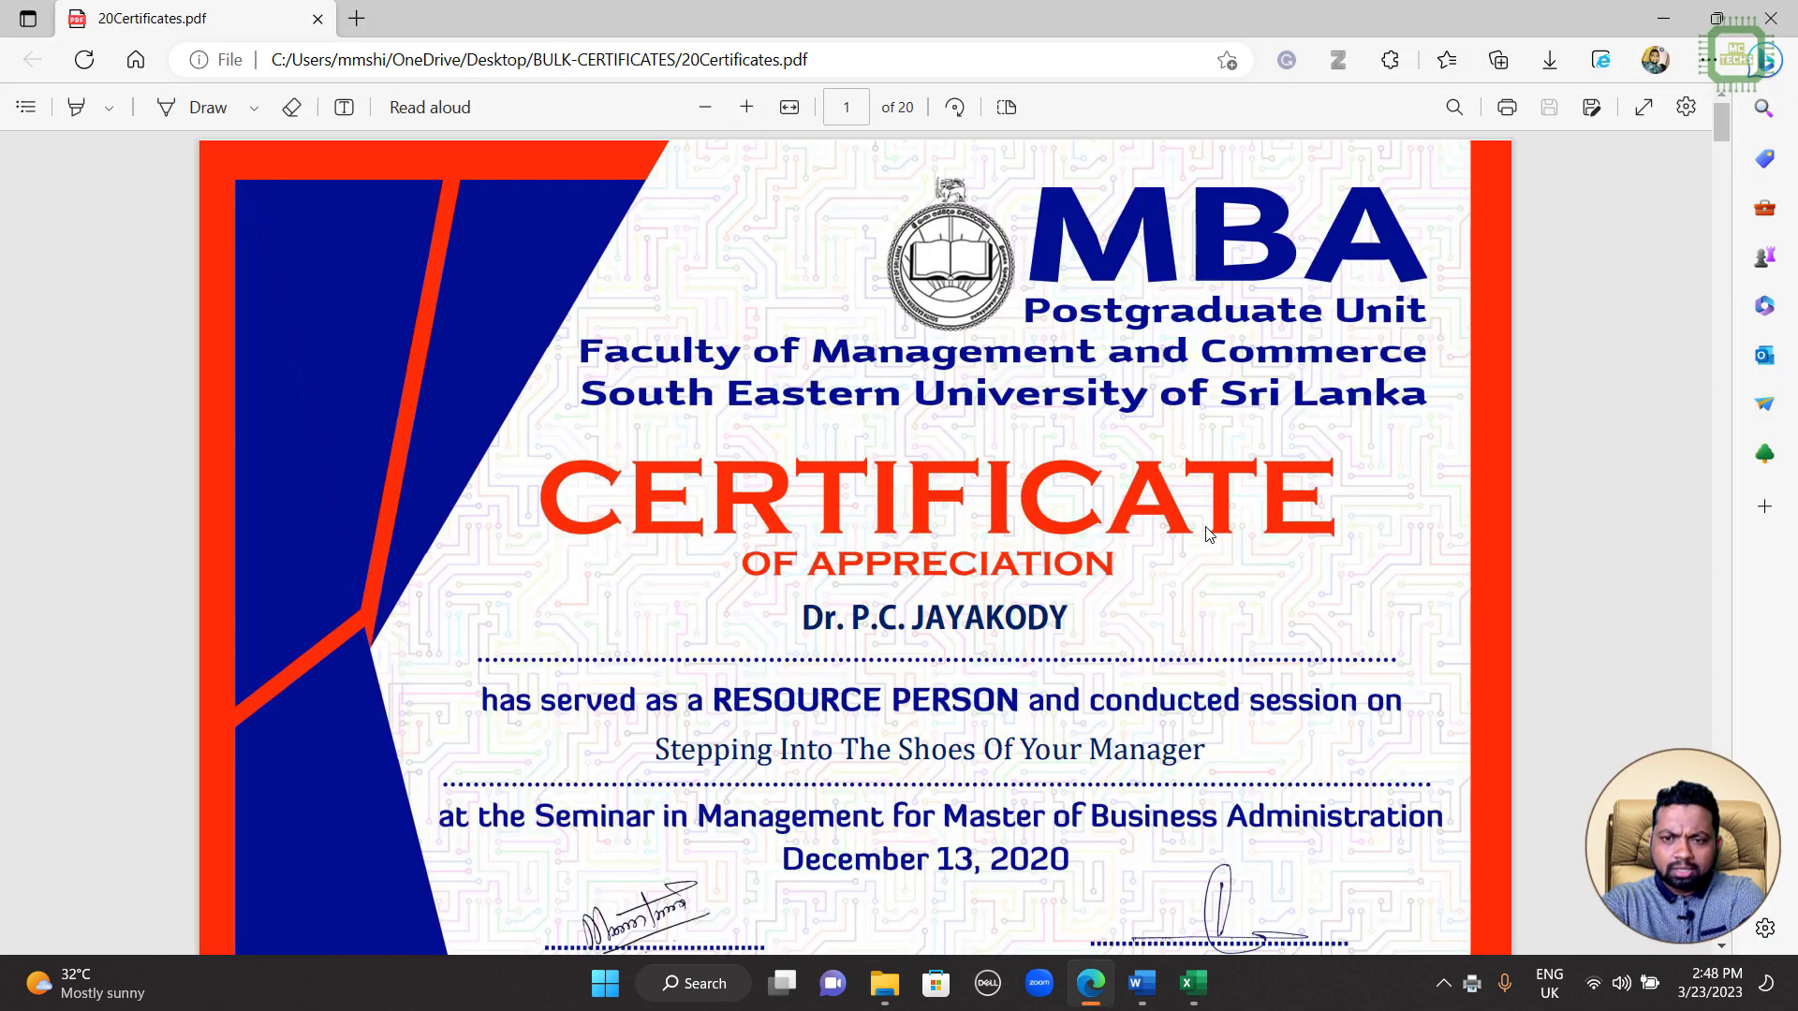
{"action": "scroll", "coordinate": [1208, 533], "scroll_direction": "down", "scroll_amount": 3}
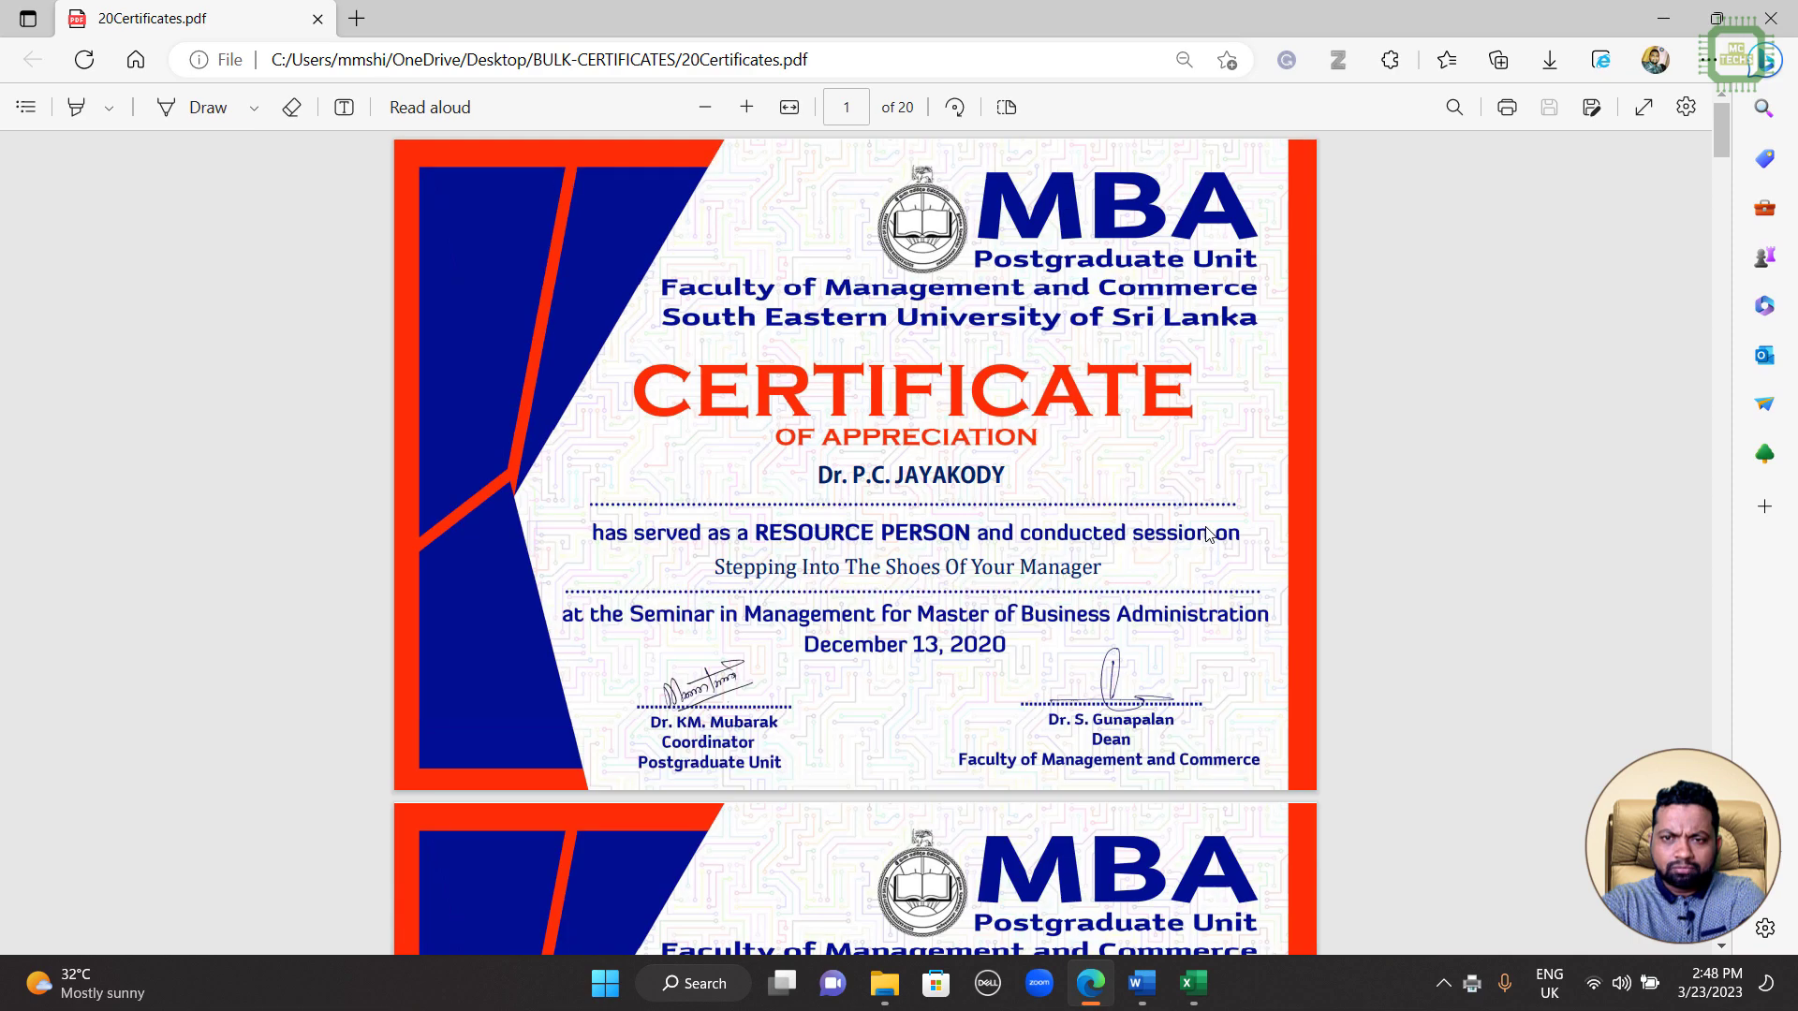
{"action": "scroll", "coordinate": [1207, 534], "scroll_direction": "down", "scroll_amount": 20}
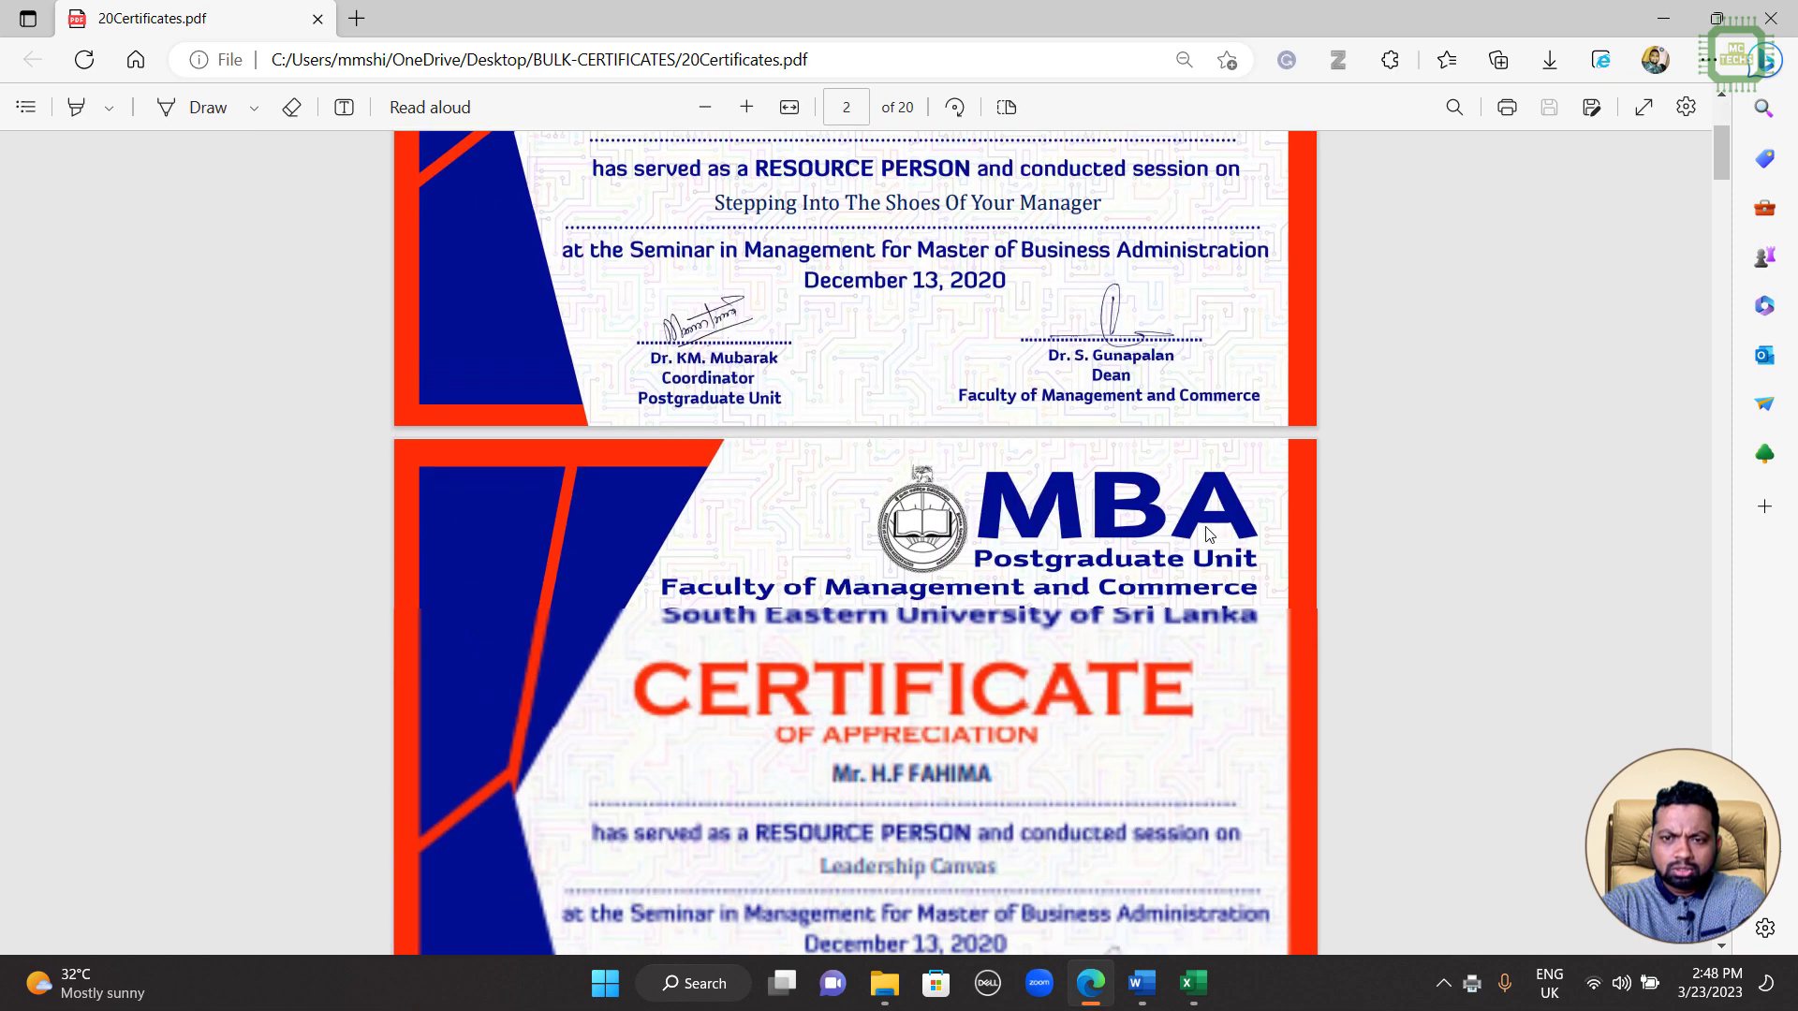
{"action": "scroll", "coordinate": [1208, 533], "scroll_direction": "down", "scroll_amount": 5}
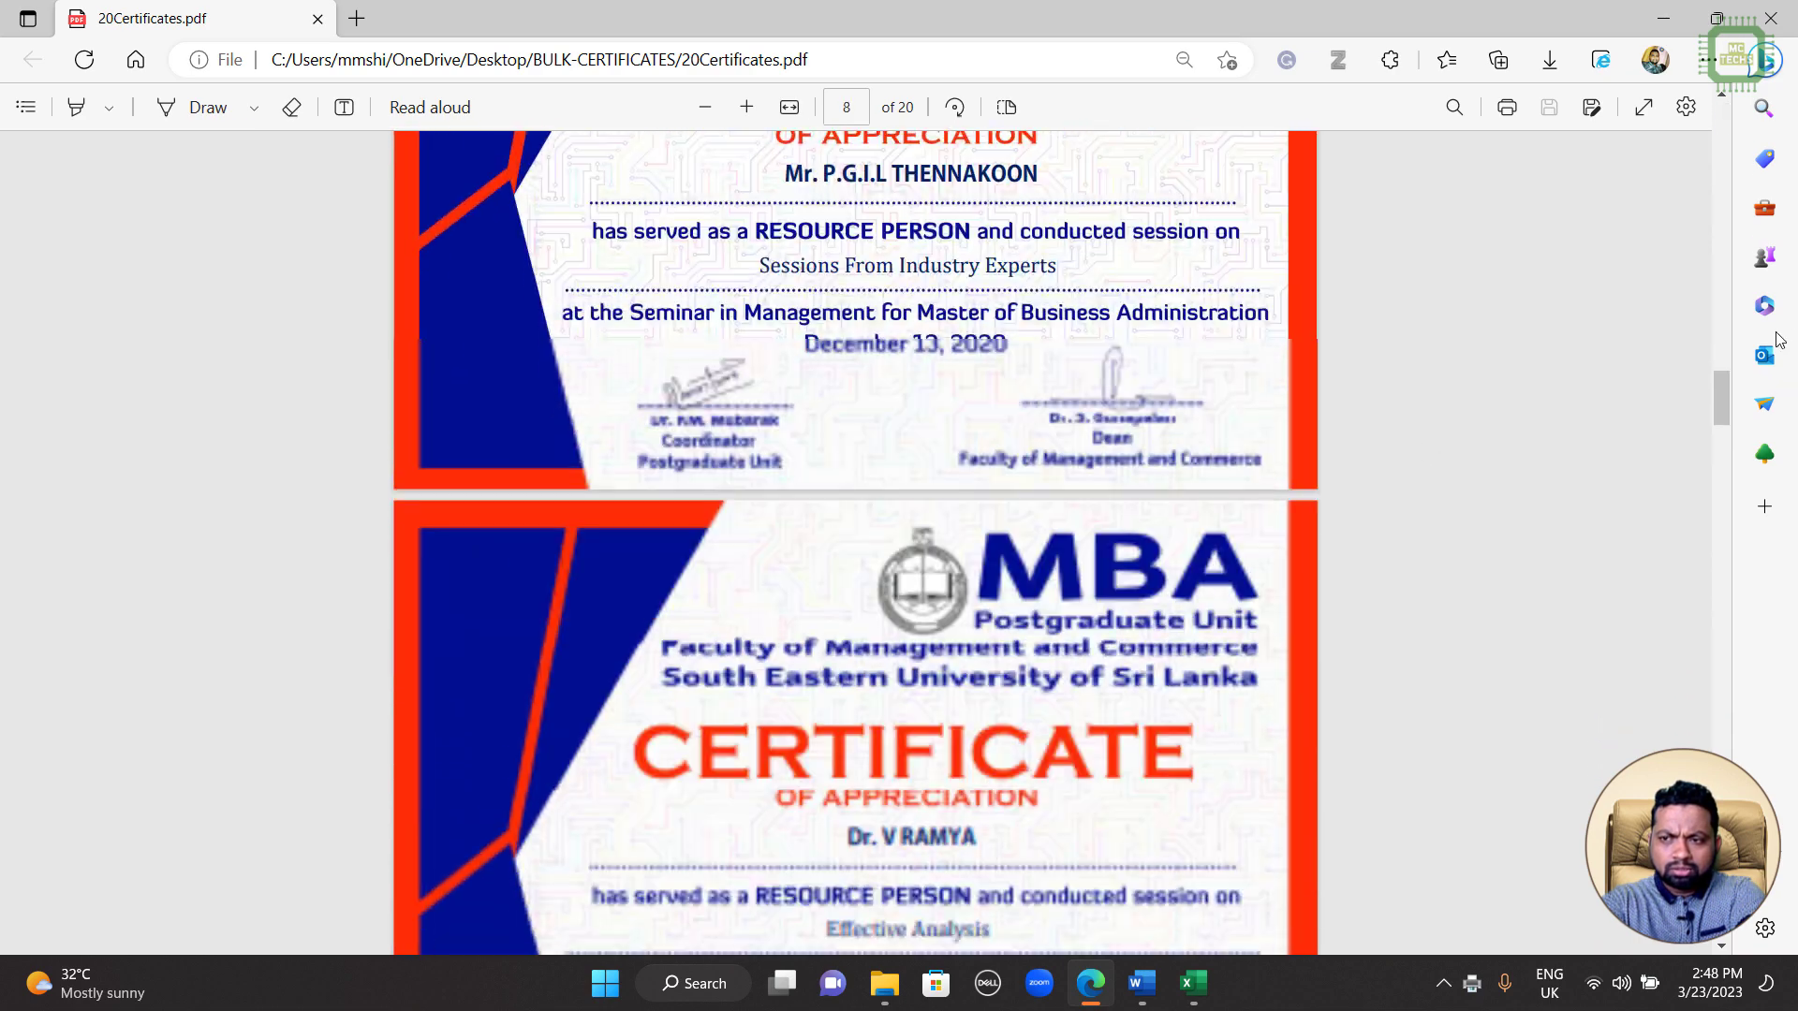
{"action": "left_click_drag", "start_coordinate": [1727, 396], "coordinate": [1716, 786]}
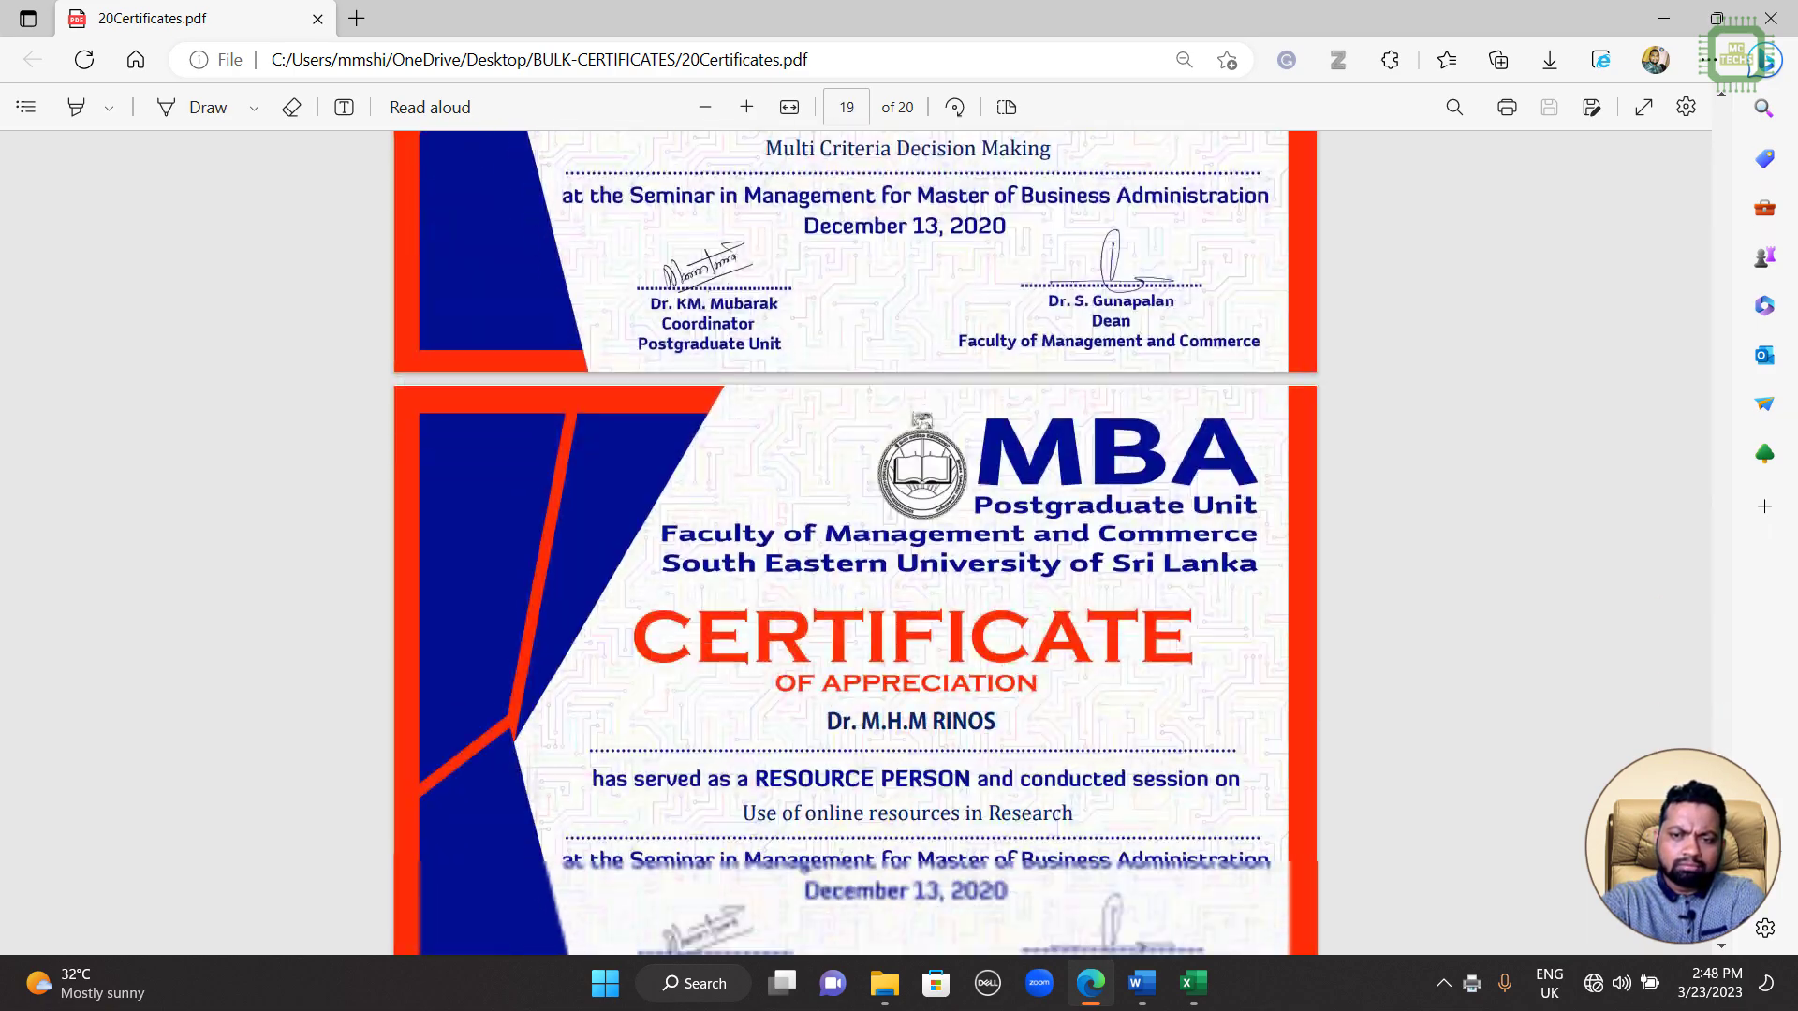
{"action": "scroll", "coordinate": [998, 660], "scroll_direction": "down", "scroll_amount": 8}
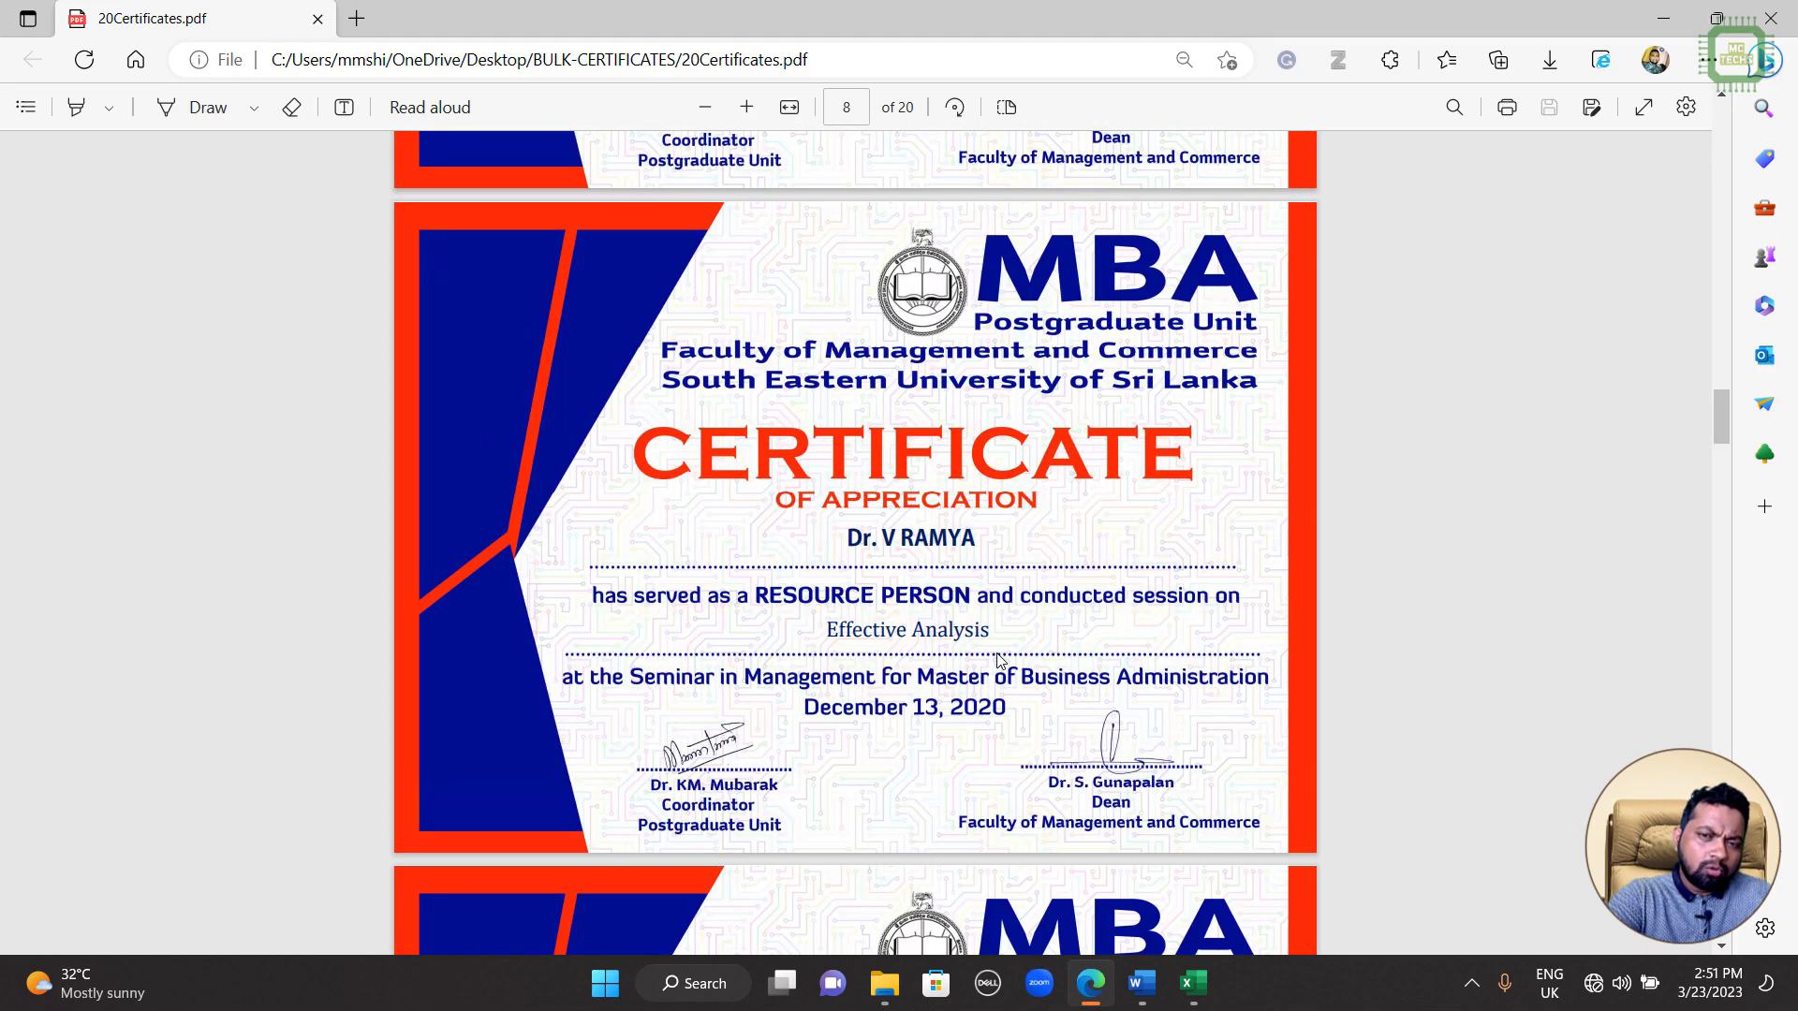
{"action": "scroll", "coordinate": [998, 660], "scroll_direction": "down", "scroll_amount": 5}
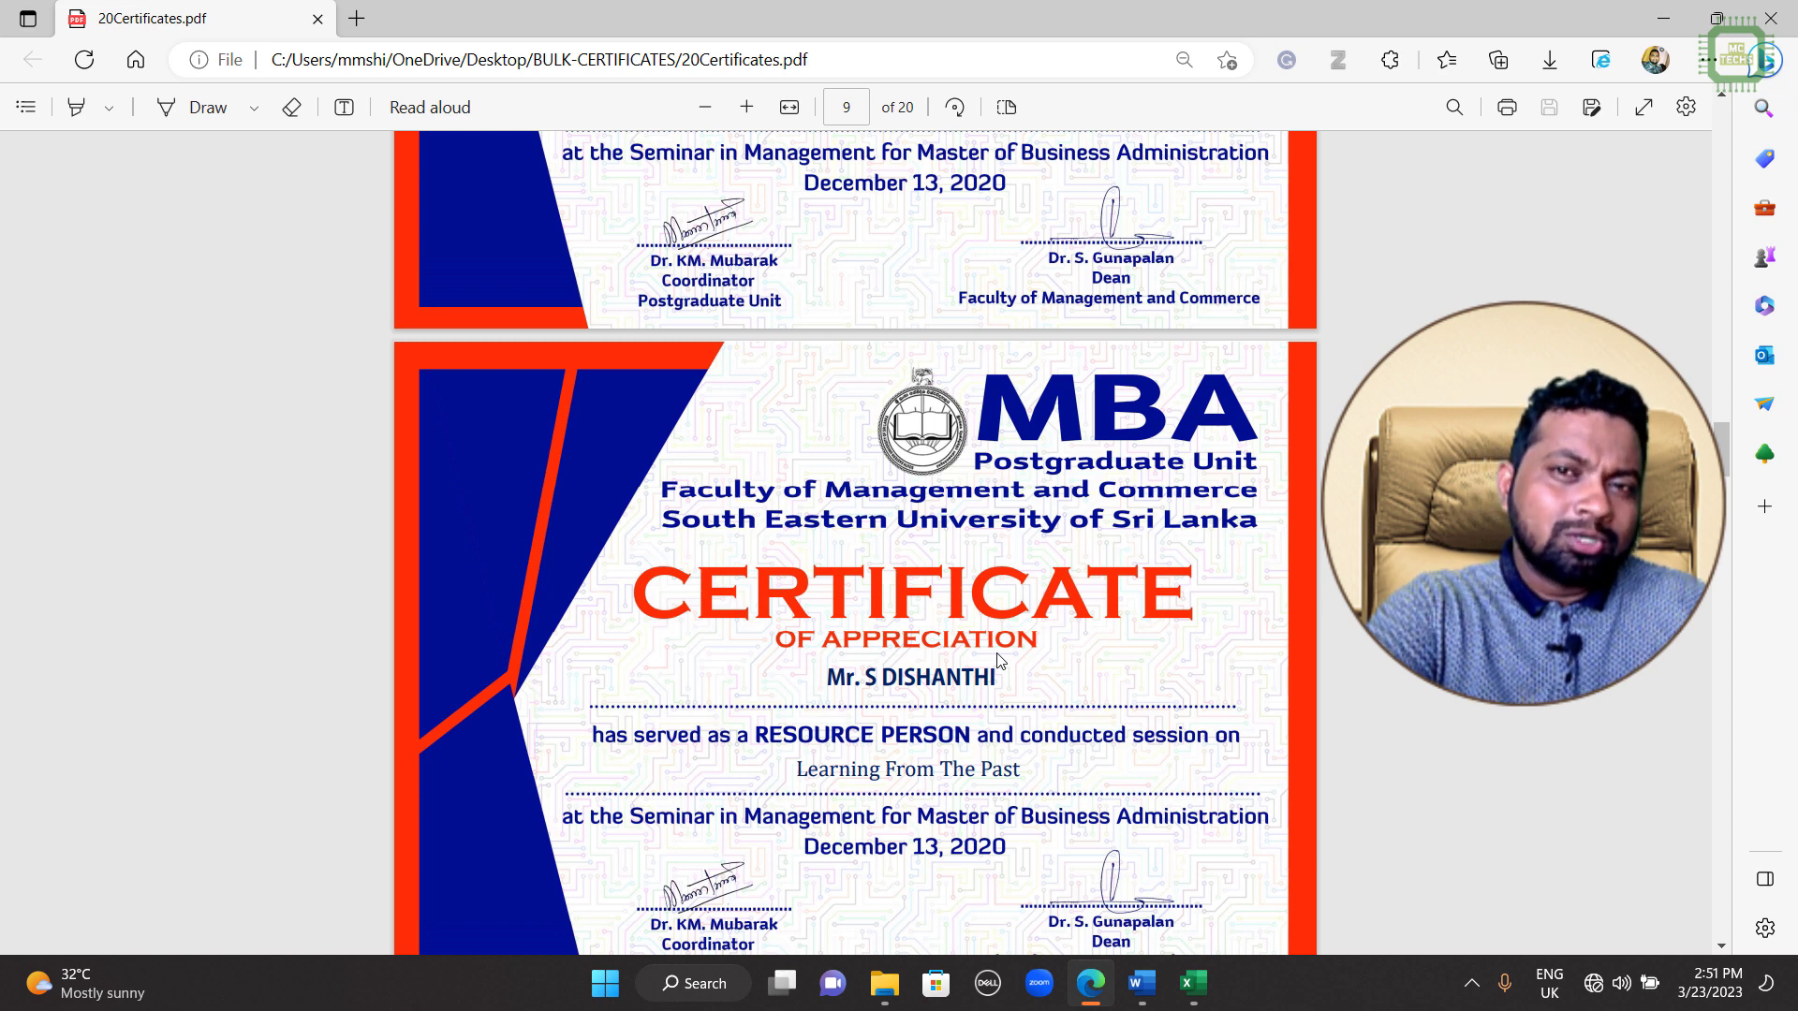
{"action": "scroll", "coordinate": [998, 661], "scroll_direction": "down", "scroll_amount": 2}
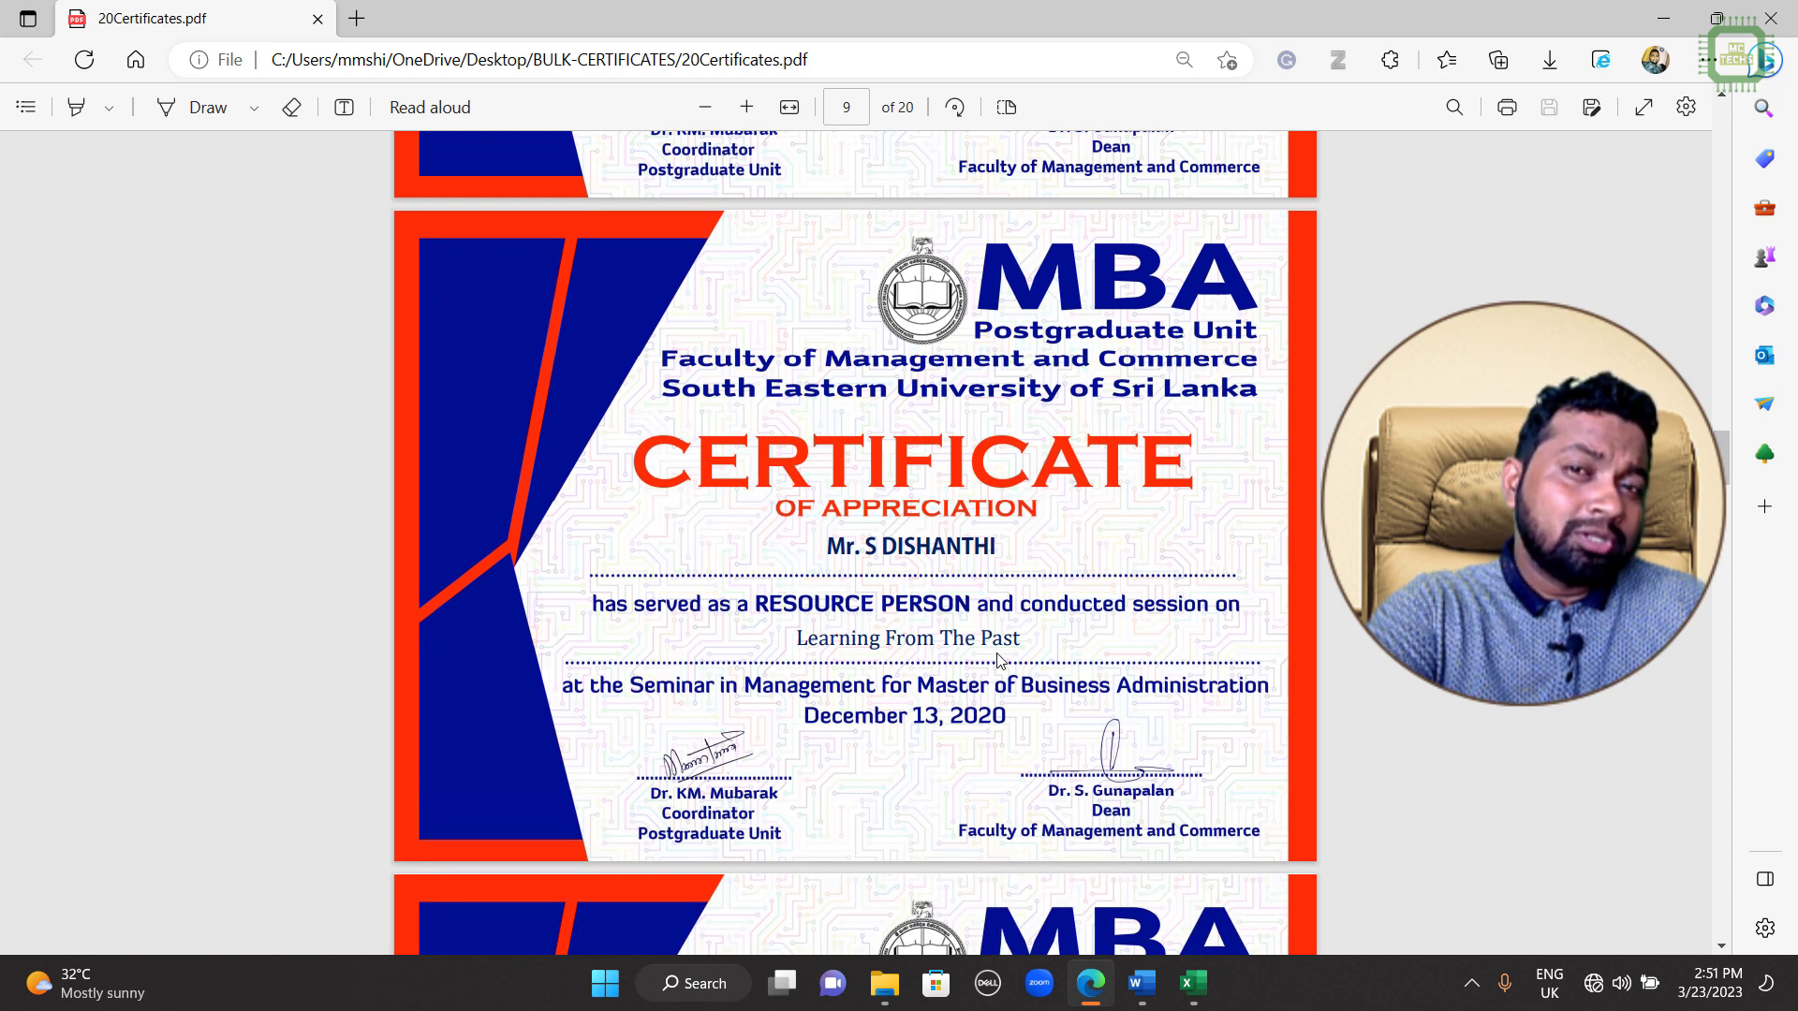